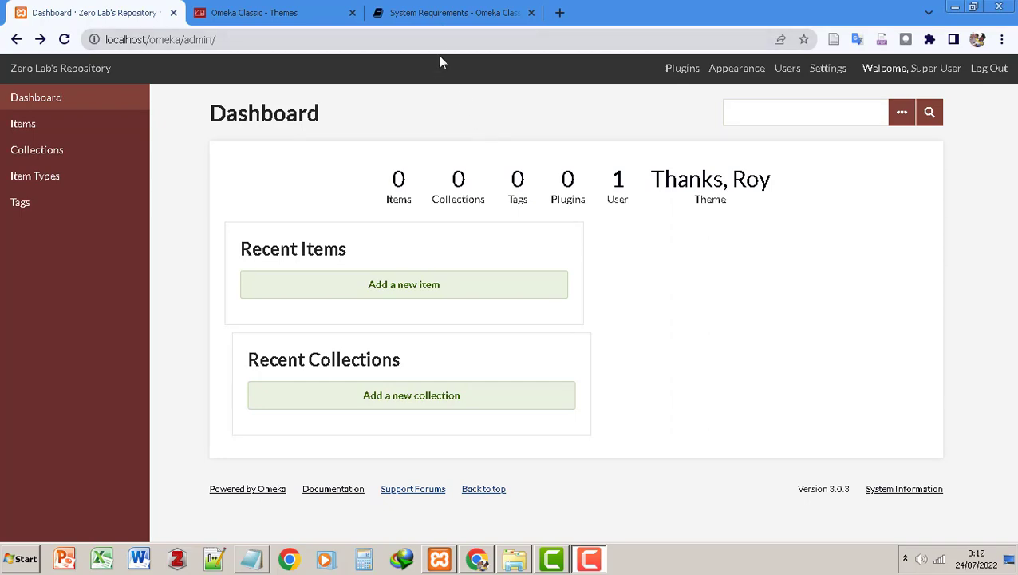
Review the Omeka Classic system requirements page, including the ImageMagick entry, and return to the repository's admin dashboard
{"action": "left_click", "coordinate": [436, 16]}
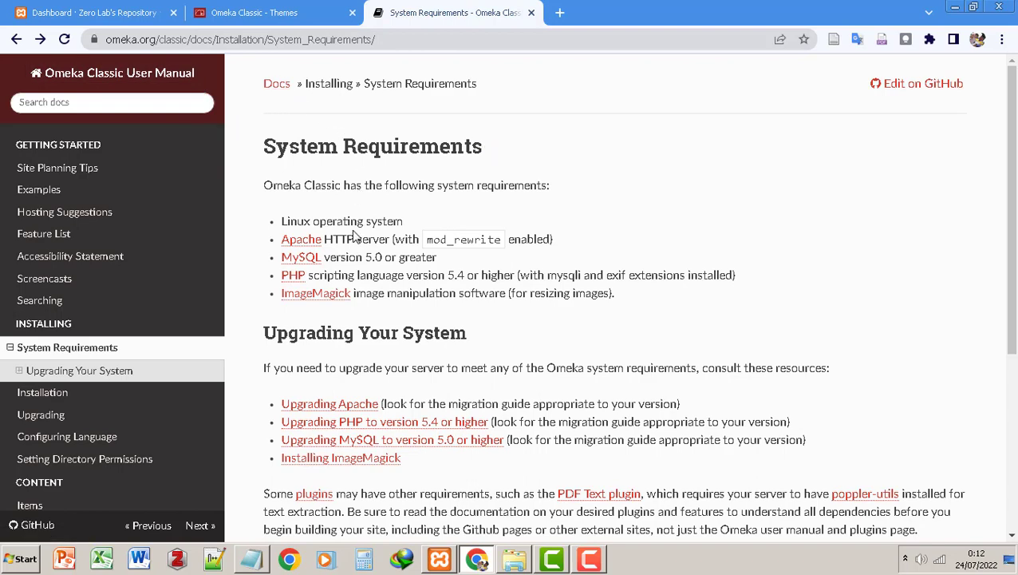
{"action": "scroll", "coordinate": [352, 234], "scroll_direction": "down", "scroll_amount": 1}
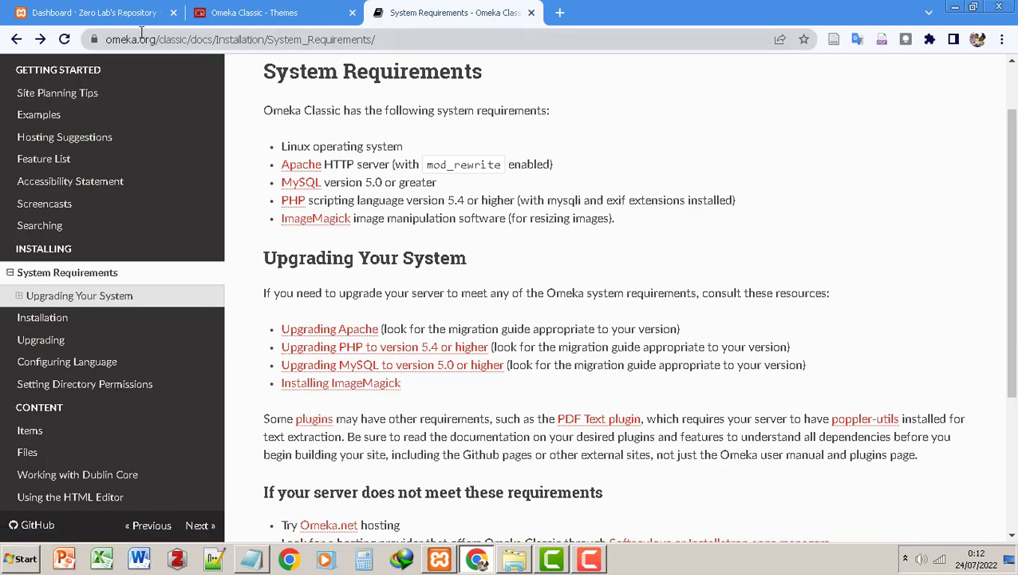
{"action": "left_click", "coordinate": [117, 18]}
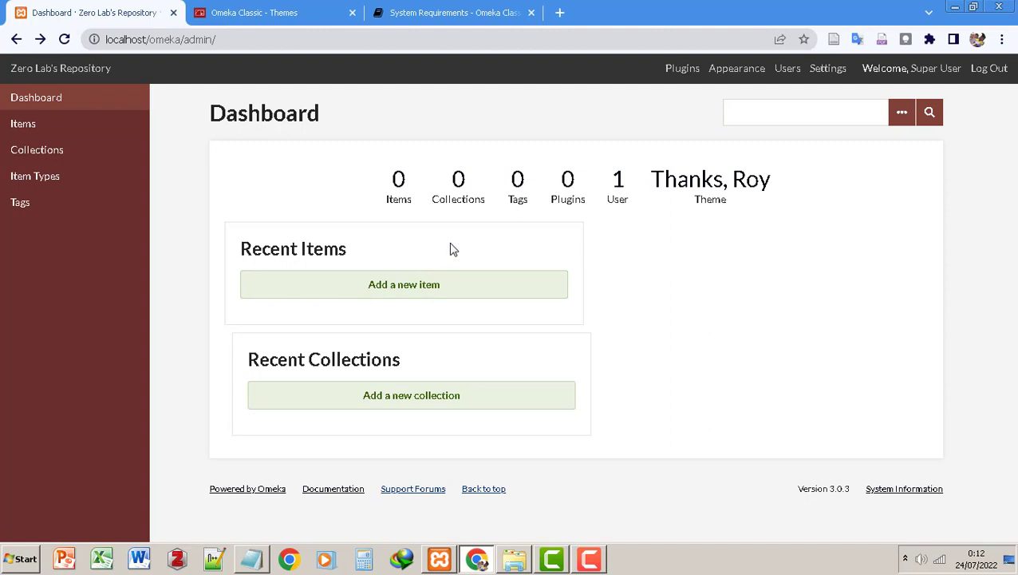
Start a new item from the dashboard and enter "judul sembarang" as its Dublin Core title
{"action": "left_click", "coordinate": [417, 292]}
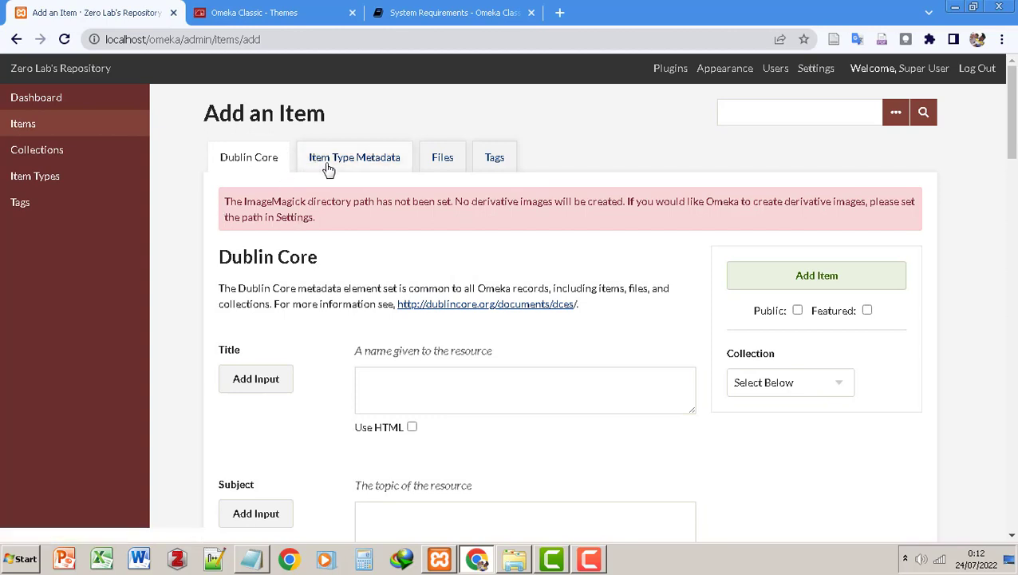
{"action": "left_click", "coordinate": [393, 389]}
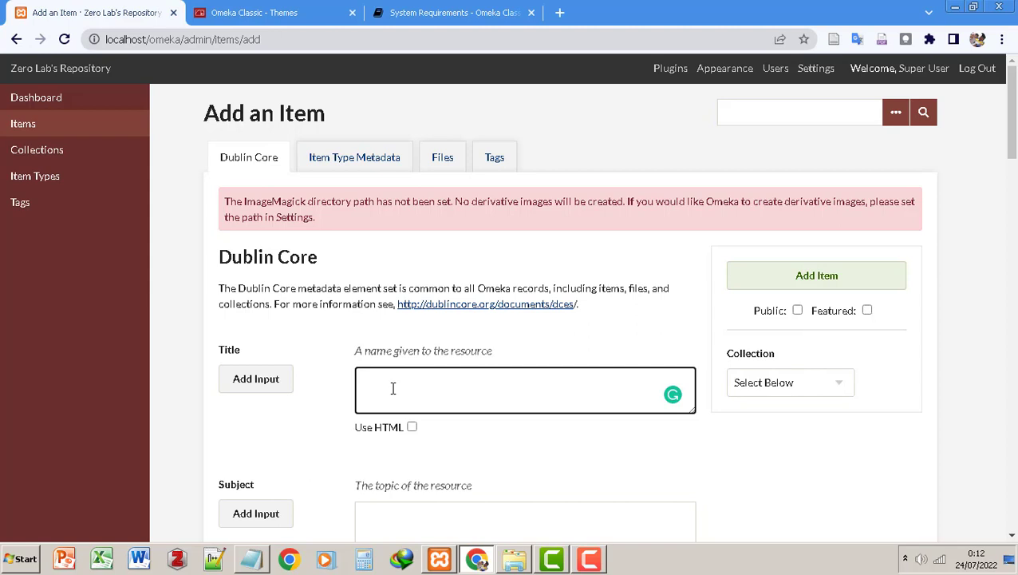
{"action": "type", "text": "judul sembarang"}
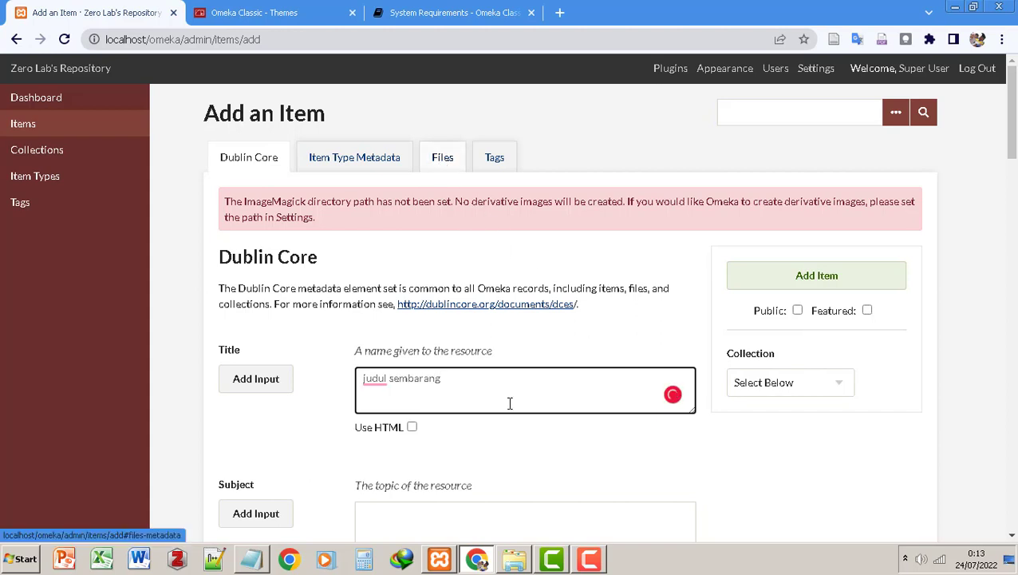
Attach the PDF "Information Literacy Concepts" from the uploads file sample_omeka folder to the new item
{"action": "left_click", "coordinate": [443, 166]}
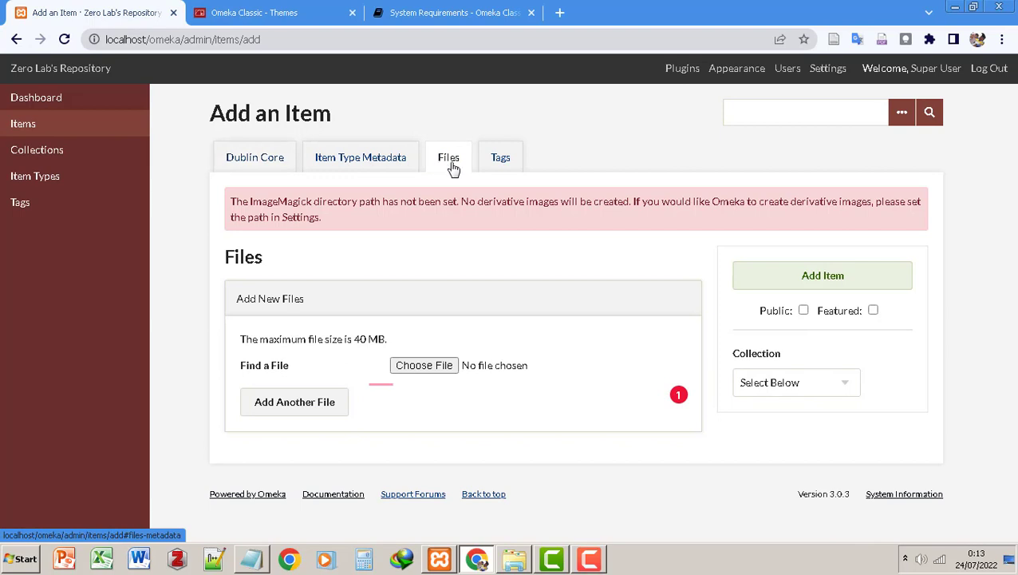
{"action": "left_click", "coordinate": [431, 374]}
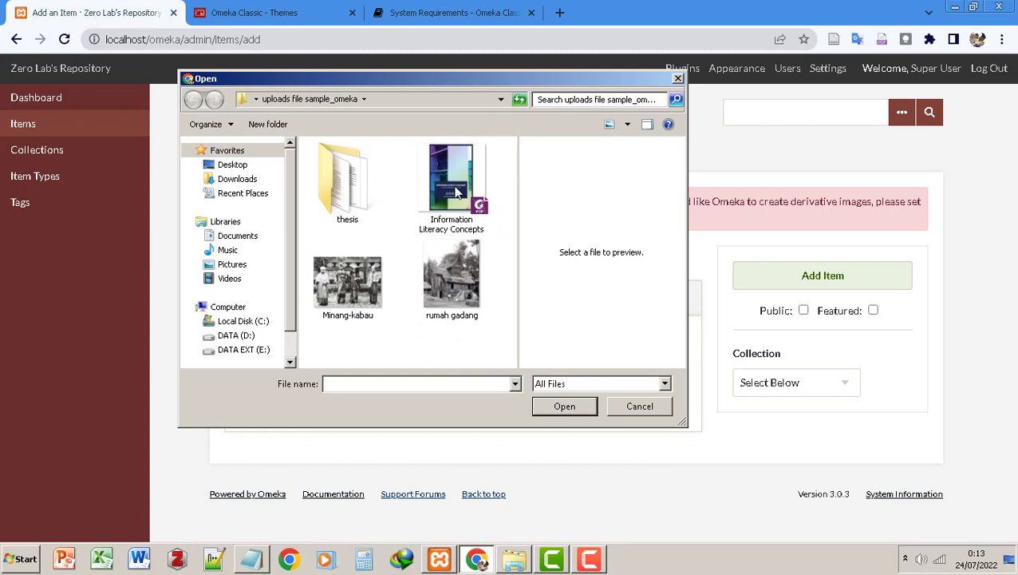
{"action": "left_click", "coordinate": [458, 193]}
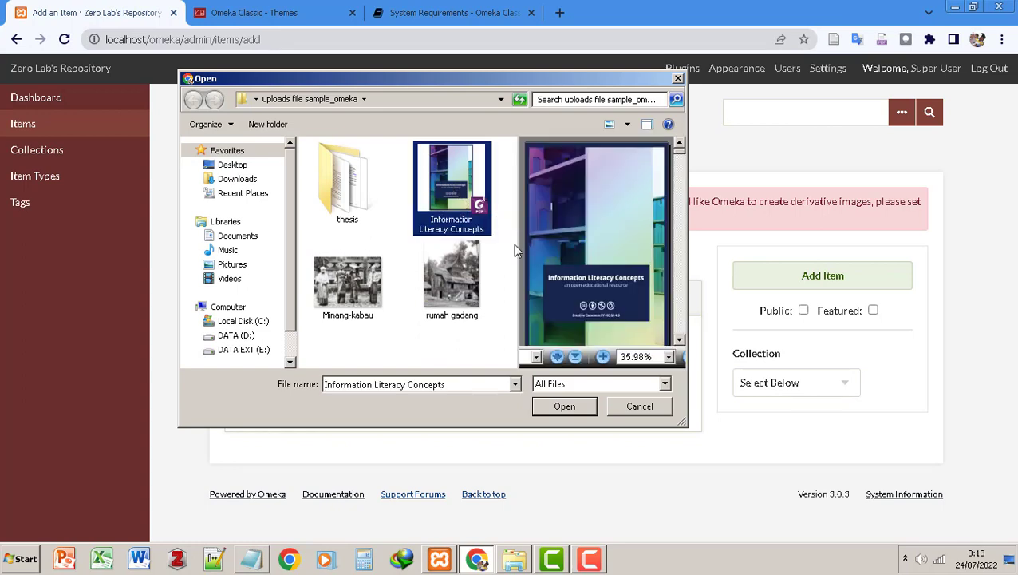
{"action": "left_click", "coordinate": [565, 406]}
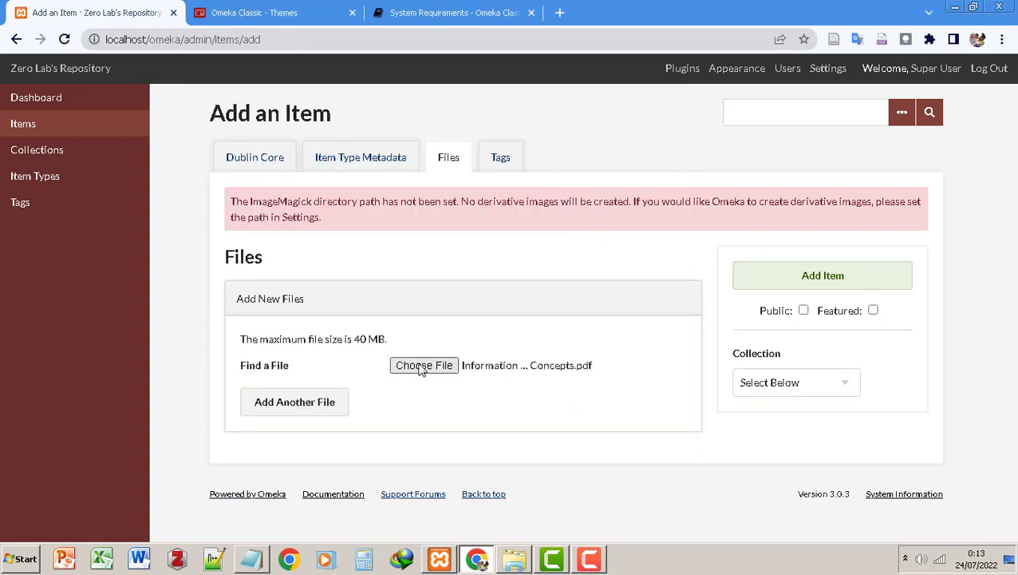
Add the item as public and examine its entry and thumbnail in the items list
{"action": "left_click", "coordinate": [804, 311]}
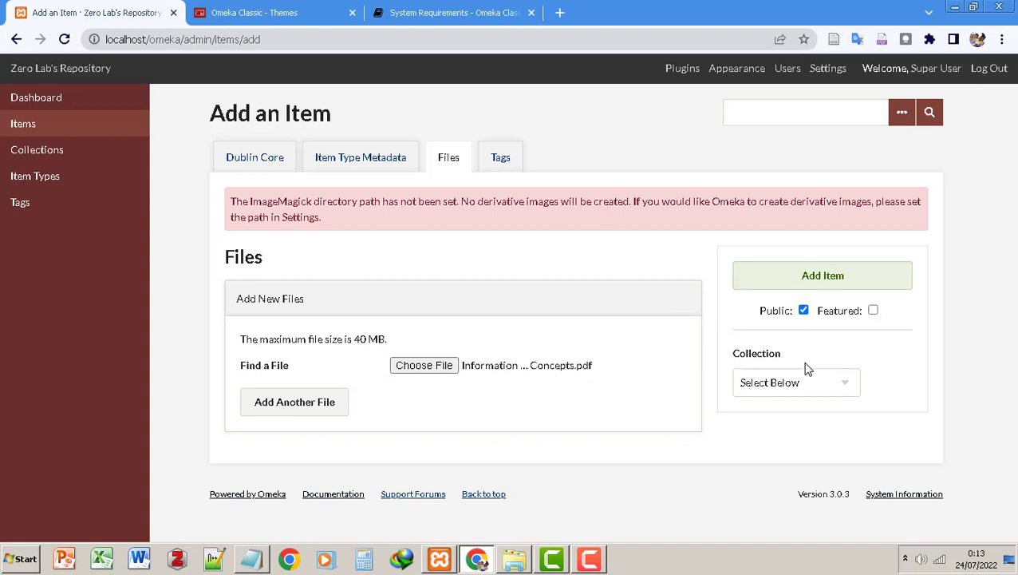
{"action": "left_click", "coordinate": [822, 285]}
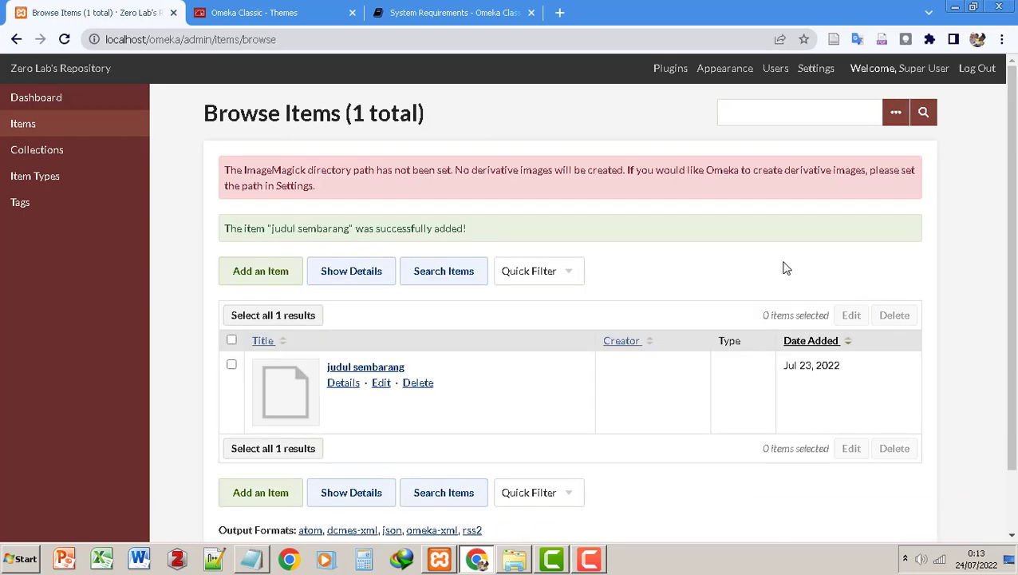
{"action": "scroll", "coordinate": [358, 266], "scroll_direction": "down", "scroll_amount": 2}
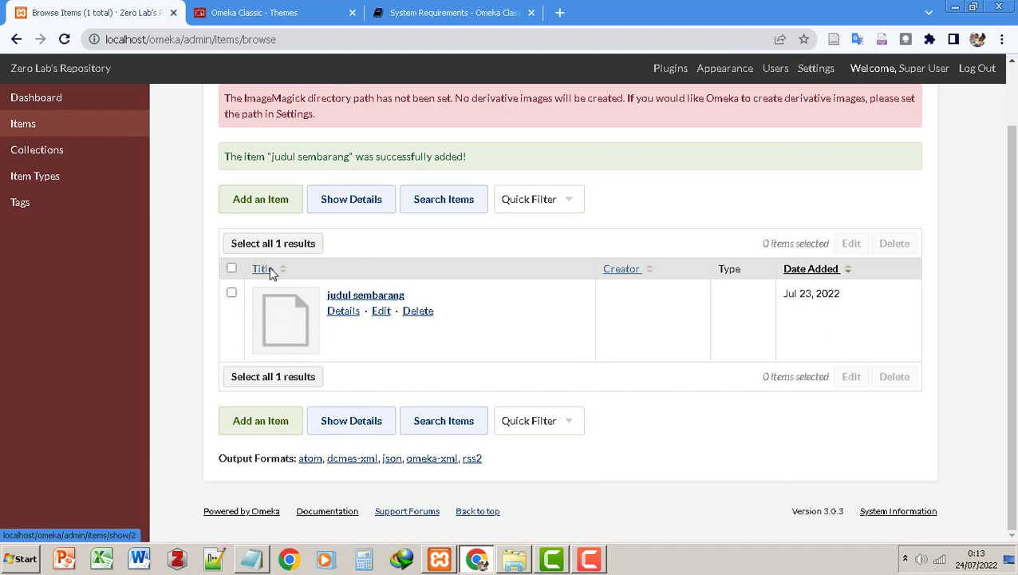
{"action": "scroll", "coordinate": [346, 247], "scroll_direction": "up", "scroll_amount": 1}
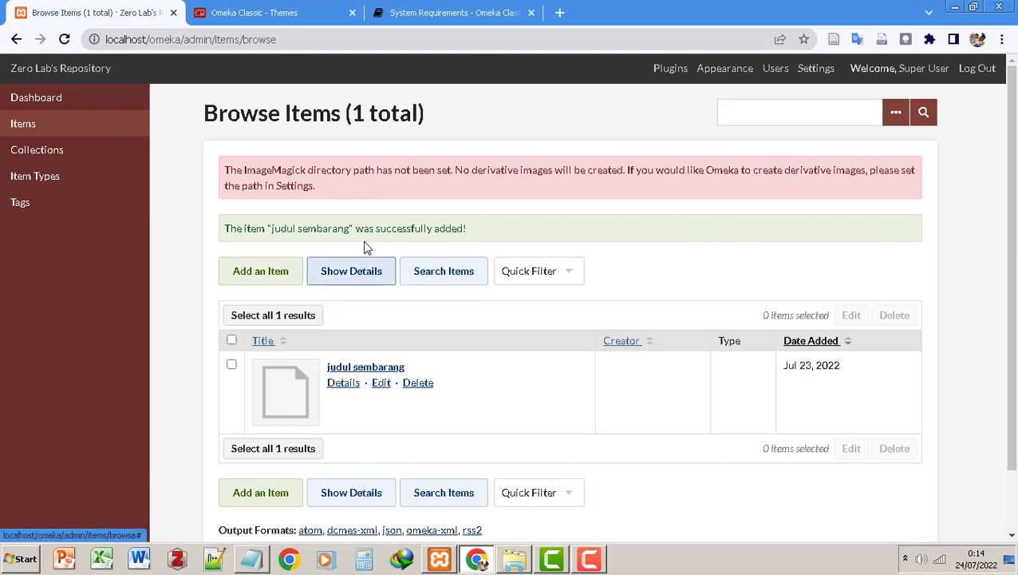
{"action": "scroll", "coordinate": [363, 308], "scroll_direction": "down", "scroll_amount": 1}
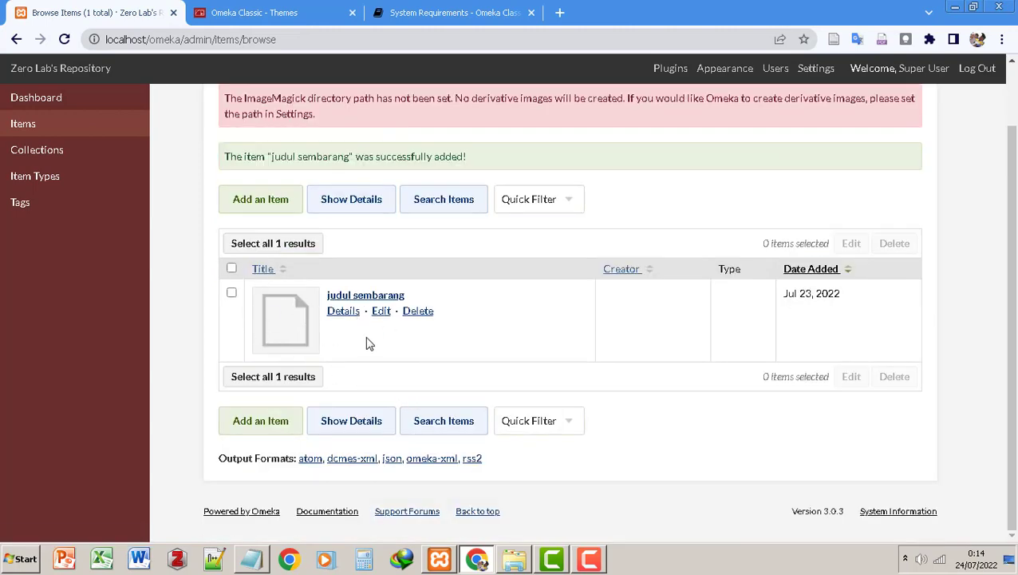
{"action": "scroll", "coordinate": [540, 248], "scroll_direction": "up", "scroll_amount": 1}
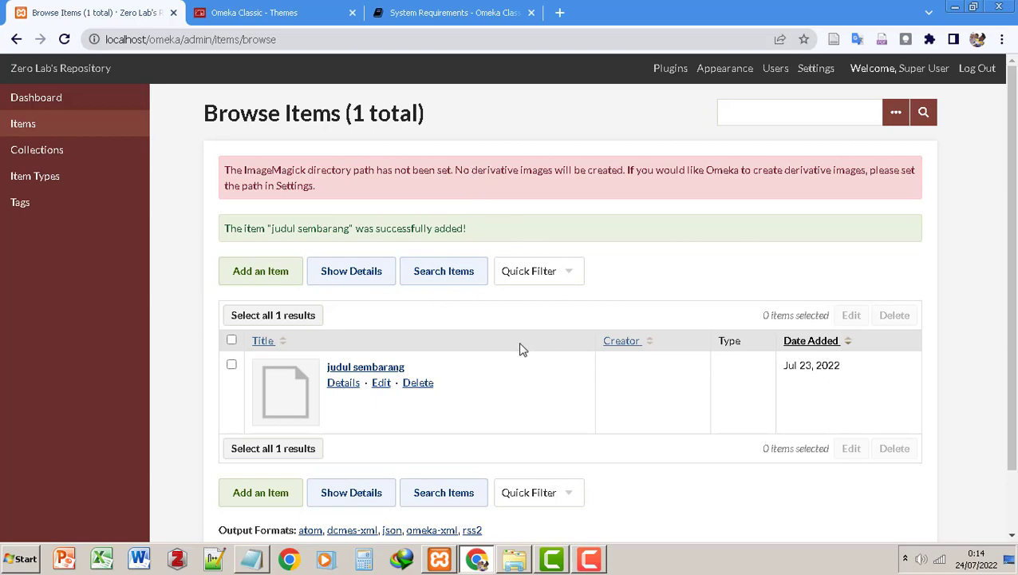
Switch to the "address" notes in Notepad, maximize them, and read the software requirements for php-imagick, the ImageMagick binary distribution and Ghostscript
{"action": "left_click", "coordinate": [252, 559]}
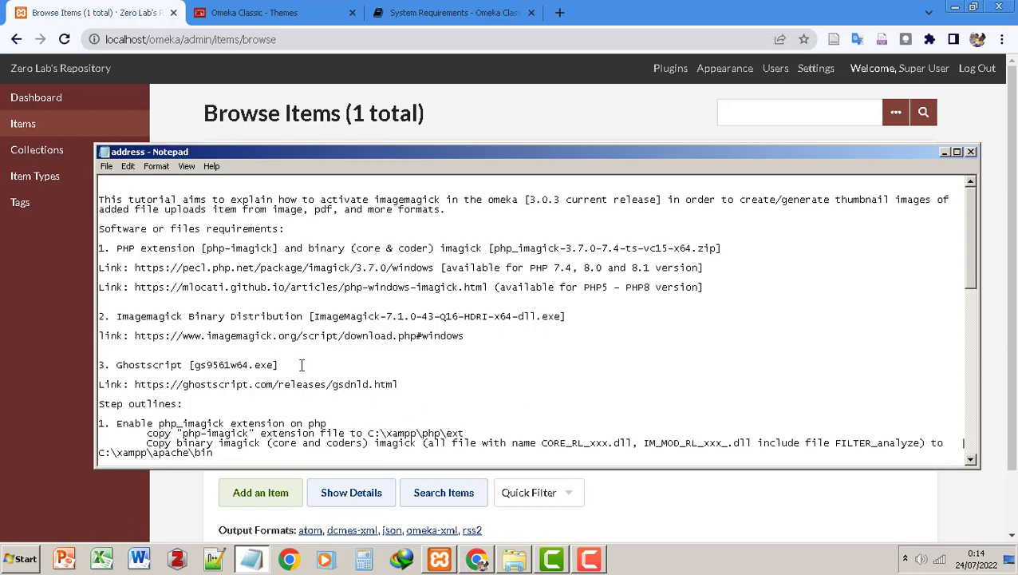
{"action": "double_click", "coordinate": [401, 152]}
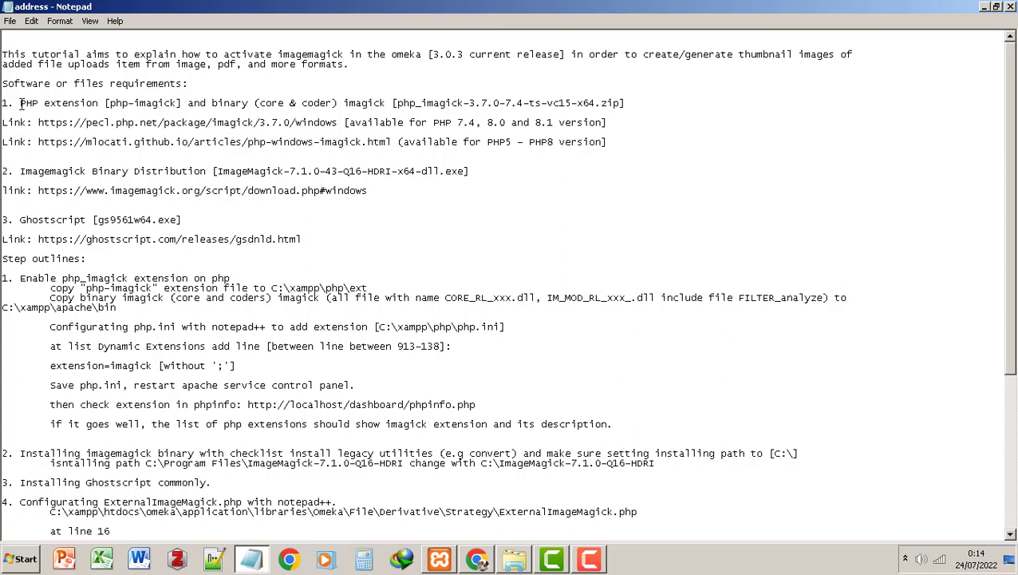
{"action": "left_click_drag", "start_coordinate": [21, 103], "coordinate": [187, 98]}
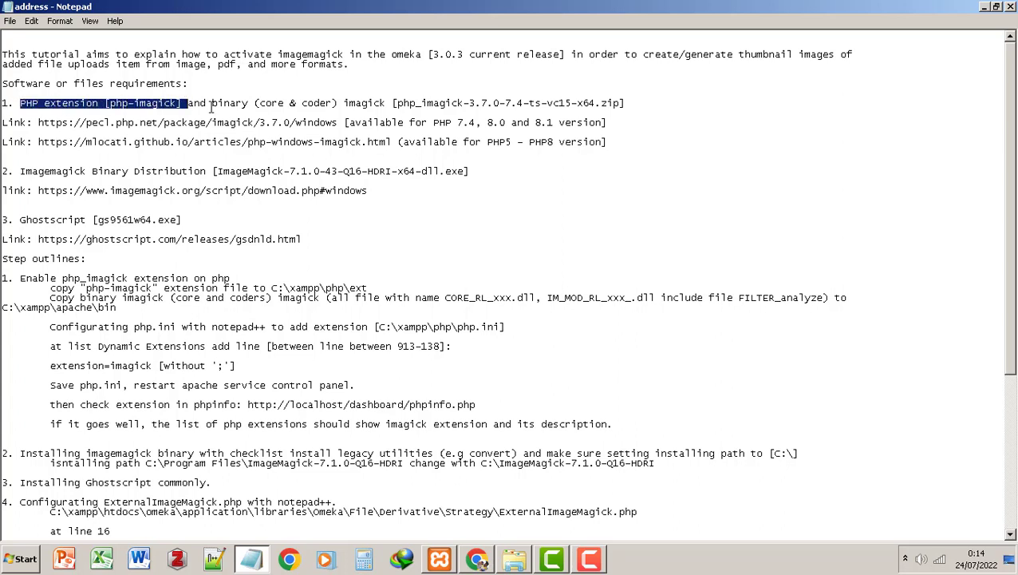
{"action": "left_click_drag", "start_coordinate": [212, 103], "coordinate": [273, 104]}
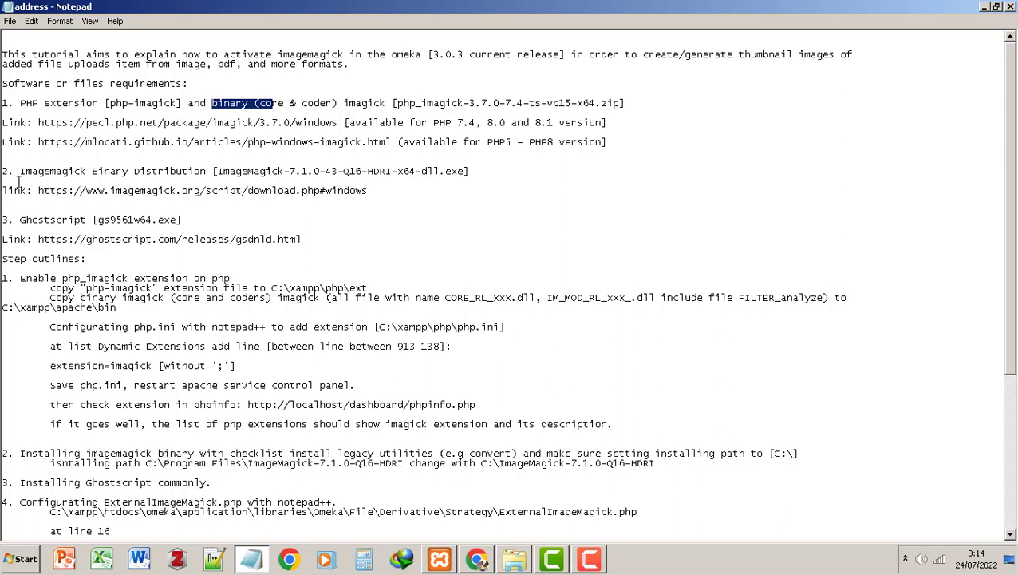
{"action": "left_click_drag", "start_coordinate": [20, 171], "coordinate": [141, 174]}
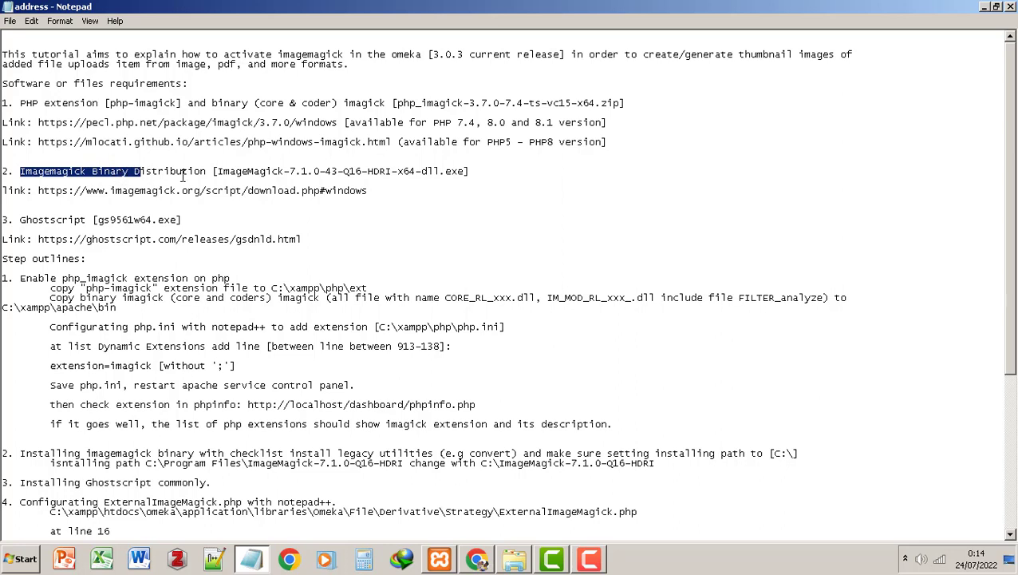
{"action": "left_click_drag", "start_coordinate": [28, 192], "coordinate": [186, 203]}
{"action": "left_click", "coordinate": [206, 219]}
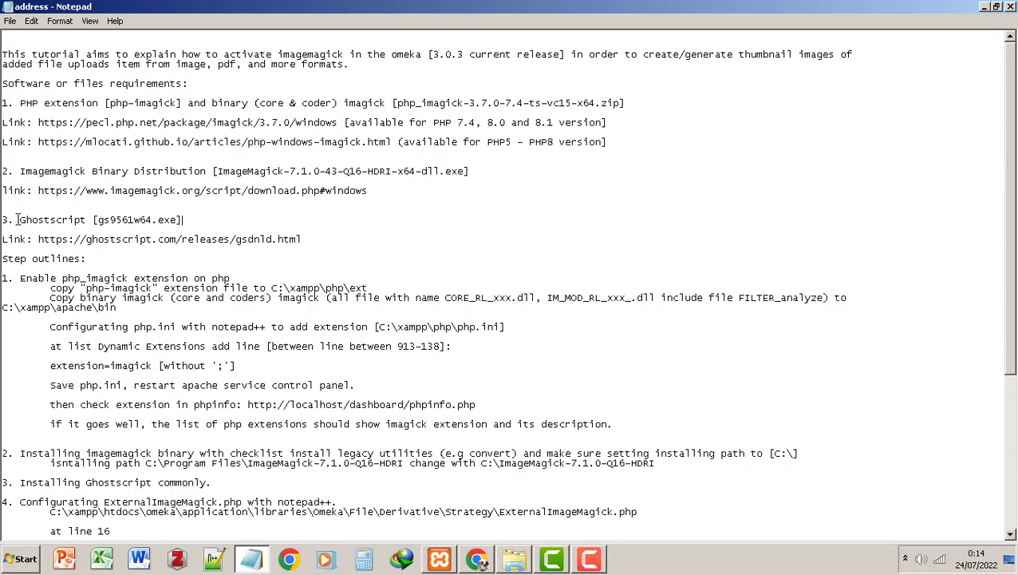
{"action": "left_click_drag", "start_coordinate": [17, 220], "coordinate": [182, 220]}
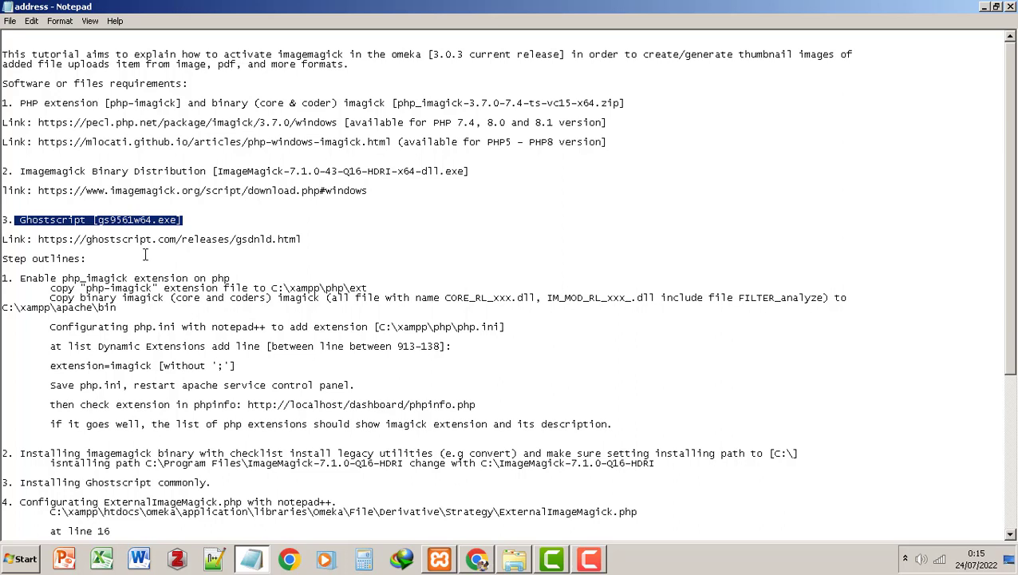
{"action": "left_click", "coordinate": [221, 220]}
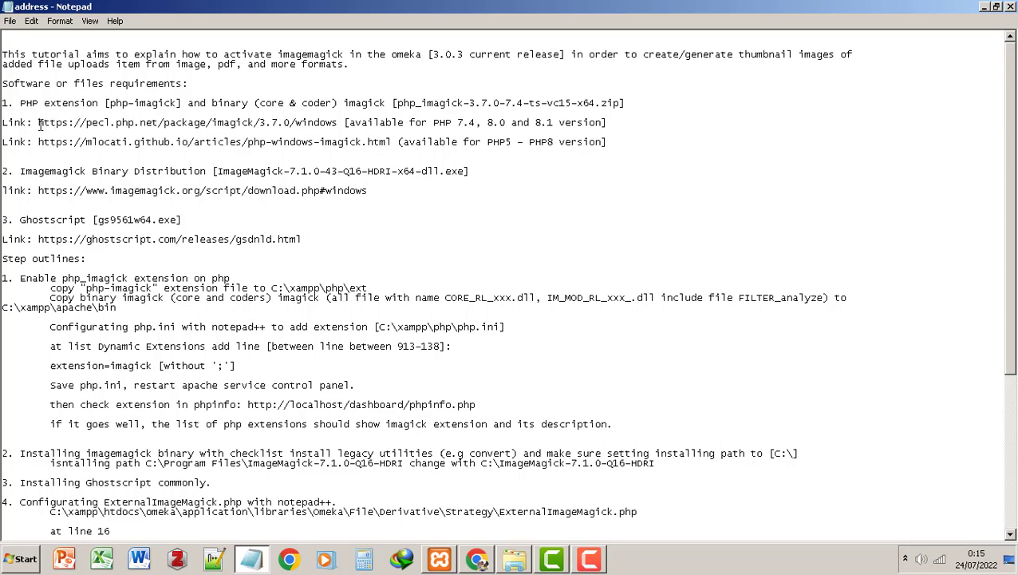
{"action": "left_click_drag", "start_coordinate": [38, 124], "coordinate": [608, 121]}
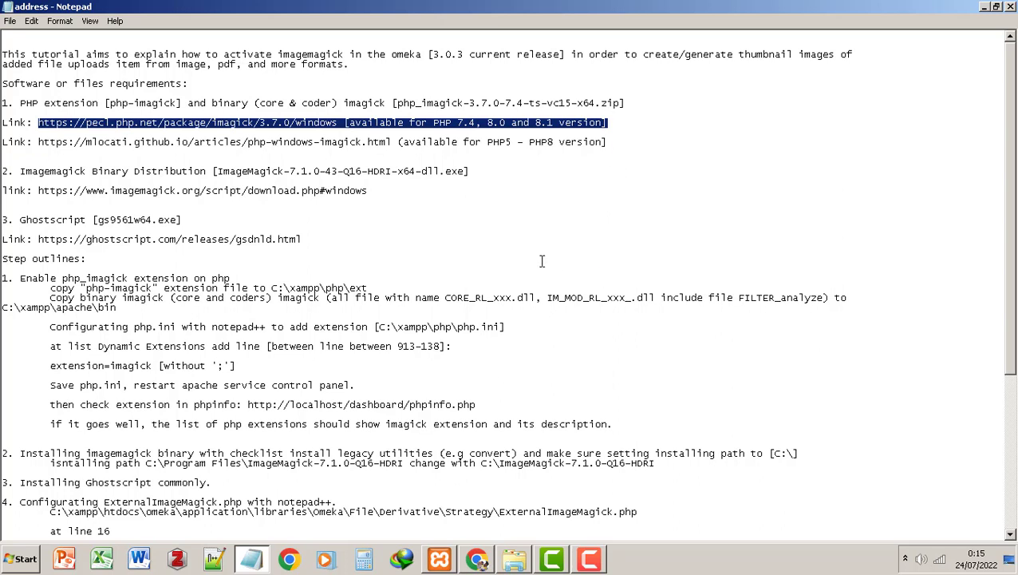
{"action": "key", "text": "shift+Left"}
{"action": "key", "text": "shift+Left"}
{"action": "key", "text": "shift+Left"}
{"action": "key", "text": "shift+Left"}
{"action": "key", "text": "shift+Left"}
{"action": "key", "text": "shift+Left"}
{"action": "key", "text": "shift+Left"}
{"action": "key", "text": "shift+Left"}
{"action": "key", "text": "shift+Left"}
{"action": "key", "text": "shift+Left"}
{"action": "key", "text": "shift+Left"}
{"action": "key", "text": "shift+Left"}
{"action": "key", "text": "shift+Left"}
{"action": "key", "text": "shift+Left"}
{"action": "key", "text": "shift+Left"}
{"action": "key", "text": "shift+Left"}
{"action": "key", "text": "shift+Left"}
{"action": "key", "text": "shift+Left"}
{"action": "key", "text": "shift+Left"}
{"action": "key", "text": "shift+Left"}
{"action": "key", "text": "ctrl+c"}
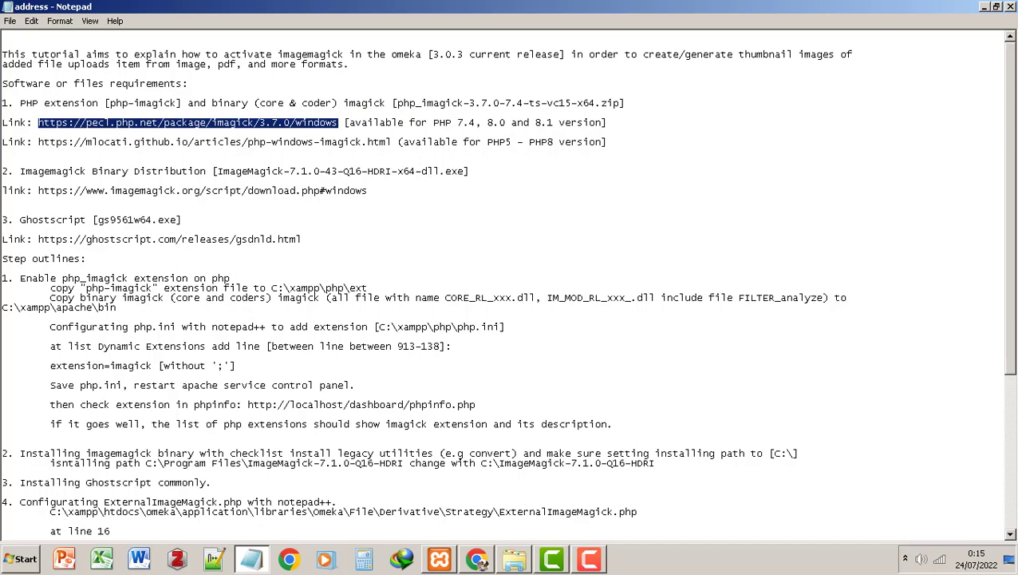
Switch to Chrome and open the copied PECL imagick 3.7.0 for Windows link in a new tab
{"action": "left_click", "coordinate": [476, 559]}
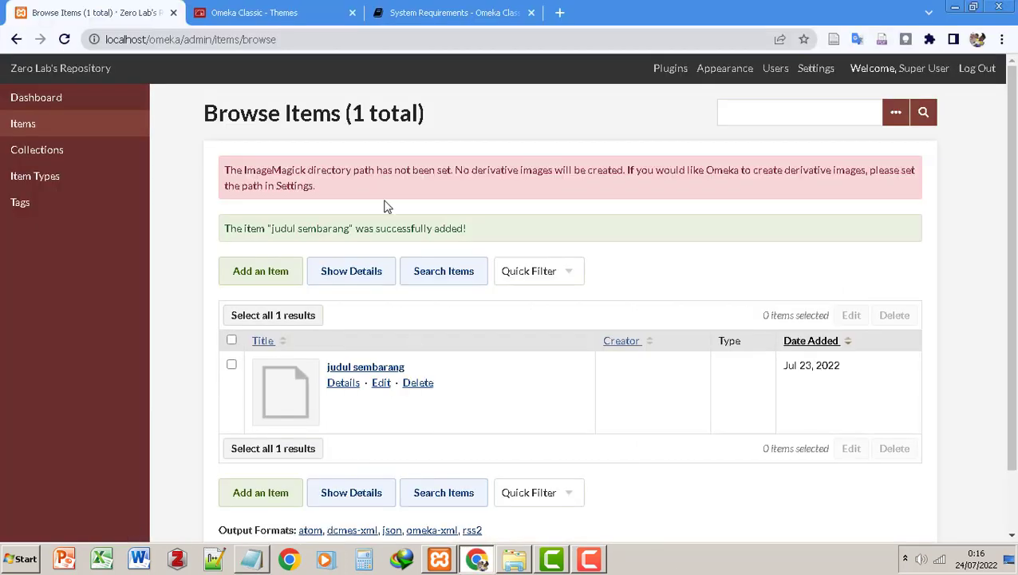
{"action": "left_click", "coordinate": [559, 13]}
{"action": "key", "text": "ctrl+v"}
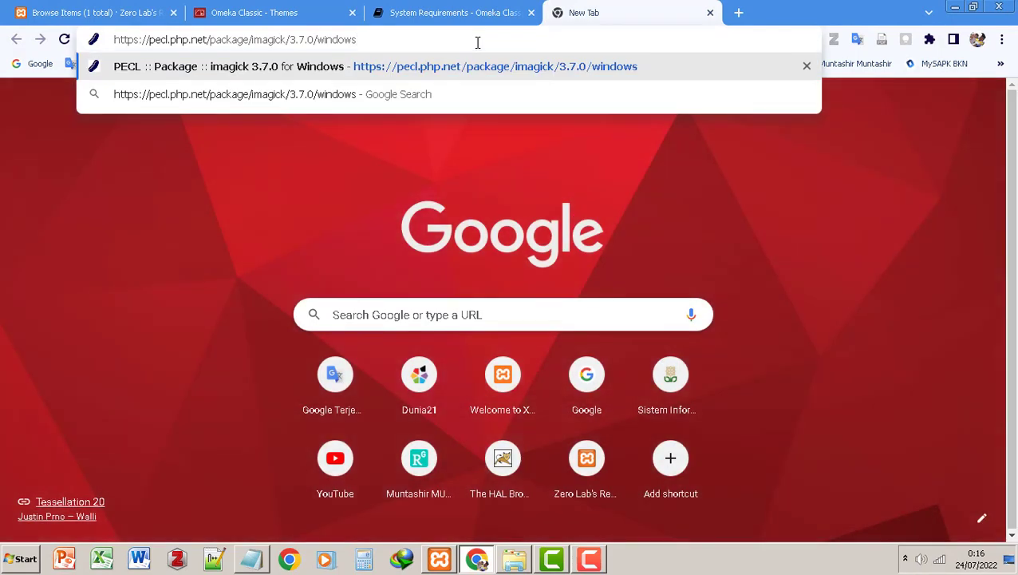
{"action": "key", "text": "Return"}
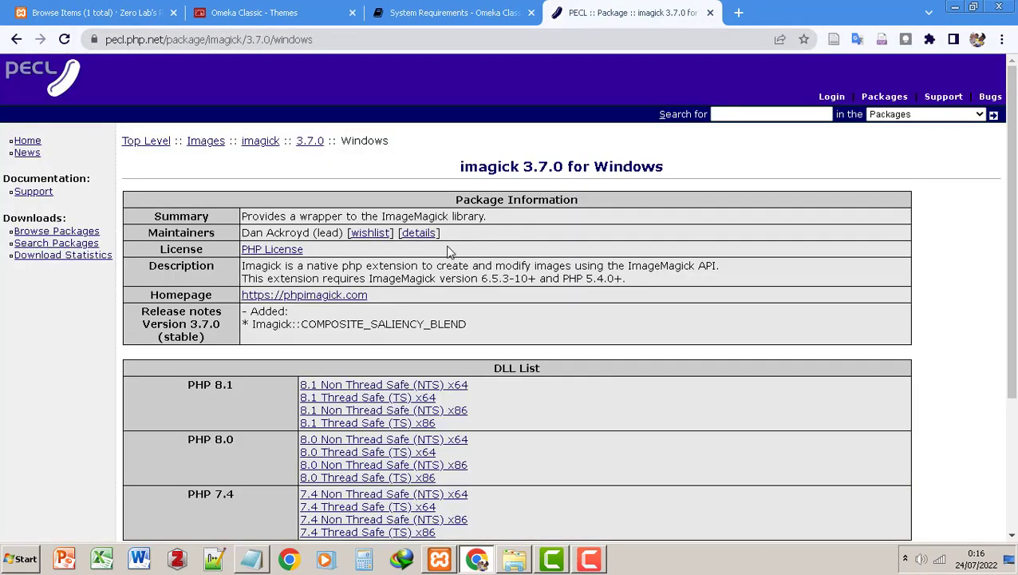
Examine the imagick 3.7.0 DLL list for the available PHP versions, thread-safety variants and architectures
{"action": "scroll", "coordinate": [429, 273], "scroll_direction": "down", "scroll_amount": 2}
{"action": "scroll", "coordinate": [391, 174], "scroll_direction": "up", "scroll_amount": 2}
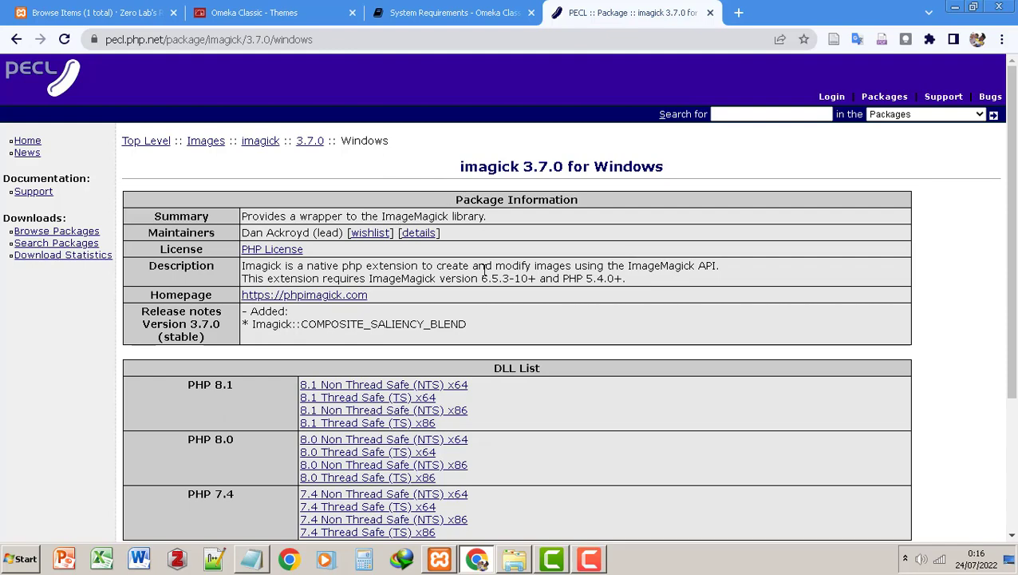
{"action": "scroll", "coordinate": [483, 269], "scroll_direction": "down", "scroll_amount": 2}
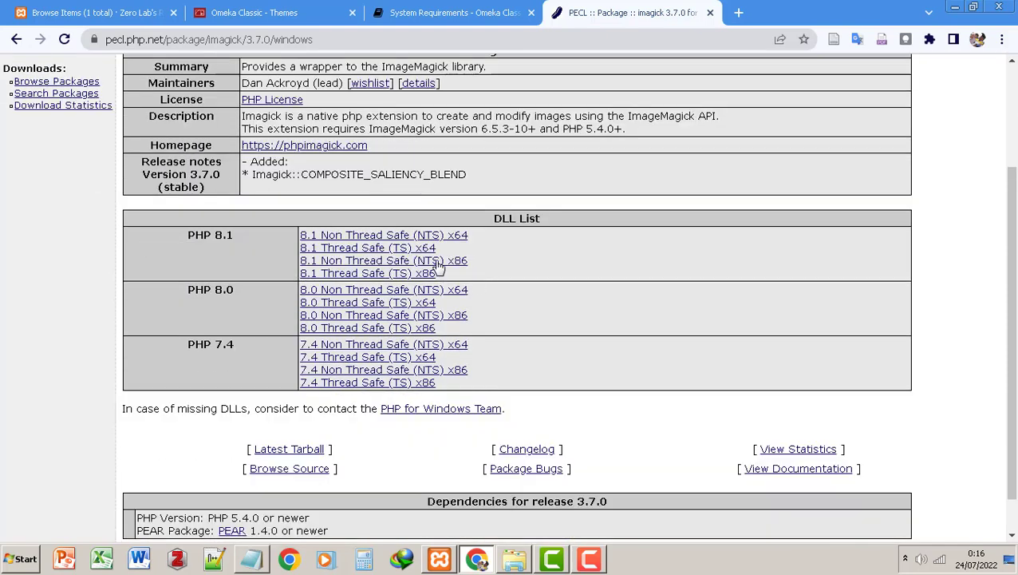
{"action": "scroll", "coordinate": [437, 266], "scroll_direction": "up", "scroll_amount": 2}
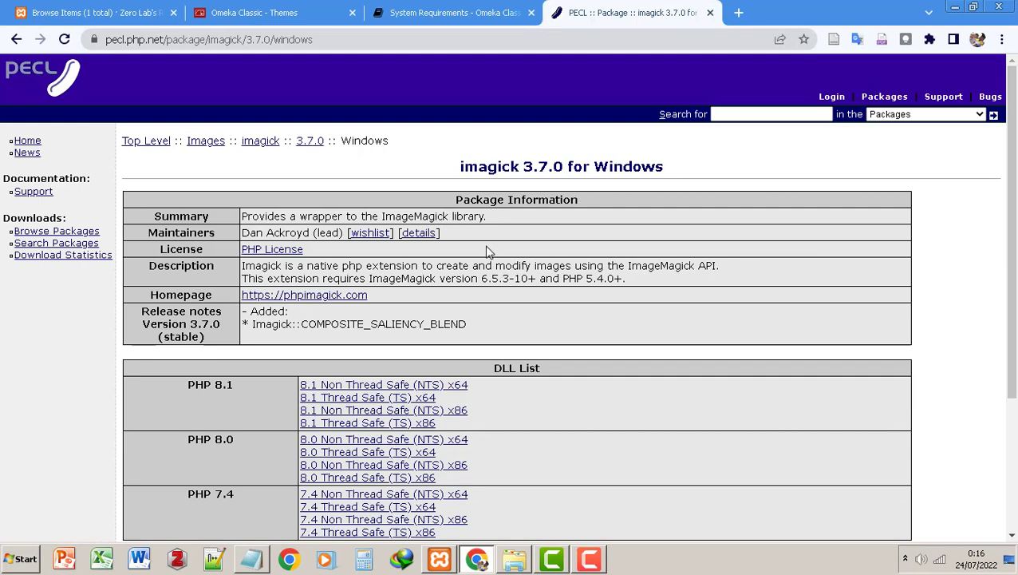
{"action": "scroll", "coordinate": [484, 250], "scroll_direction": "down", "scroll_amount": 1}
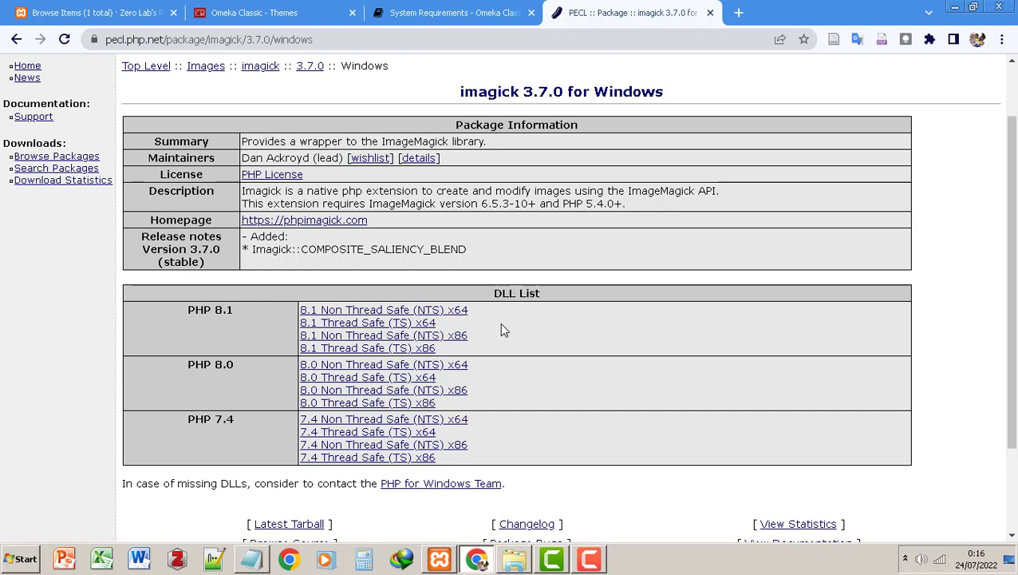
{"action": "scroll", "coordinate": [263, 300], "scroll_direction": "down", "scroll_amount": 1}
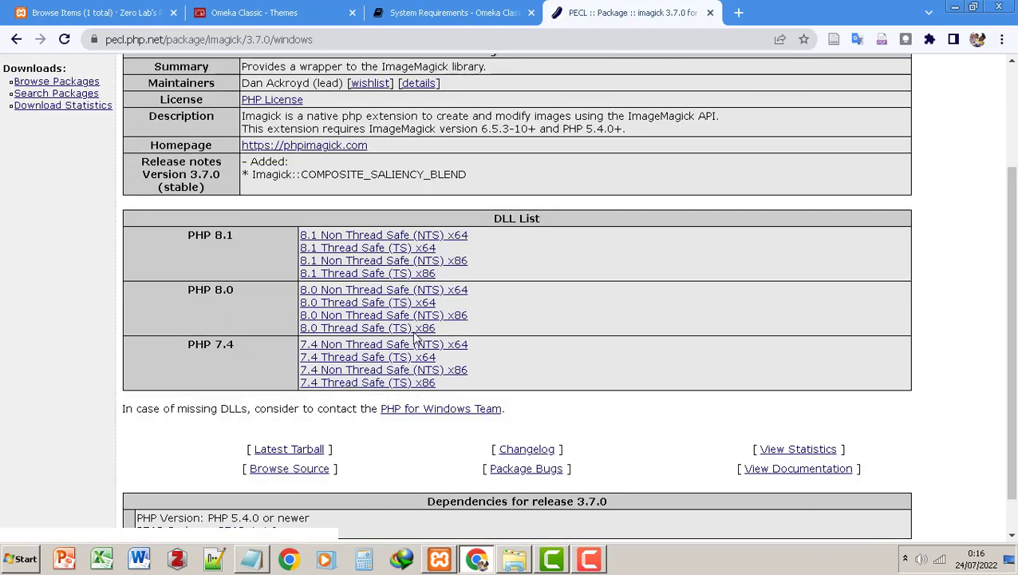
{"action": "scroll", "coordinate": [312, 198], "scroll_direction": "up", "scroll_amount": 2}
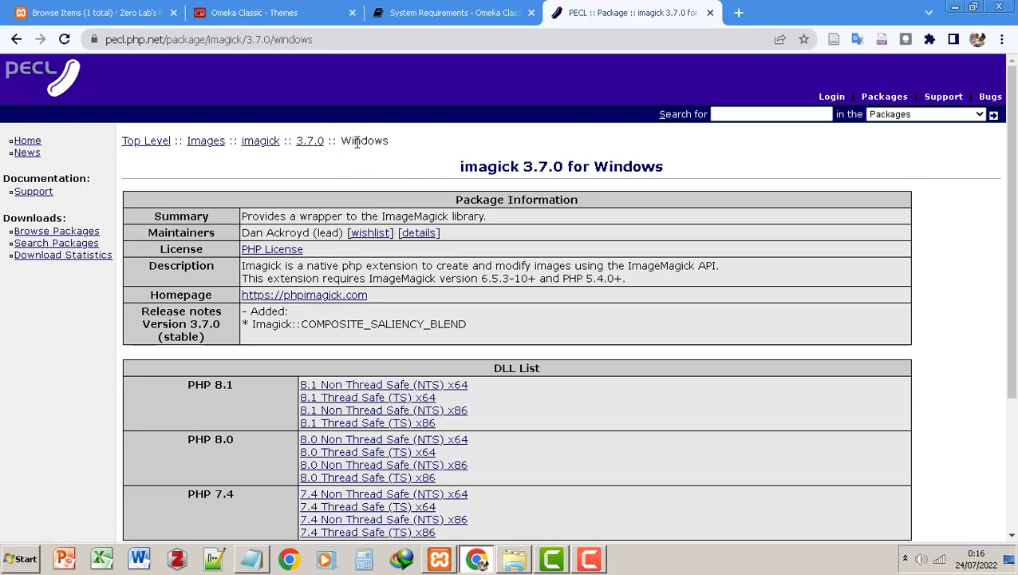
{"action": "scroll", "coordinate": [380, 266], "scroll_direction": "down", "scroll_amount": 2}
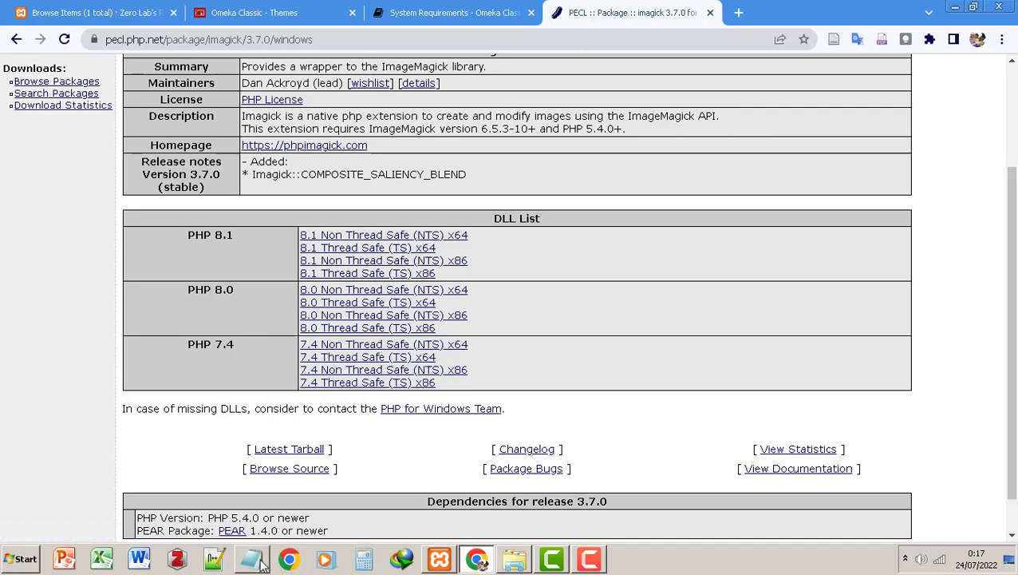
{"action": "mouse_move", "coordinate": [261, 563]}
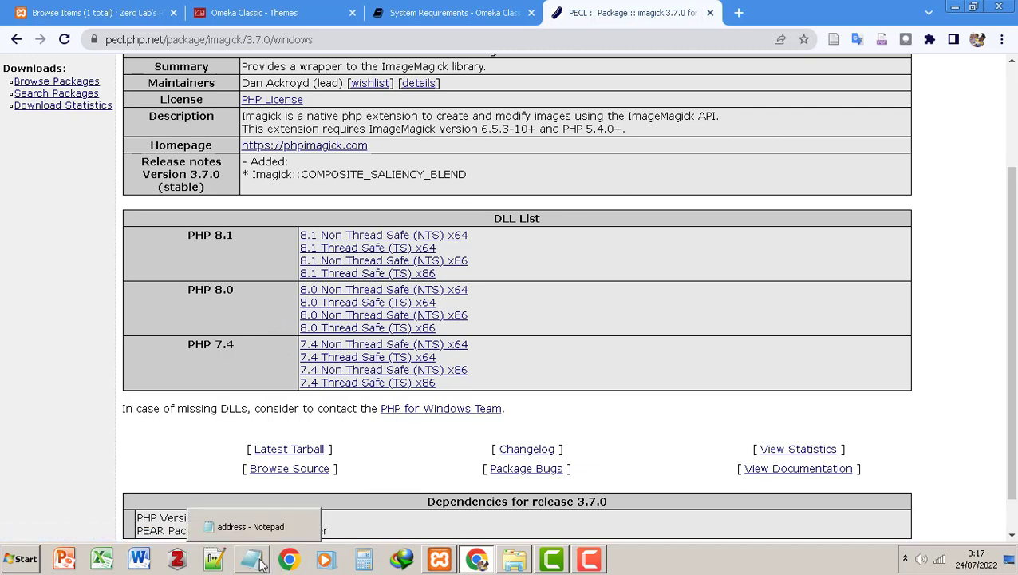
{"action": "left_click", "coordinate": [261, 564]}
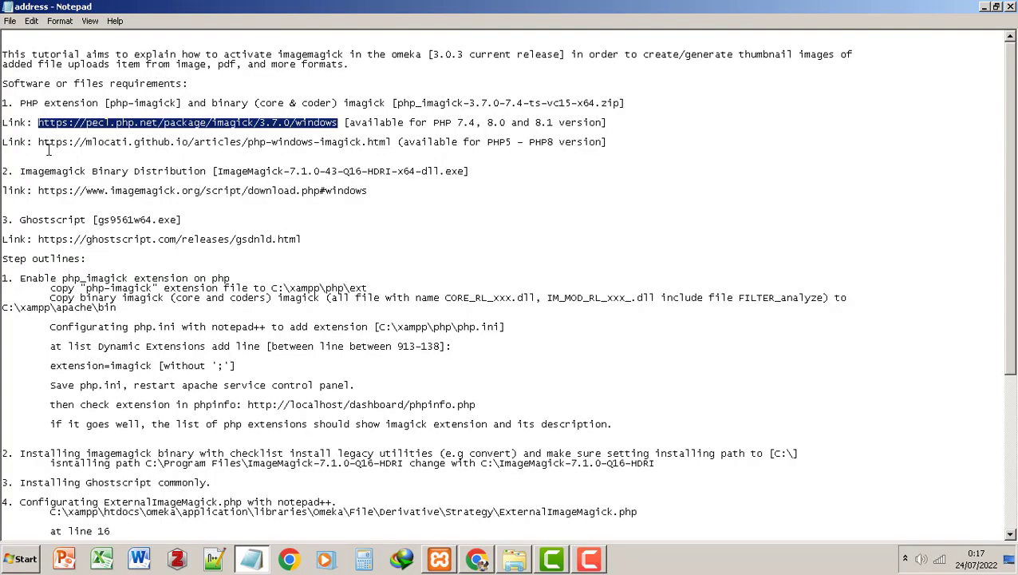
{"action": "left_click_drag", "start_coordinate": [37, 142], "coordinate": [392, 143]}
{"action": "key", "text": "ctrl+c"}
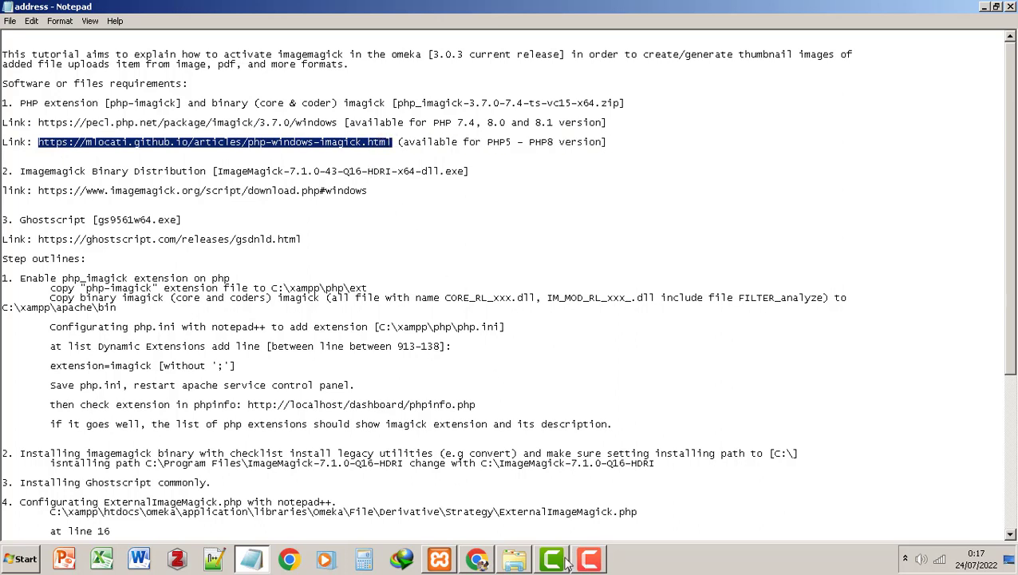
Switch to Chrome and open the copied php-windows-imagick article link in a new tab
{"action": "left_click", "coordinate": [477, 559]}
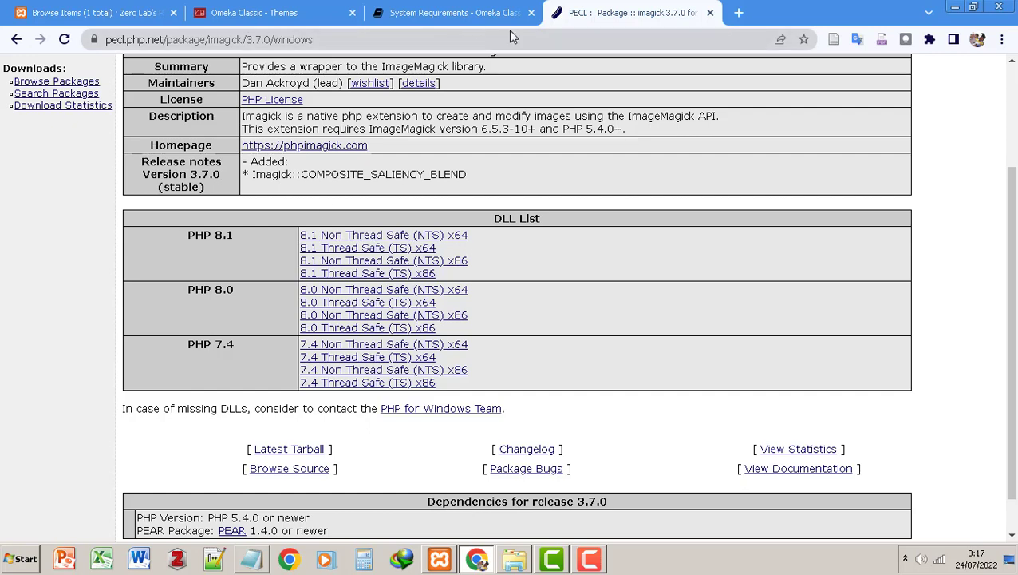
{"action": "left_click", "coordinate": [732, 16]}
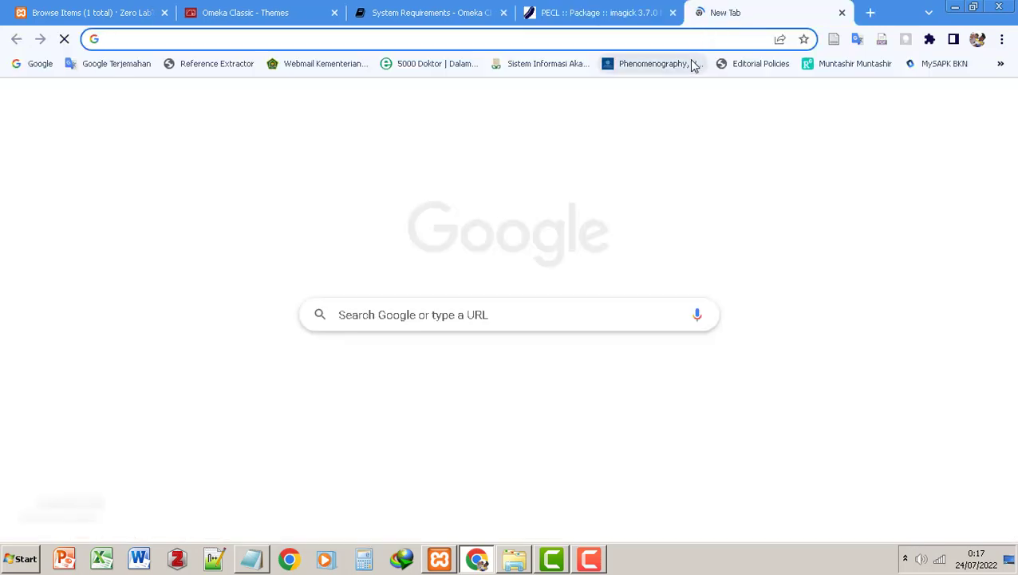
{"action": "key", "text": "ctrl+v"}
{"action": "key", "text": "Return"}
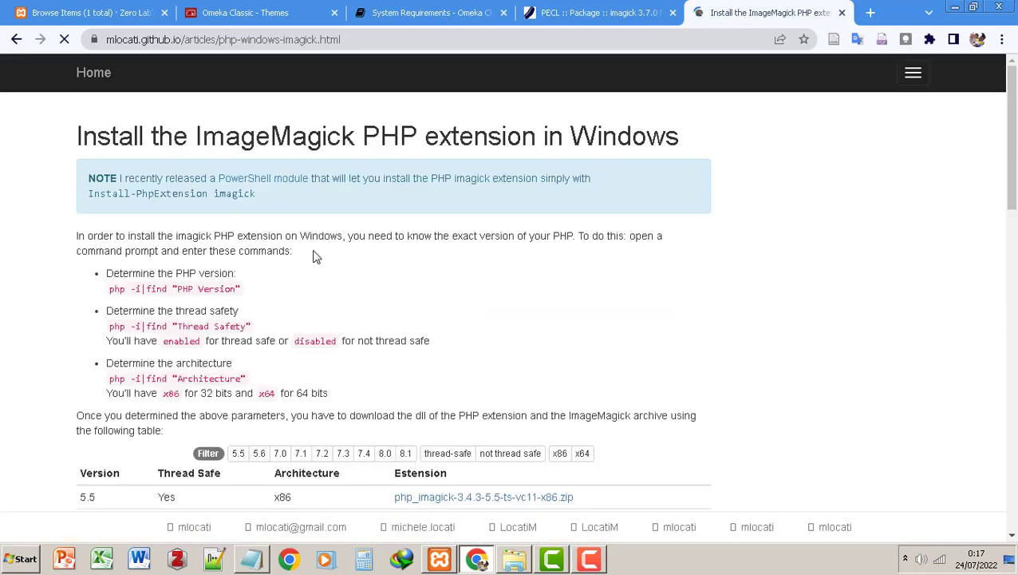
Examine the article's php_imagick download table for PHP versions, thread safety and architectures, along with its instructions for identifying the installed PHP build
{"action": "scroll", "coordinate": [313, 254], "scroll_direction": "down", "scroll_amount": 3}
{"action": "scroll", "coordinate": [182, 207], "scroll_direction": "down", "scroll_amount": 2}
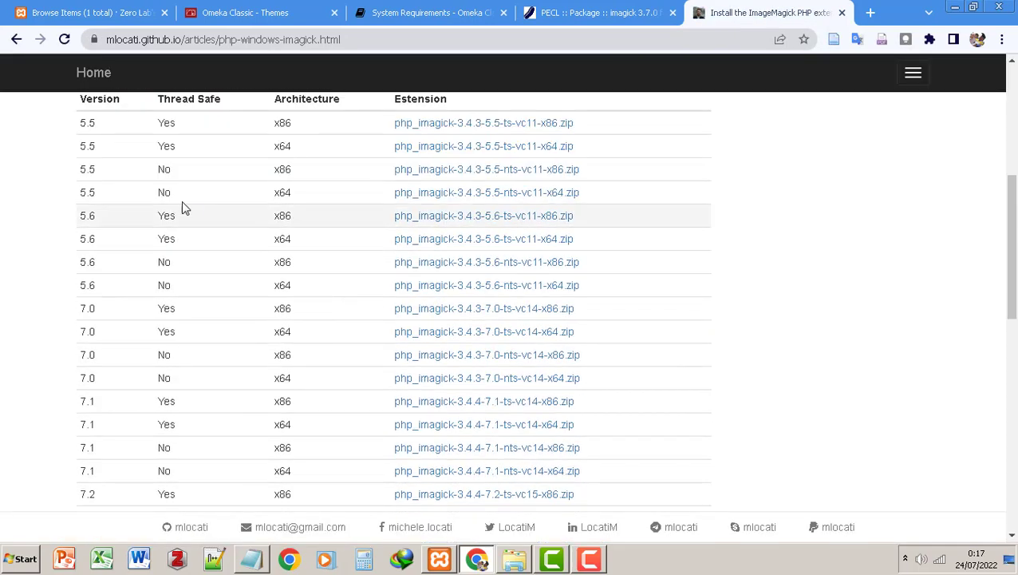
{"action": "scroll", "coordinate": [143, 202], "scroll_direction": "up", "scroll_amount": 1}
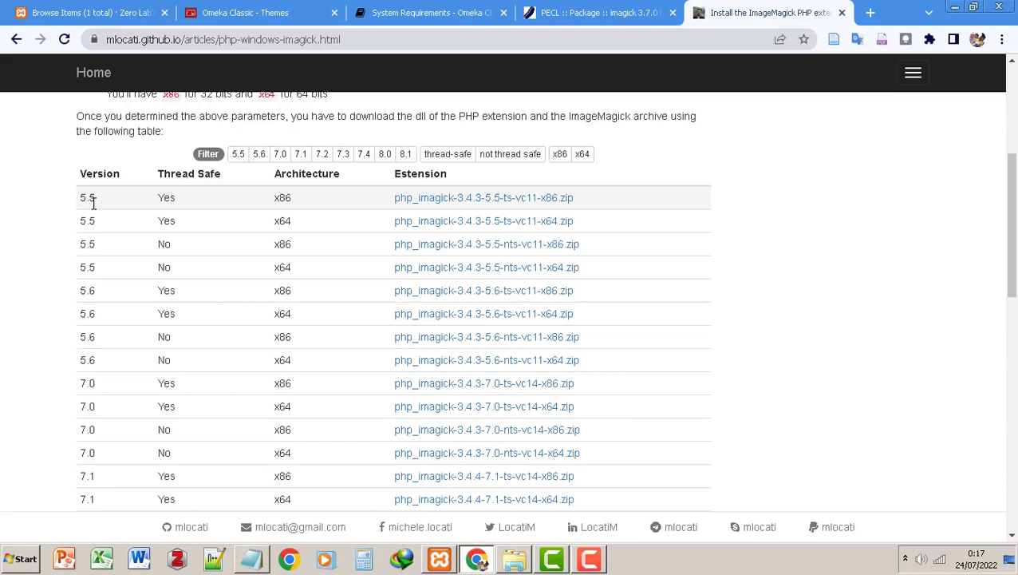
{"action": "scroll", "coordinate": [112, 209], "scroll_direction": "down", "scroll_amount": 7}
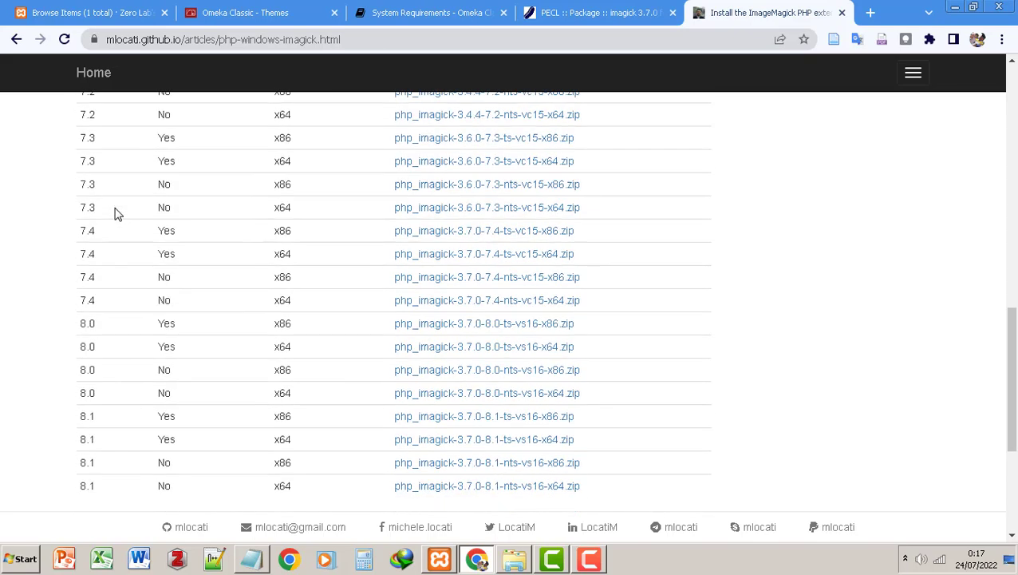
{"action": "scroll", "coordinate": [114, 212], "scroll_direction": "down", "scroll_amount": 4}
{"action": "scroll", "coordinate": [248, 228], "scroll_direction": "up", "scroll_amount": 2}
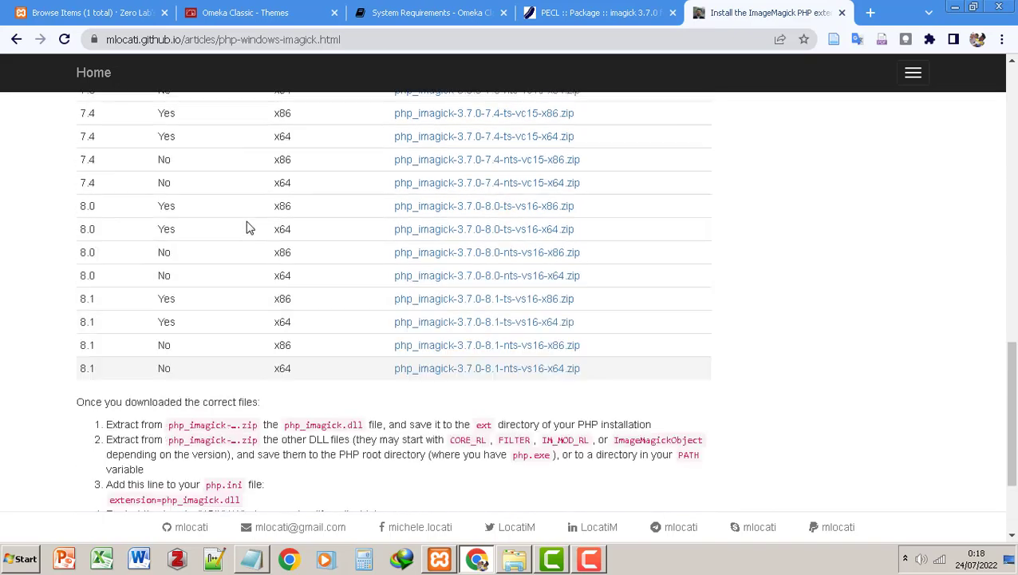
{"action": "scroll", "coordinate": [247, 228], "scroll_direction": "up", "scroll_amount": 11}
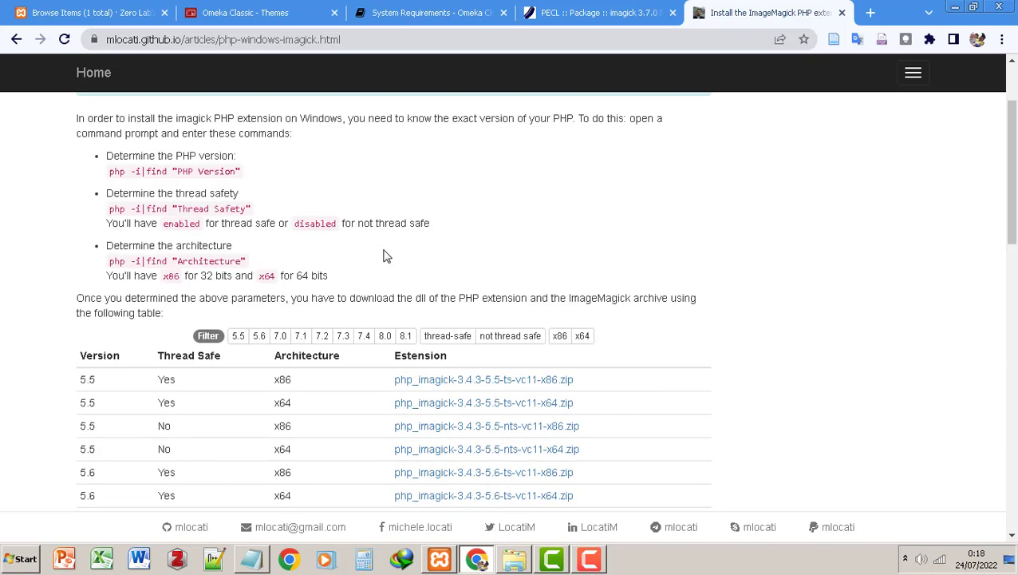
{"action": "scroll", "coordinate": [389, 240], "scroll_direction": "down", "scroll_amount": 2}
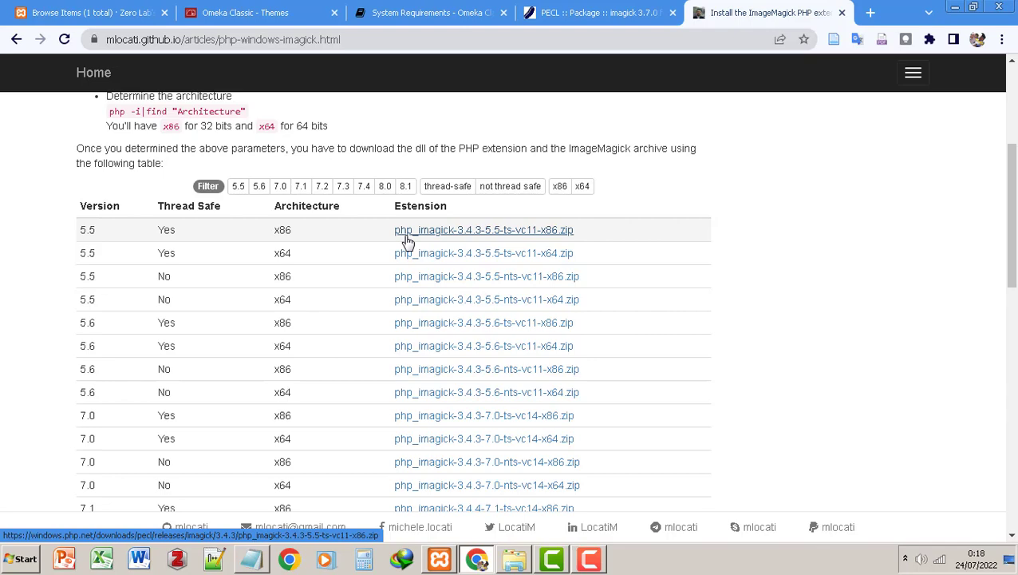
{"action": "left_click", "coordinate": [439, 559]}
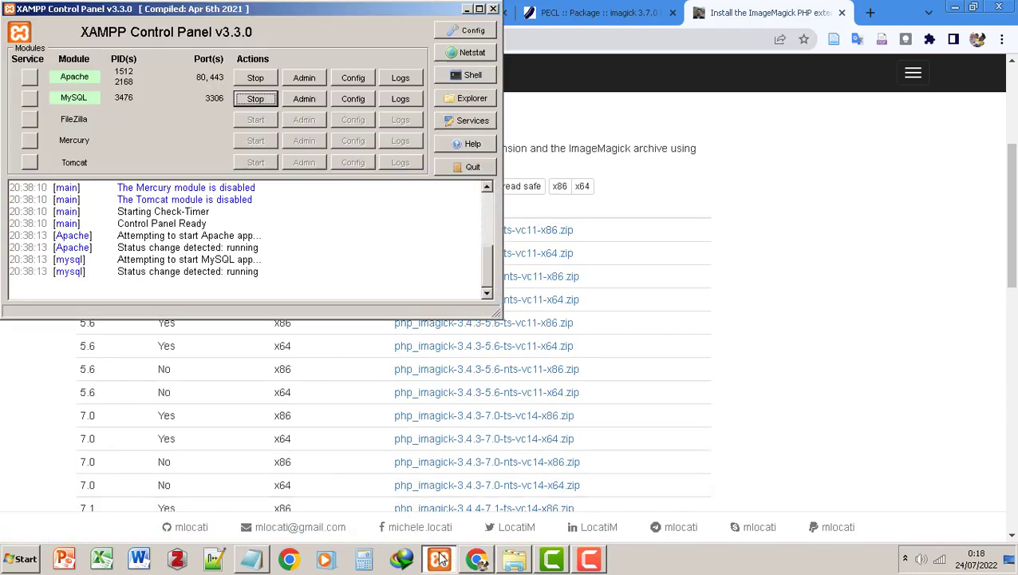
{"action": "left_click_drag", "start_coordinate": [196, 9], "coordinate": [215, 30]}
{"action": "left_click", "coordinate": [478, 22]}
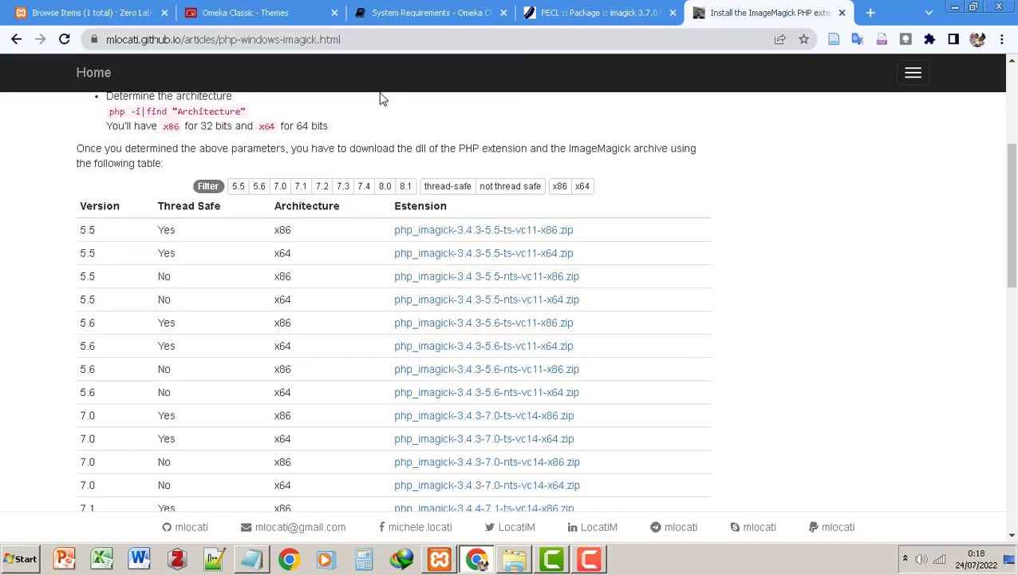
{"action": "mouse_move", "coordinate": [519, 564]}
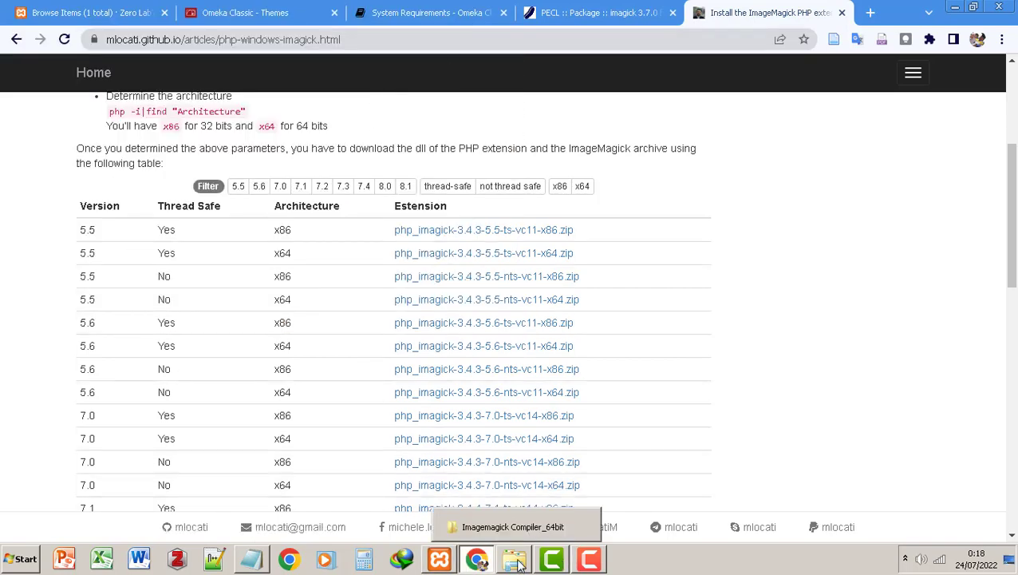
{"action": "left_click", "coordinate": [580, 14]}
{"action": "left_click", "coordinate": [423, 11]}
{"action": "left_click", "coordinate": [247, 14]}
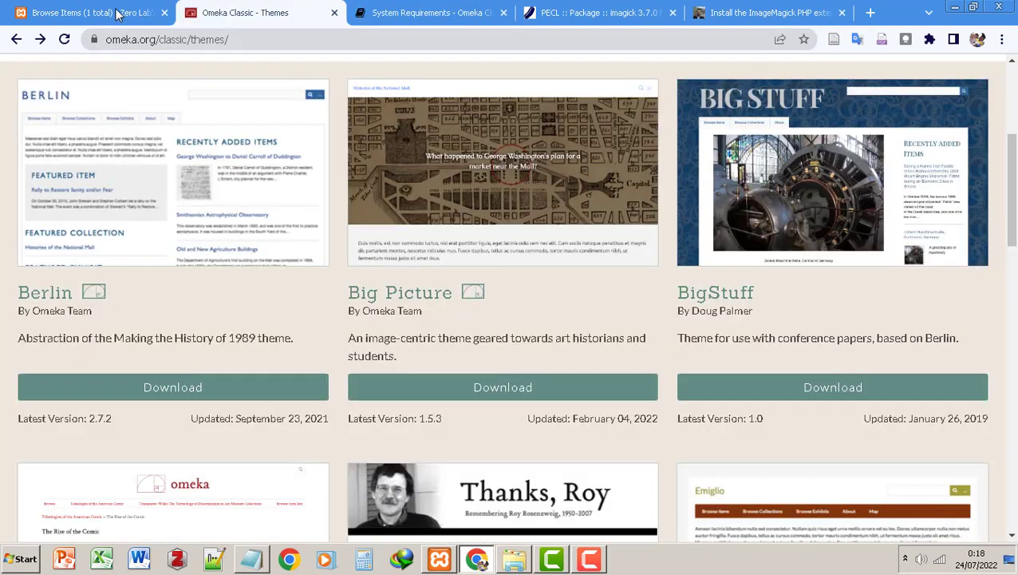
{"action": "left_click", "coordinate": [117, 14]}
Switch to Windows Explorer and open the xampp folder on Local Disk (C:)
{"action": "left_click", "coordinate": [514, 559]}
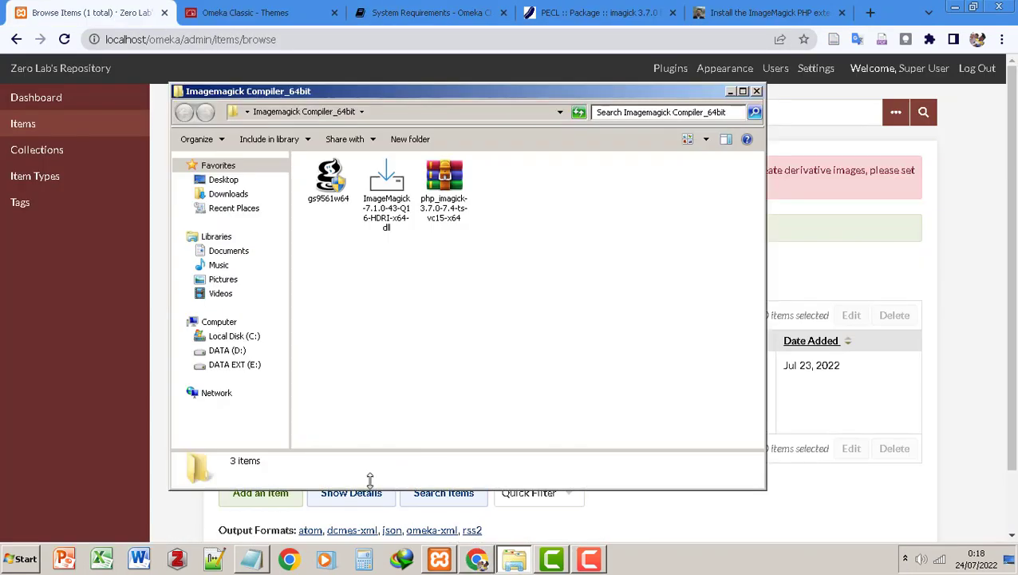
{"action": "left_click", "coordinate": [234, 336]}
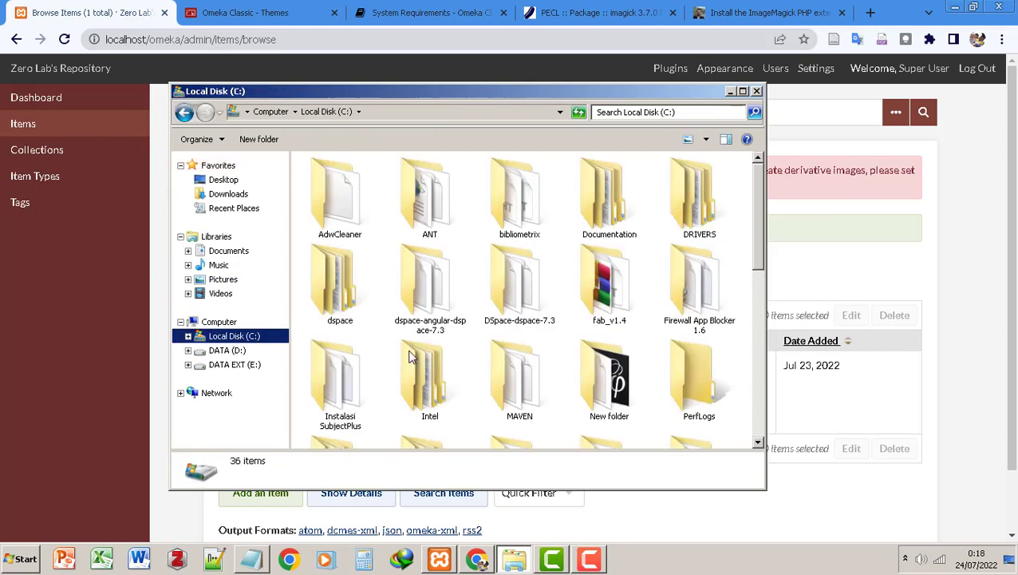
{"action": "left_click", "coordinate": [408, 357]}
{"action": "scroll", "coordinate": [409, 356], "scroll_direction": "down", "scroll_amount": 5}
{"action": "double_click", "coordinate": [451, 242]}
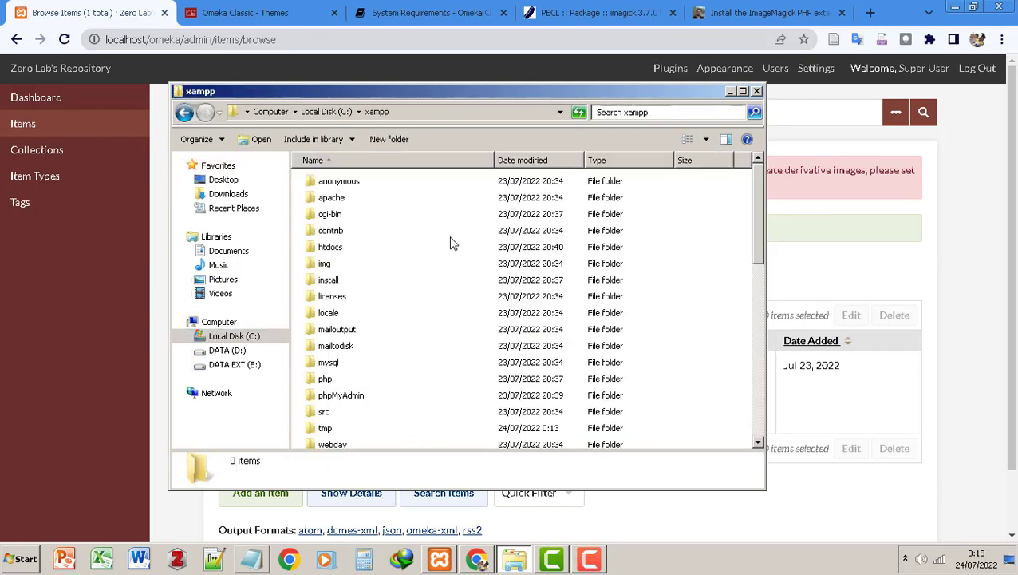
Open the readme_en text document from the xampp folder in Notepad++ and dismiss the update prompt
{"action": "scroll", "coordinate": [409, 281], "scroll_direction": "down", "scroll_amount": 2}
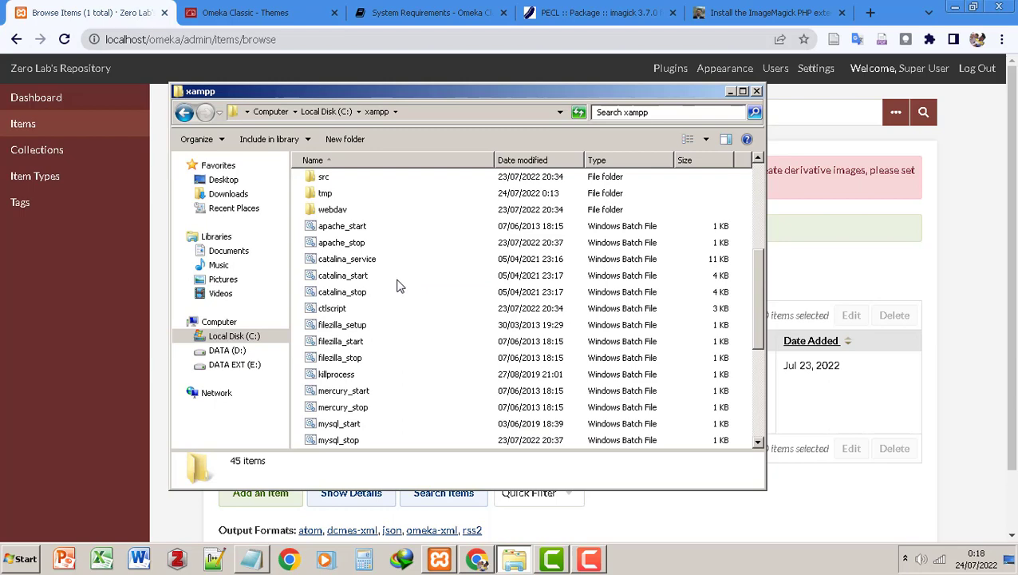
{"action": "scroll", "coordinate": [397, 284], "scroll_direction": "down", "scroll_amount": 3}
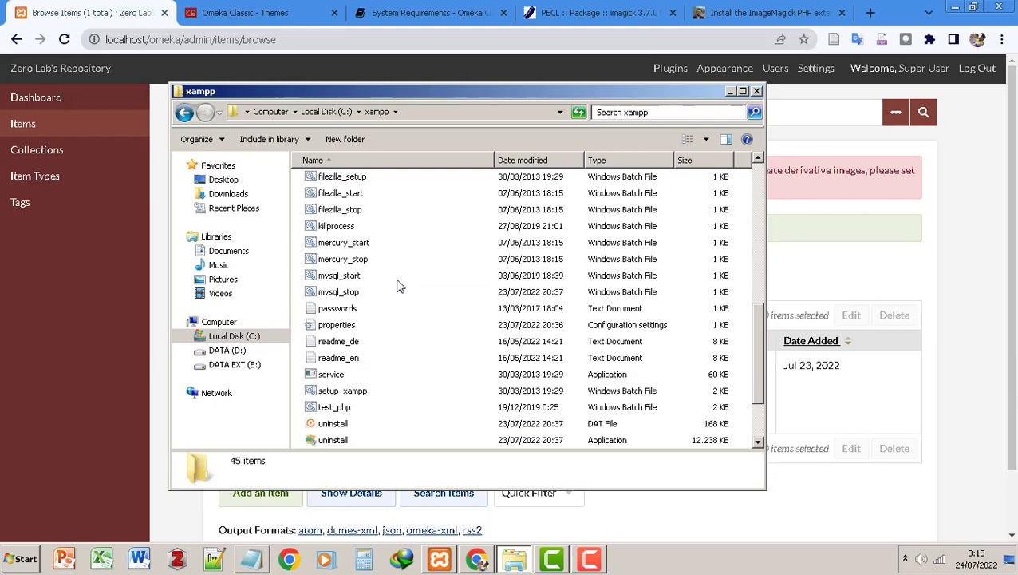
{"action": "left_click", "coordinate": [337, 346]}
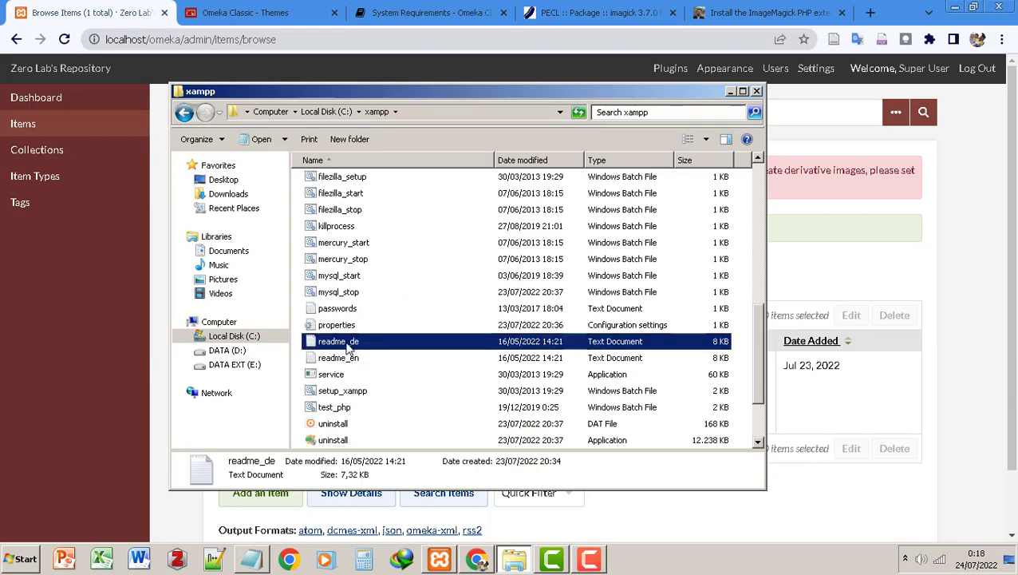
{"action": "left_click", "coordinate": [349, 359]}
{"action": "right_click", "coordinate": [349, 360]}
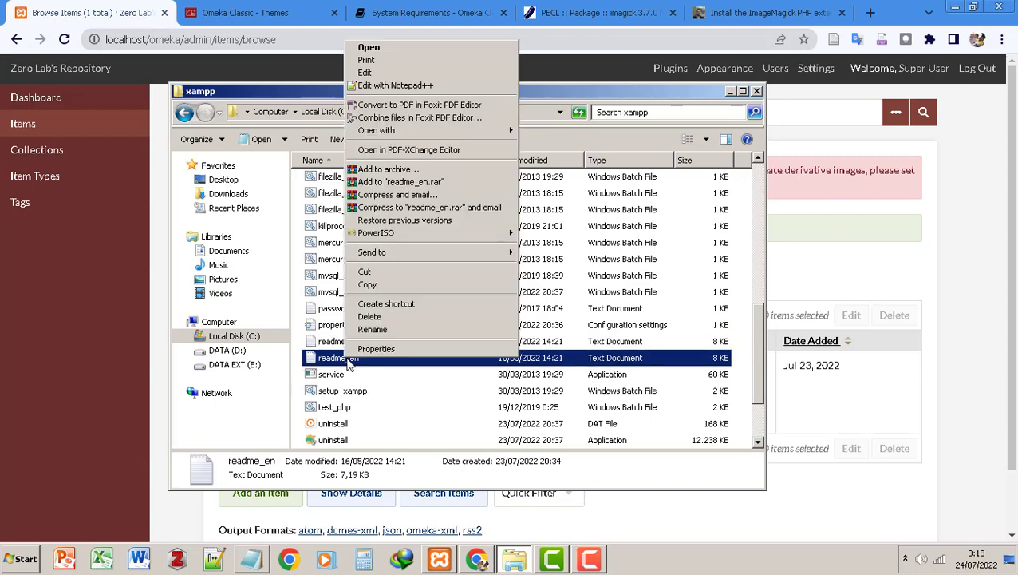
{"action": "left_click", "coordinate": [364, 86]}
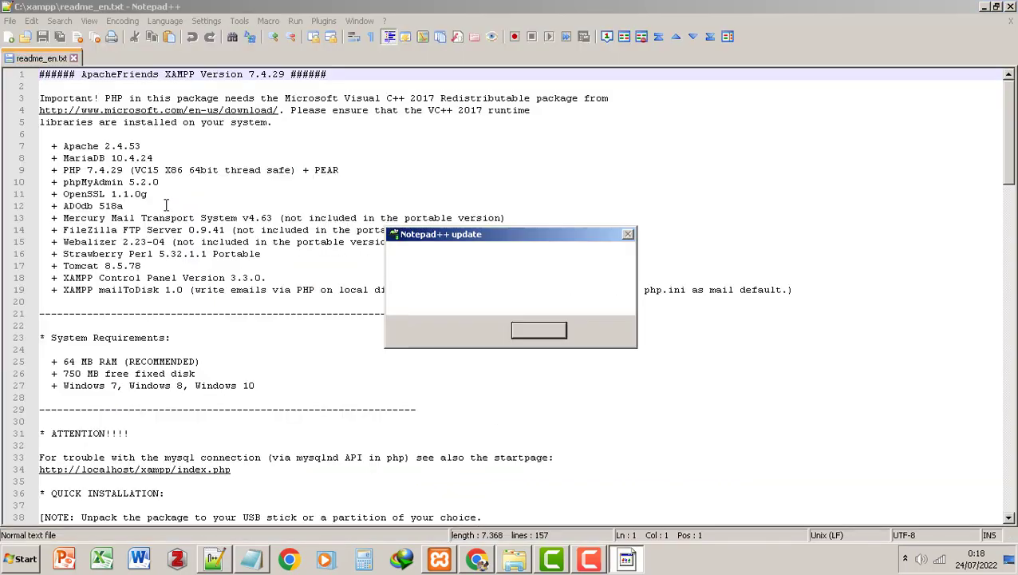
{"action": "left_click", "coordinate": [597, 329]}
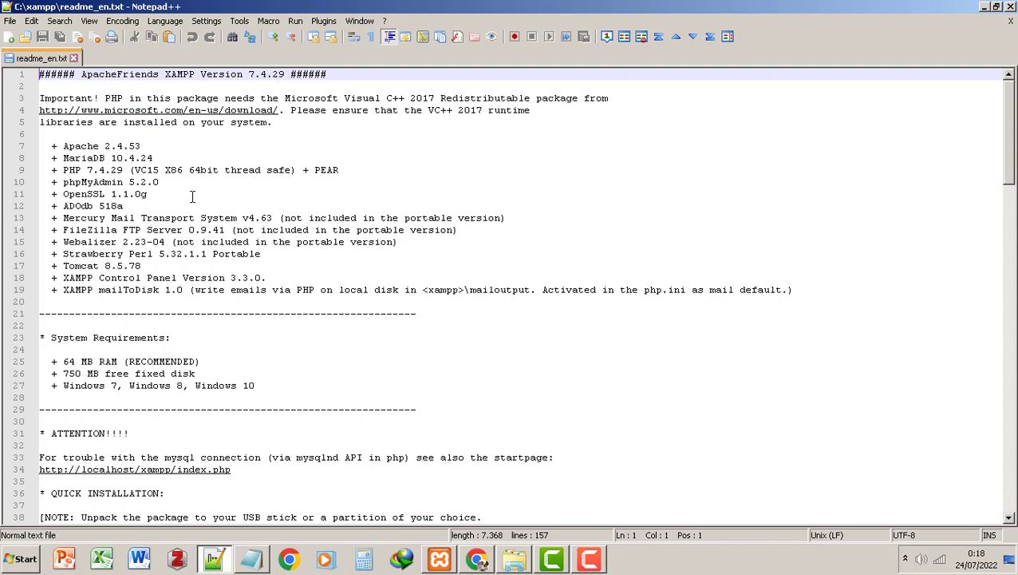
Read the PHP entry in readme_en.txt for its version, compiler, architecture and thread safety, and close the file and Notepad++
{"action": "left_click_drag", "start_coordinate": [64, 170], "coordinate": [122, 170]}
{"action": "left_click", "coordinate": [98, 182]}
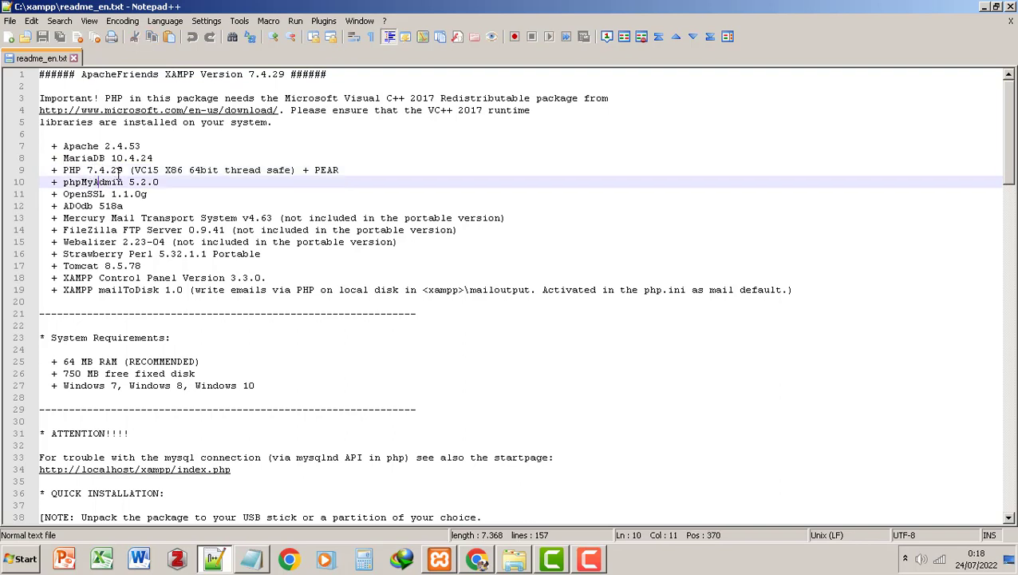
{"action": "left_click", "coordinate": [223, 170]}
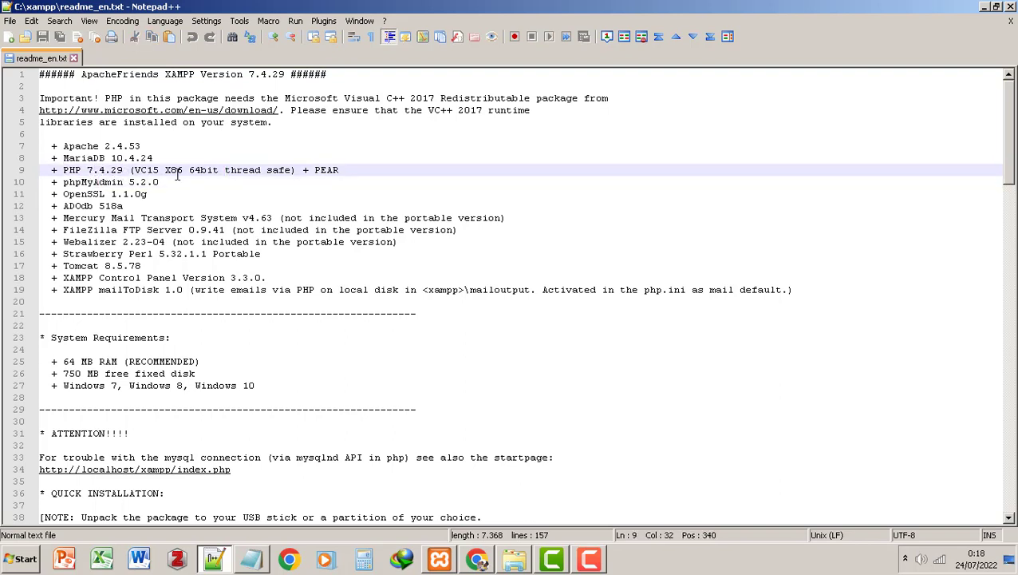
{"action": "left_click_drag", "start_coordinate": [183, 170], "coordinate": [292, 171]}
{"action": "left_click", "coordinate": [227, 178]}
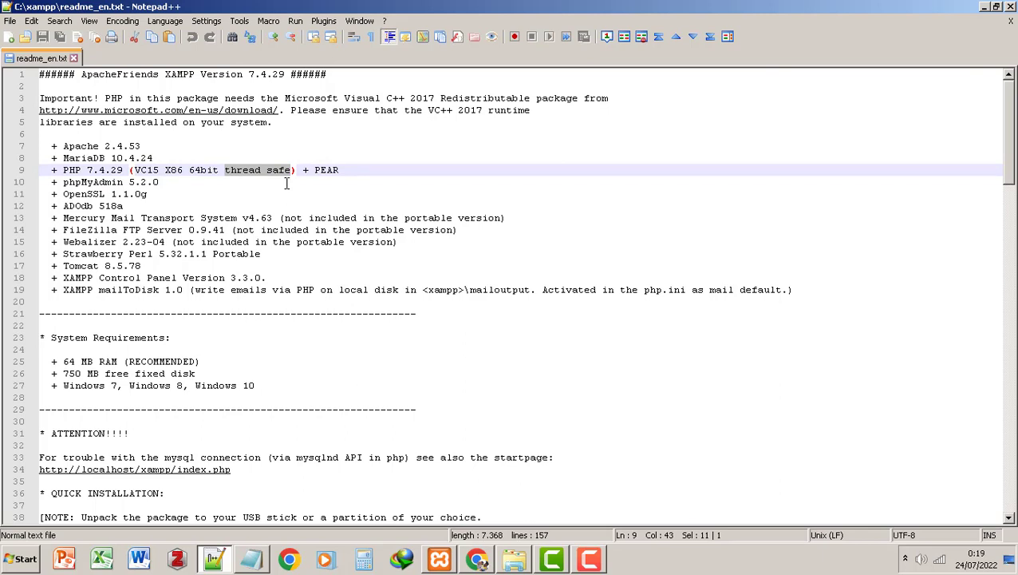
{"action": "left_click", "coordinate": [100, 170]}
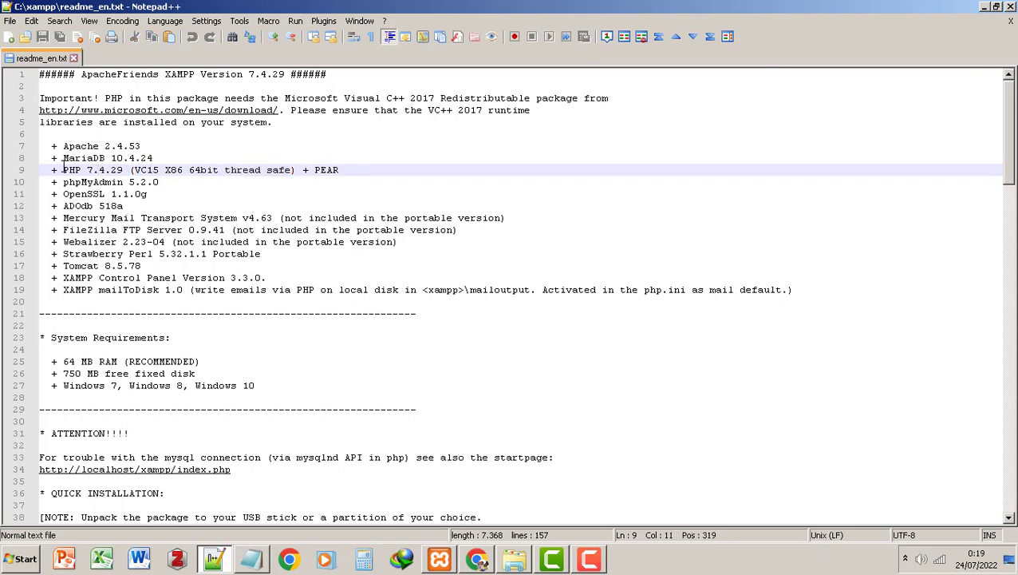
{"action": "left_click_drag", "start_coordinate": [63, 169], "coordinate": [301, 170]}
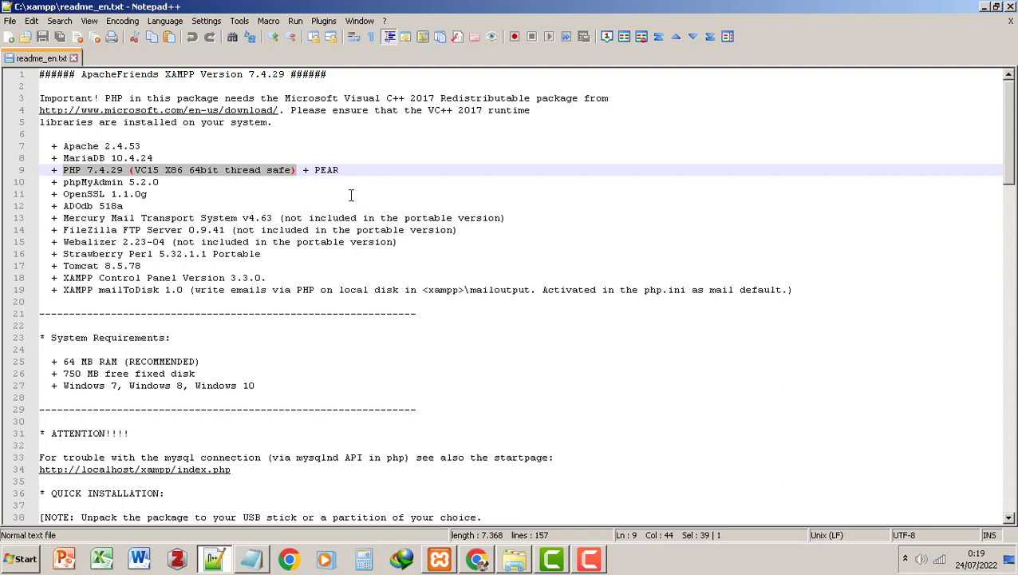
{"action": "left_click", "coordinate": [161, 182]}
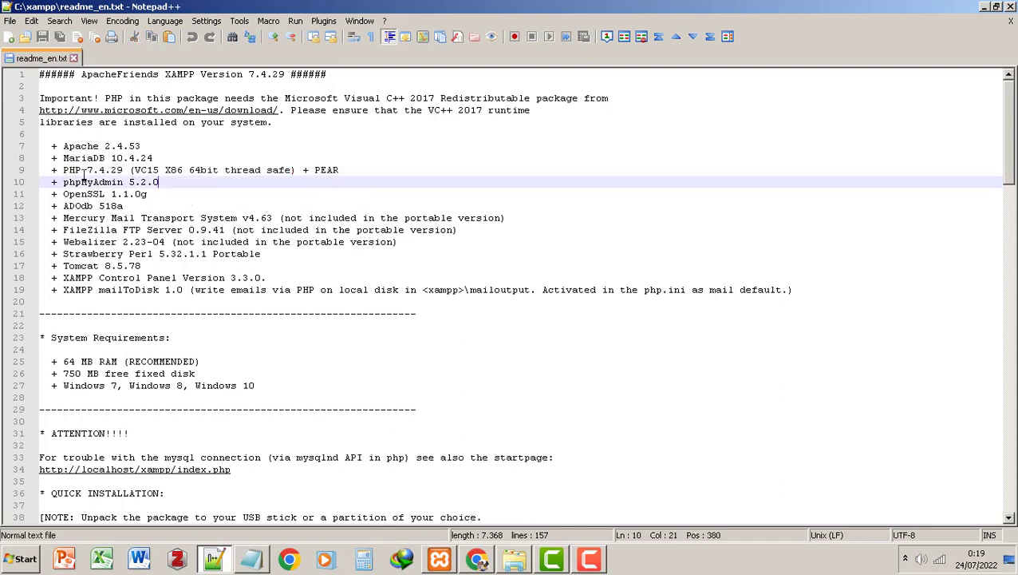
{"action": "left_click_drag", "start_coordinate": [124, 181], "coordinate": [89, 170]}
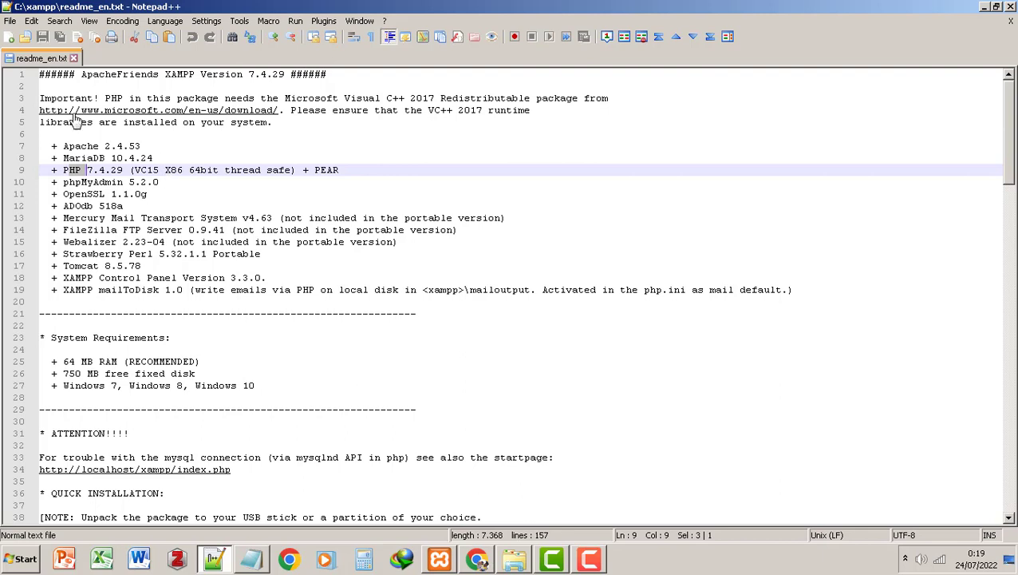
{"action": "left_click", "coordinate": [73, 58]}
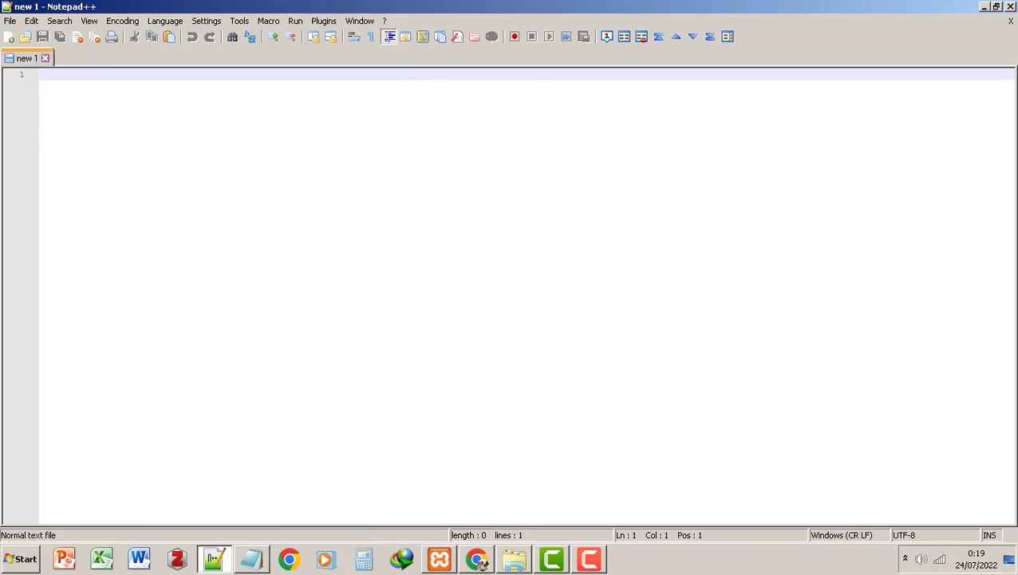
{"action": "left_click", "coordinate": [1010, 6]}
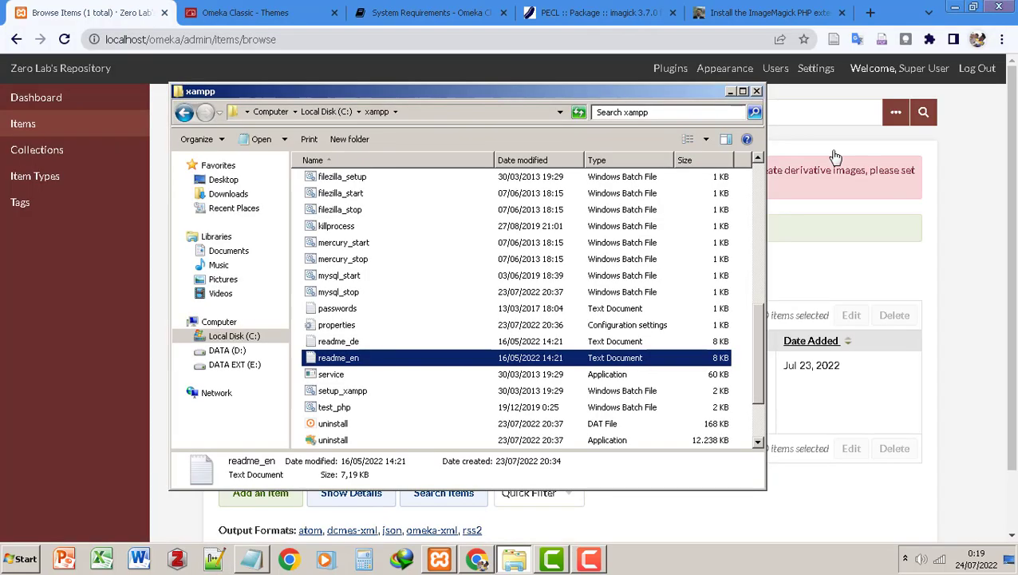
Review the PECL imagick 3.7.0 DLL list and the article's php_imagick table for the matching build, and close both pages
{"action": "left_click", "coordinate": [633, 22]}
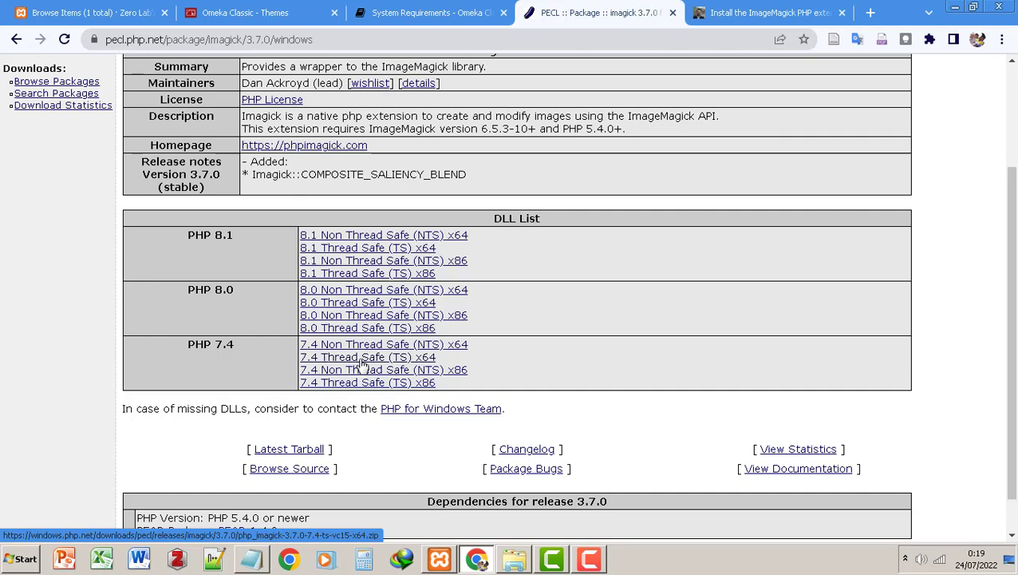
{"action": "left_click", "coordinate": [725, 18]}
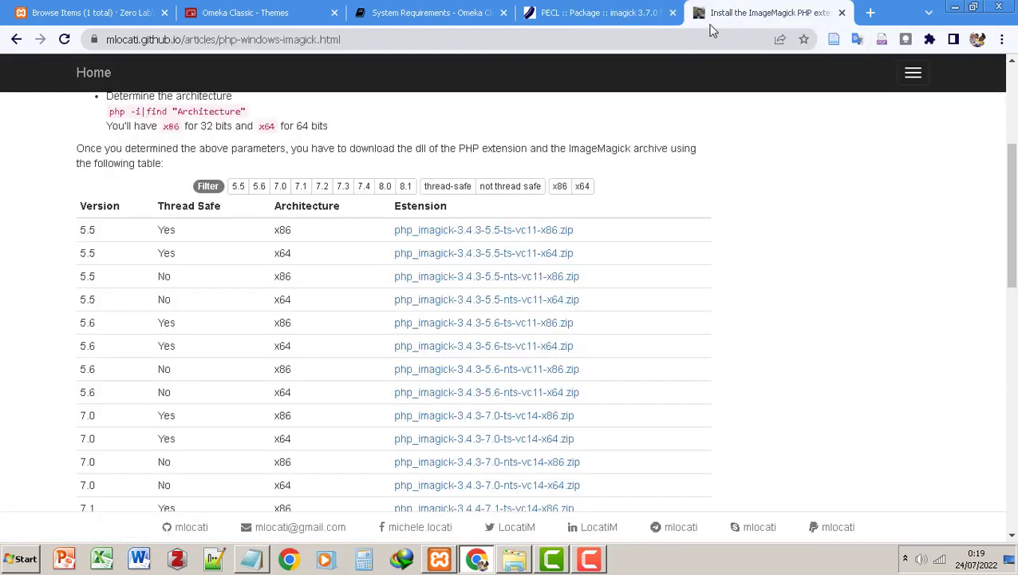
{"action": "scroll", "coordinate": [175, 249], "scroll_direction": "down", "scroll_amount": 1}
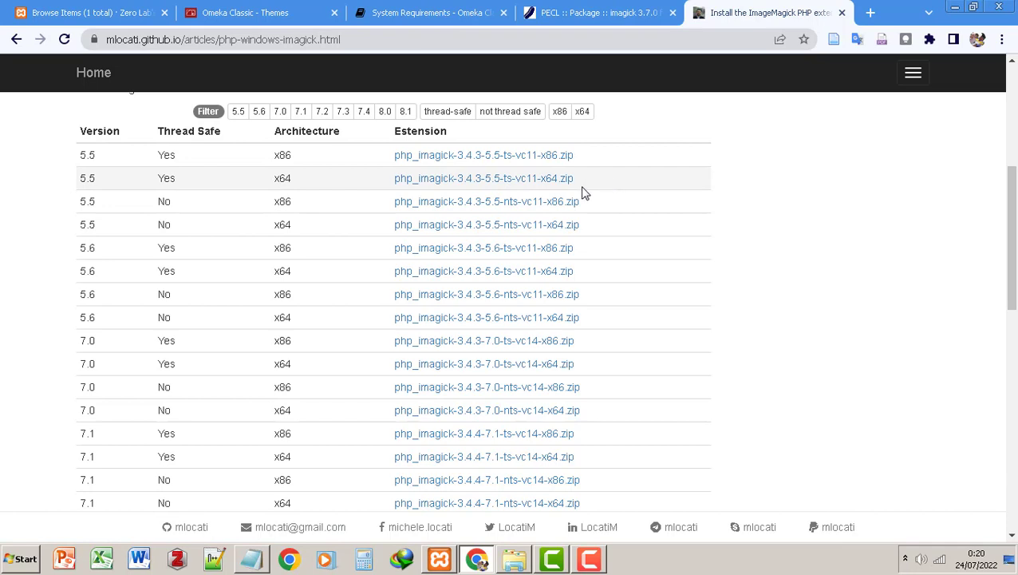
{"action": "scroll", "coordinate": [142, 265], "scroll_direction": "down", "scroll_amount": 1}
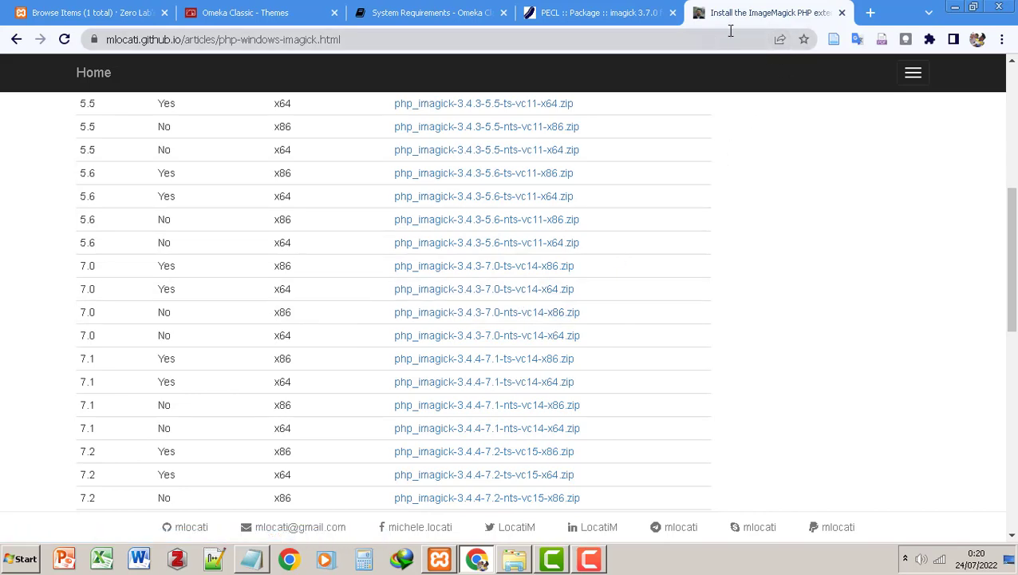
{"action": "left_click", "coordinate": [842, 13]}
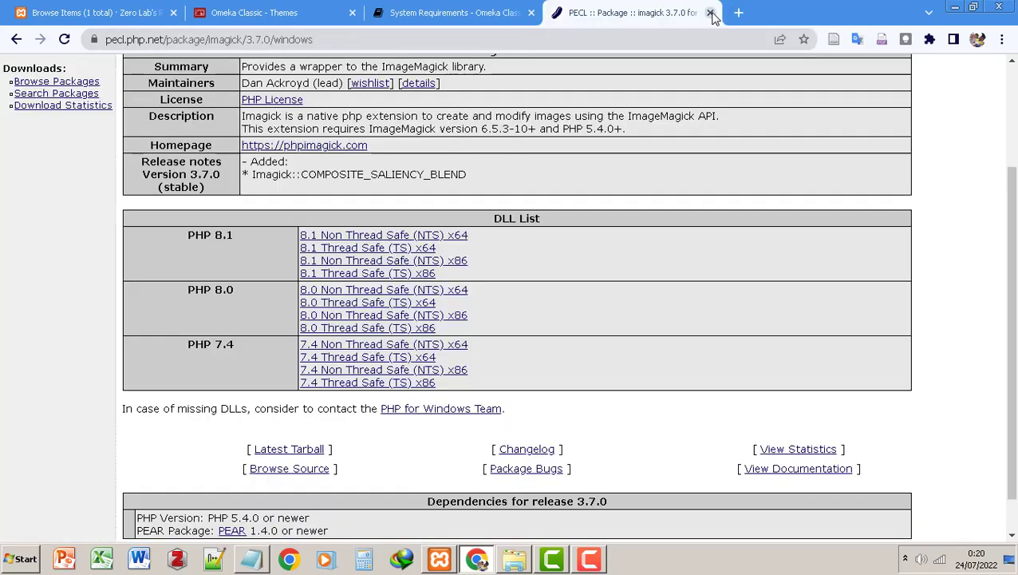
{"action": "left_click", "coordinate": [710, 13]}
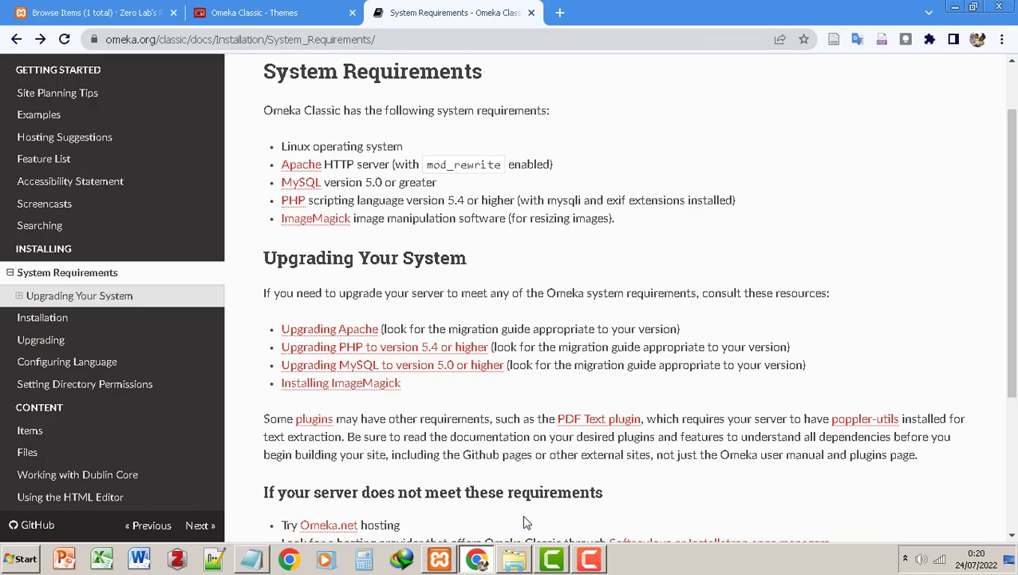
Switch to the address notes in Notepad and copy the download link of the Imagemagick Binary Distribution
{"action": "left_click", "coordinate": [254, 557]}
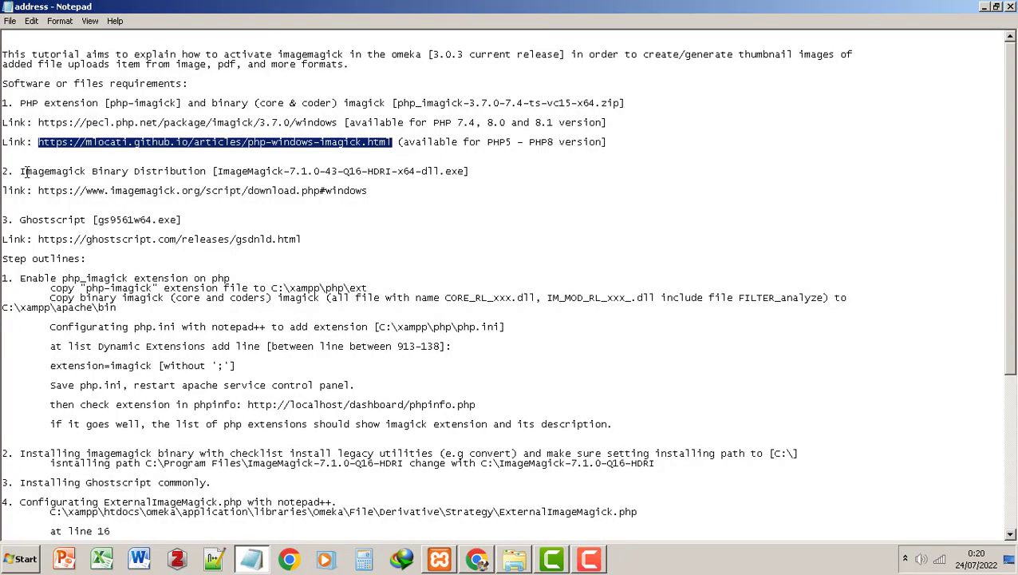
{"action": "left_click_drag", "start_coordinate": [22, 171], "coordinate": [212, 177]}
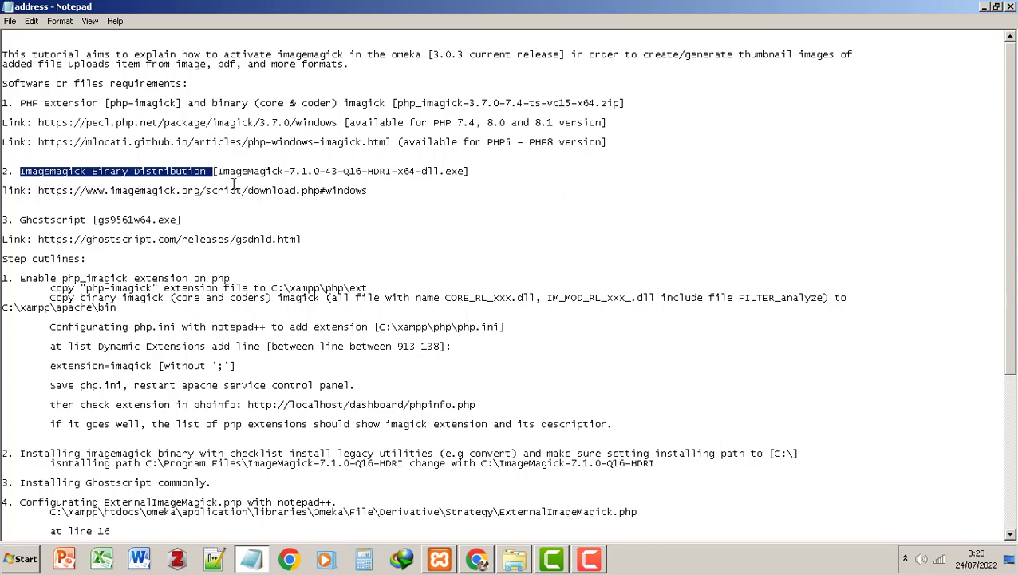
{"action": "left_click", "coordinate": [318, 184]}
{"action": "left_click_drag", "start_coordinate": [39, 191], "coordinate": [357, 185]}
{"action": "right_click", "coordinate": [357, 185]}
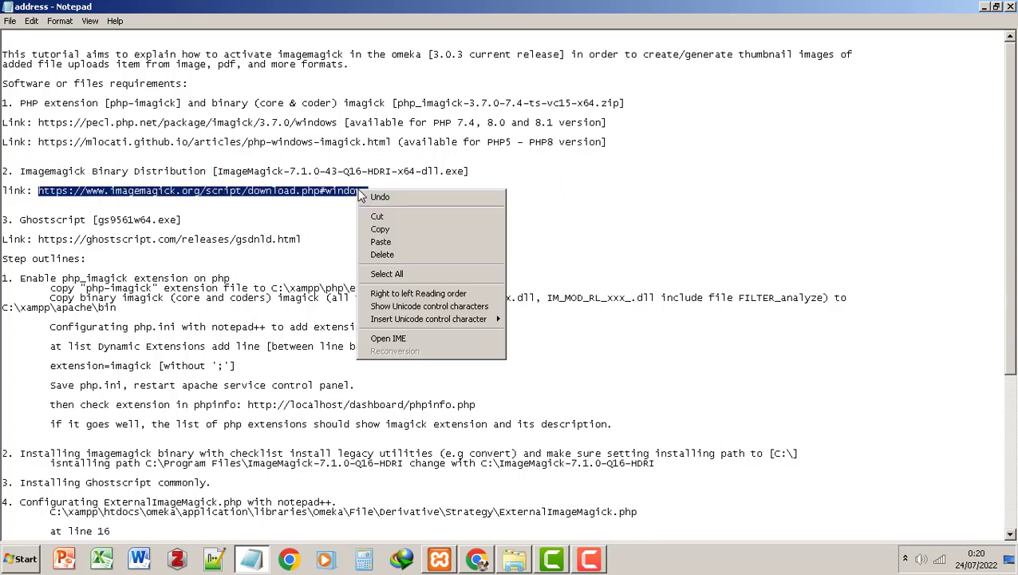
{"action": "left_click", "coordinate": [389, 229]}
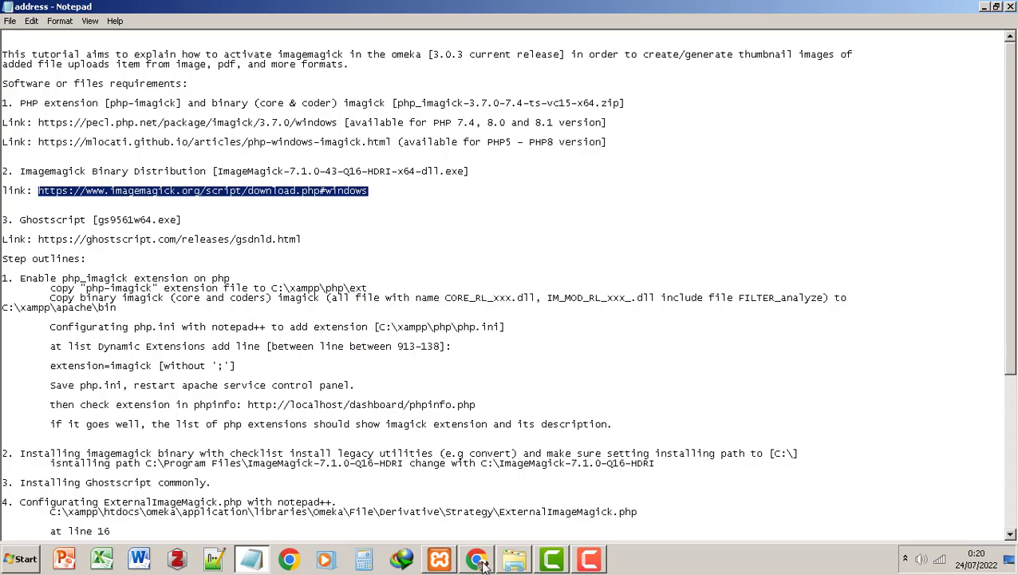
Switch to Chrome and open the copied ImageMagick download link in a new tab
{"action": "left_click", "coordinate": [479, 561]}
{"action": "left_click", "coordinate": [558, 13]}
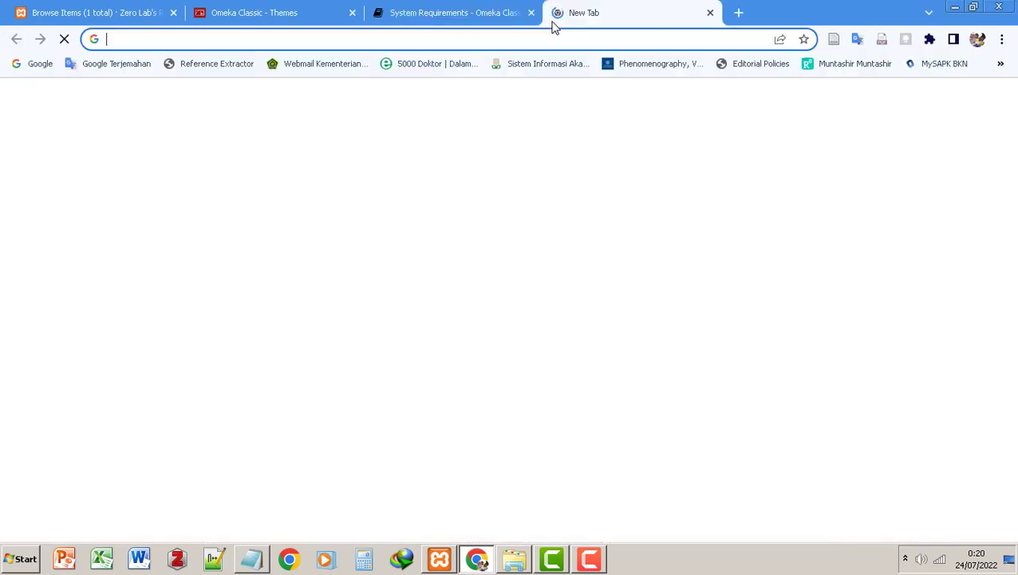
{"action": "key", "text": "ctrl+v"}
{"action": "key", "text": "Return"}
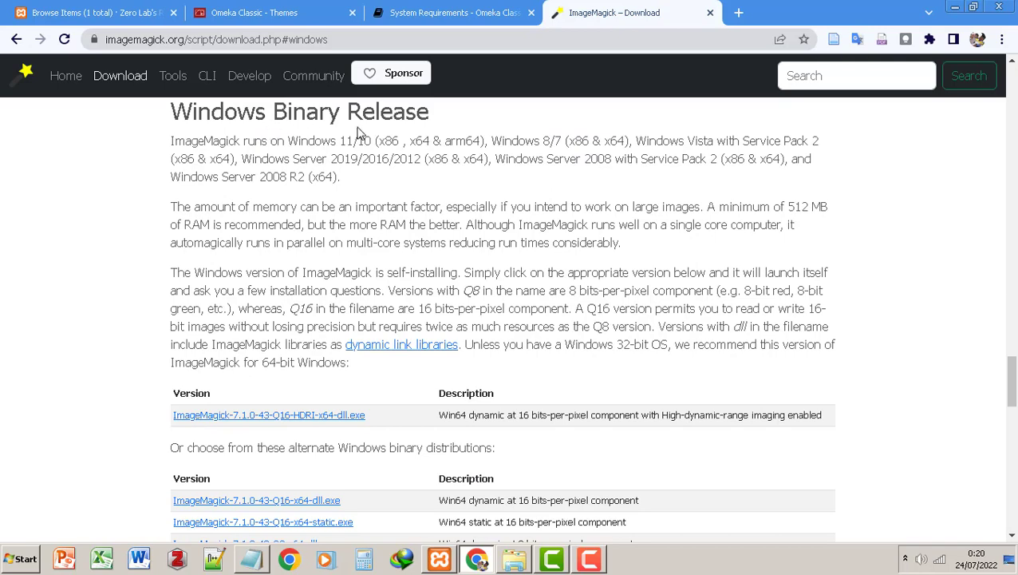
Examine the Windows Binary Release table for the 64-bit Q16 HDRI dll installer and its alternatives, and close the page
{"action": "scroll", "coordinate": [352, 268], "scroll_direction": "down", "scroll_amount": 2}
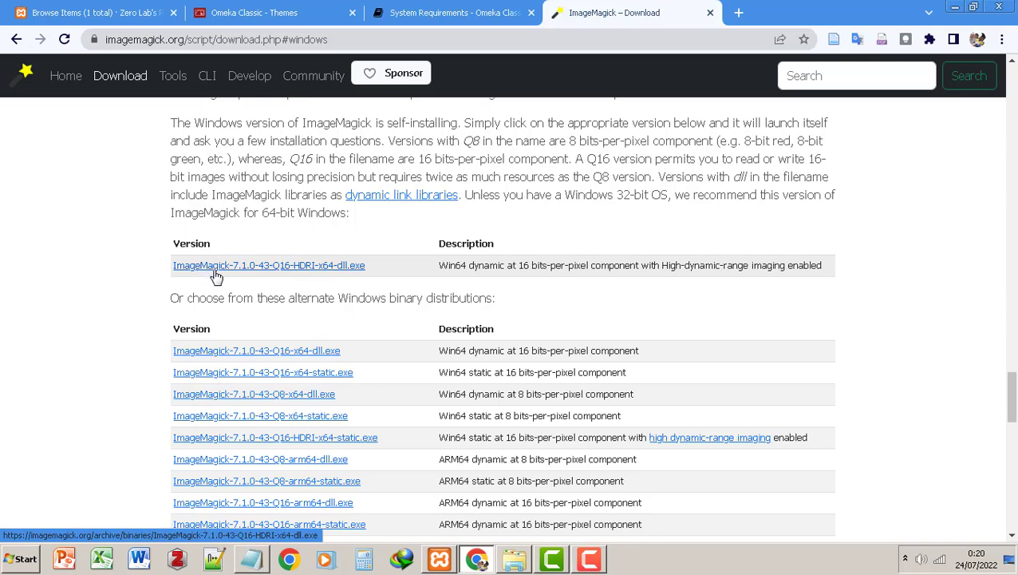
{"action": "scroll", "coordinate": [259, 272], "scroll_direction": "down", "scroll_amount": 1}
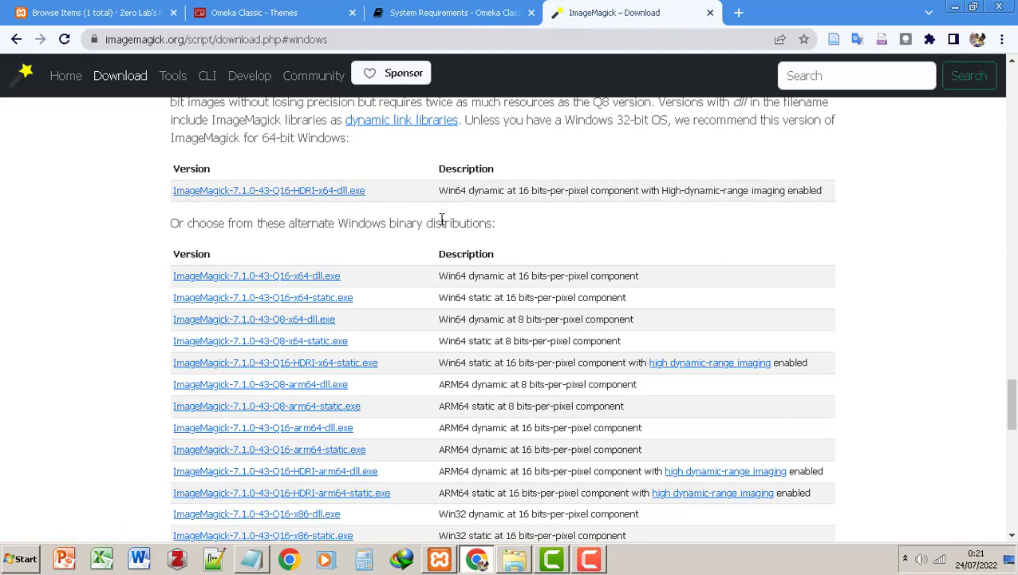
{"action": "scroll", "coordinate": [334, 259], "scroll_direction": "down", "scroll_amount": 1}
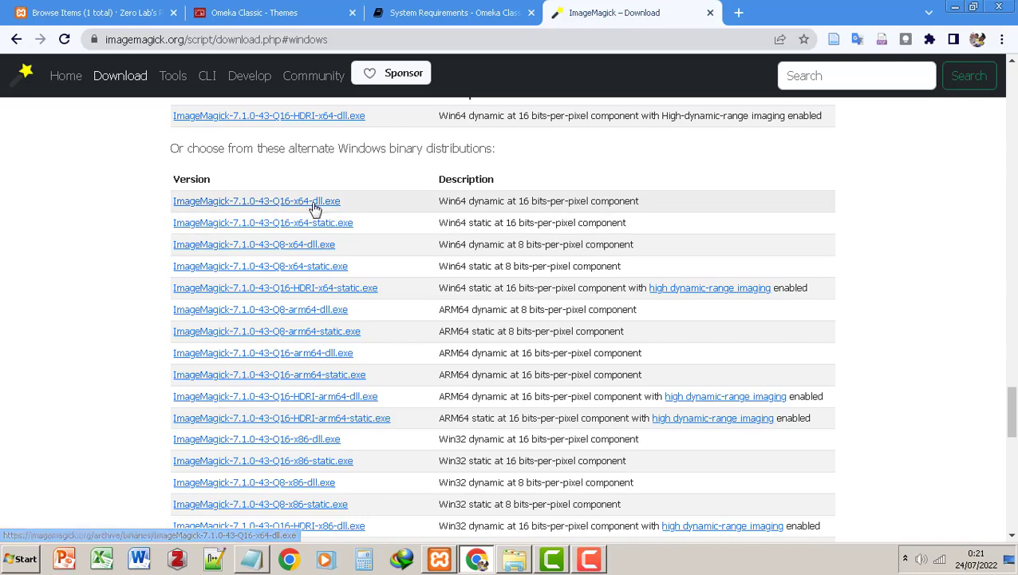
{"action": "scroll", "coordinate": [425, 238], "scroll_direction": "up", "scroll_amount": 2}
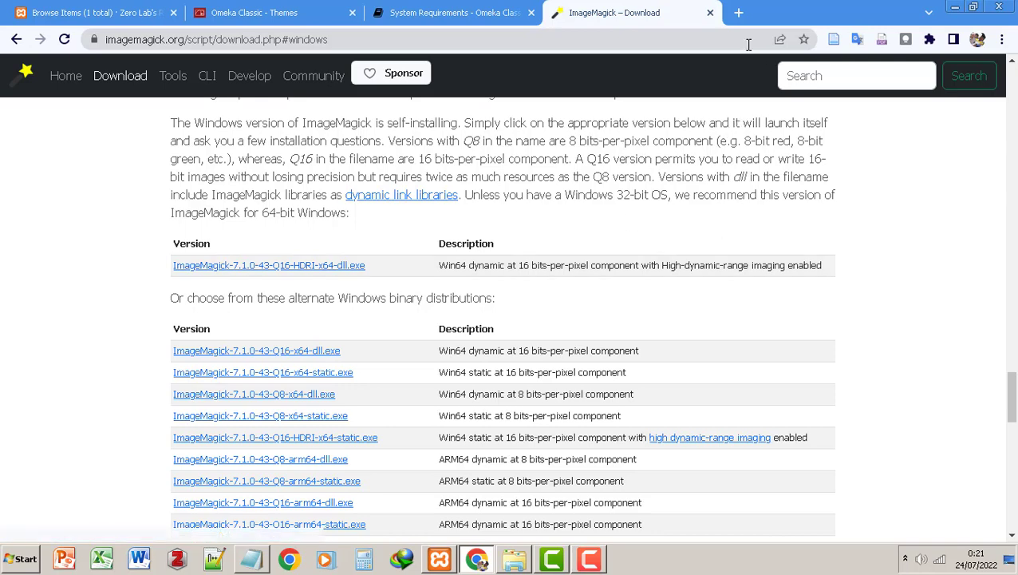
{"action": "left_click", "coordinate": [710, 15]}
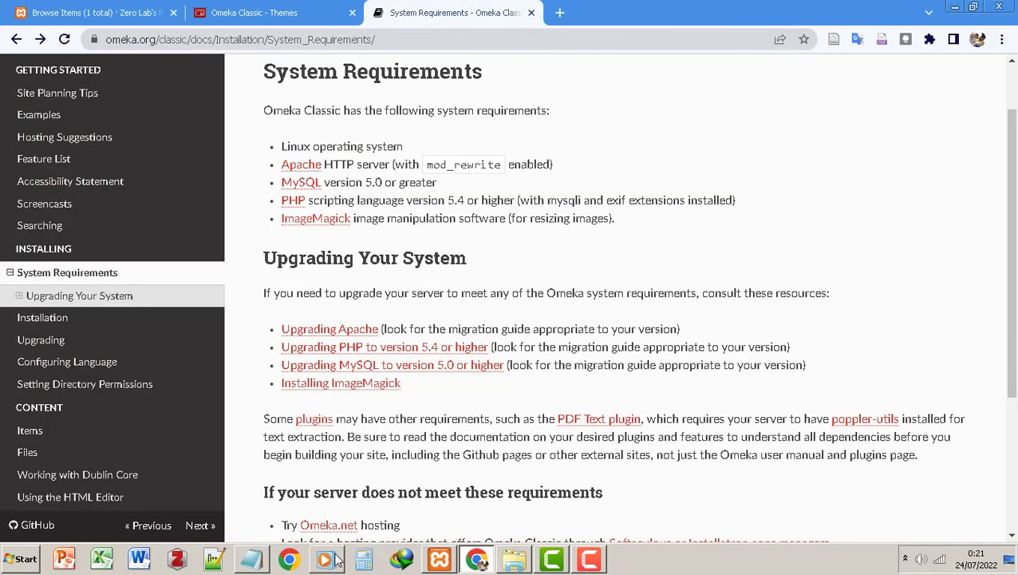
Switch to the address notes in Notepad and copy the Ghostscript download link
{"action": "left_click", "coordinate": [250, 559]}
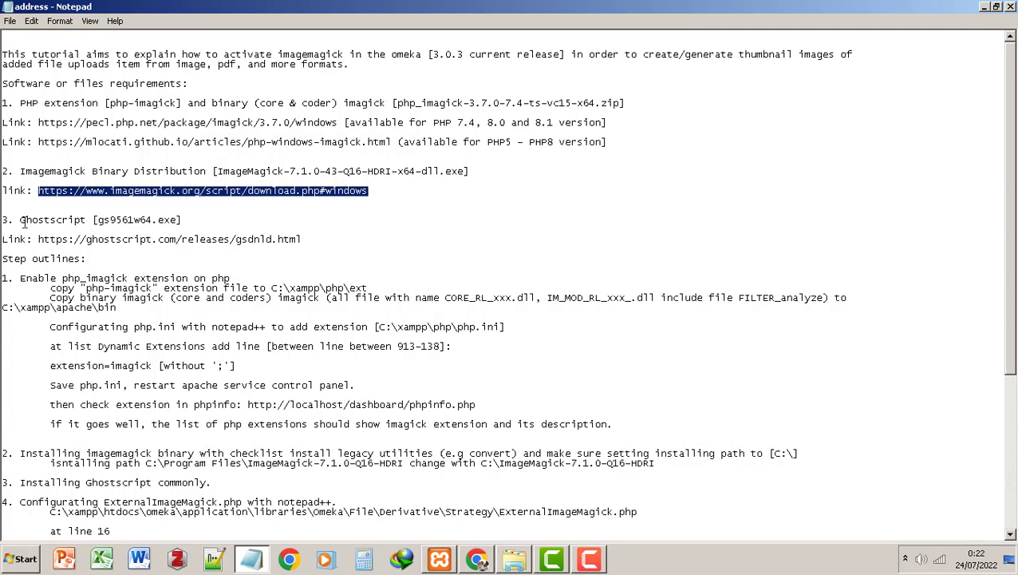
{"action": "left_click_drag", "start_coordinate": [19, 221], "coordinate": [306, 237]}
{"action": "left_click", "coordinate": [44, 244]}
{"action": "right_click", "coordinate": [294, 241]}
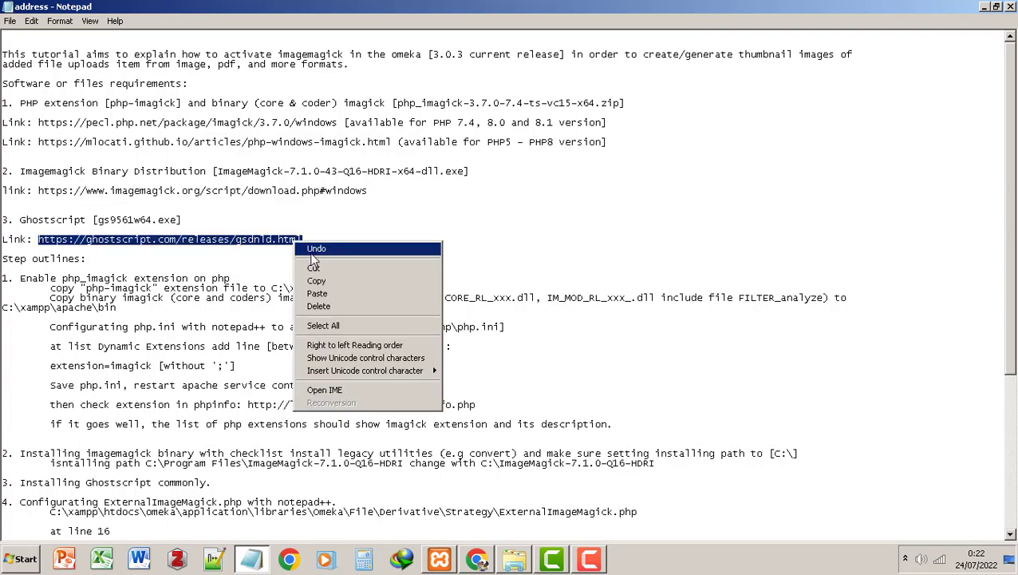
{"action": "left_click", "coordinate": [324, 283]}
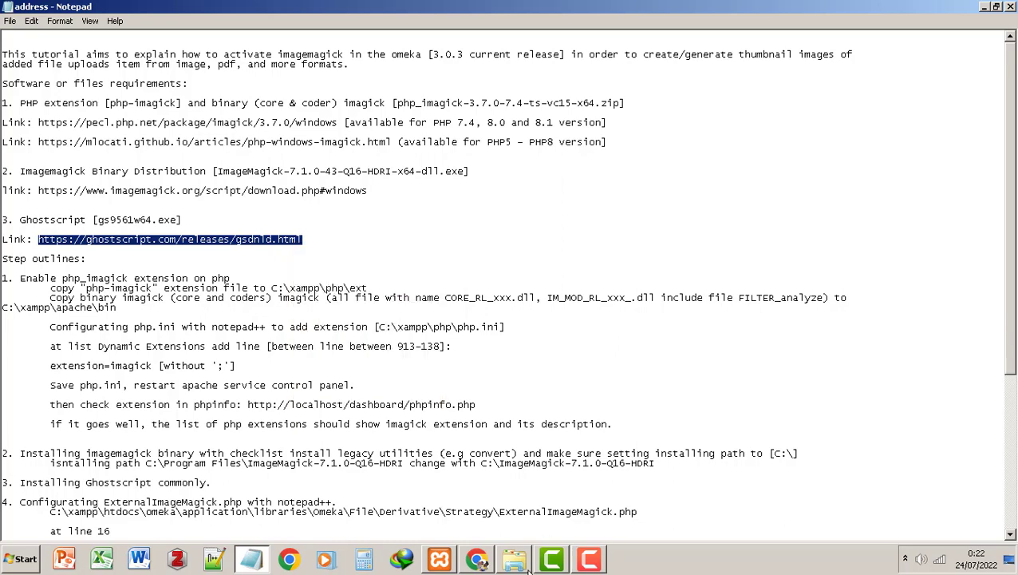
{"action": "left_click", "coordinate": [477, 558]}
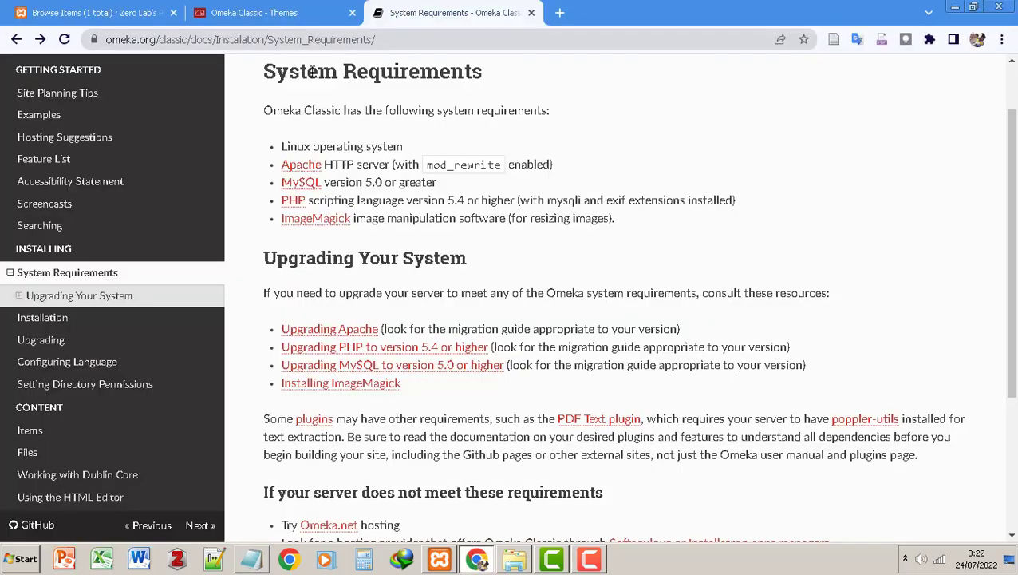
{"action": "left_click", "coordinate": [559, 19]}
{"action": "key", "text": "ctrl+v"}
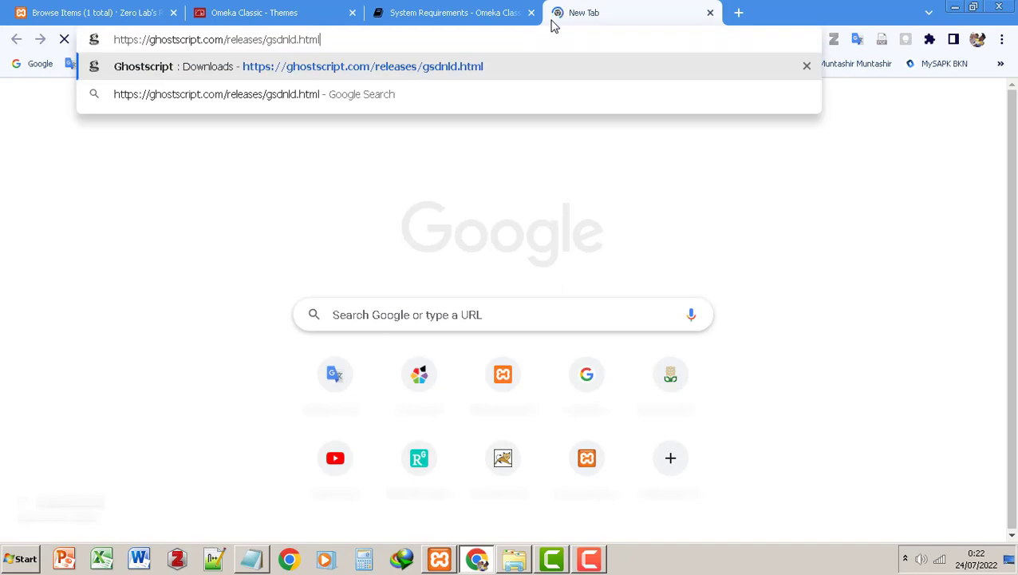
{"action": "key", "text": "Return"}
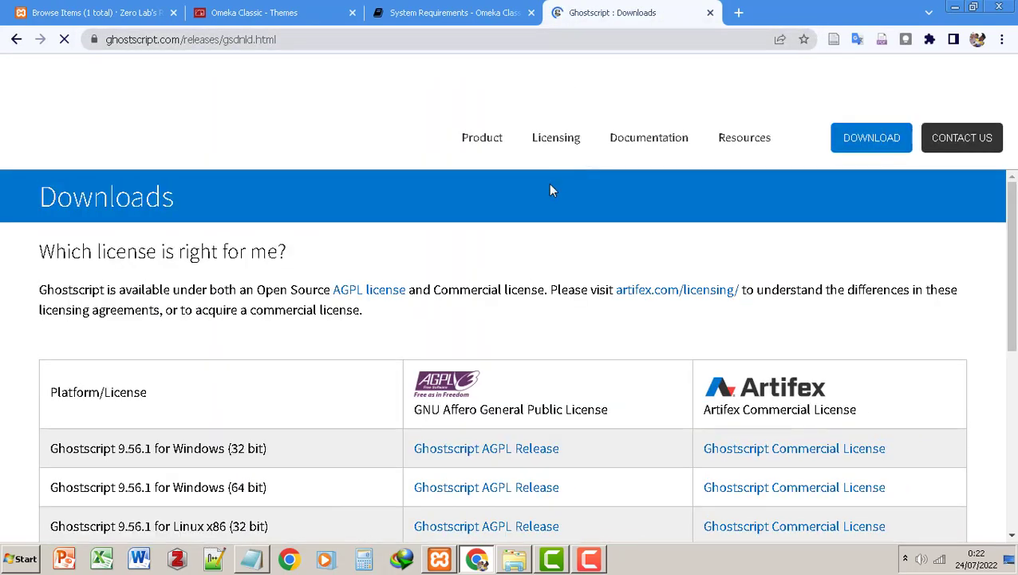
Examine the Ghostscript 9.56.1 download table for the 64-bit Windows AGPL release, and close the page
{"action": "scroll", "coordinate": [351, 231], "scroll_direction": "down", "scroll_amount": 2}
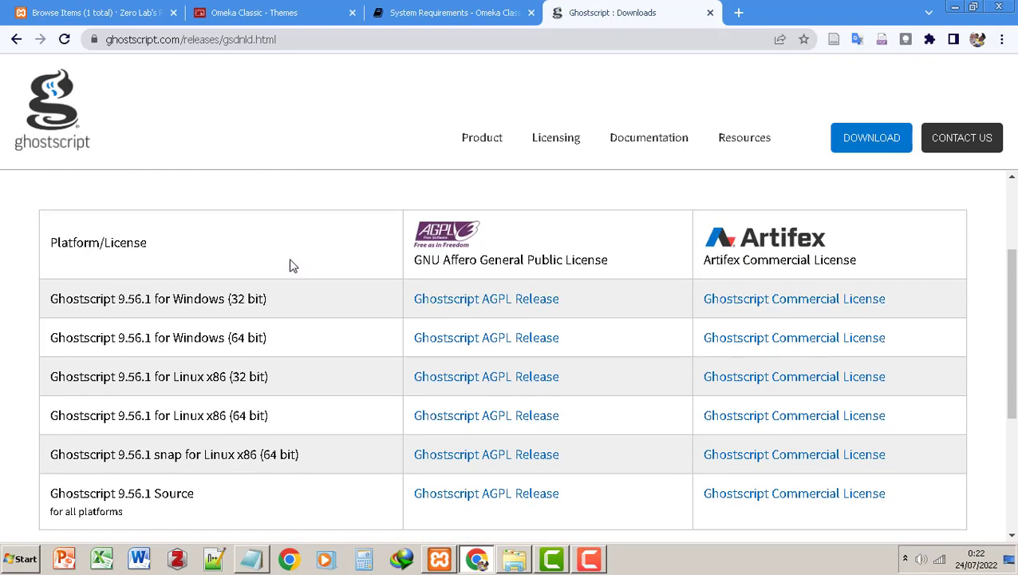
{"action": "scroll", "coordinate": [226, 247], "scroll_direction": "up", "scroll_amount": 1}
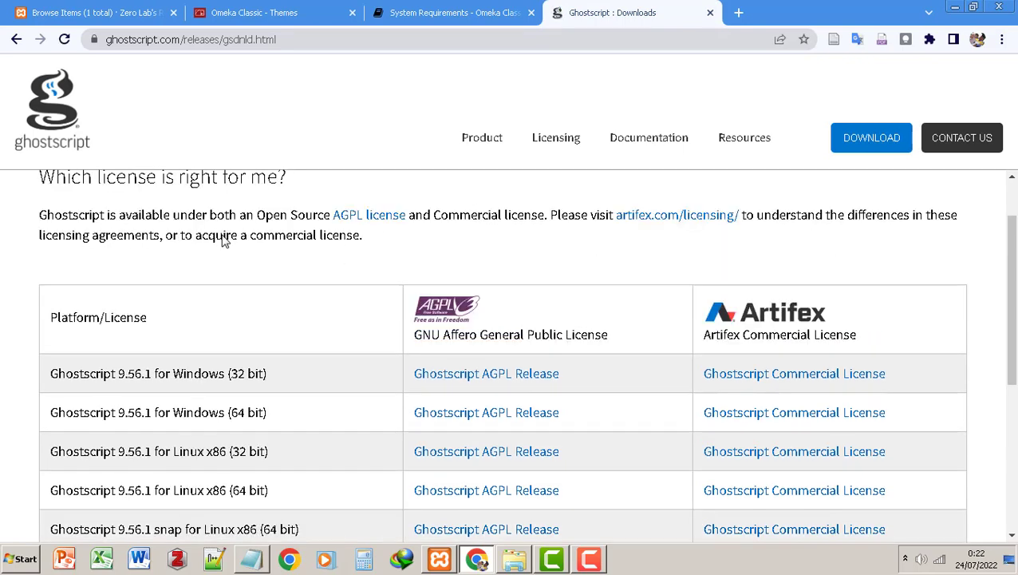
{"action": "scroll", "coordinate": [215, 271], "scroll_direction": "down", "scroll_amount": 1}
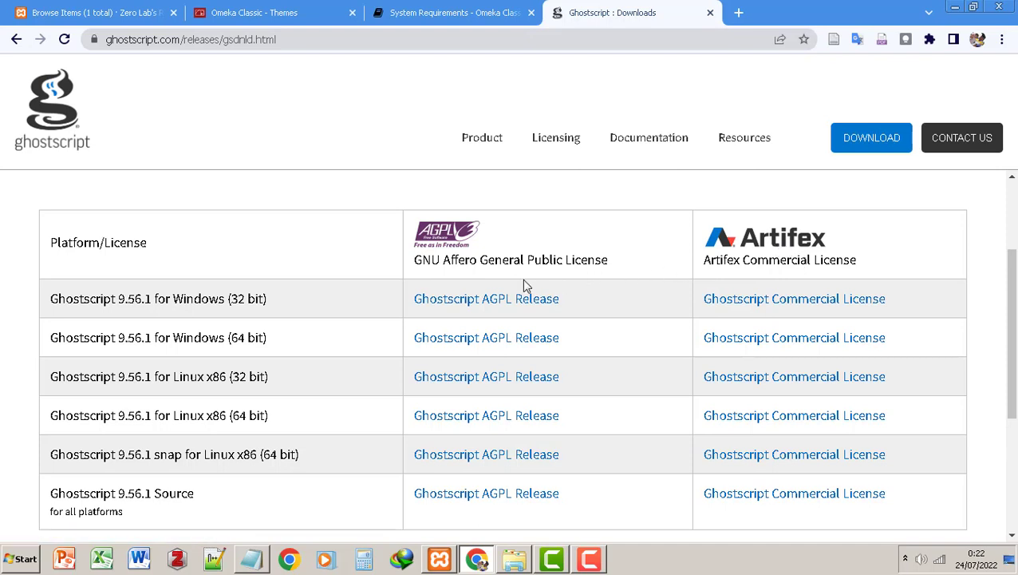
{"action": "scroll", "coordinate": [489, 297], "scroll_direction": "down", "scroll_amount": 1}
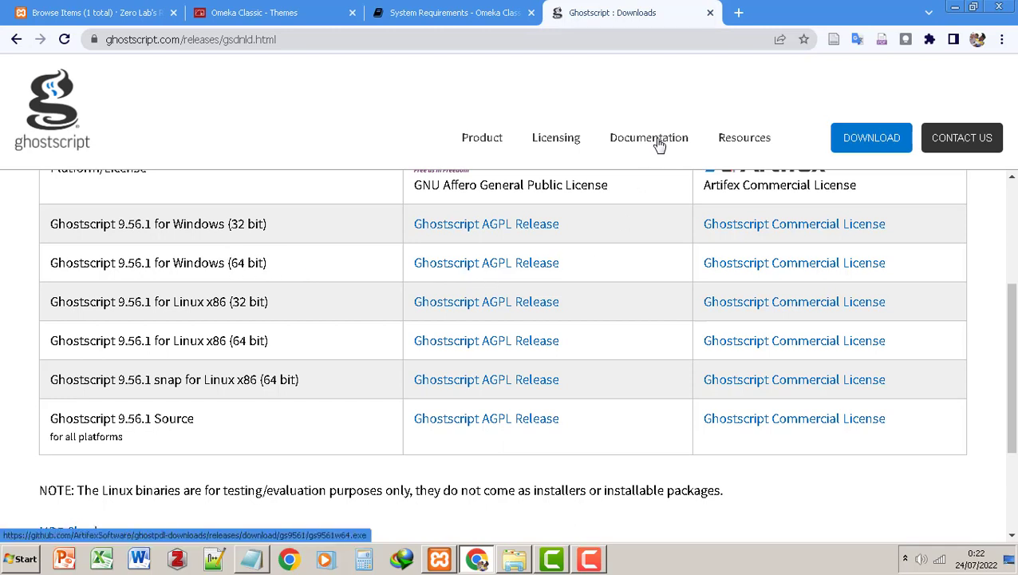
{"action": "left_click", "coordinate": [710, 14]}
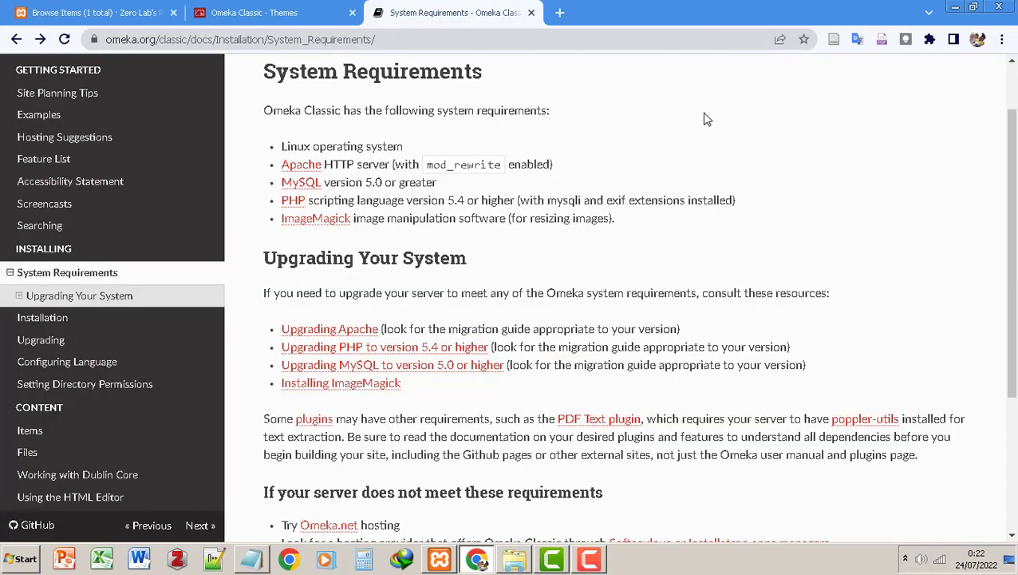
Minimize Chrome and the xampp folder, and open the Imagemagick Compiler_64bit folder from the desktop
{"action": "left_click", "coordinate": [956, 8]}
{"action": "left_click", "coordinate": [984, 10]}
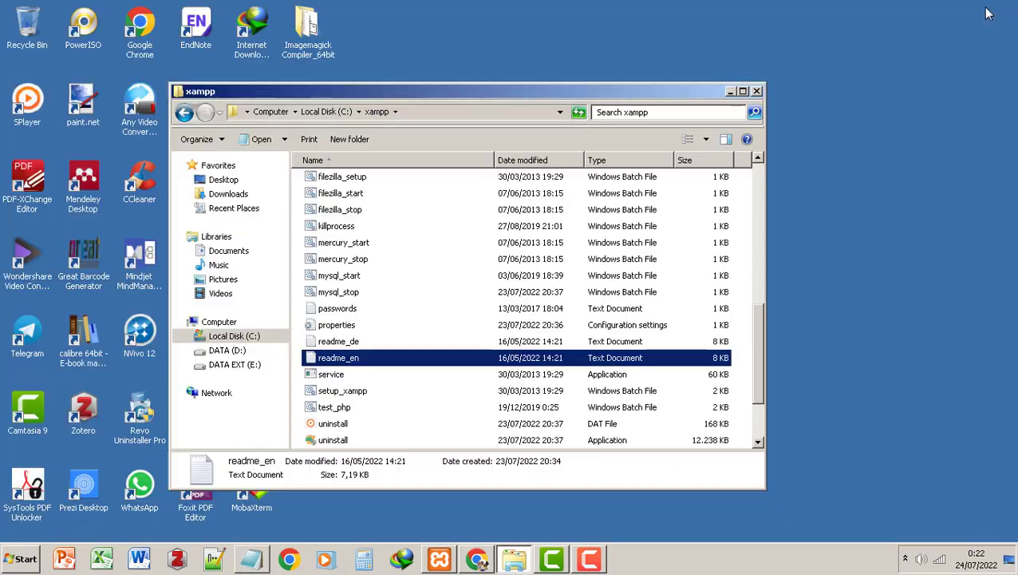
{"action": "left_click", "coordinate": [729, 92]}
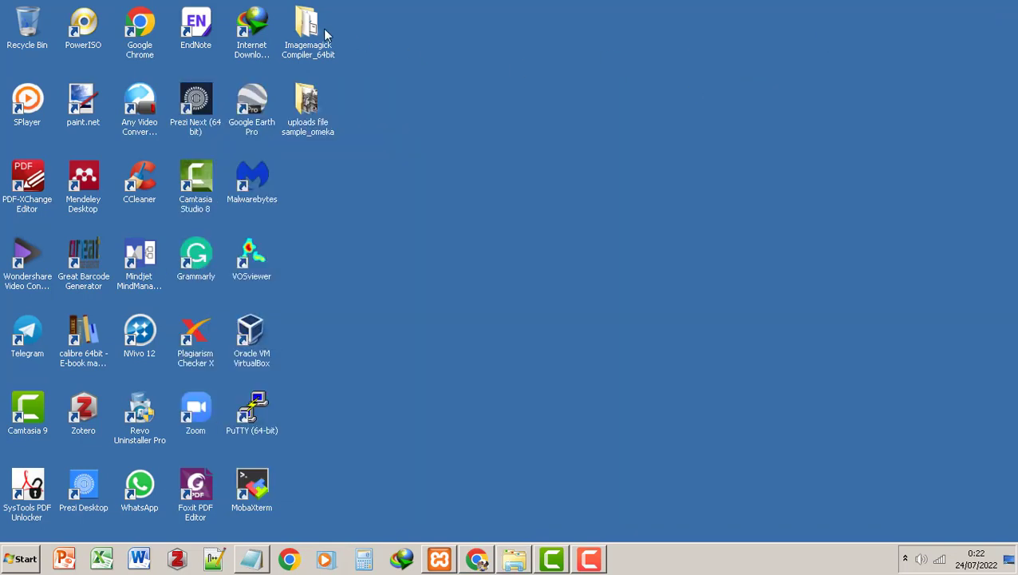
{"action": "double_click", "coordinate": [314, 31]}
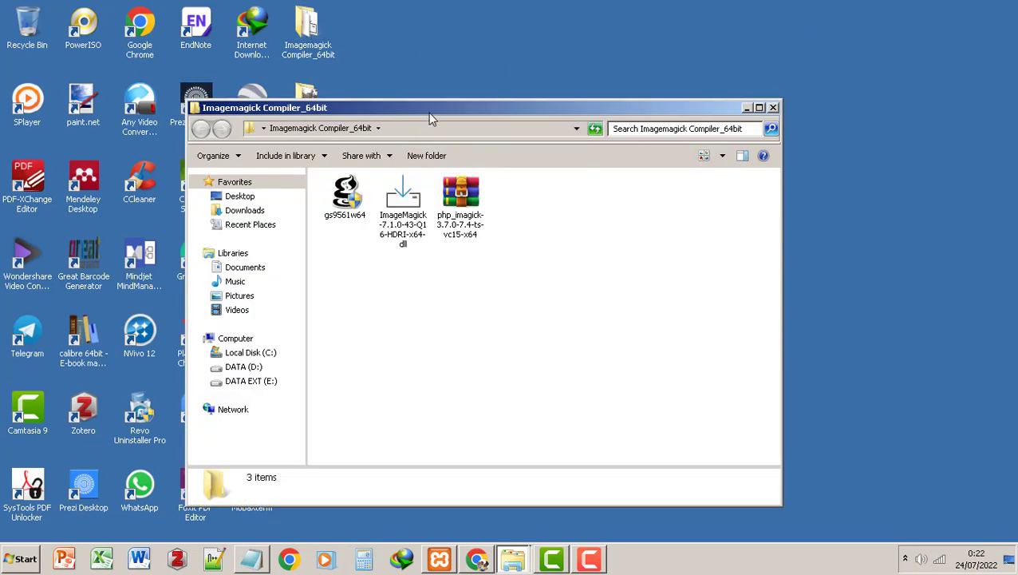
{"action": "left_click_drag", "start_coordinate": [429, 112], "coordinate": [415, 77]}
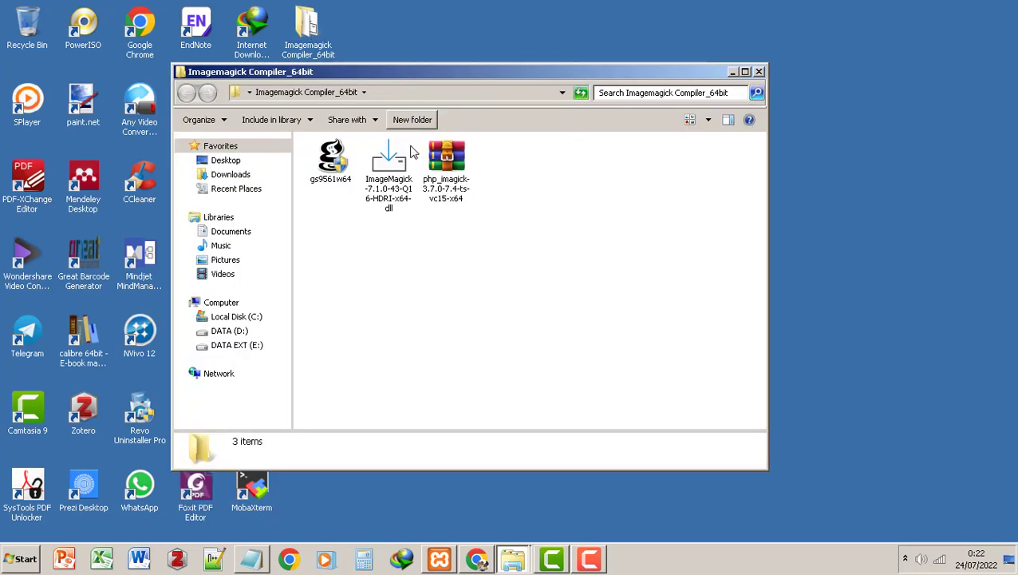
Check the downloaded ImageMagick-7.1.0-43-Q16-HDRI-x64-dll installer and the php_imagick-3.7.0-7.4-ts-vc15-x64 archive in the folder
{"action": "left_click", "coordinate": [390, 188]}
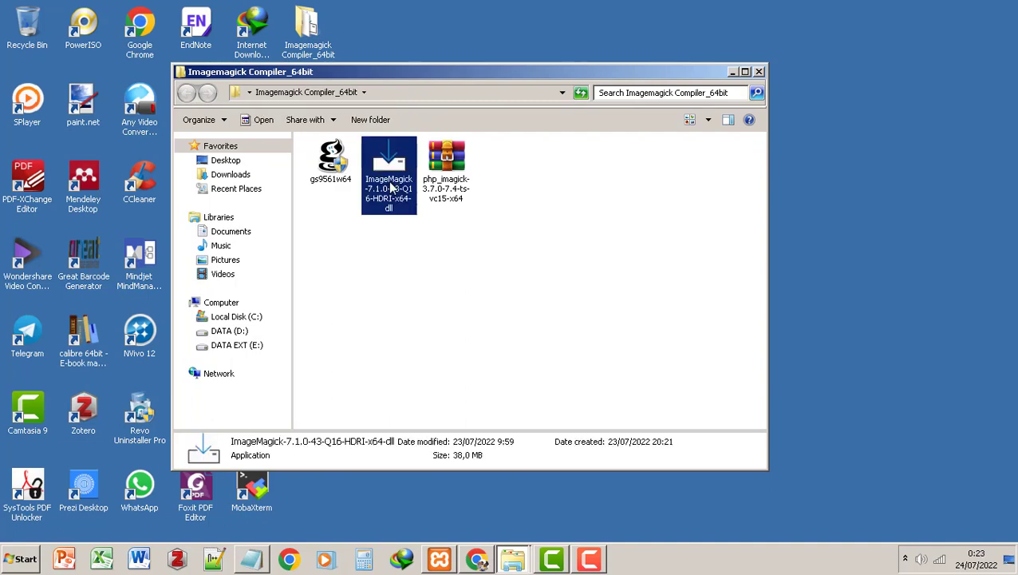
{"action": "left_click", "coordinate": [453, 185]}
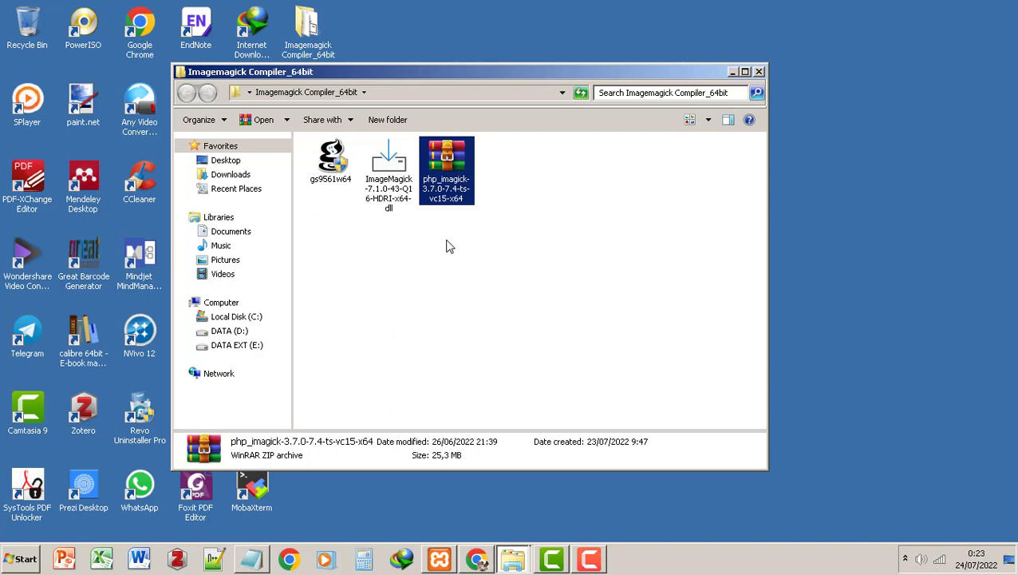
{"action": "left_click", "coordinate": [407, 300]}
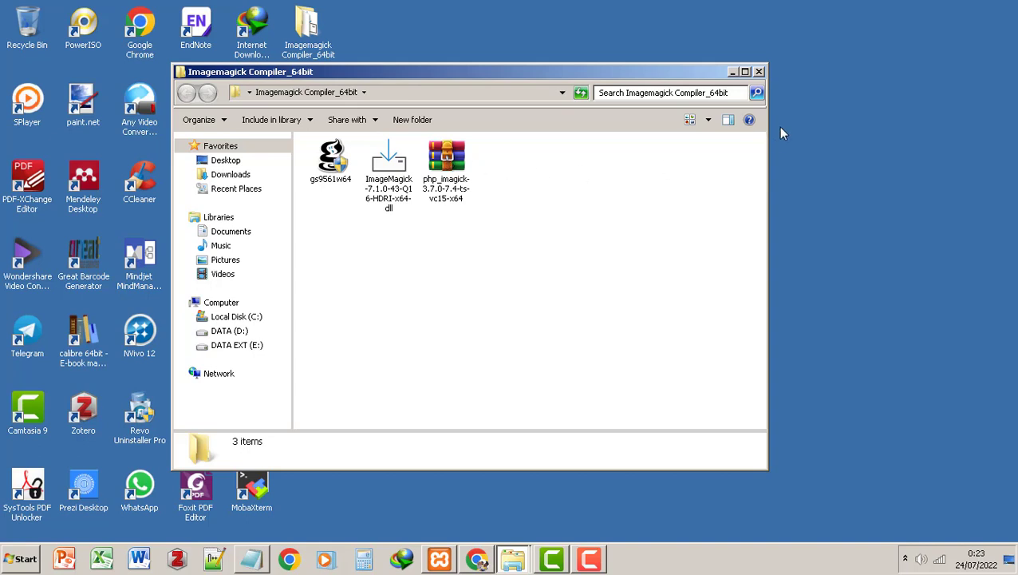
Switch to the address notes in Notepad and review the step outlines for enabling the php_imagick extension
{"action": "left_click", "coordinate": [746, 73]}
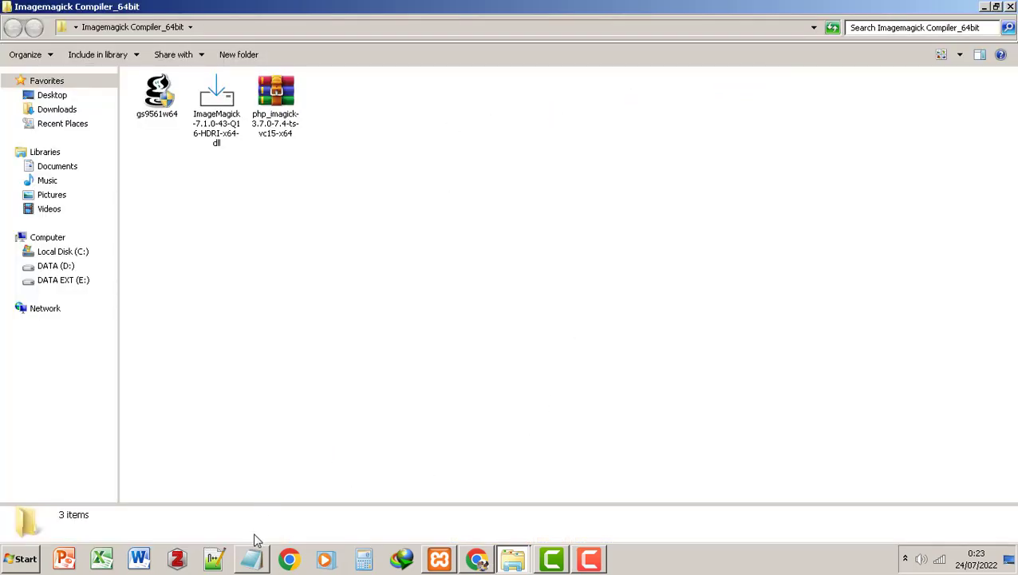
{"action": "left_click", "coordinate": [257, 561]}
{"action": "left_click", "coordinate": [225, 210]}
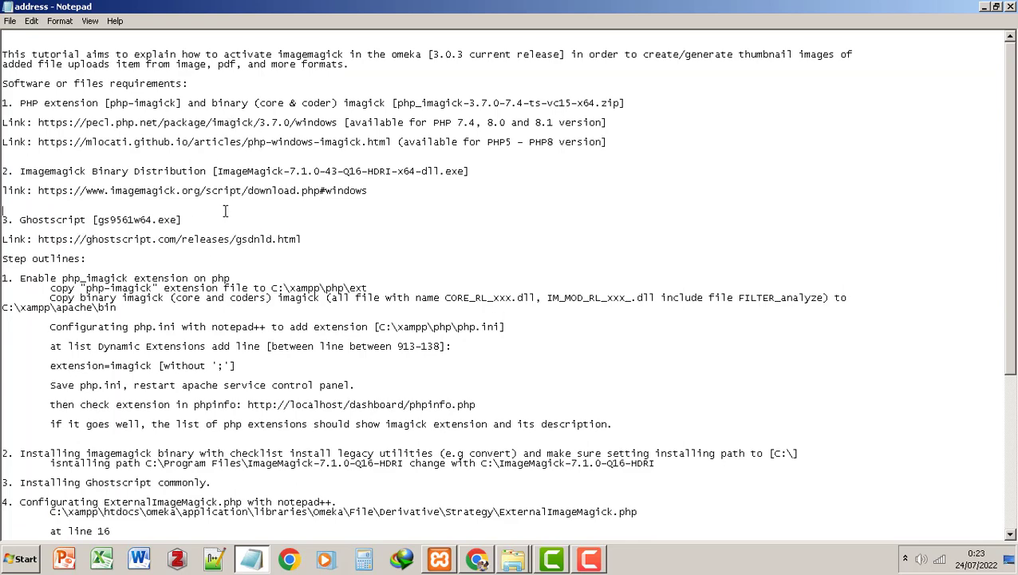
{"action": "scroll", "coordinate": [225, 210], "scroll_direction": "down", "scroll_amount": 2}
{"action": "scroll", "coordinate": [227, 225], "scroll_direction": "down", "scroll_amount": 1}
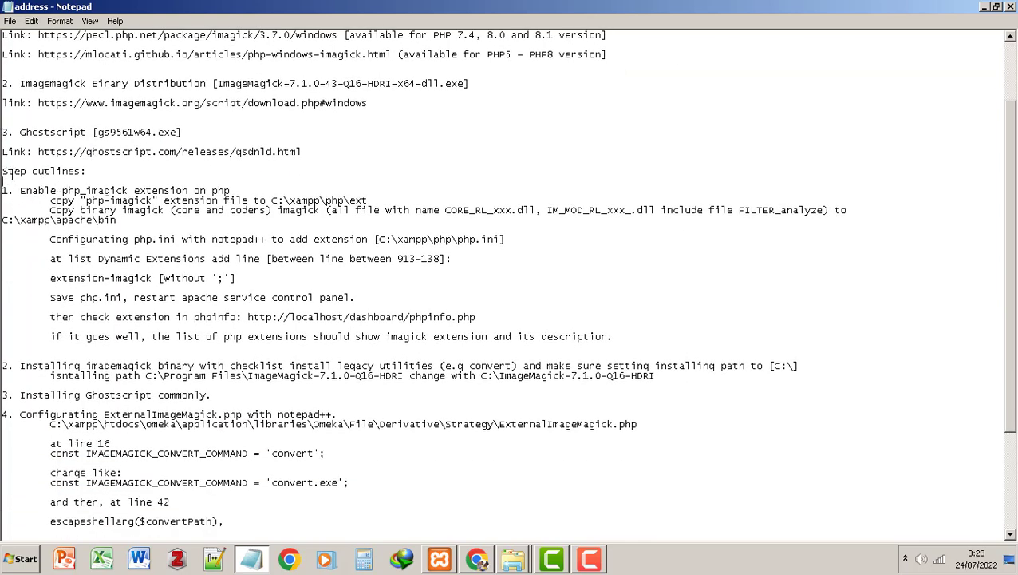
{"action": "left_click_drag", "start_coordinate": [10, 174], "coordinate": [86, 172]}
{"action": "left_click", "coordinate": [62, 205]}
{"action": "scroll", "coordinate": [42, 173], "scroll_direction": "down", "scroll_amount": 1}
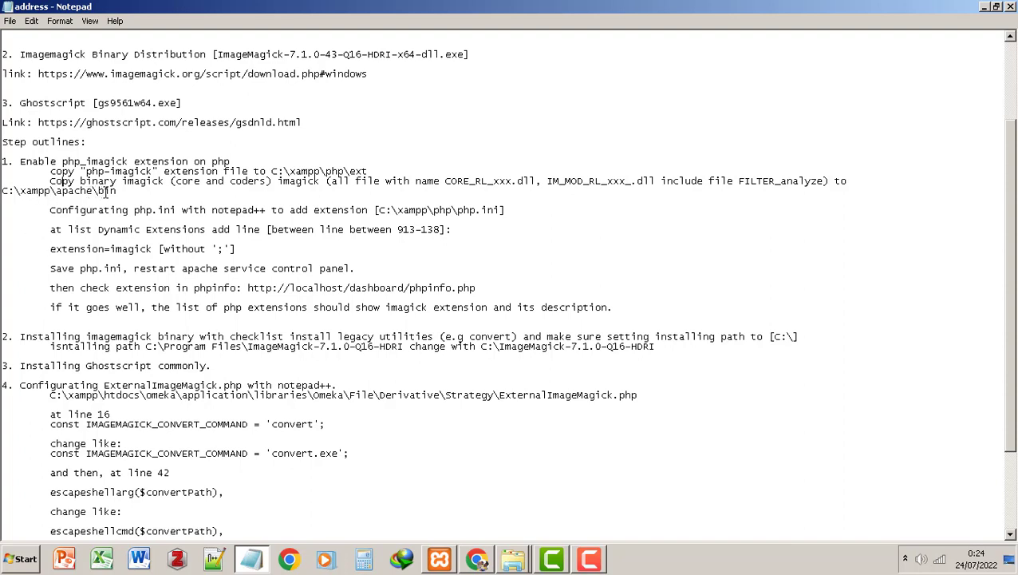
{"action": "left_click", "coordinate": [152, 211]}
Return to the Imagemagick Compiler_64bit folder and open the php_imagick-3.7.0-7.4-ts-vc15-x64 archive
{"action": "left_click", "coordinate": [514, 560]}
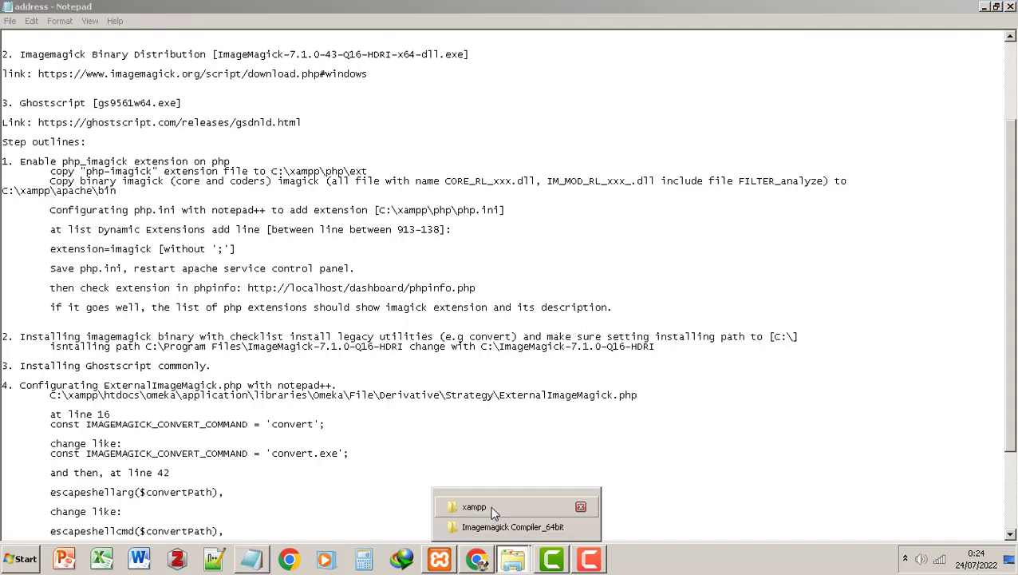
{"action": "left_click", "coordinate": [493, 511]}
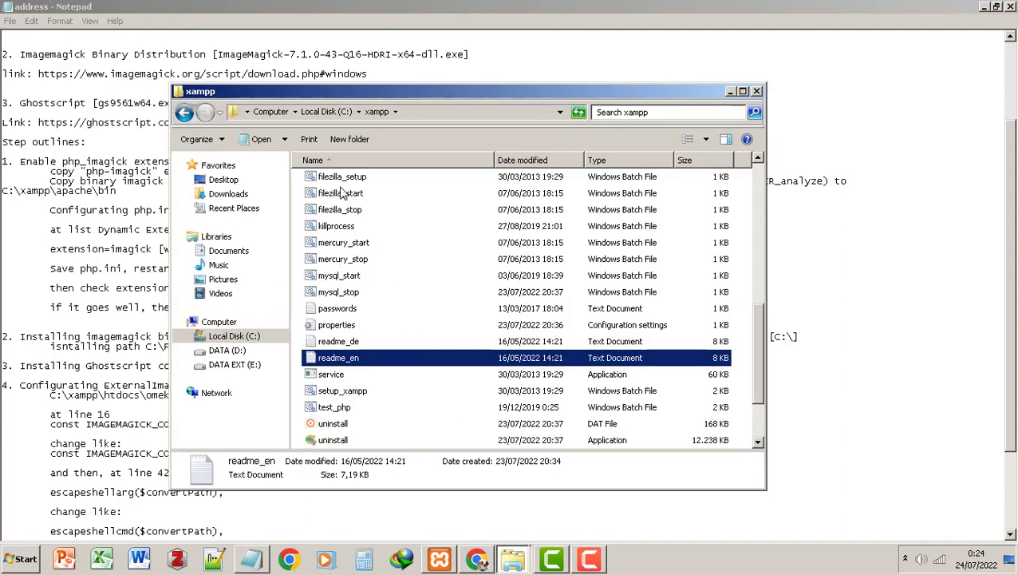
{"action": "mouse_move", "coordinate": [509, 559]}
{"action": "left_click", "coordinate": [500, 529]}
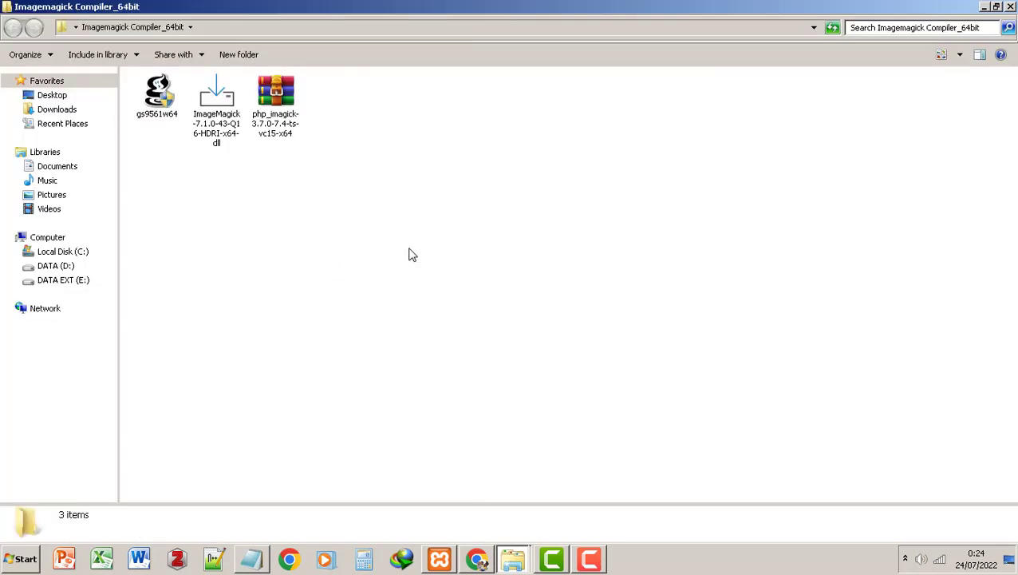
{"action": "left_click", "coordinate": [275, 111]}
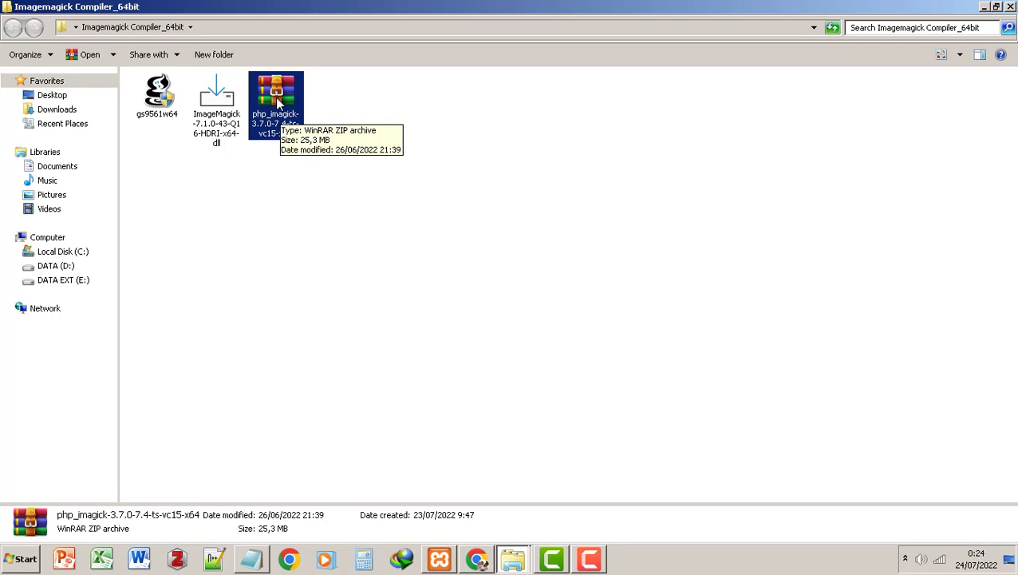
{"action": "double_click", "coordinate": [279, 98]}
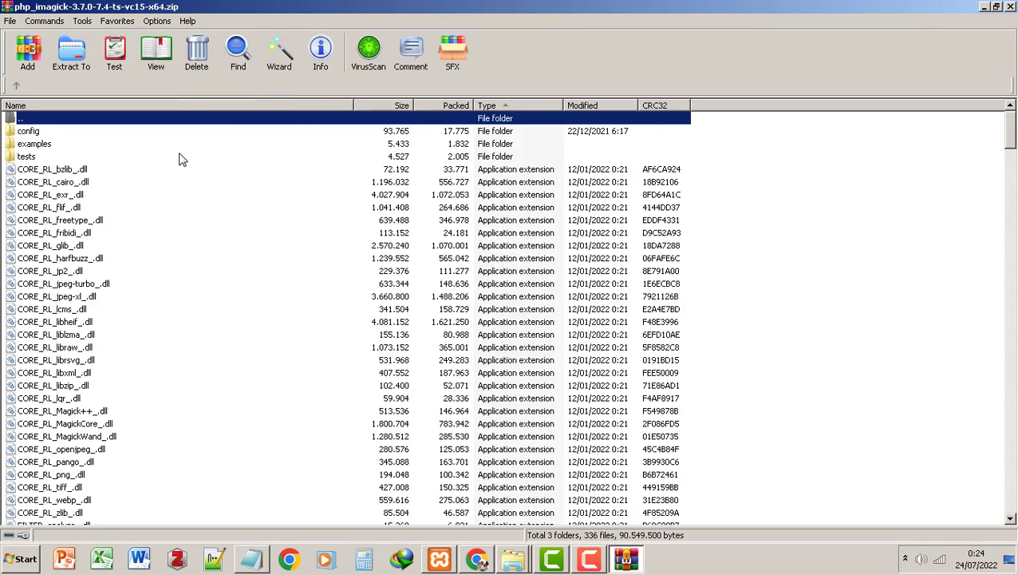
Extract only php_imagick.dll from the archive to C:\xampp\php\ext
{"action": "scroll", "coordinate": [95, 205], "scroll_direction": "down", "scroll_amount": 10}
{"action": "scroll", "coordinate": [97, 205], "scroll_direction": "down", "scroll_amount": 20}
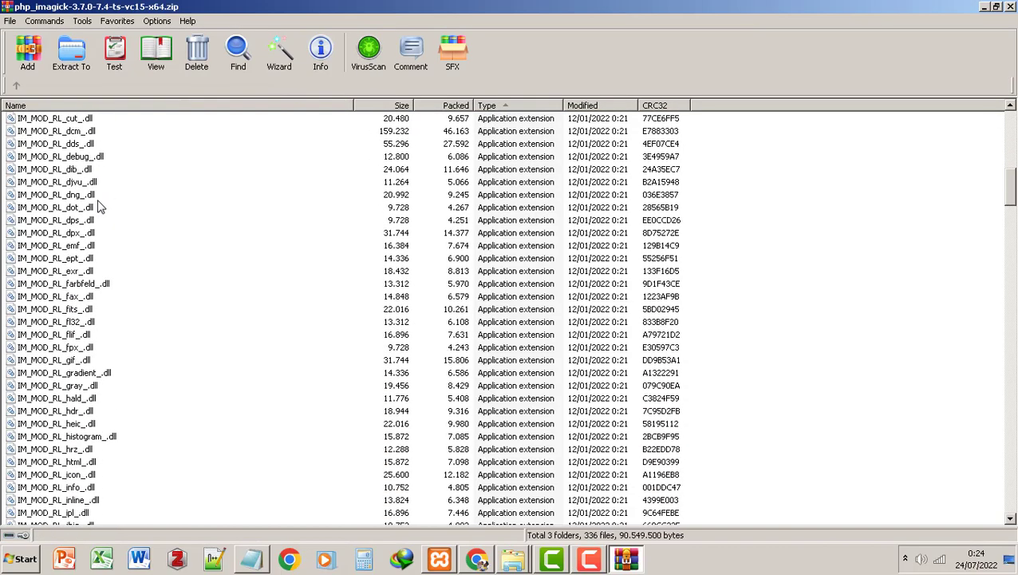
{"action": "scroll", "coordinate": [97, 209], "scroll_direction": "down", "scroll_amount": 9}
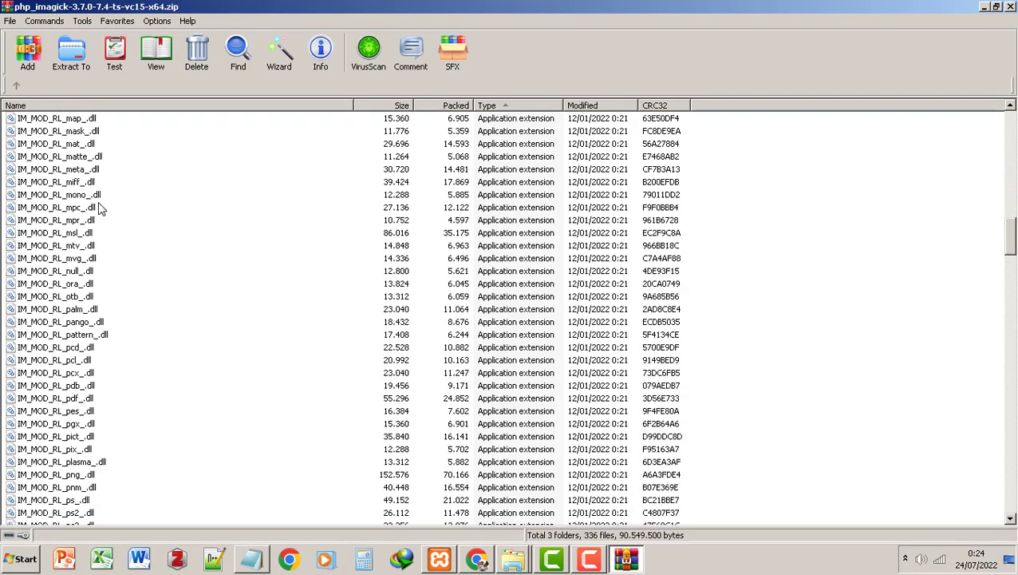
{"action": "scroll", "coordinate": [82, 205], "scroll_direction": "down", "scroll_amount": 12}
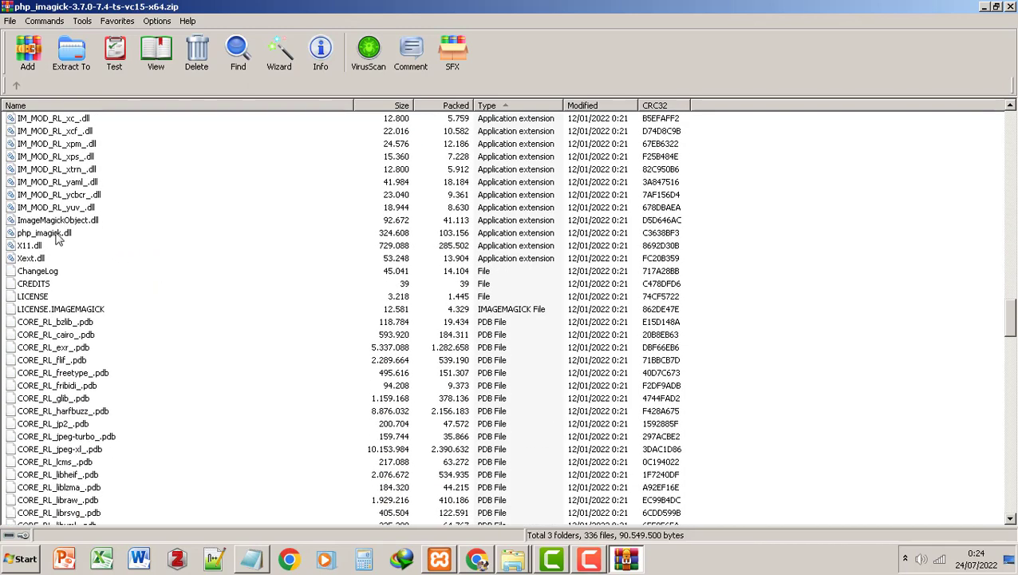
{"action": "left_click", "coordinate": [55, 235]}
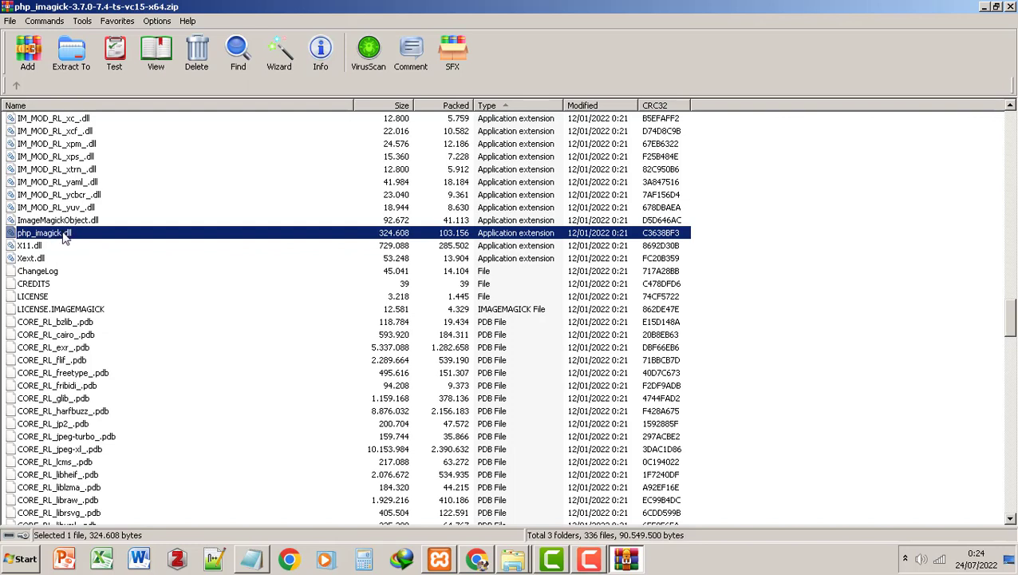
{"action": "right_click", "coordinate": [63, 236]}
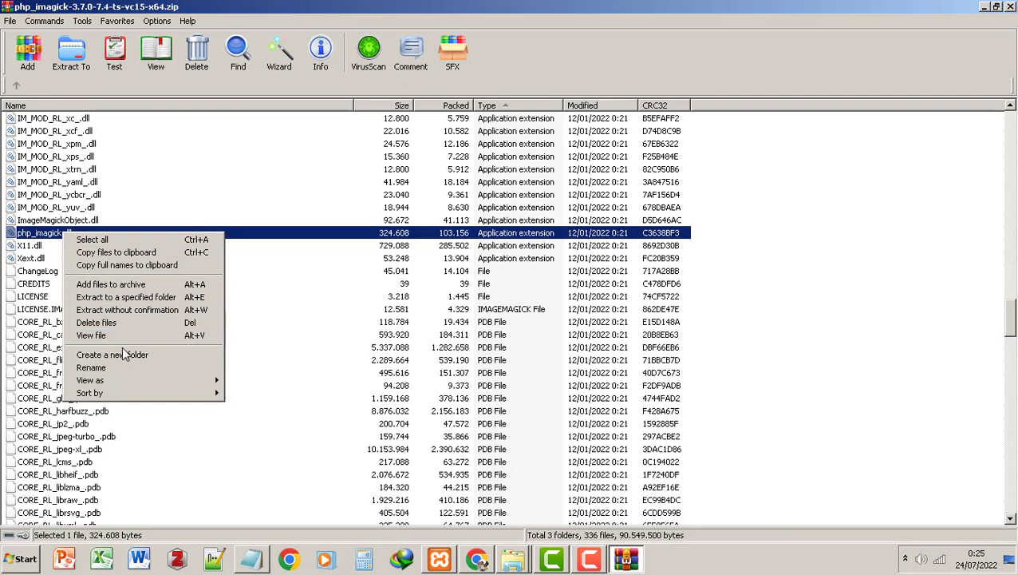
{"action": "left_click", "coordinate": [139, 298]}
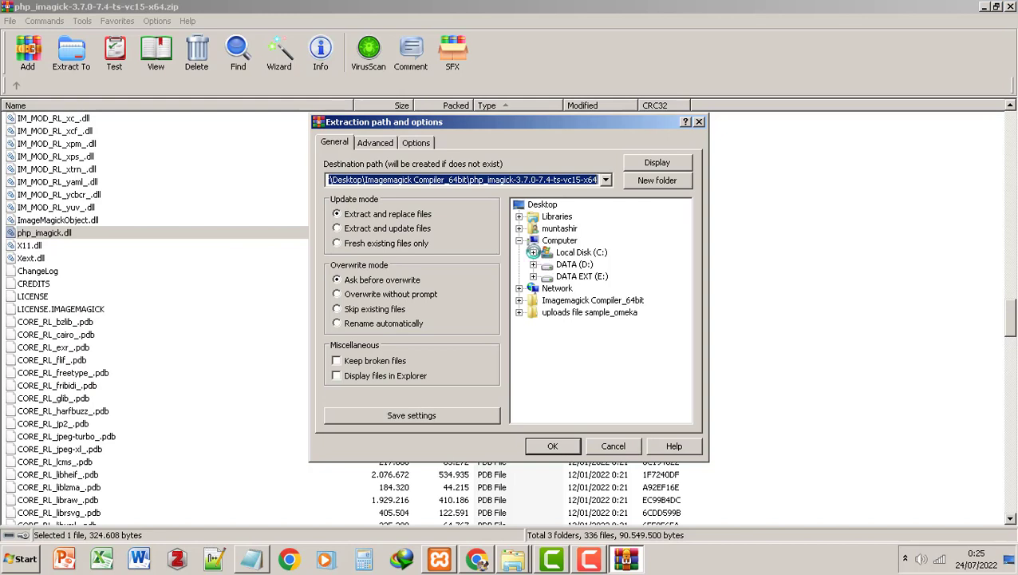
{"action": "left_click", "coordinate": [534, 253]}
{"action": "scroll", "coordinate": [575, 351], "scroll_direction": "down", "scroll_amount": 6}
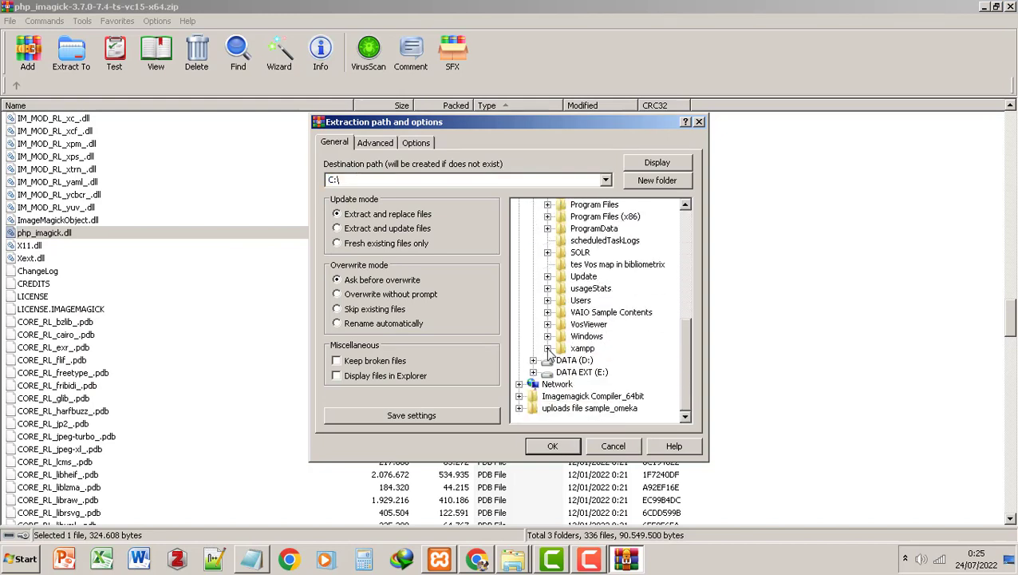
{"action": "left_click", "coordinate": [547, 349]}
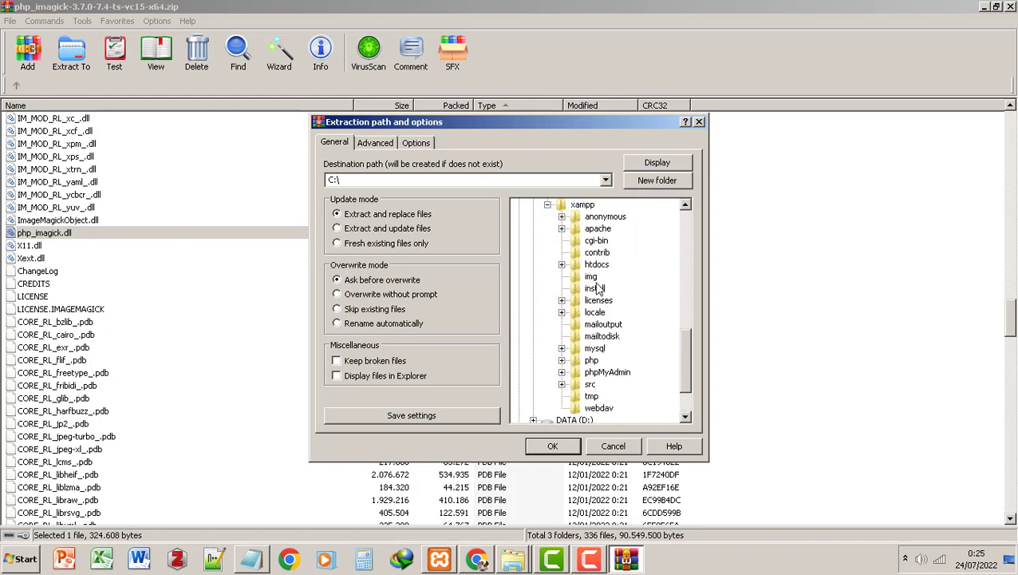
{"action": "left_click", "coordinate": [562, 359]}
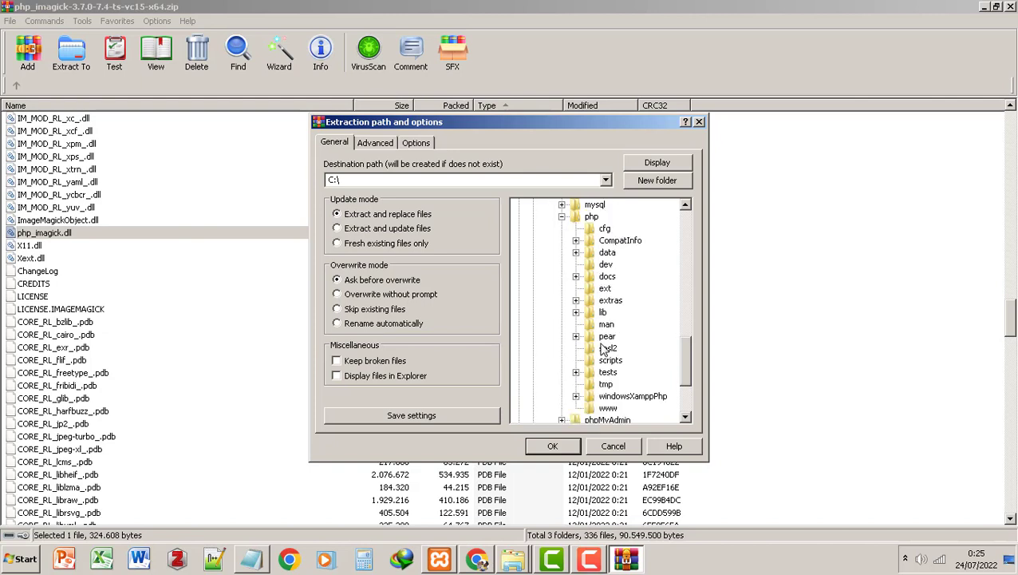
{"action": "left_click", "coordinate": [606, 289]}
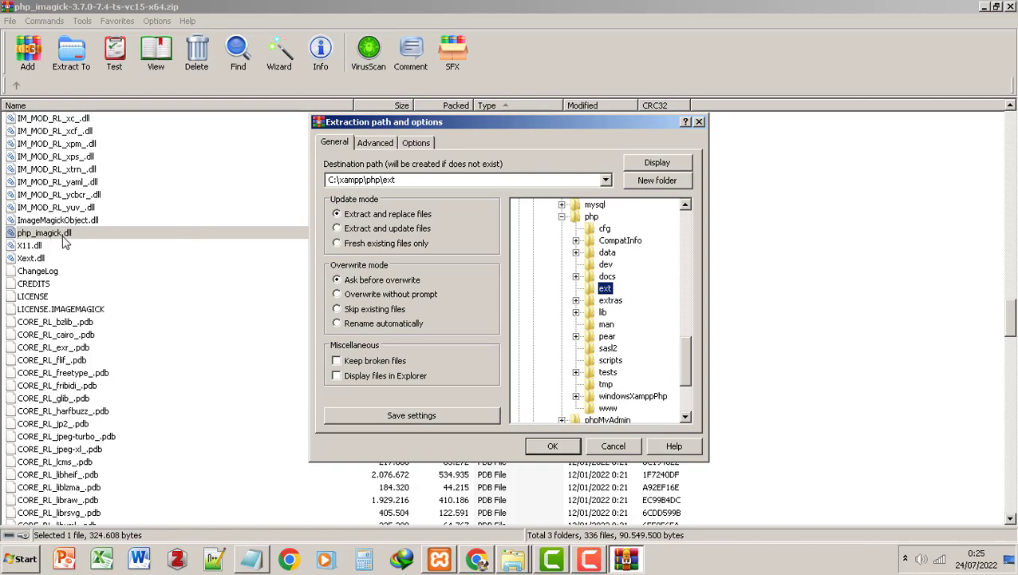
{"action": "left_click", "coordinate": [553, 446]}
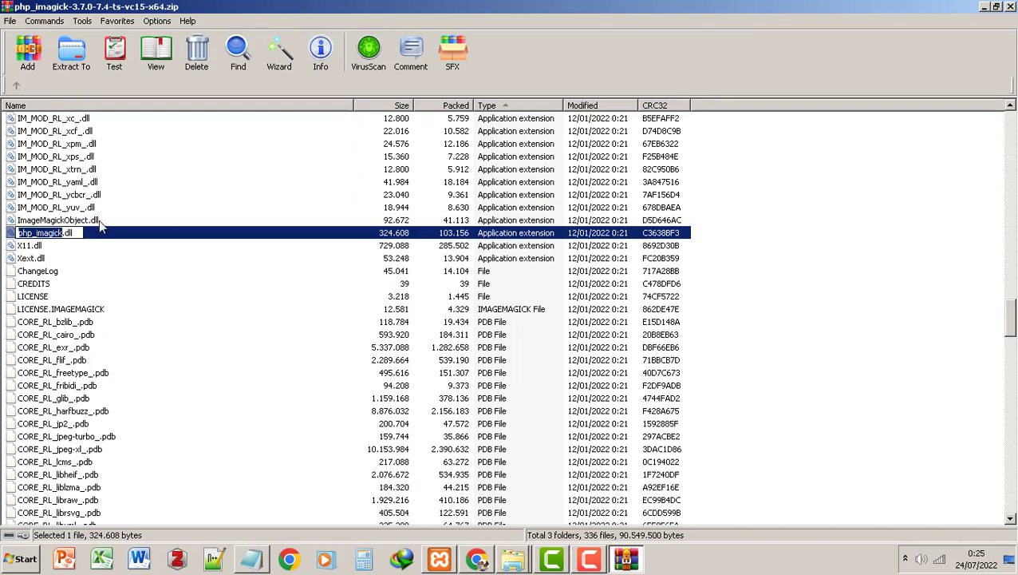
Select the consecutive DLL files from CORE_RL_bzlib_.dll through ImageMagickObject.dll in the archive
{"action": "scroll", "coordinate": [151, 225], "scroll_direction": "up", "scroll_amount": 3}
{"action": "scroll", "coordinate": [149, 221], "scroll_direction": "up", "scroll_amount": 20}
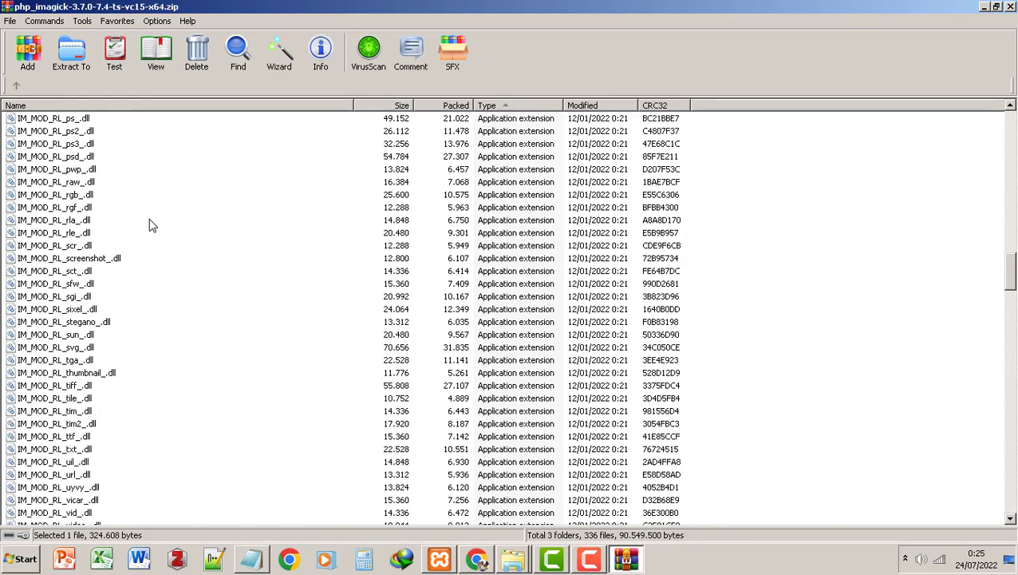
{"action": "scroll", "coordinate": [155, 222], "scroll_direction": "up", "scroll_amount": 11}
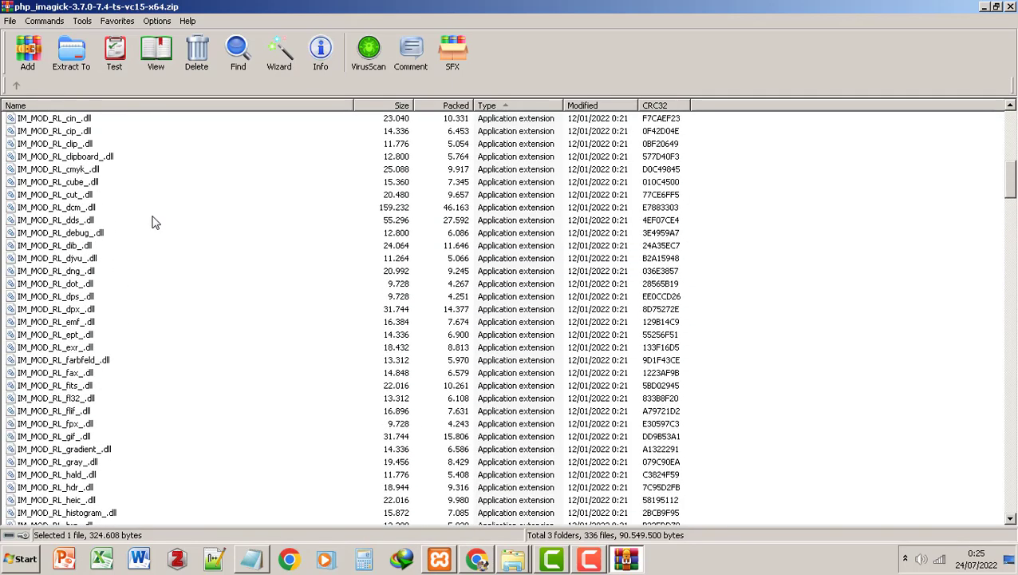
{"action": "scroll", "coordinate": [156, 221], "scroll_direction": "up", "scroll_amount": 7}
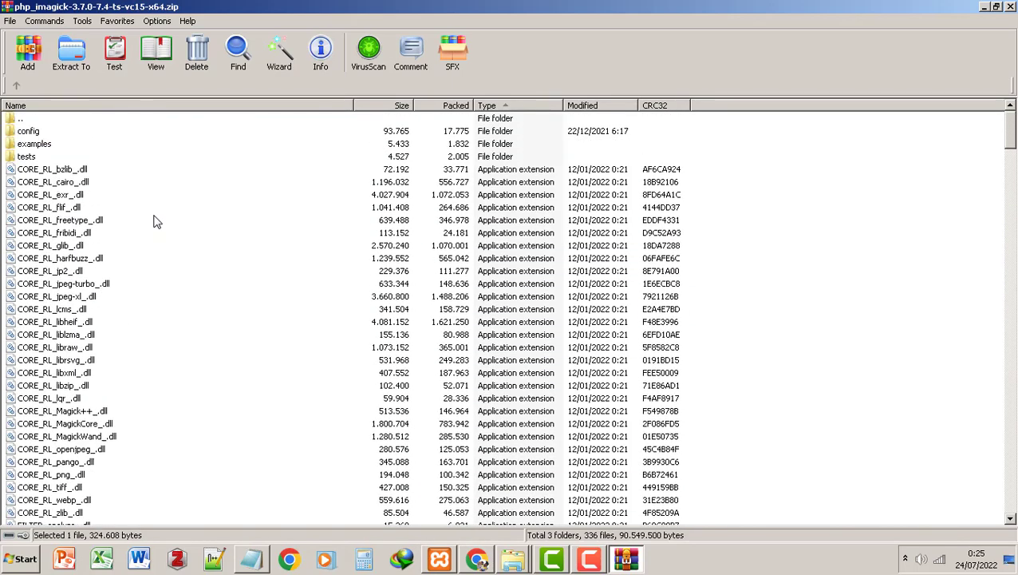
{"action": "left_click", "coordinate": [83, 182]}
{"action": "left_click", "coordinate": [78, 171]}
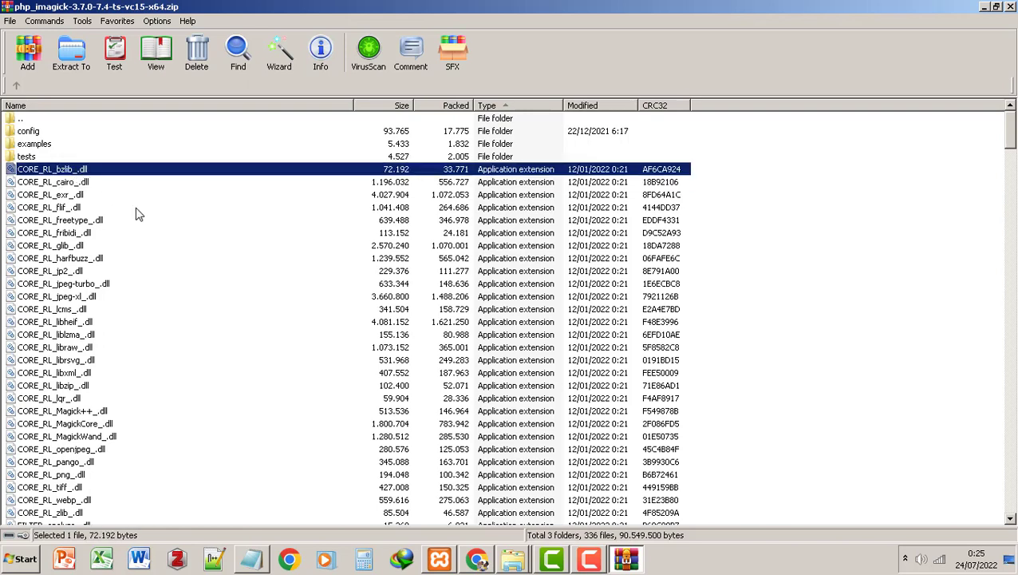
{"action": "key", "text": "shift+Down"}
{"action": "key", "text": "shift+Down"}
{"action": "key", "text": "shift+Down"}
{"action": "key", "text": "shift+Down"}
{"action": "key", "text": "shift+Down"}
{"action": "key", "text": "shift+Down"}
{"action": "key", "text": "shift+Down"}
{"action": "key", "text": "shift+Down"}
{"action": "key", "text": "shift+Down"}
{"action": "key", "text": "shift+Down"}
{"action": "key", "text": "shift+Down"}
{"action": "key", "text": "shift+Down"}
{"action": "key", "text": "shift+Down"}
{"action": "key", "text": "shift+Down"}
{"action": "key", "text": "shift+Down"}
{"action": "key", "text": "shift+Down"}
{"action": "key", "text": "shift+Down"}
{"action": "key", "text": "shift+Down"}
{"action": "key", "text": "shift+Down"}
{"action": "key", "text": "shift+Down"}
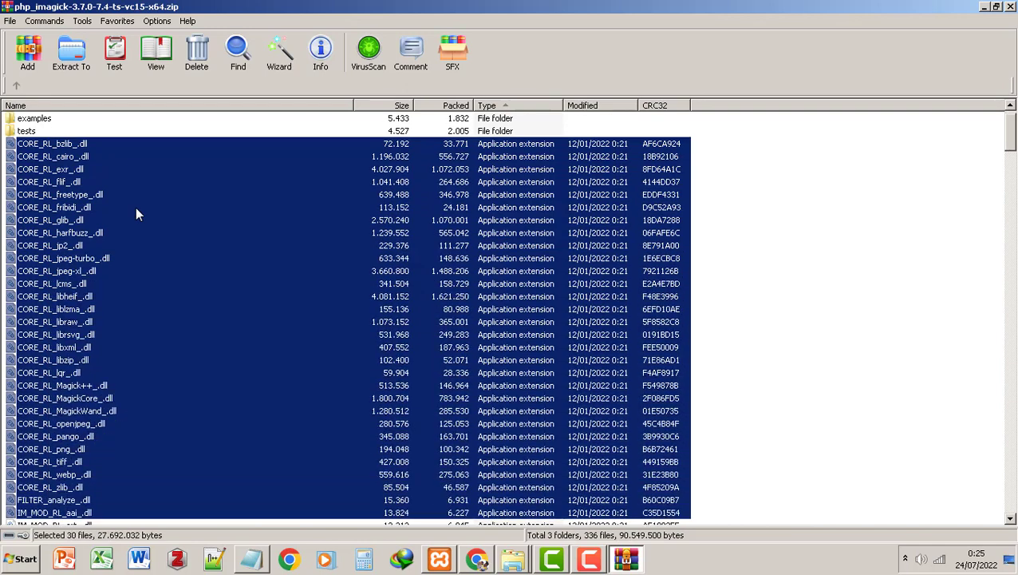
{"action": "key", "text": "shift+Up"}
{"action": "key", "text": "shift+Up"}
{"action": "key", "text": "shift+Up"}
{"action": "key", "text": "shift+Up"}
{"action": "key", "text": "shift+Up"}
{"action": "key", "text": "shift+Up"}
{"action": "key", "text": "shift+Up"}
{"action": "key", "text": "shift+Up"}
{"action": "key", "text": "shift+Up"}
{"action": "key", "text": "shift+Up"}
{"action": "key", "text": "shift+Up"}
{"action": "key", "text": "shift+Down"}
{"action": "key", "text": "shift+Down"}
{"action": "key", "text": "shift+Down"}
{"action": "key", "text": "shift+Down"}
{"action": "key", "text": "shift+Down"}
{"action": "key", "text": "shift+Down"}
{"action": "key", "text": "shift+Down"}
{"action": "key", "text": "shift+Down"}
{"action": "key", "text": "shift+Down"}
{"action": "key", "text": "shift+Down"}
{"action": "key", "text": "shift+Down"}
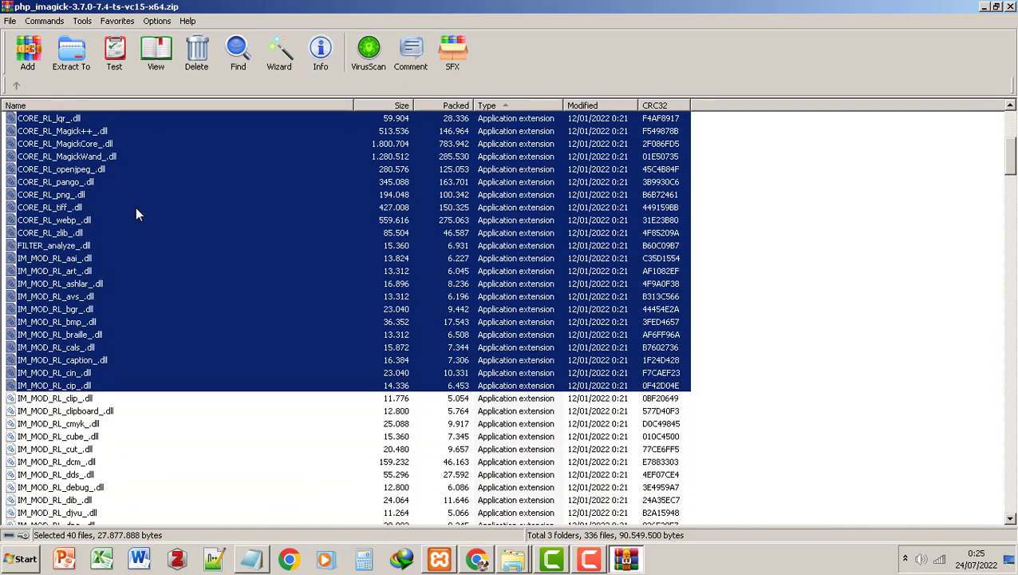
{"action": "key", "text": "shift+Down"}
{"action": "key", "text": "shift+Down"}
{"action": "key", "text": "shift+Down"}
{"action": "key", "text": "shift+Down"}
{"action": "key", "text": "shift+Down"}
{"action": "key", "text": "shift+Down"}
{"action": "key", "text": "shift+Down"}
{"action": "key", "text": "shift+Down"}
{"action": "key", "text": "shift+Down"}
{"action": "key", "text": "shift+Down"}
{"action": "key", "text": "shift+Down"}
{"action": "key", "text": "shift+Down"}
{"action": "key", "text": "shift+Down"}
{"action": "key", "text": "shift+Down"}
{"action": "key", "text": "shift+Down"}
{"action": "key", "text": "shift+Down"}
{"action": "key", "text": "shift+Down"}
{"action": "key", "text": "shift+Down"}
{"action": "key", "text": "shift+Down"}
{"action": "key", "text": "shift+Down"}
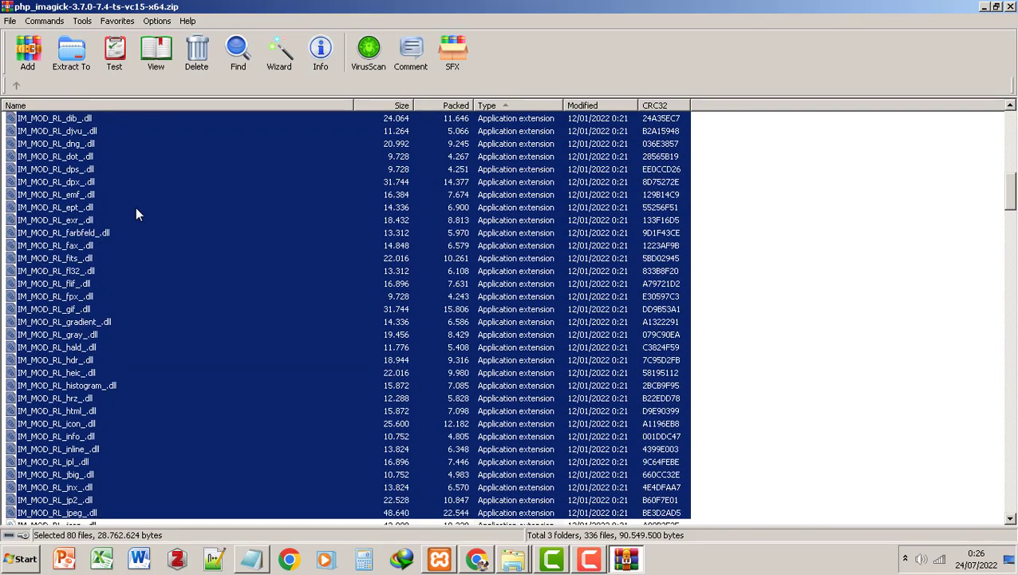
{"action": "key", "text": "shift+Down"}
{"action": "key", "text": "shift+Down"}
{"action": "key", "text": "shift+Down"}
{"action": "key", "text": "shift+Down"}
{"action": "key", "text": "shift+Down"}
{"action": "key", "text": "shift+Down"}
{"action": "key", "text": "shift+Down"}
{"action": "key", "text": "shift+Down"}
{"action": "key", "text": "shift+Down"}
{"action": "key", "text": "shift+Down"}
{"action": "key", "text": "shift+Down"}
{"action": "key", "text": "shift+Down"}
{"action": "key", "text": "shift+Down"}
{"action": "key", "text": "shift+Down"}
{"action": "key", "text": "shift+Down"}
{"action": "key", "text": "shift+Down"}
{"action": "key", "text": "shift+Down"}
{"action": "key", "text": "shift+Down"}
{"action": "key", "text": "shift+Down"}
{"action": "key", "text": "shift+Down"}
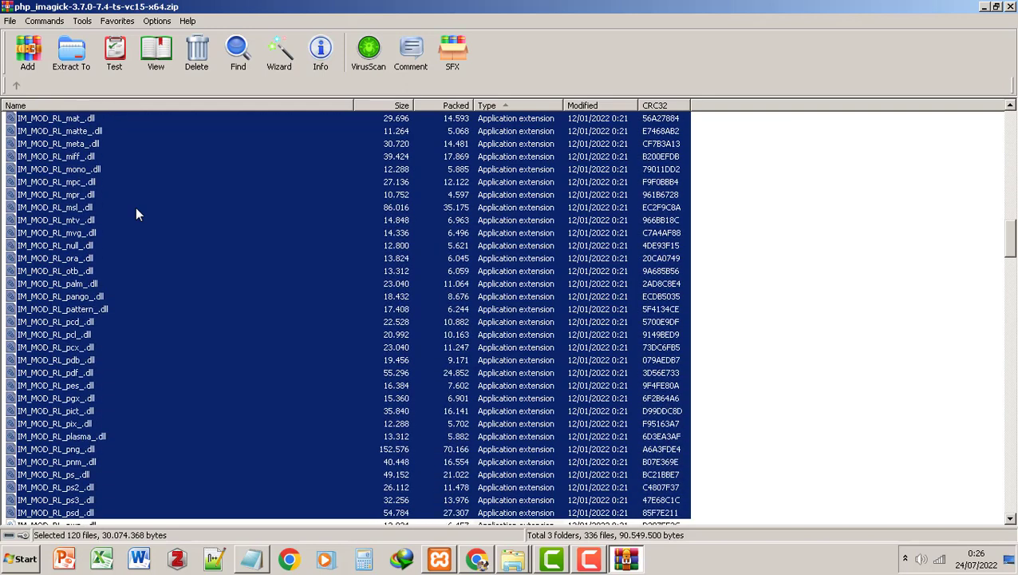
{"action": "key", "text": "shift+Down"}
{"action": "key", "text": "shift+Down"}
{"action": "key", "text": "shift+Down"}
{"action": "key", "text": "shift+Down"}
{"action": "key", "text": "shift+Down"}
{"action": "key", "text": "shift+Down"}
{"action": "key", "text": "shift+Down"}
{"action": "key", "text": "shift+Down"}
{"action": "key", "text": "shift+Down"}
{"action": "key", "text": "shift+Down"}
{"action": "key", "text": "shift+Down"}
{"action": "key", "text": "shift+Down"}
{"action": "key", "text": "shift+Down"}
{"action": "key", "text": "shift+Down"}
{"action": "key", "text": "shift+Down"}
{"action": "key", "text": "shift+Down"}
{"action": "key", "text": "shift+Down"}
{"action": "key", "text": "shift+Down"}
{"action": "key", "text": "shift+Down"}
{"action": "key", "text": "shift+Down"}
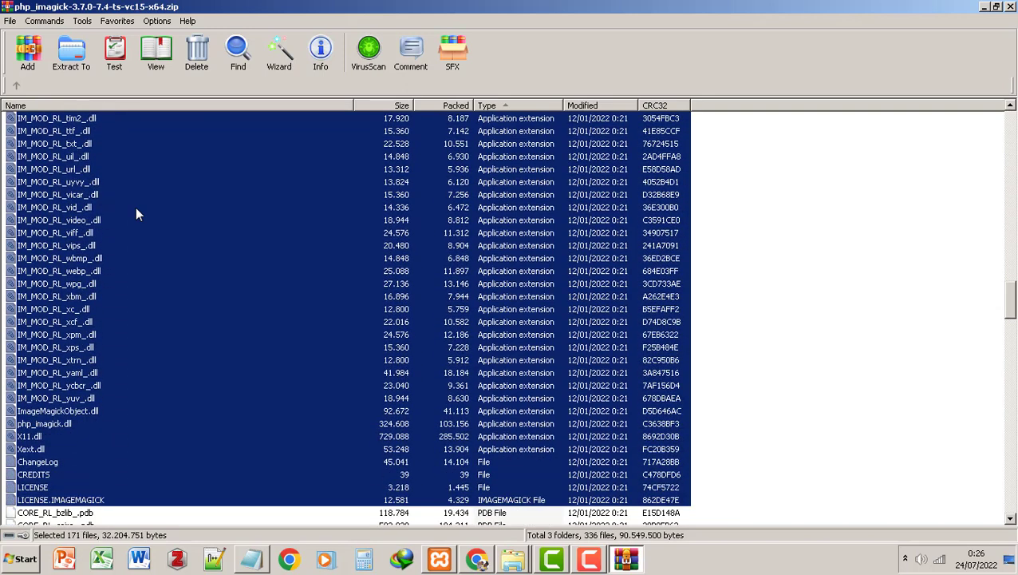
{"action": "key", "text": "shift+Up"}
{"action": "key", "text": "shift+Up"}
{"action": "key", "text": "shift+Up"}
{"action": "key", "text": "shift+Up"}
{"action": "key", "text": "shift+Up"}
{"action": "key", "text": "shift+Up"}
{"action": "key", "text": "shift+Up"}
{"action": "key", "text": "shift+Up"}
{"action": "key", "text": "shift+Up"}
{"action": "key", "text": "shift+Up"}
{"action": "key", "text": "shift+Up"}
{"action": "key", "text": "shift+Down"}
{"action": "key", "text": "shift+Down"}
{"action": "key", "text": "shift+Down"}
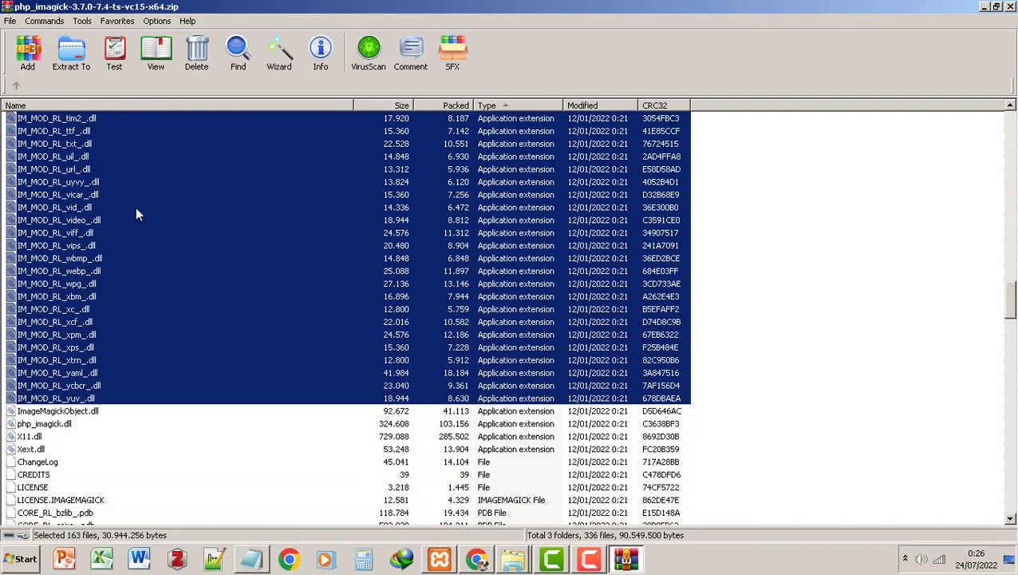
{"action": "key", "text": "shift+Down"}
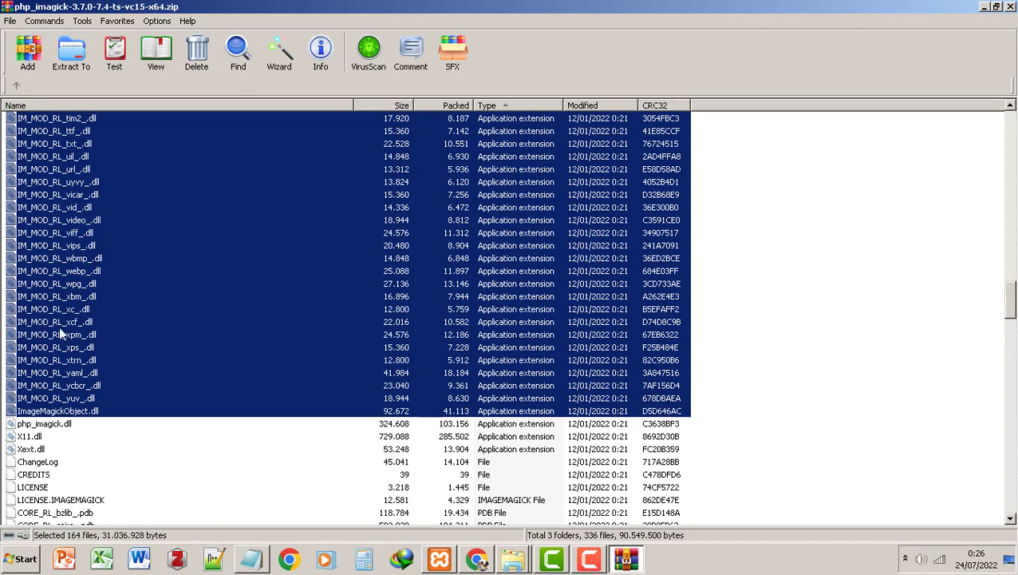
Add X11.dll and Xext.dll to the selection, leaving out php_imagick.dll, and check the selected range
{"action": "left_click", "coordinate": [29, 437], "text": "ctrl"}
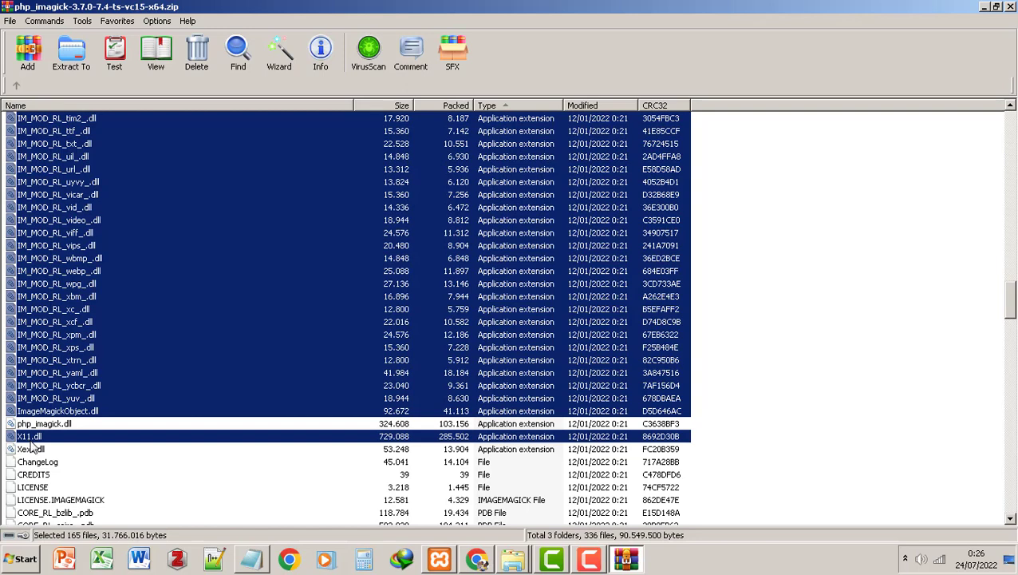
{"action": "left_click", "coordinate": [39, 449], "text": "ctrl"}
{"action": "scroll", "coordinate": [72, 423], "scroll_direction": "down", "scroll_amount": 2}
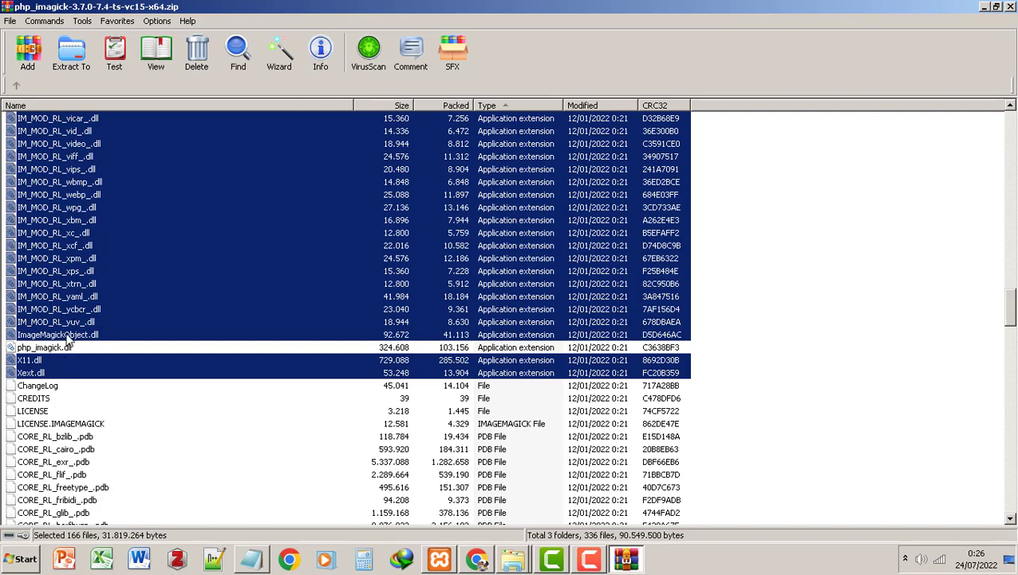
{"action": "scroll", "coordinate": [60, 343], "scroll_direction": "up", "scroll_amount": 4}
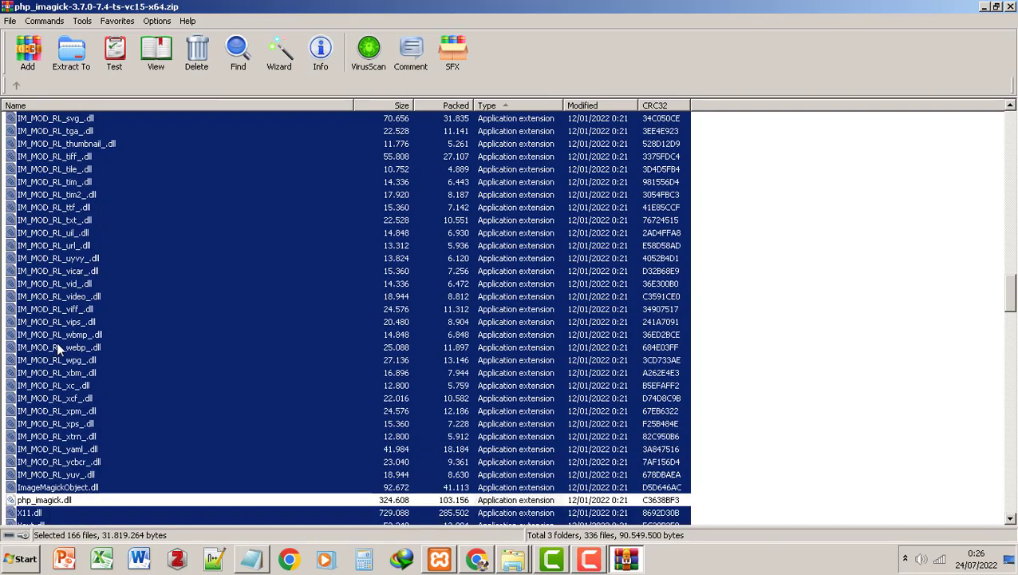
{"action": "scroll", "coordinate": [57, 347], "scroll_direction": "down", "scroll_amount": 5}
{"action": "scroll", "coordinate": [73, 316], "scroll_direction": "down", "scroll_amount": 3}
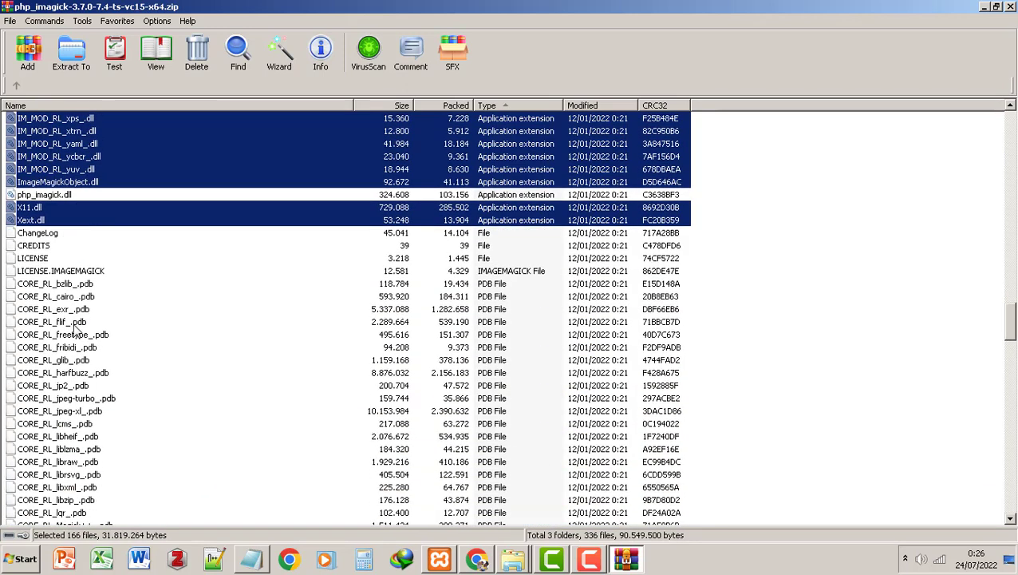
Review the selected DLL files around php_imagick.dll, X11.dll and Xext.dll in the archive
{"action": "scroll", "coordinate": [74, 319], "scroll_direction": "up", "scroll_amount": 8}
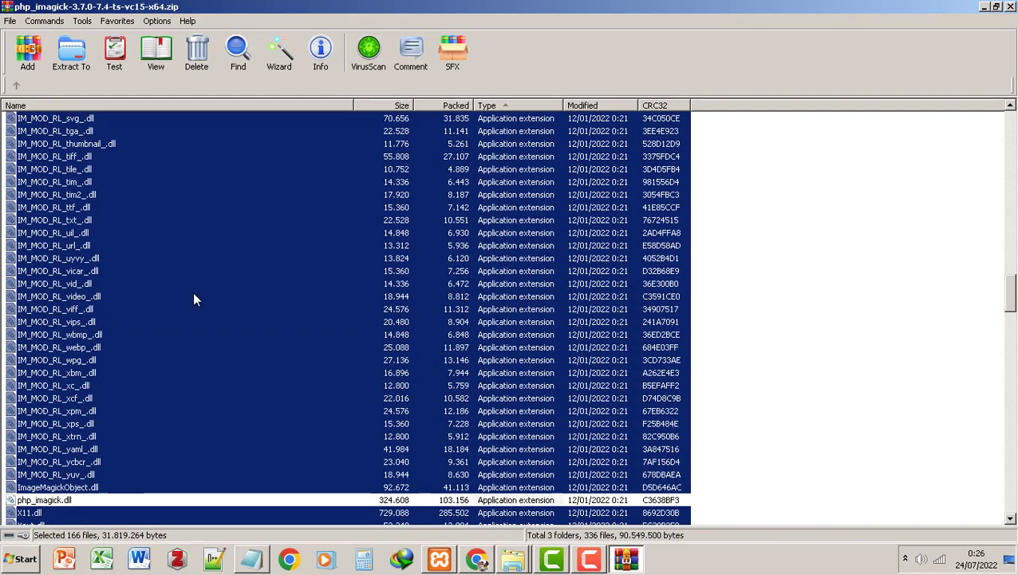
{"action": "scroll", "coordinate": [200, 286], "scroll_direction": "down", "scroll_amount": 4}
{"action": "scroll", "coordinate": [202, 284], "scroll_direction": "down", "scroll_amount": 2}
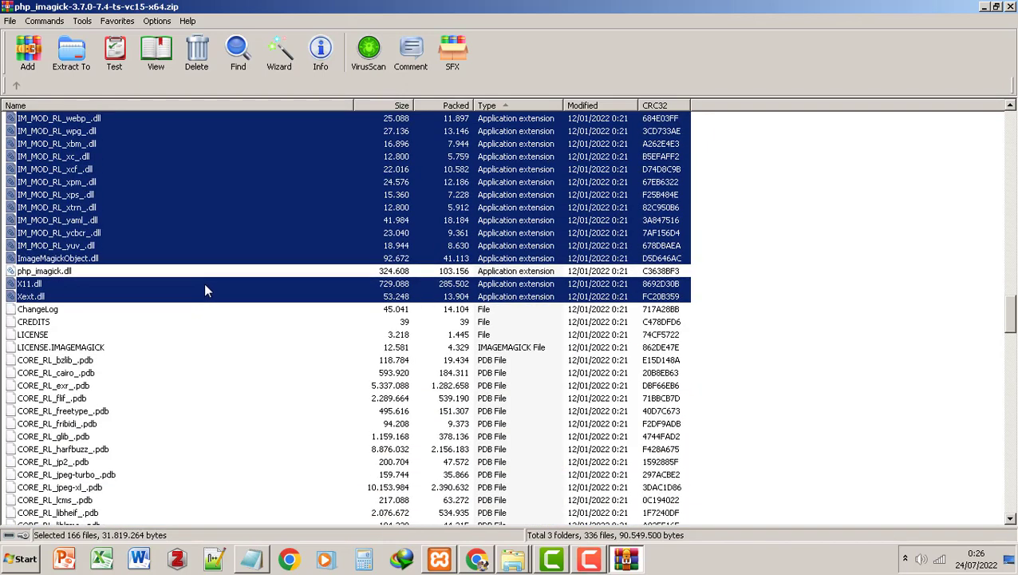
{"action": "scroll", "coordinate": [204, 283], "scroll_direction": "up", "scroll_amount": 2}
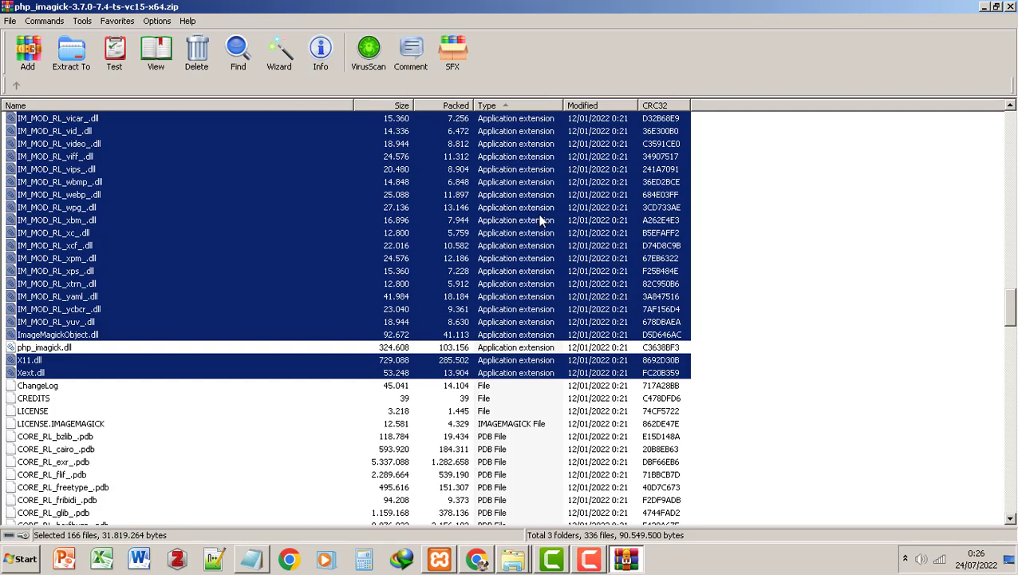
{"action": "scroll", "coordinate": [514, 284], "scroll_direction": "down", "scroll_amount": 1}
{"action": "scroll", "coordinate": [514, 313], "scroll_direction": "down", "scroll_amount": 4}
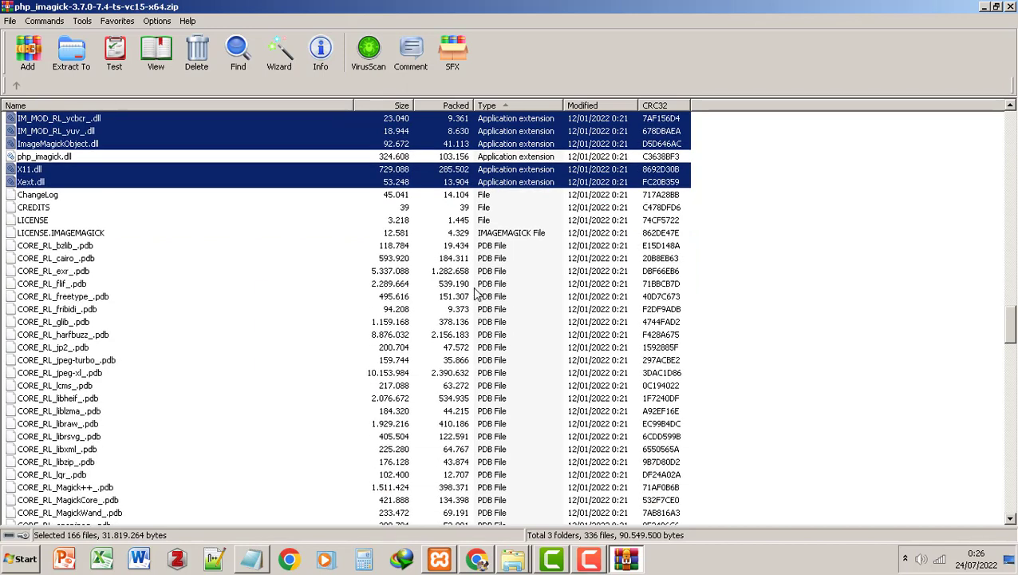
{"action": "scroll", "coordinate": [503, 295], "scroll_direction": "up", "scroll_amount": 10}
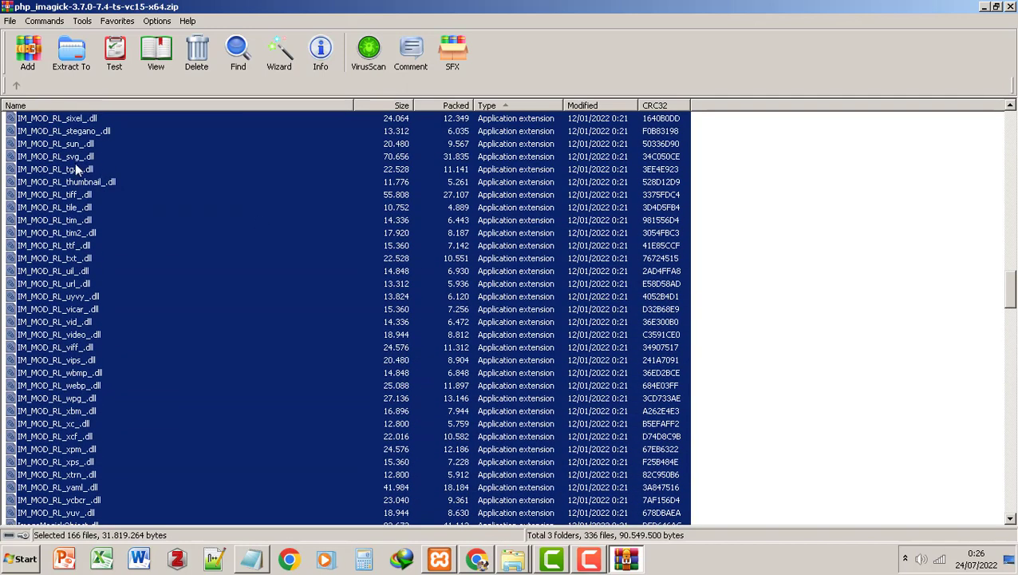
Extract the selected DLL files to C:\xampp\apache\bin and close the archive
{"action": "right_click", "coordinate": [75, 158]}
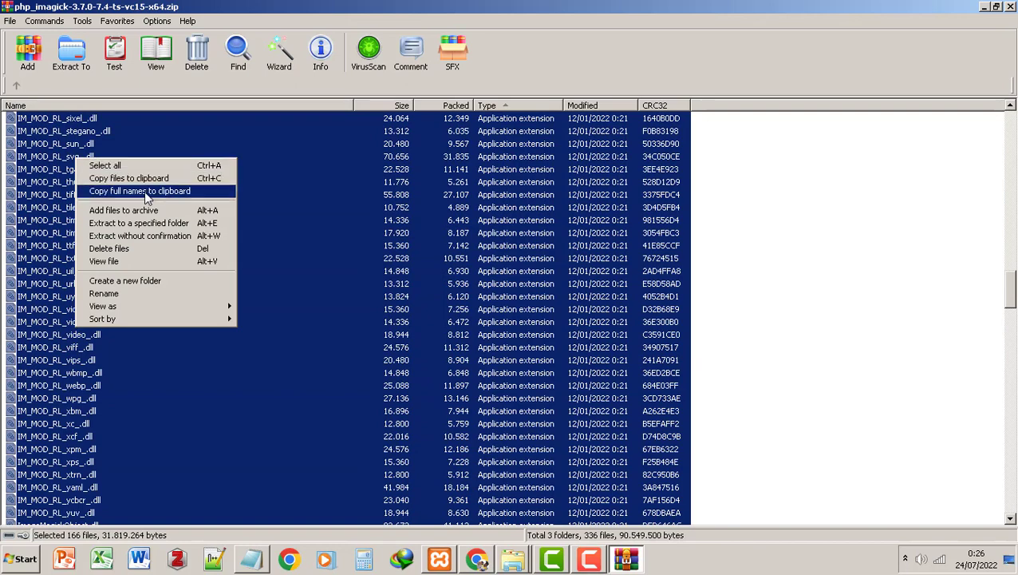
{"action": "left_click", "coordinate": [154, 227]}
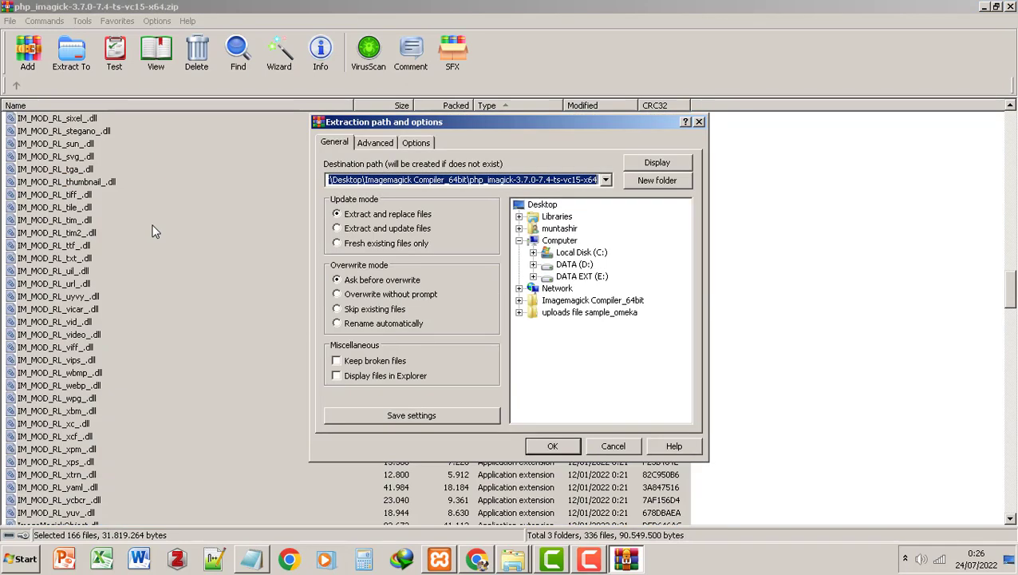
{"action": "left_click", "coordinate": [534, 253]}
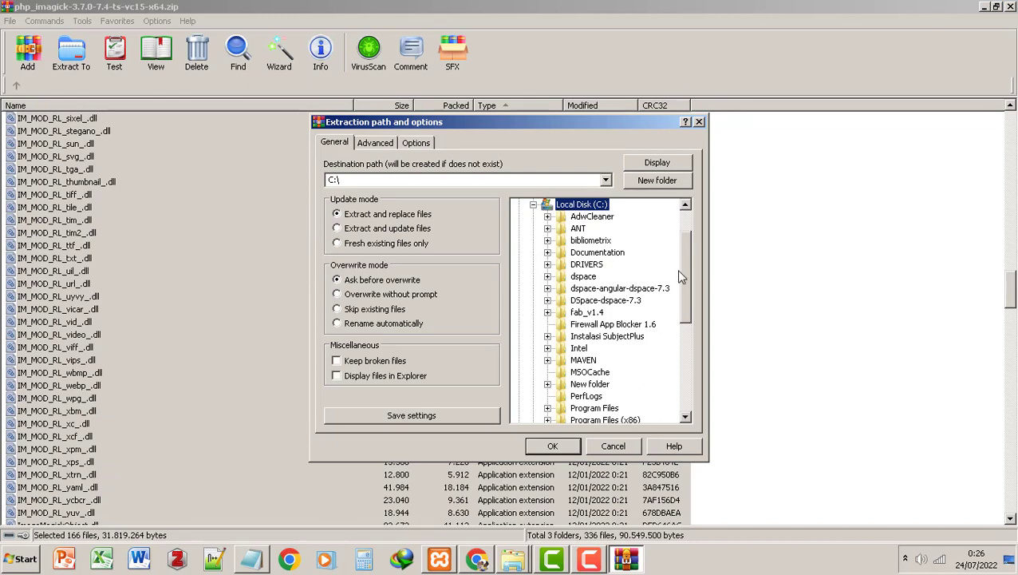
{"action": "scroll", "coordinate": [682, 283], "scroll_direction": "down", "scroll_amount": 1}
{"action": "left_click_drag", "start_coordinate": [685, 290], "coordinate": [685, 355]}
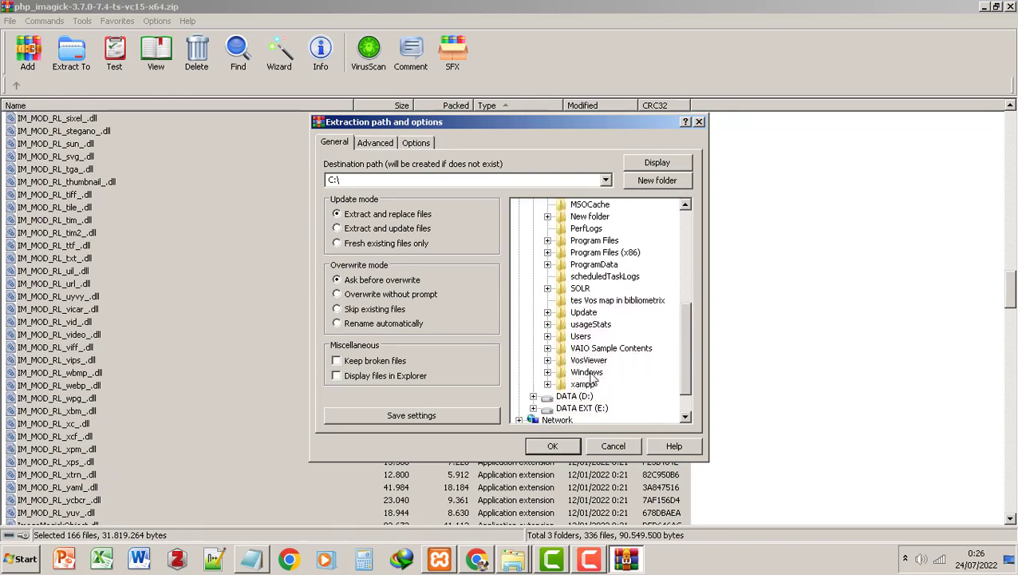
{"action": "left_click", "coordinate": [547, 383]}
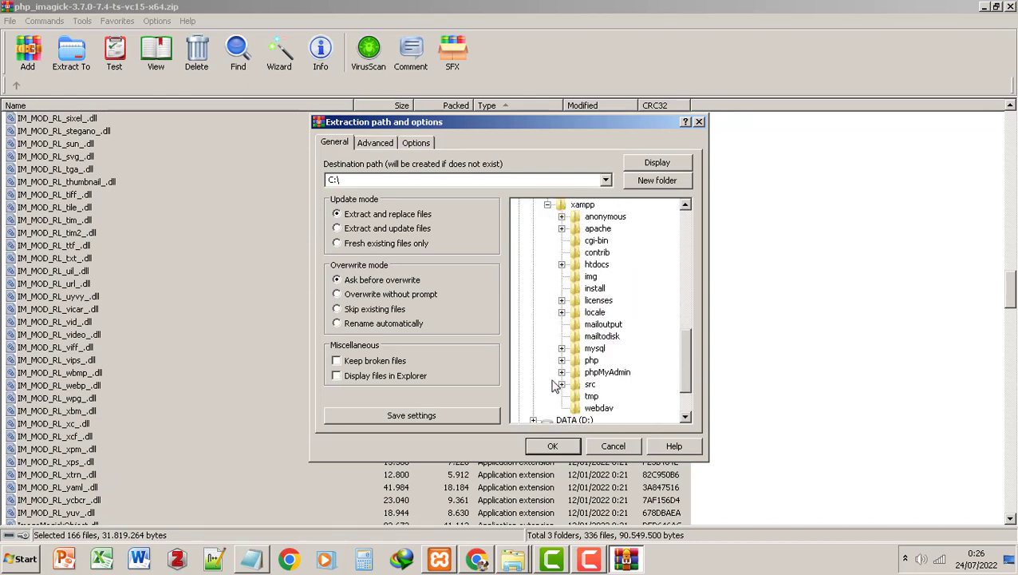
{"action": "left_click", "coordinate": [562, 229]}
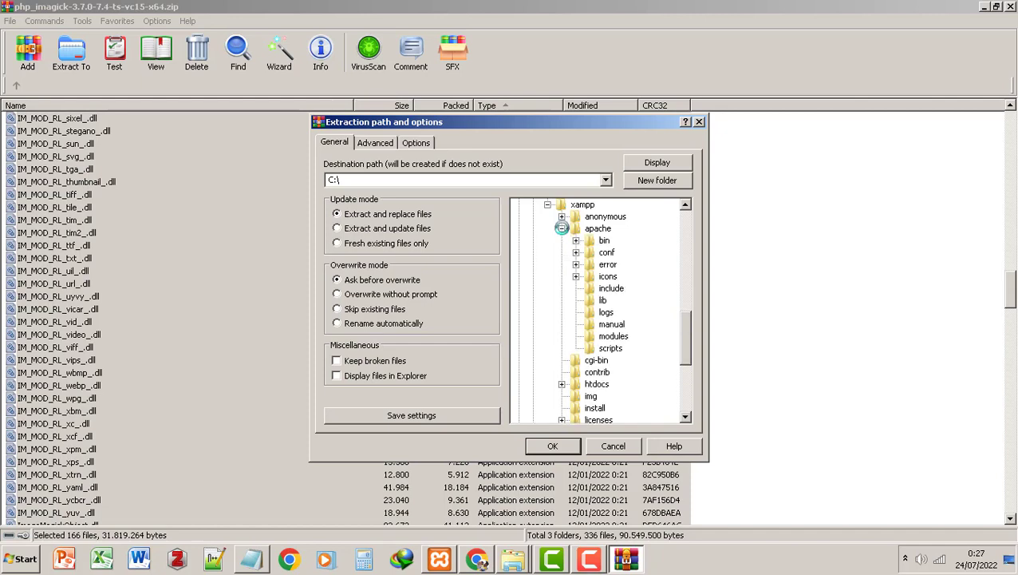
{"action": "left_click", "coordinate": [604, 241]}
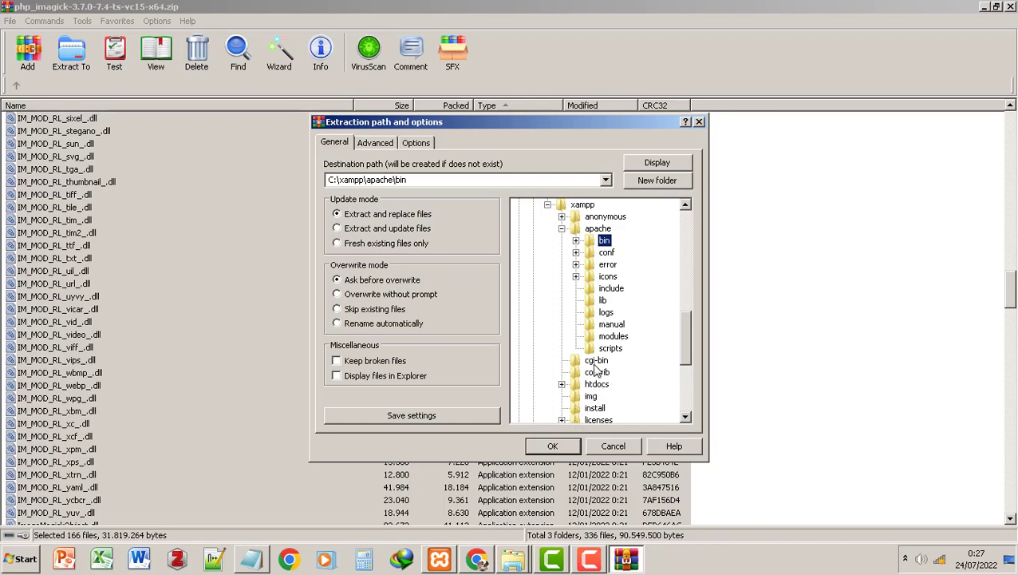
{"action": "left_click", "coordinate": [552, 447]}
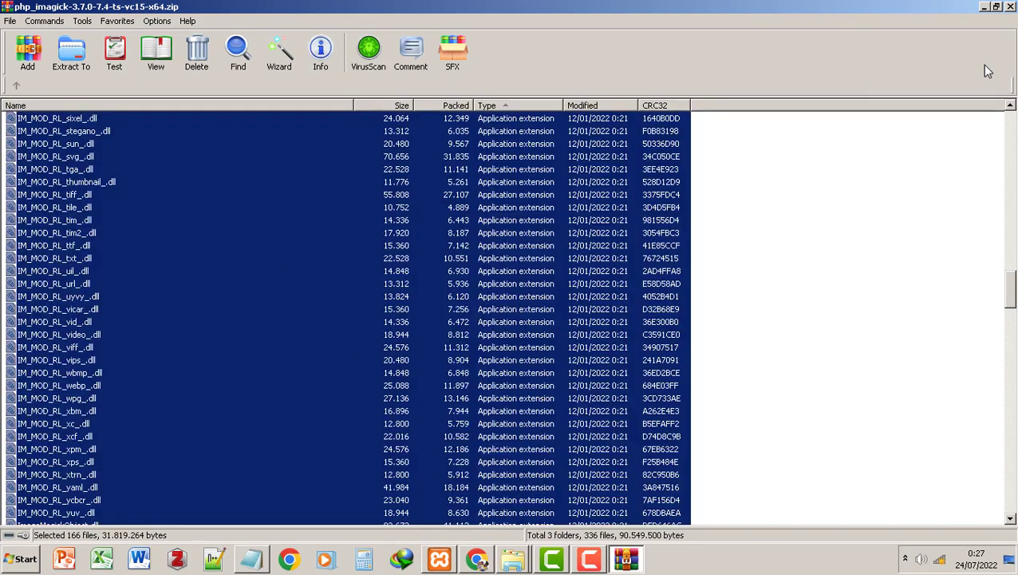
{"action": "left_click", "coordinate": [1010, 7]}
{"action": "left_click", "coordinate": [479, 189]}
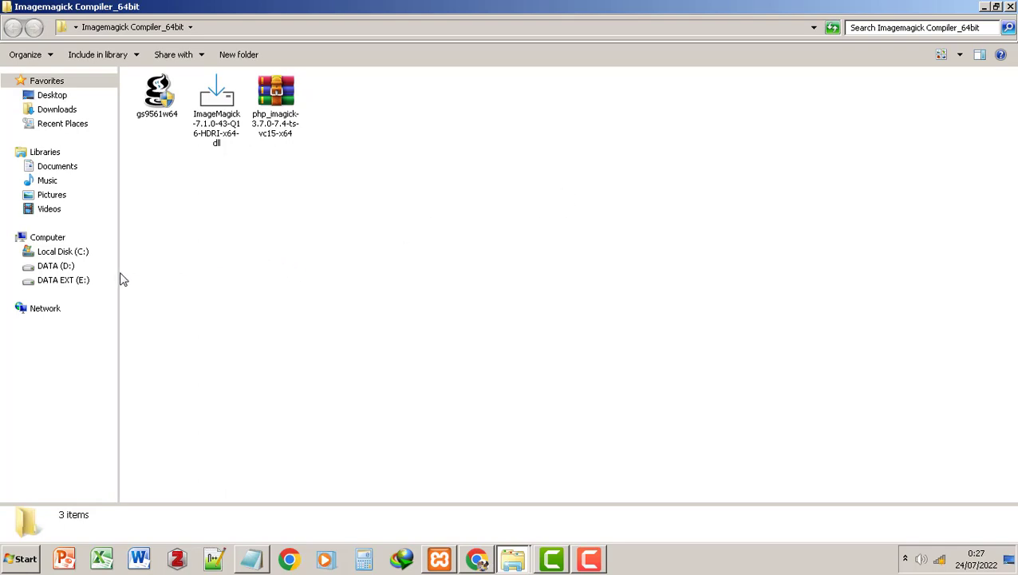
{"action": "left_click", "coordinate": [64, 252]}
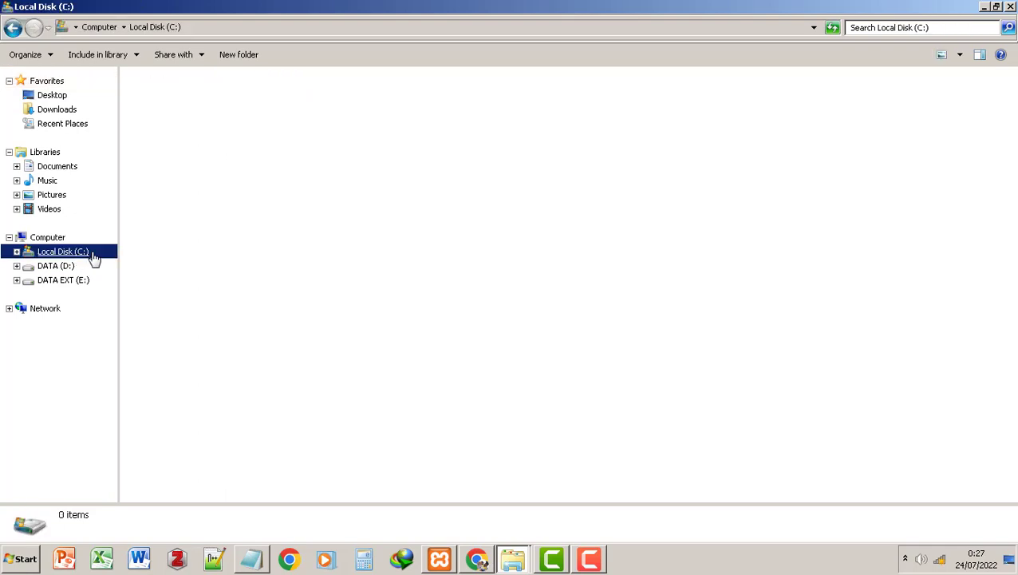
{"action": "left_click", "coordinate": [11, 28]}
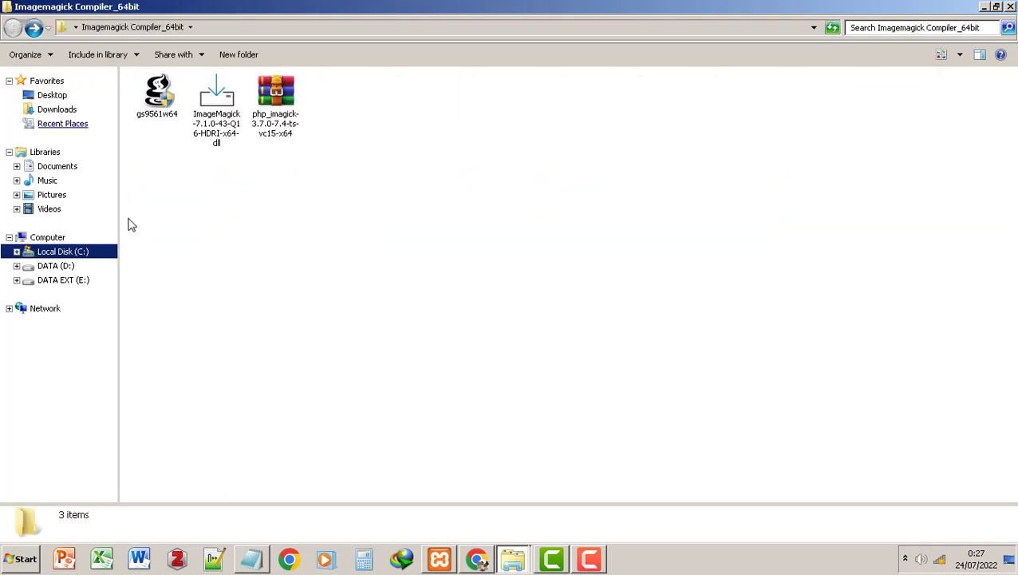
{"action": "left_click", "coordinate": [512, 559]}
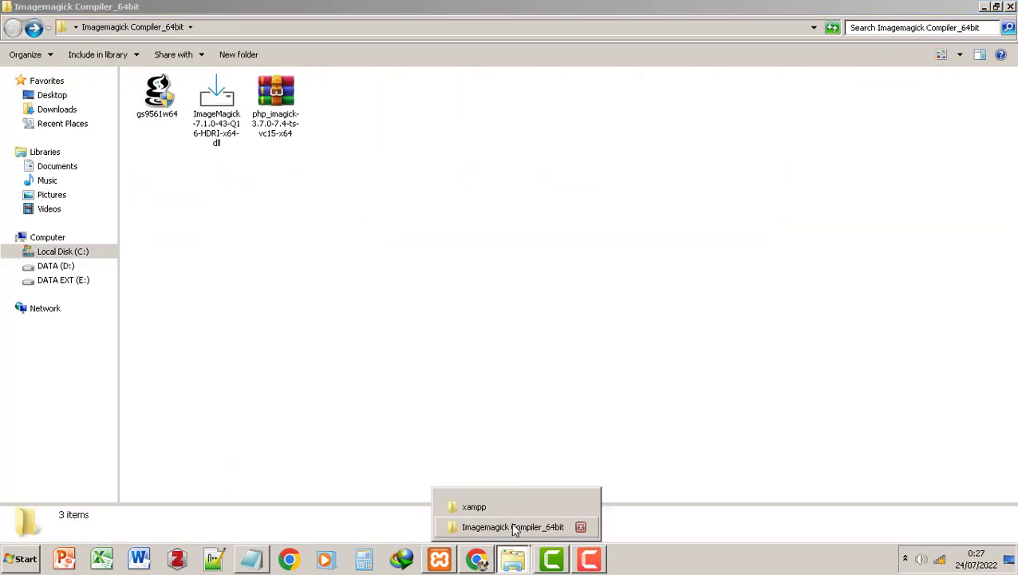
{"action": "left_click", "coordinate": [515, 527]}
Open a new maximized file explorer window and go to the C:\xampp\php folder
{"action": "key", "text": "super+e"}
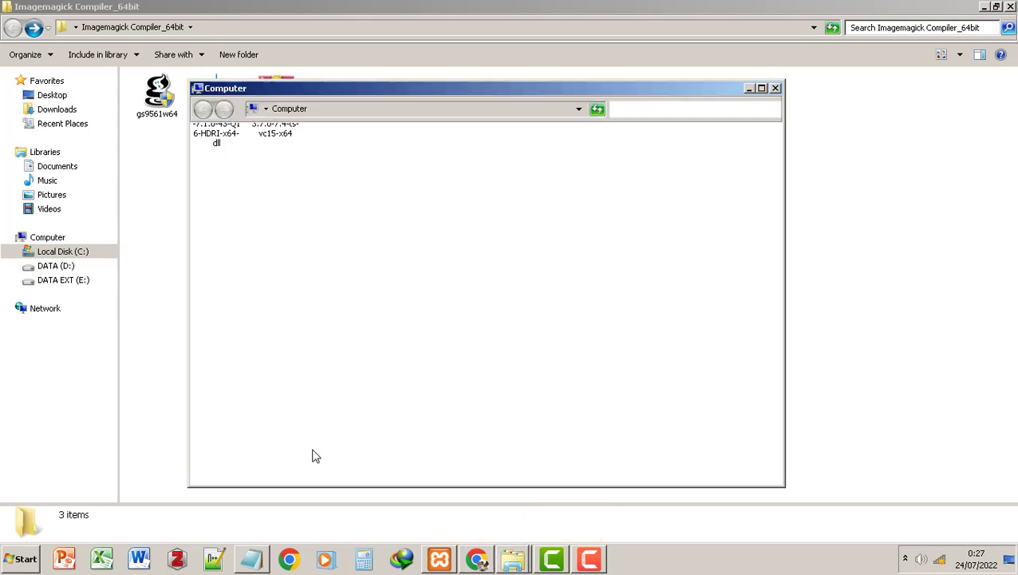
{"action": "double_click", "coordinate": [456, 92]}
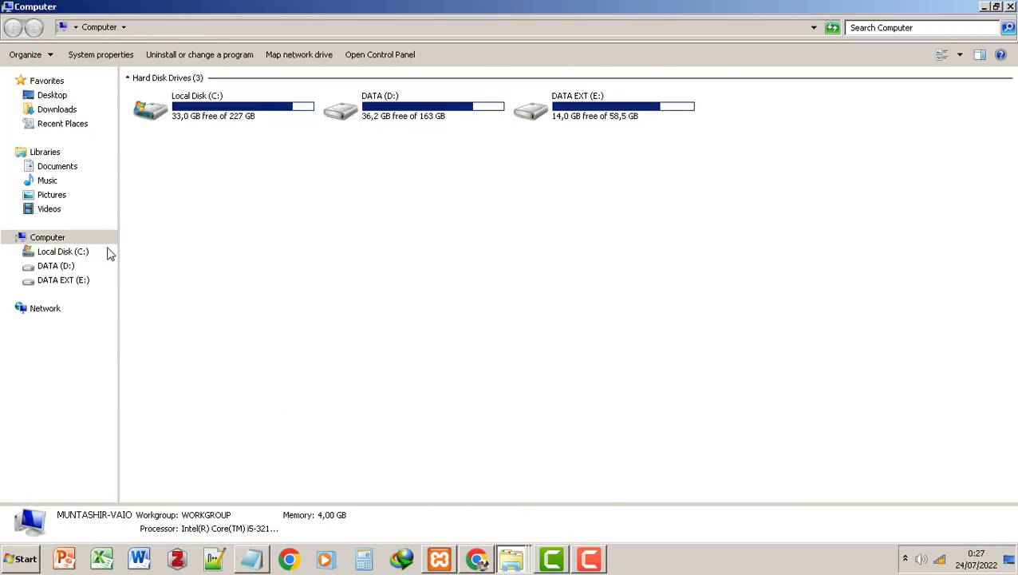
{"action": "left_click", "coordinate": [74, 254]}
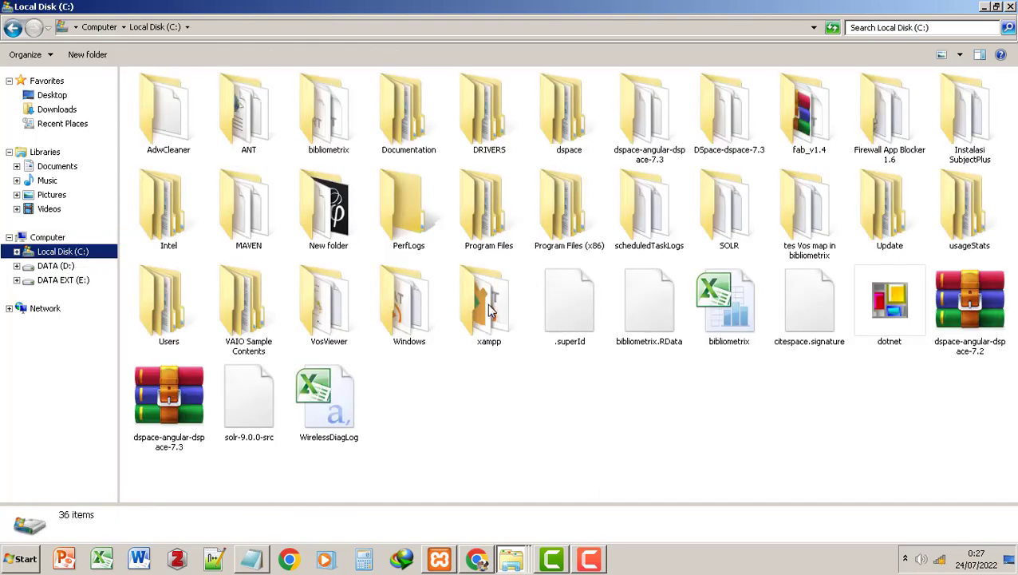
{"action": "double_click", "coordinate": [488, 307]}
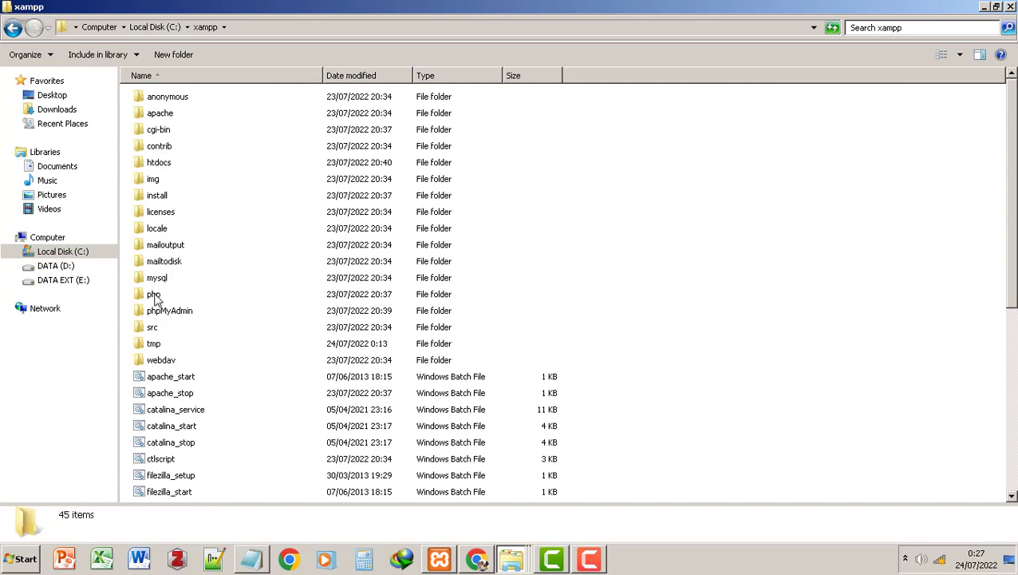
{"action": "left_click", "coordinate": [156, 297]}
{"action": "double_click", "coordinate": [156, 298]}
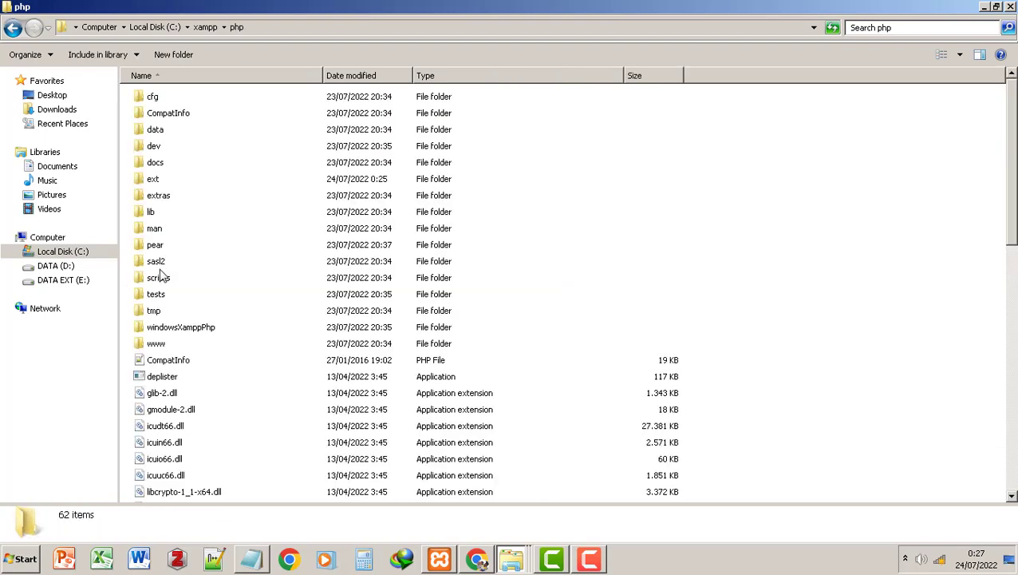
Open the php configuration settings file from C:\xampp\php in Notepad++
{"action": "left_click", "coordinate": [165, 198]}
{"action": "scroll", "coordinate": [175, 222], "scroll_direction": "down", "scroll_amount": 3}
{"action": "scroll", "coordinate": [176, 222], "scroll_direction": "down", "scroll_amount": 4}
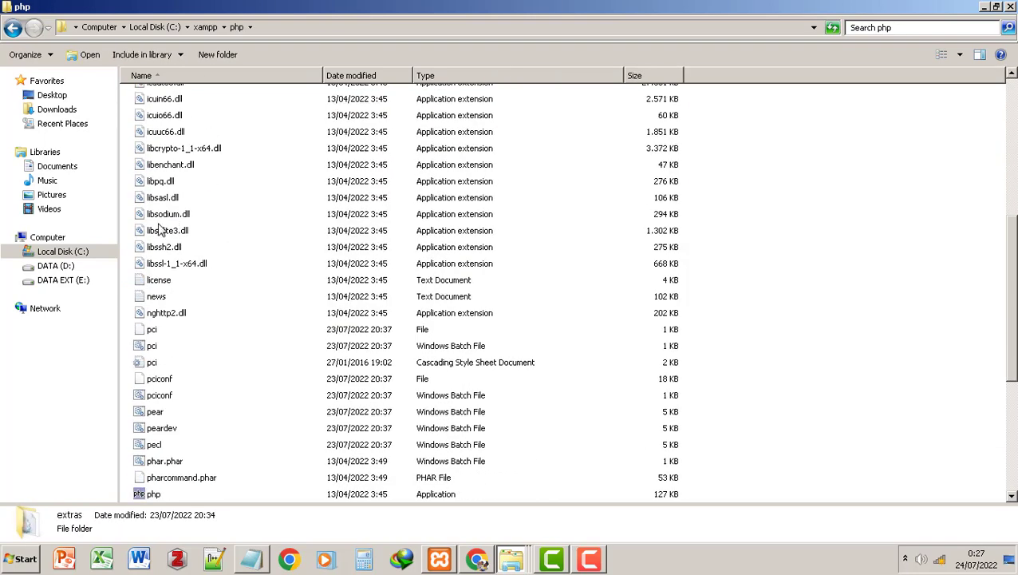
{"action": "scroll", "coordinate": [173, 348], "scroll_direction": "down", "scroll_amount": 3}
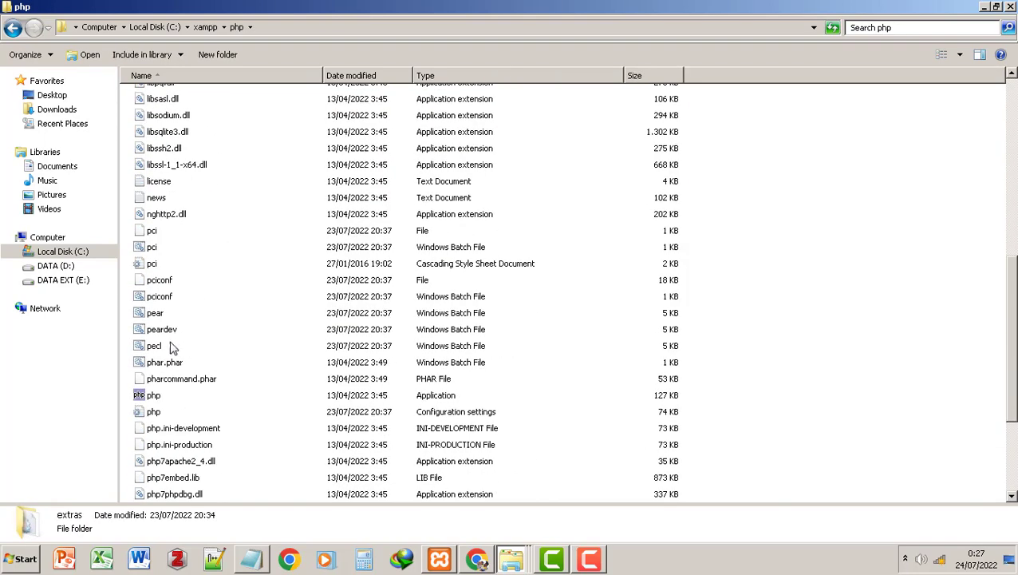
{"action": "left_click", "coordinate": [154, 366]}
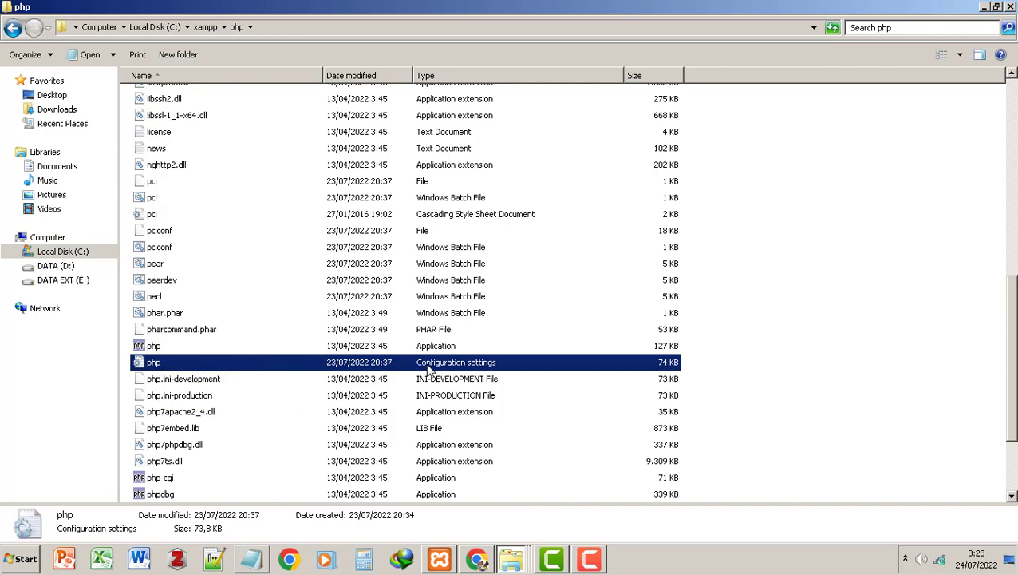
{"action": "right_click", "coordinate": [153, 363]}
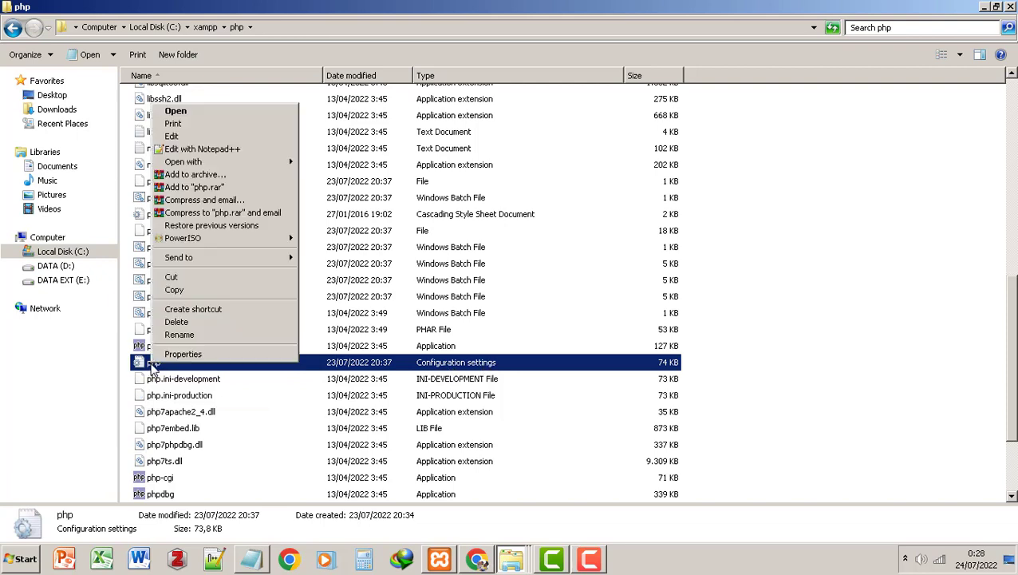
{"action": "left_click", "coordinate": [221, 150]}
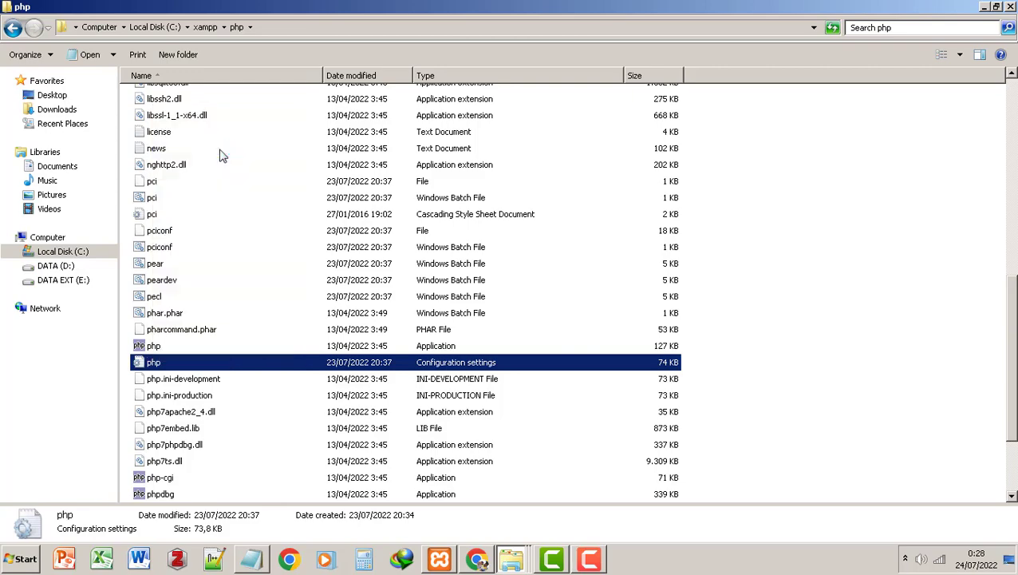
Look through the opening sections of php.ini for the place where extensions are configured
{"action": "scroll", "coordinate": [297, 263], "scroll_direction": "down", "scroll_amount": 2}
{"action": "scroll", "coordinate": [297, 263], "scroll_direction": "down", "scroll_amount": 4}
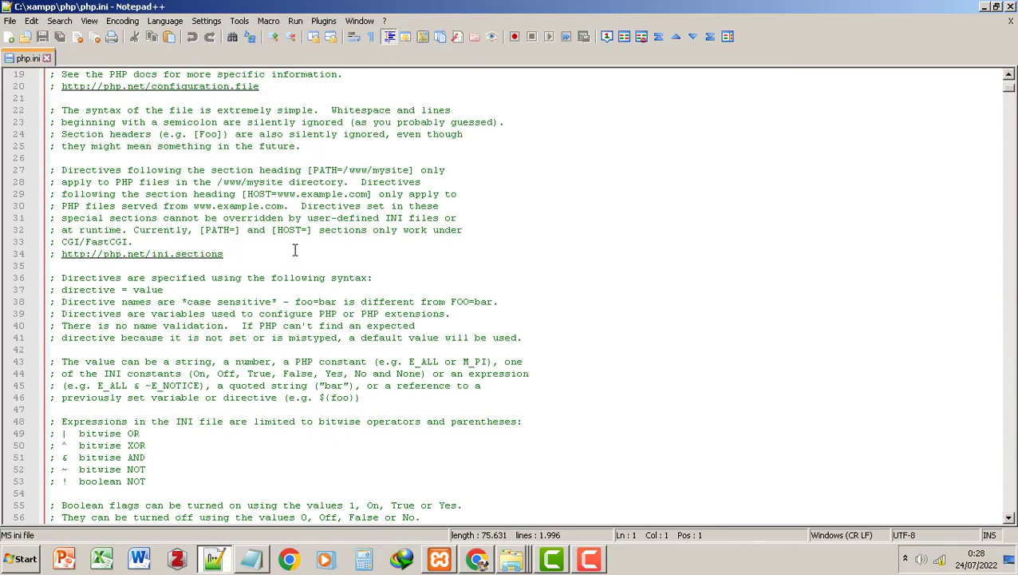
{"action": "scroll", "coordinate": [295, 248], "scroll_direction": "up", "scroll_amount": 6}
{"action": "scroll", "coordinate": [385, 426], "scroll_direction": "down", "scroll_amount": 20}
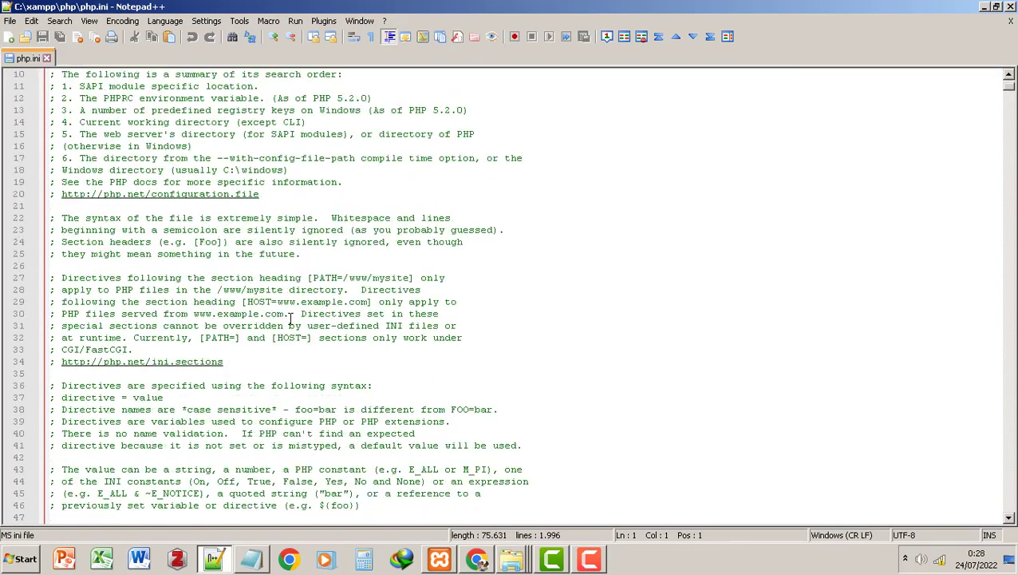
{"action": "scroll", "coordinate": [289, 311], "scroll_direction": "down", "scroll_amount": 5}
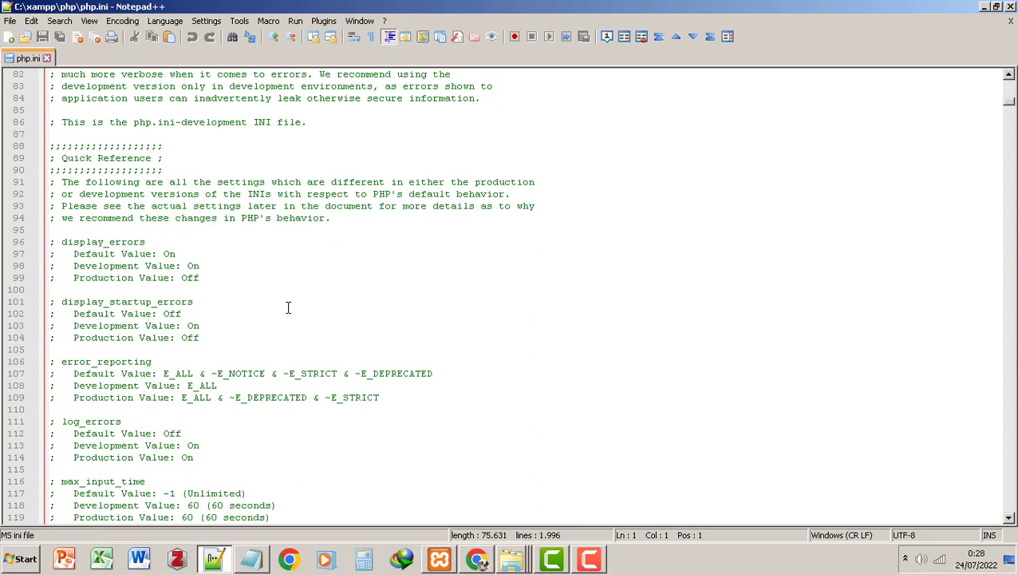
{"action": "scroll", "coordinate": [291, 299], "scroll_direction": "down", "scroll_amount": 5}
{"action": "scroll", "coordinate": [253, 274], "scroll_direction": "down", "scroll_amount": 20}
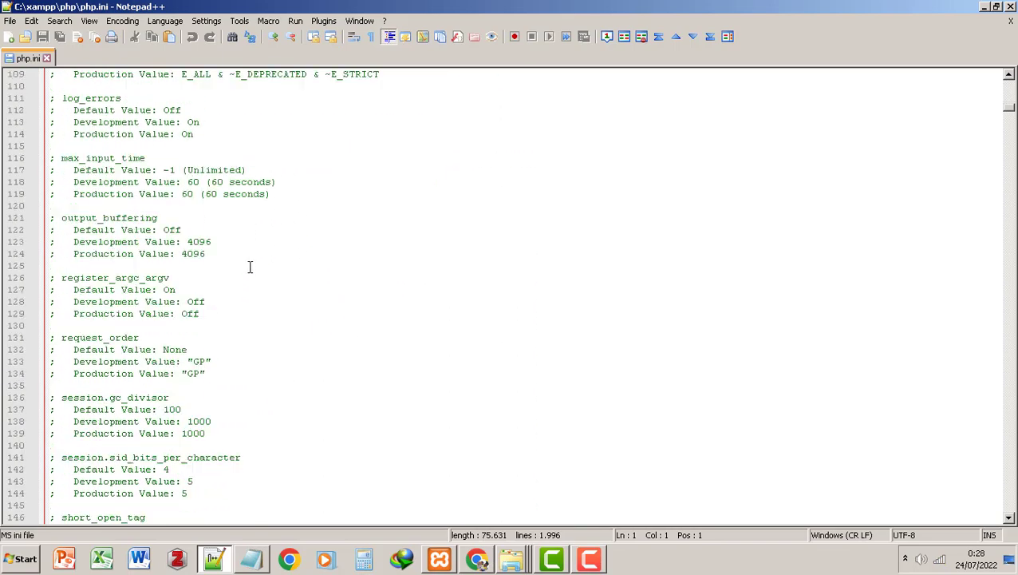
{"action": "scroll", "coordinate": [254, 274], "scroll_direction": "down", "scroll_amount": 7}
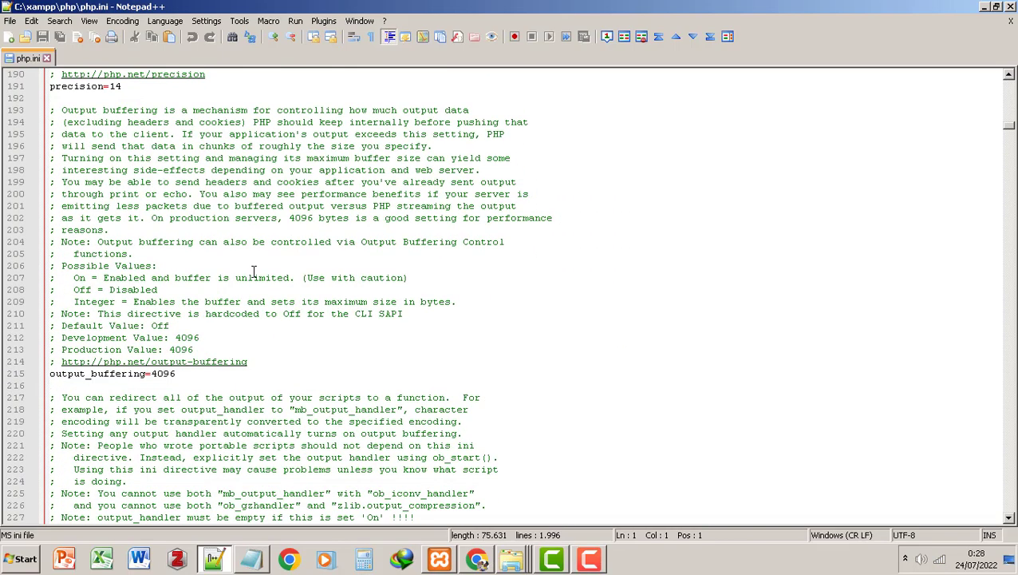
{"action": "scroll", "coordinate": [263, 280], "scroll_direction": "down", "scroll_amount": 17}
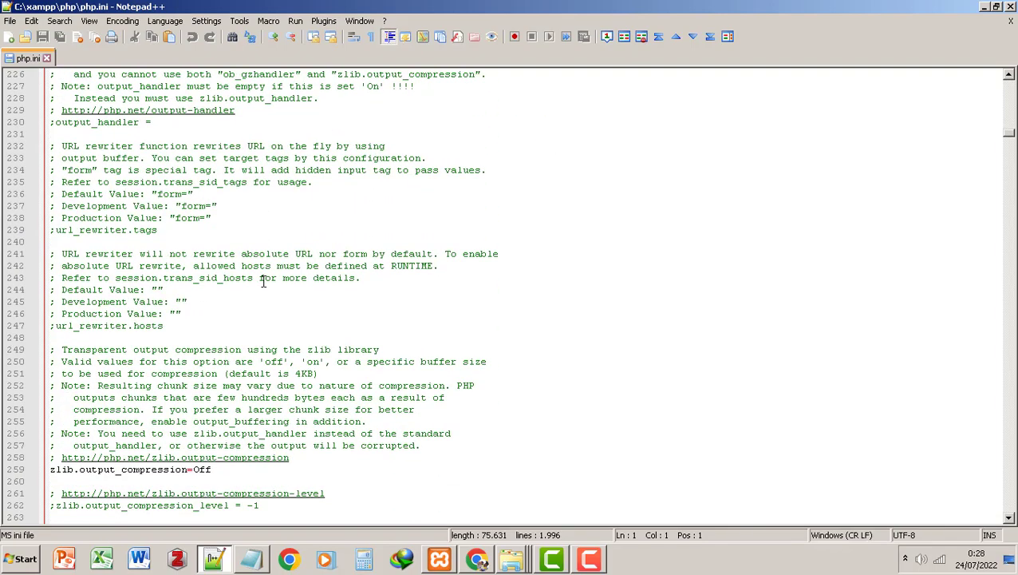
{"action": "scroll", "coordinate": [256, 279], "scroll_direction": "down", "scroll_amount": 18}
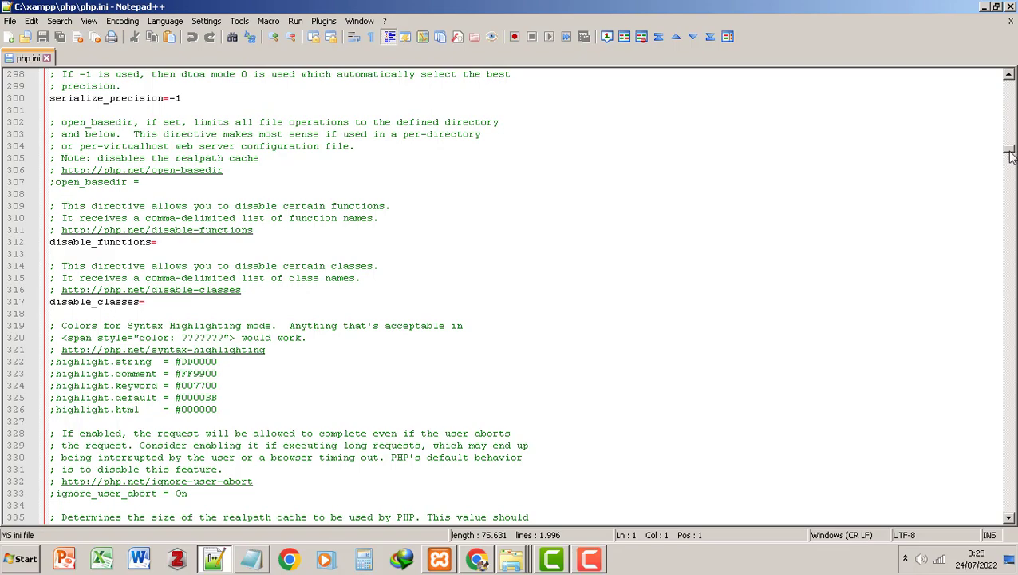
{"action": "scroll", "coordinate": [614, 352], "scroll_direction": "down", "scroll_amount": 8}
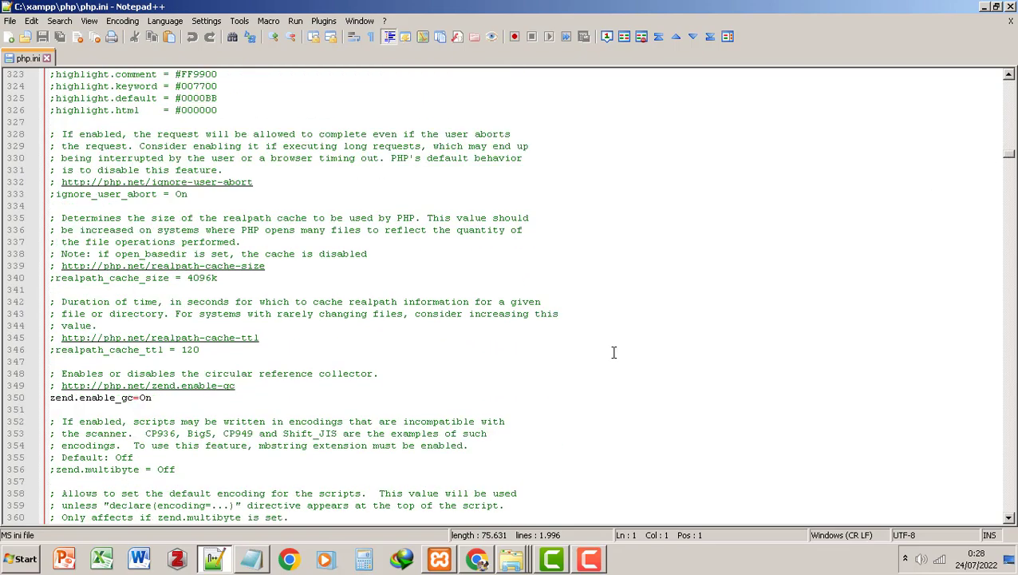
Check in the address notes in Notepad which extension line has to go into php.ini under Dynamic Extensions
{"action": "left_click", "coordinate": [251, 559]}
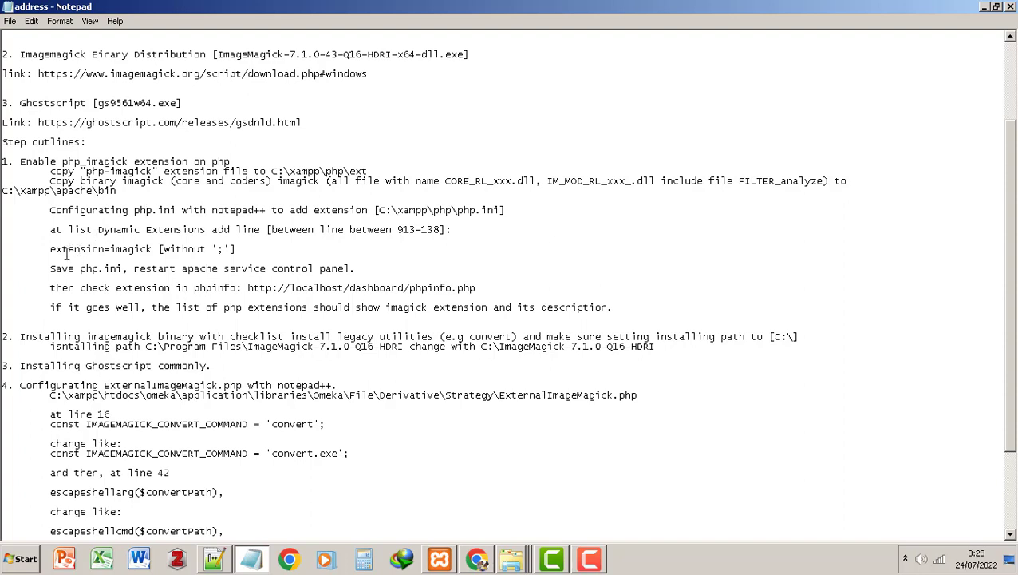
{"action": "left_click_drag", "start_coordinate": [50, 249], "coordinate": [148, 247]}
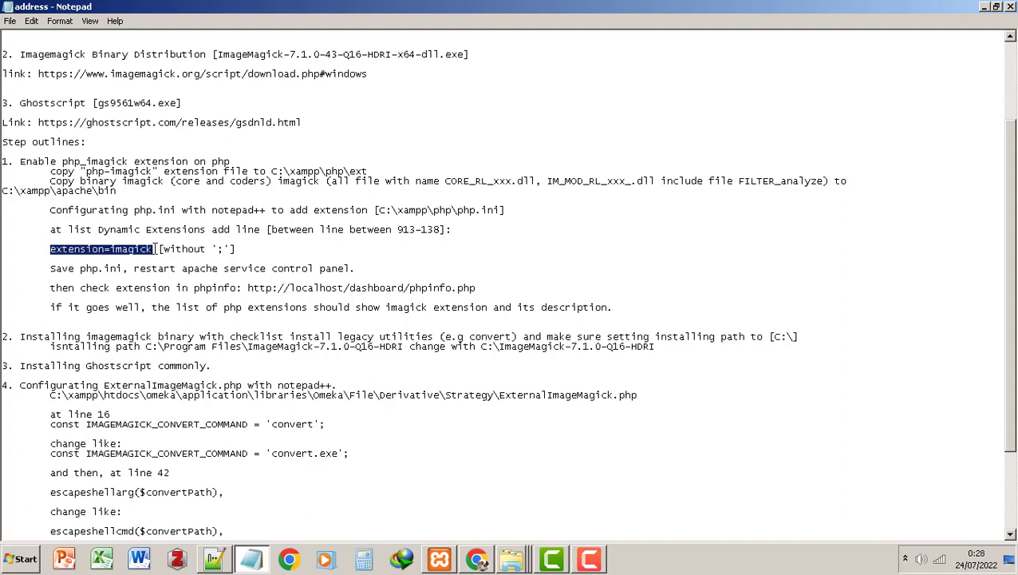
{"action": "left_click", "coordinate": [253, 253]}
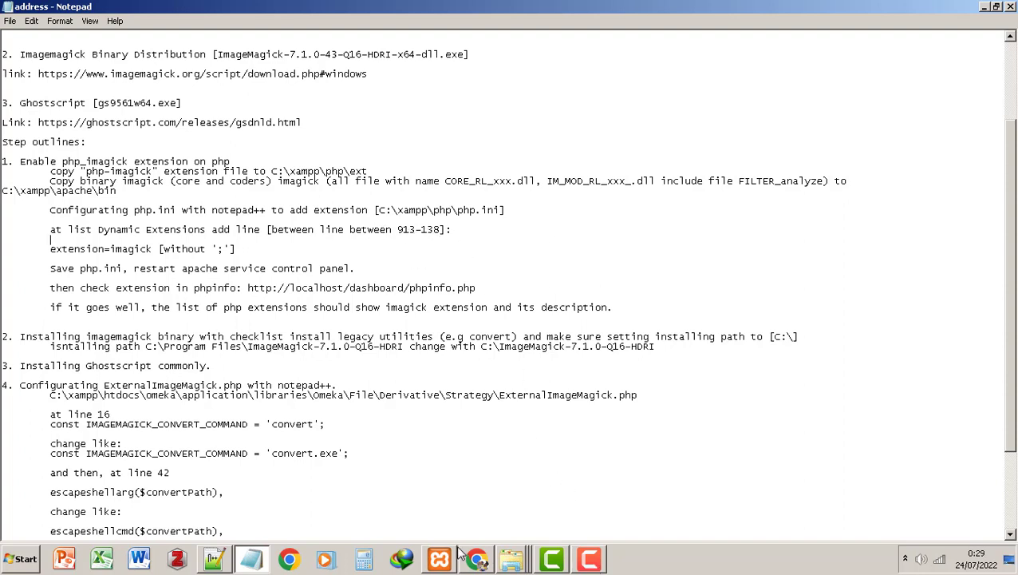
Return to php.ini in Notepad++ and find the Dynamic Extensions list starting at line 913, rechecking the line range in the notes
{"action": "left_click", "coordinate": [213, 559]}
{"action": "scroll", "coordinate": [178, 277], "scroll_direction": "down", "scroll_amount": 5}
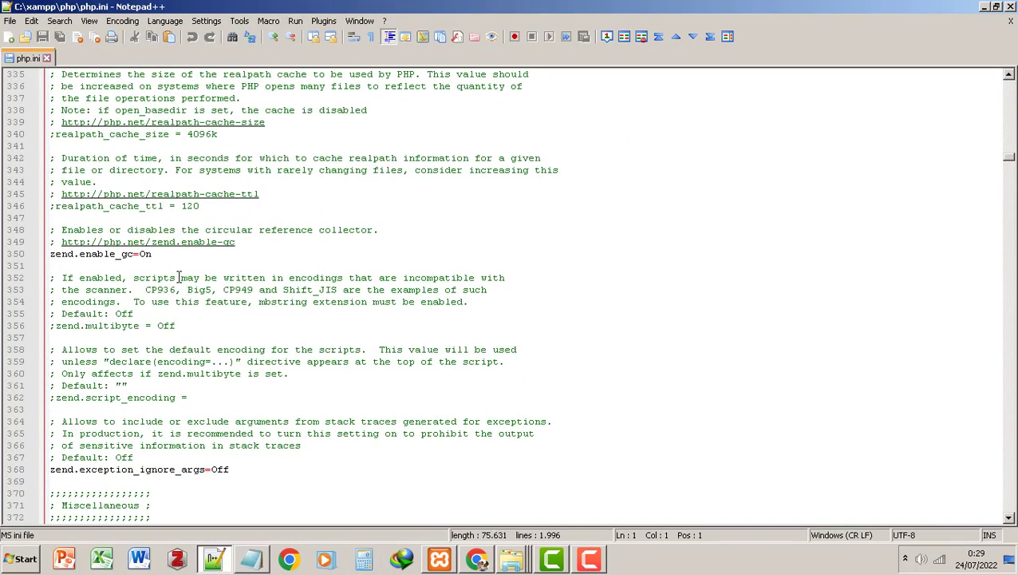
{"action": "scroll", "coordinate": [179, 277], "scroll_direction": "down", "scroll_amount": 20}
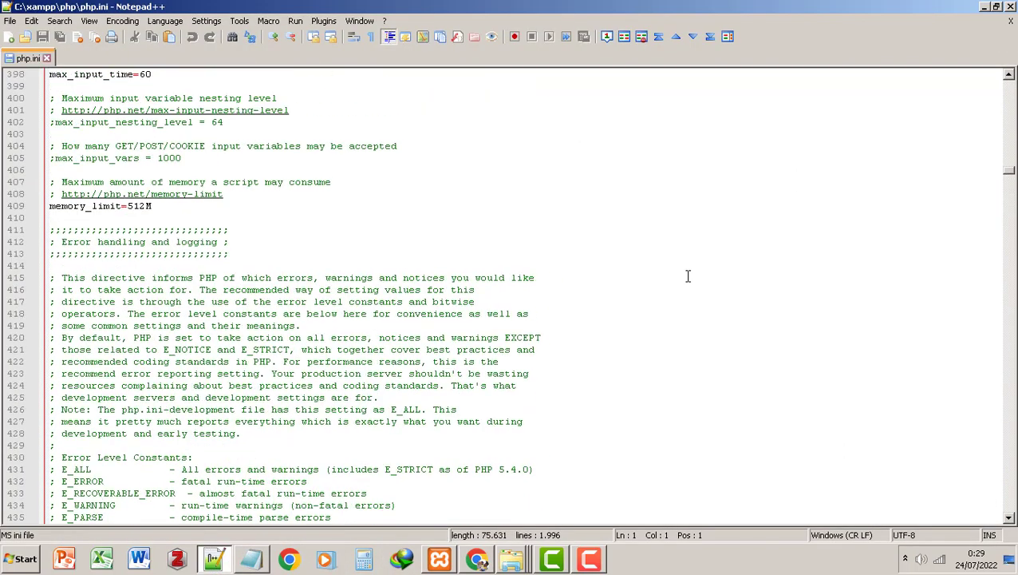
{"action": "left_click_drag", "start_coordinate": [1012, 176], "coordinate": [1012, 186]}
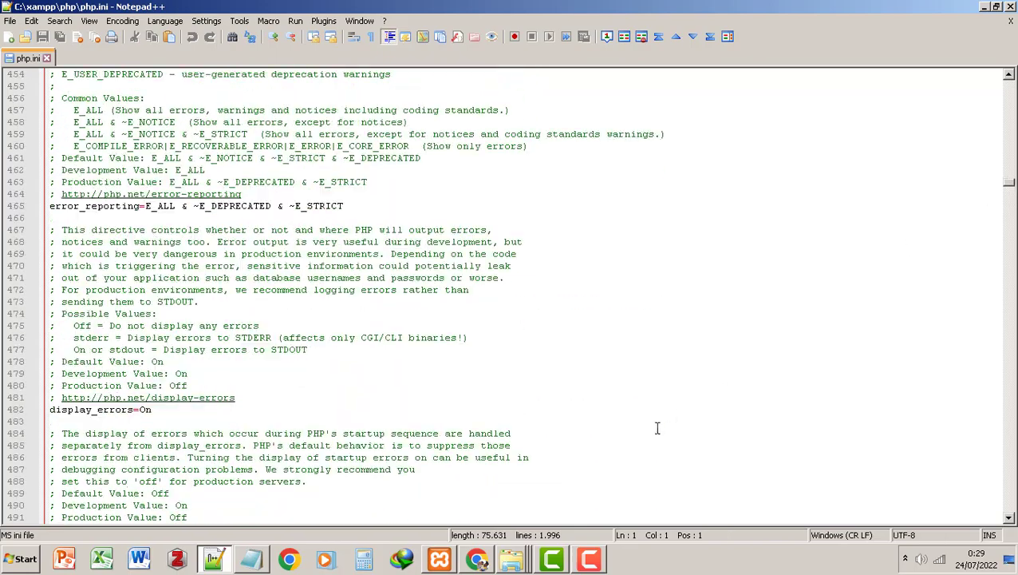
{"action": "left_click", "coordinate": [250, 561]}
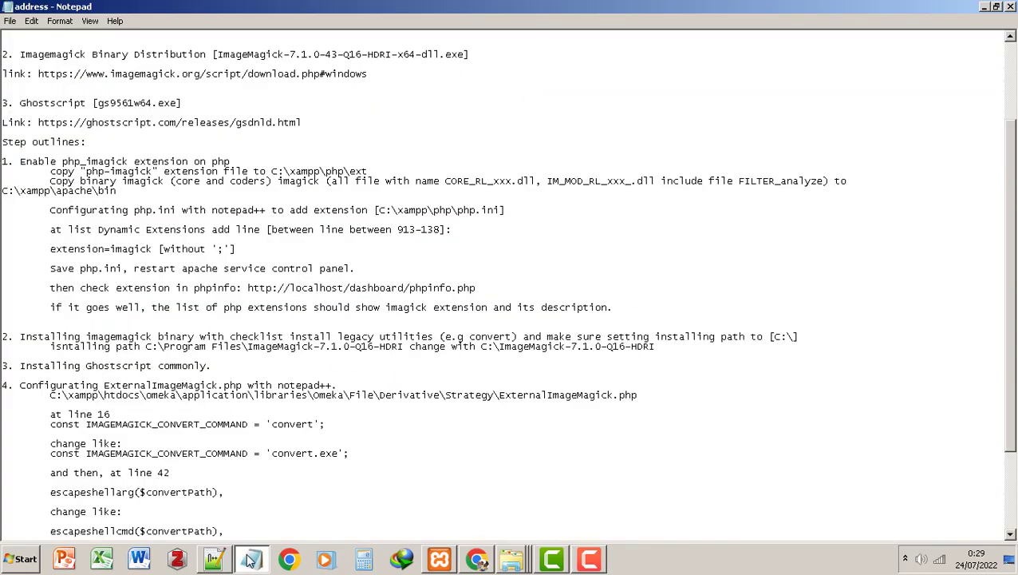
{"action": "left_click", "coordinate": [250, 561]}
{"action": "left_click_drag", "start_coordinate": [1010, 183], "coordinate": [1006, 281]}
{"action": "scroll", "coordinate": [96, 131], "scroll_direction": "up", "scroll_amount": 5}
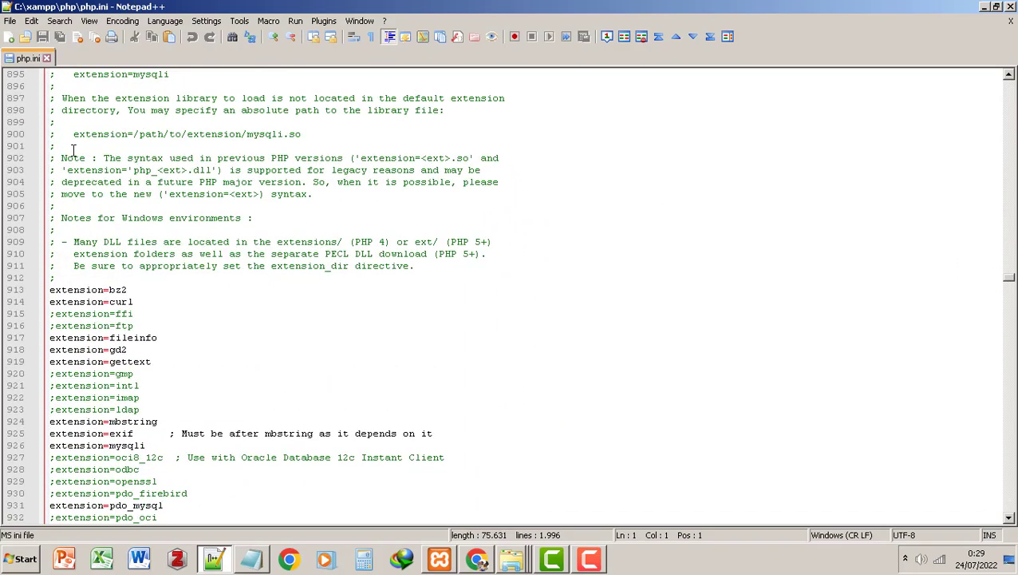
{"action": "scroll", "coordinate": [95, 132], "scroll_direction": "down", "scroll_amount": 3}
{"action": "scroll", "coordinate": [95, 132], "scroll_direction": "up", "scroll_amount": 2}
{"action": "scroll", "coordinate": [132, 215], "scroll_direction": "up", "scroll_amount": 2}
{"action": "scroll", "coordinate": [94, 180], "scroll_direction": "up", "scroll_amount": 3}
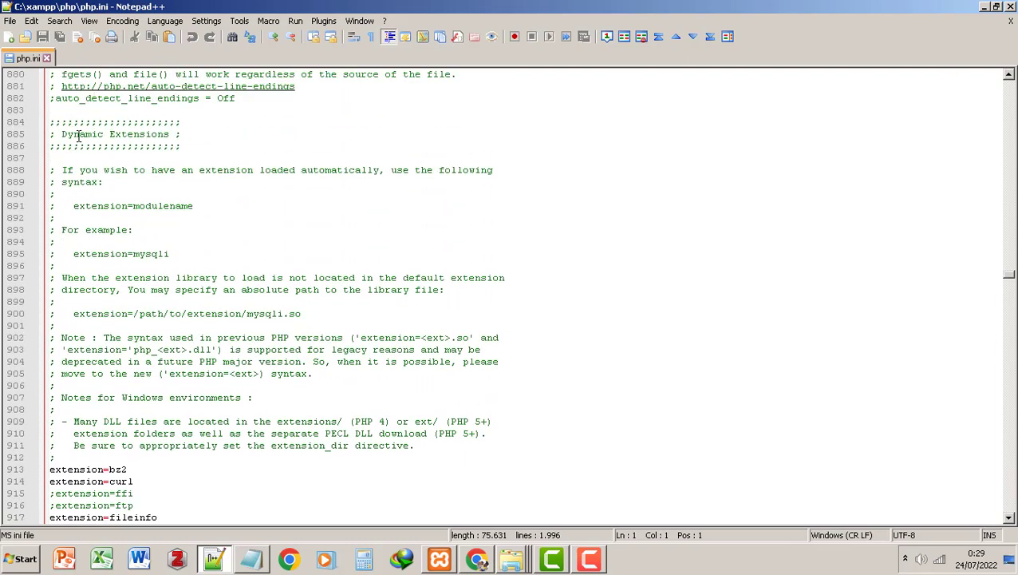
{"action": "scroll", "coordinate": [186, 231], "scroll_direction": "down", "scroll_amount": 8}
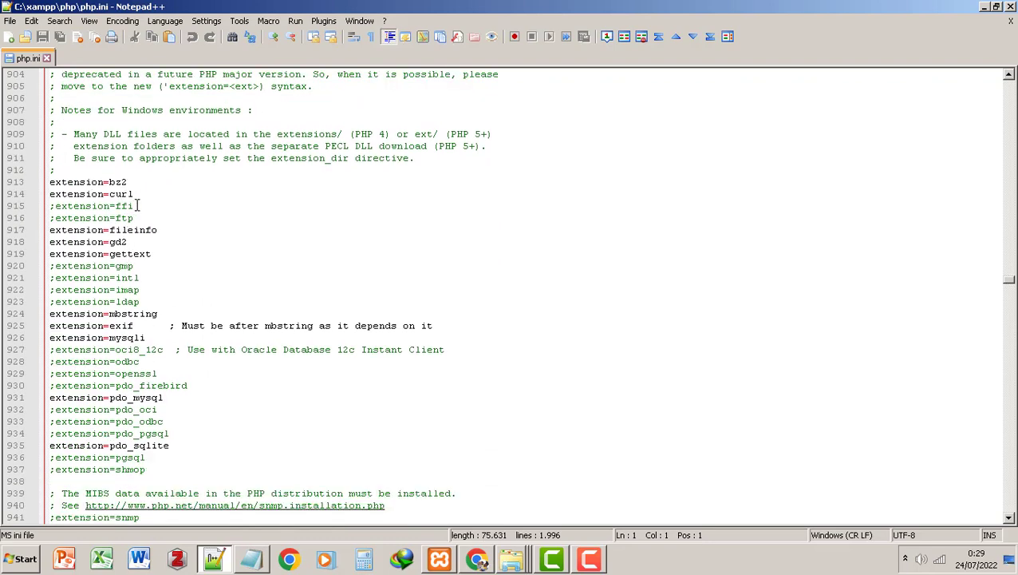
Add the line extension=imagick directly below ;extension=shmop in the Dynamic Extensions list of php.ini
{"action": "scroll", "coordinate": [146, 302], "scroll_direction": "down", "scroll_amount": 2}
{"action": "left_click_drag", "start_coordinate": [151, 398], "coordinate": [152, 404]}
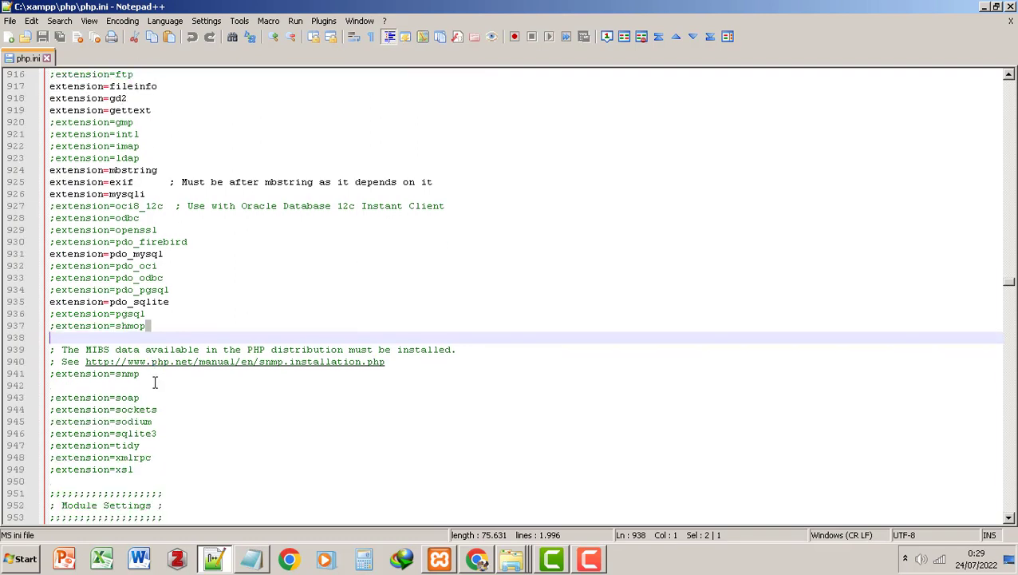
{"action": "scroll", "coordinate": [148, 327], "scroll_direction": "down", "scroll_amount": 2}
{"action": "left_click", "coordinate": [169, 328]}
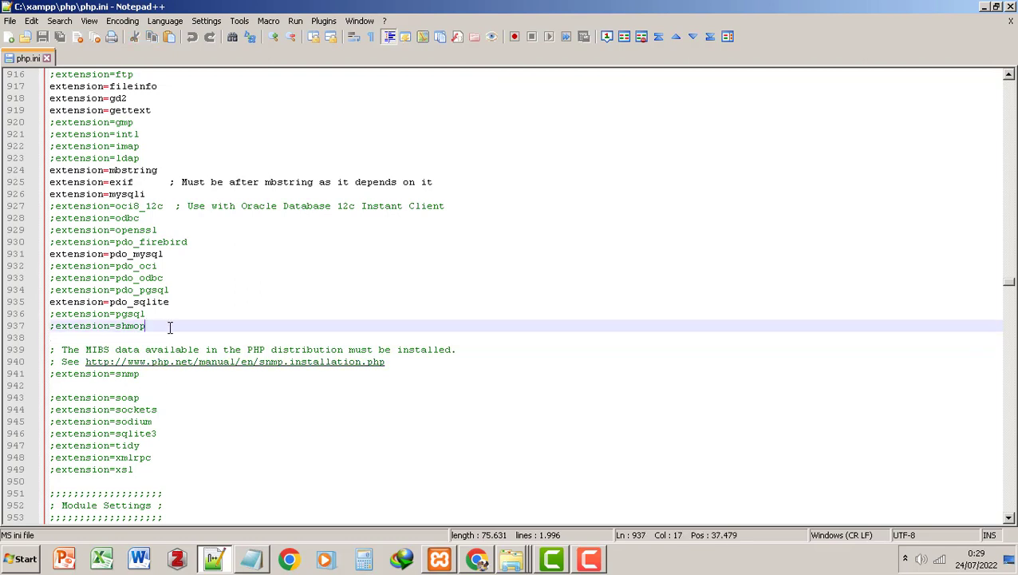
{"action": "key", "text": "Return"}
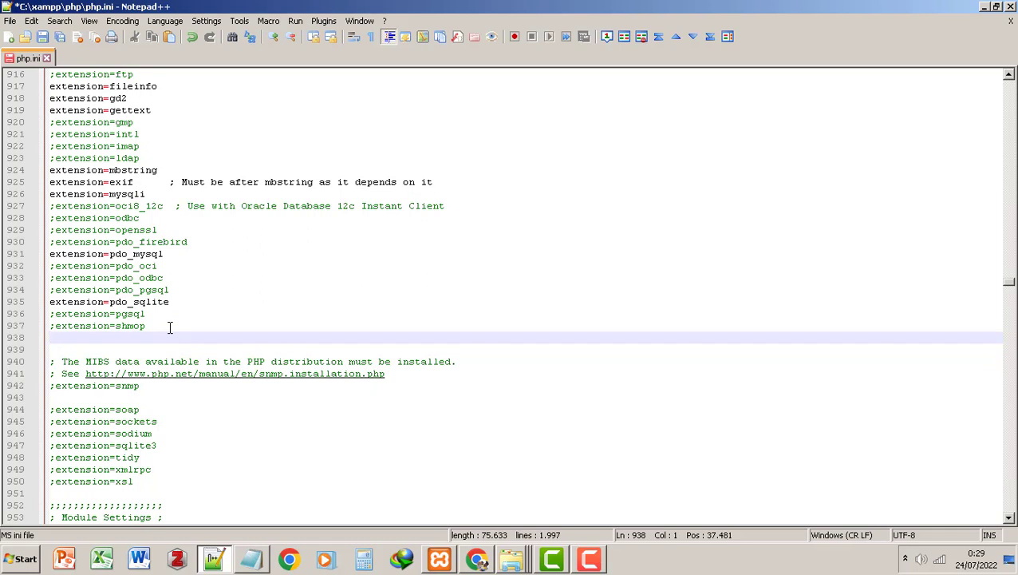
{"action": "type", "text": "e"}
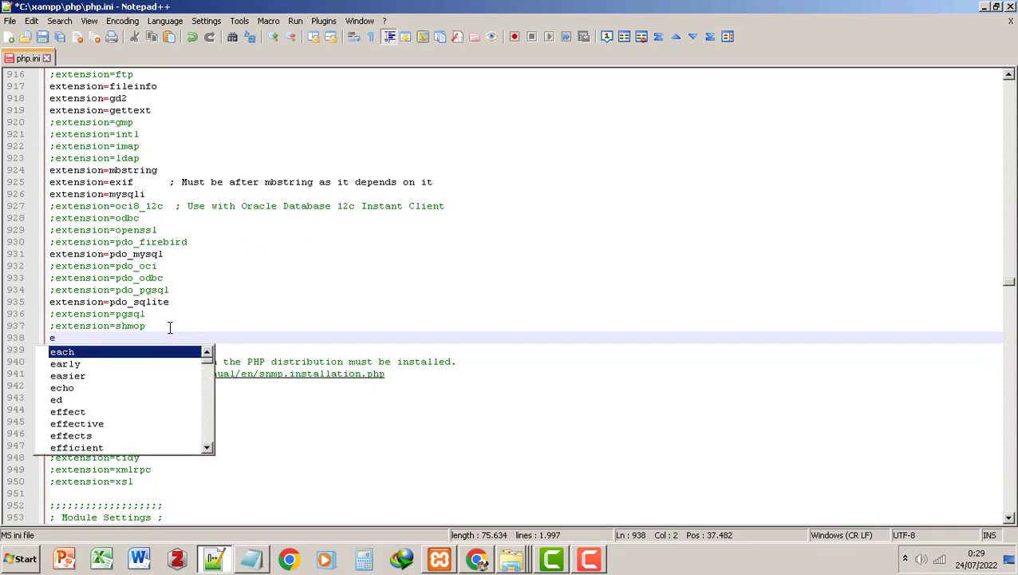
{"action": "type", "text": "xte"}
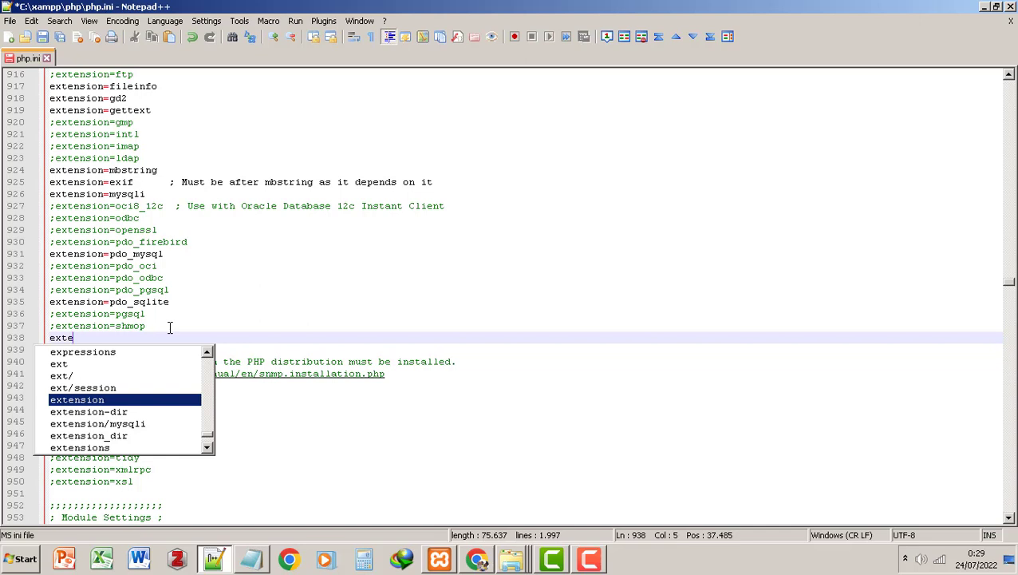
{"action": "type", "text": "nsion"}
{"action": "type", "text": "="}
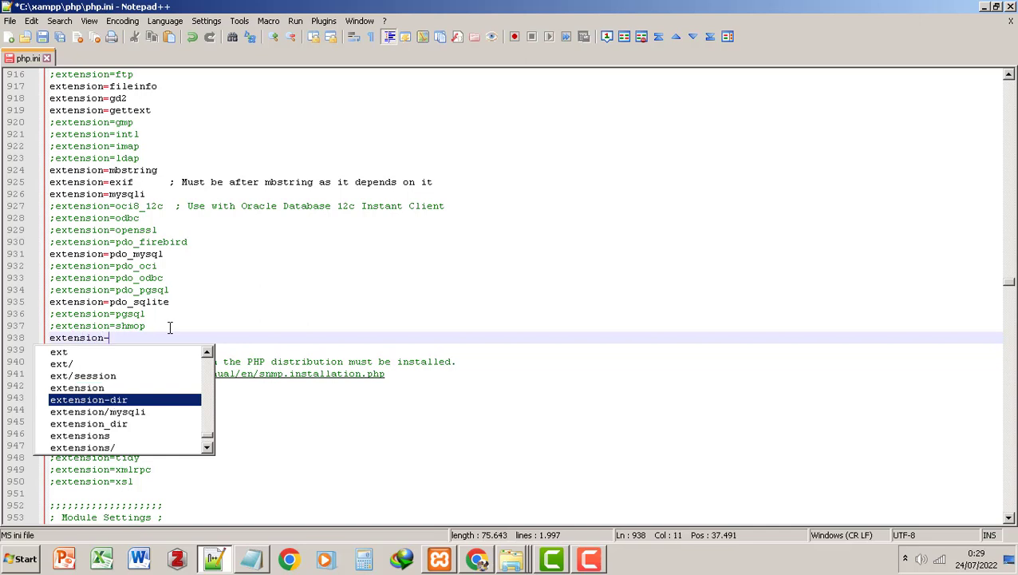
{"action": "key", "text": "Up"}
{"action": "key", "text": "Escape"}
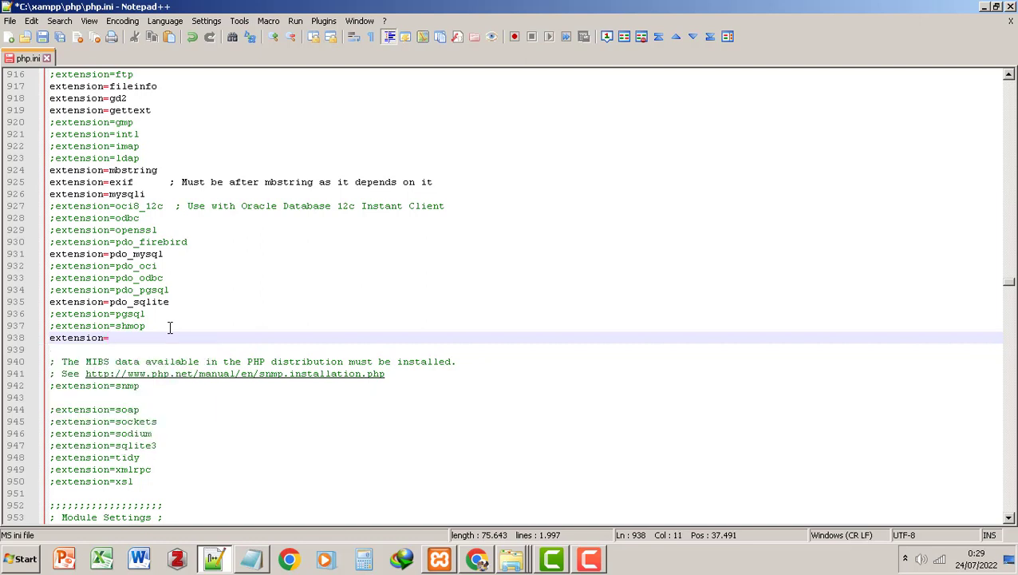
{"action": "type", "text": "imagick"}
Keep extension=imagick without a leading semicolon, save php.ini and close Notepad++
{"action": "left_click", "coordinate": [51, 338]}
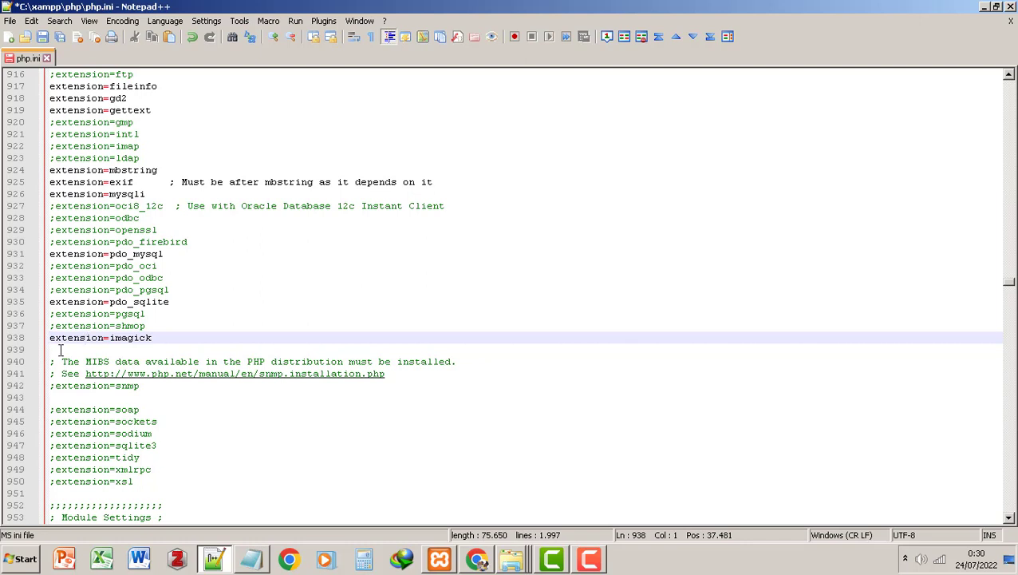
{"action": "type", "text": ";"}
{"action": "key", "text": "BackSpace"}
{"action": "left_click", "coordinate": [44, 38]}
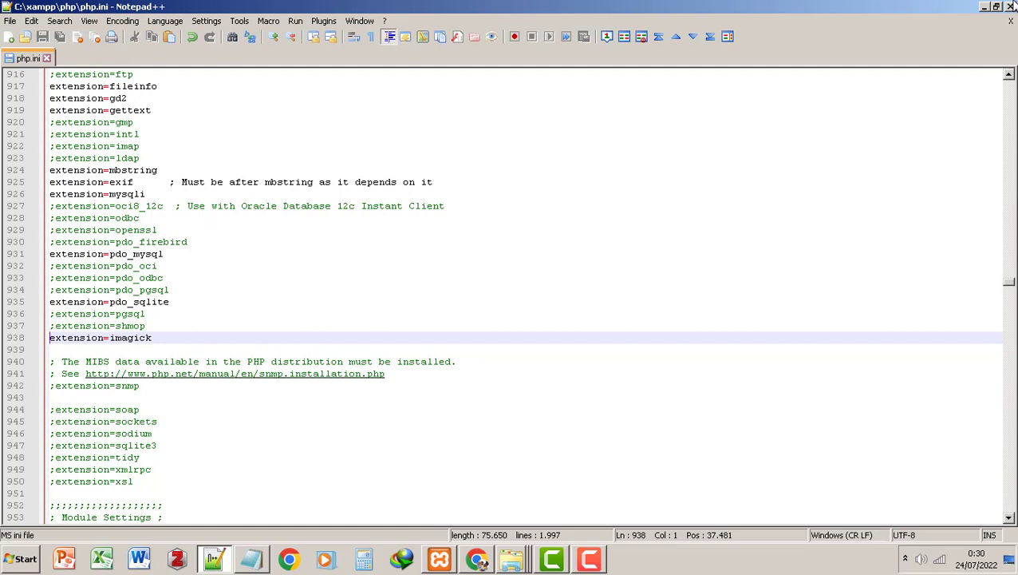
{"action": "left_click", "coordinate": [1010, 6]}
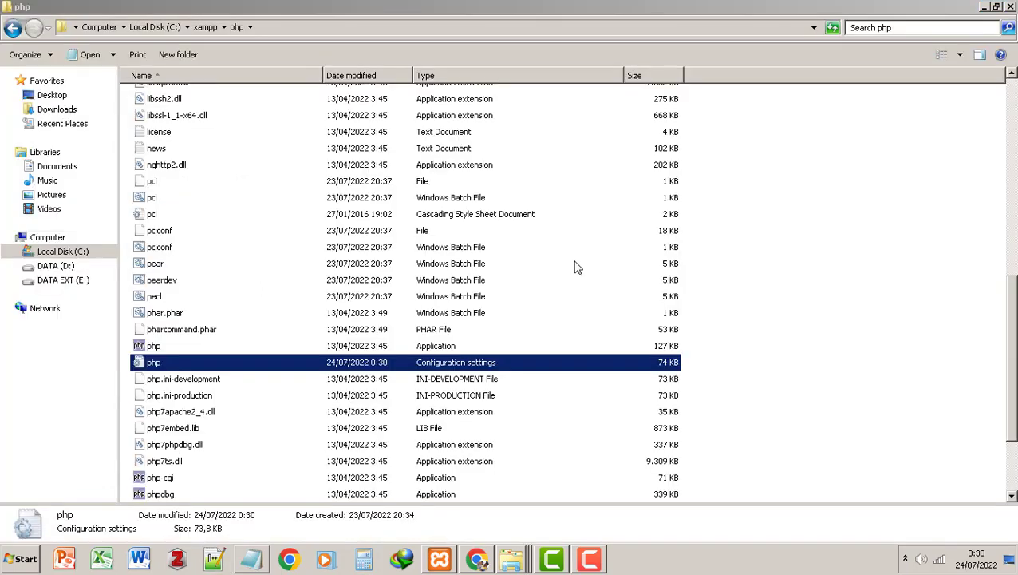
Minimize the file explorer, open localhost in a new Chrome tab and check the module status in the XAMPP Control Panel
{"action": "left_click", "coordinate": [985, 7]}
{"action": "left_click", "coordinate": [476, 559]}
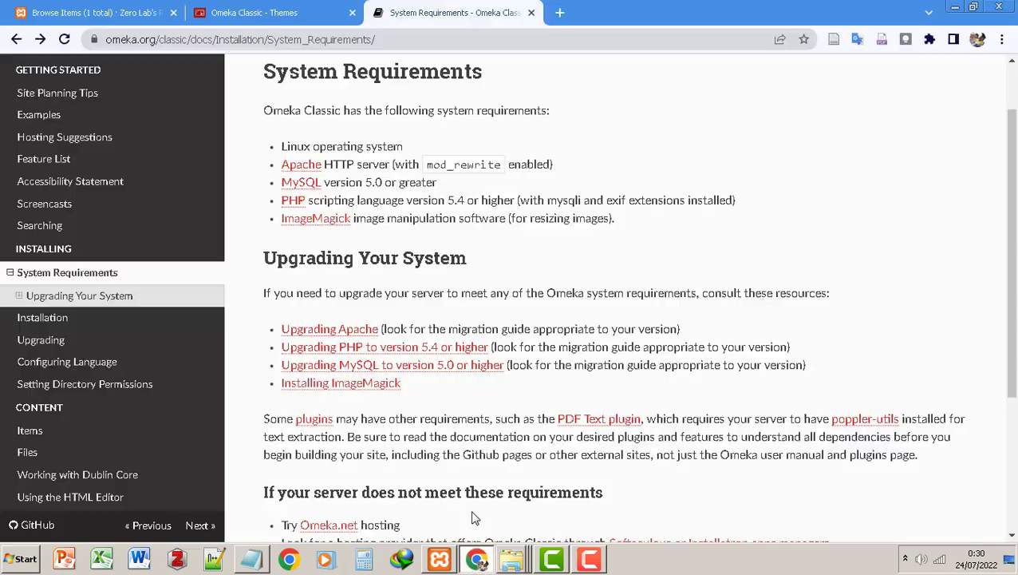
{"action": "left_click", "coordinate": [560, 12]}
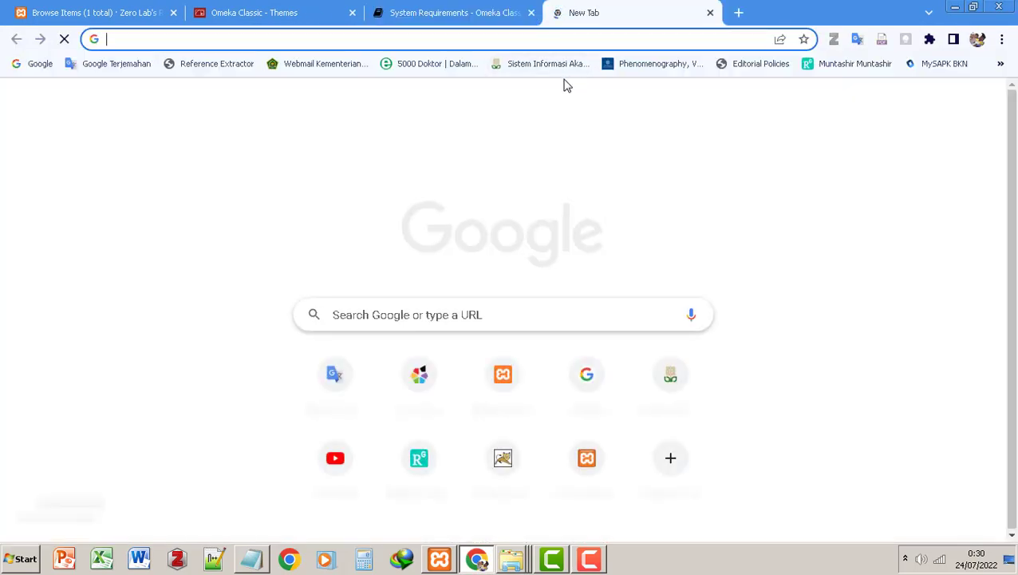
{"action": "type", "text": "localhost:4000"}
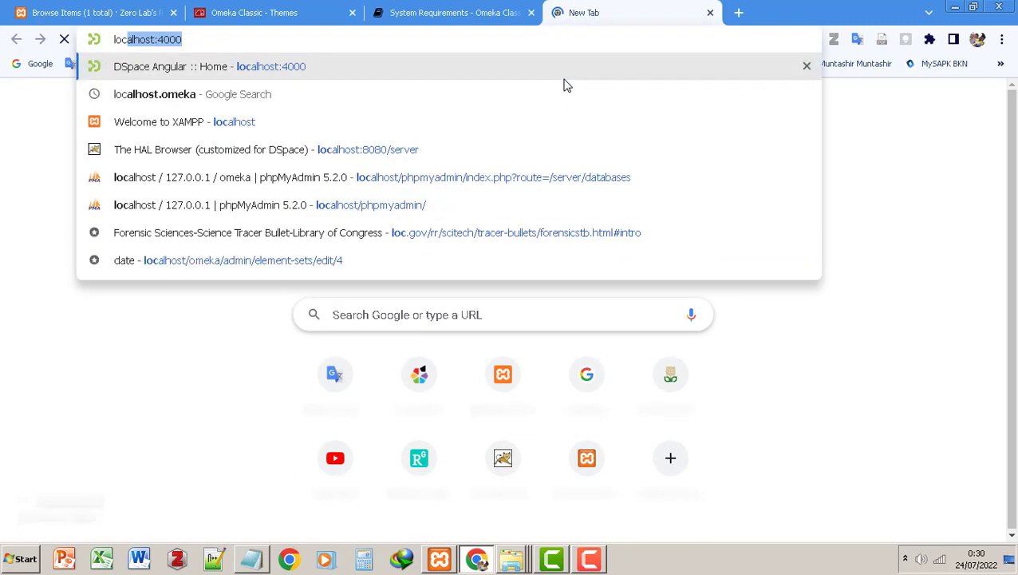
{"action": "key", "text": "Right"}
{"action": "key", "text": "BackSpace"}
{"action": "key", "text": "BackSpace"}
{"action": "key", "text": "BackSpace"}
{"action": "key", "text": "BackSpace"}
{"action": "key", "text": "BackSpace"}
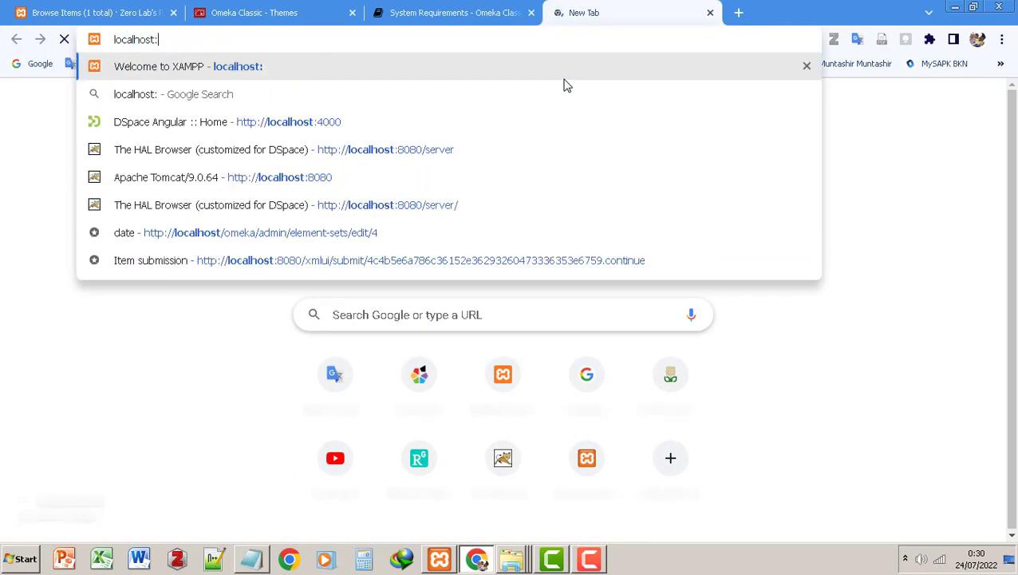
{"action": "key", "text": "Return"}
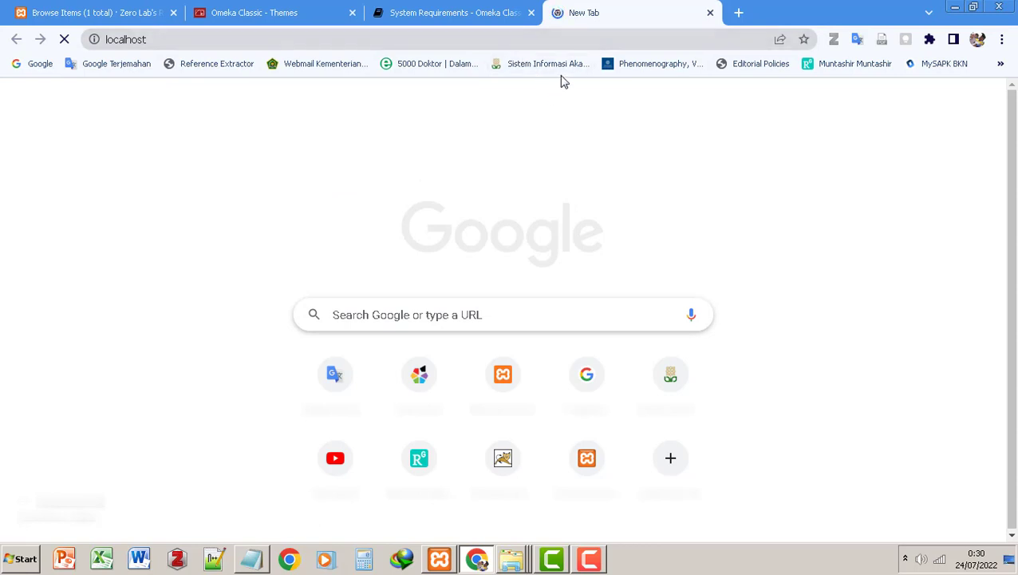
{"action": "left_click", "coordinate": [439, 560]}
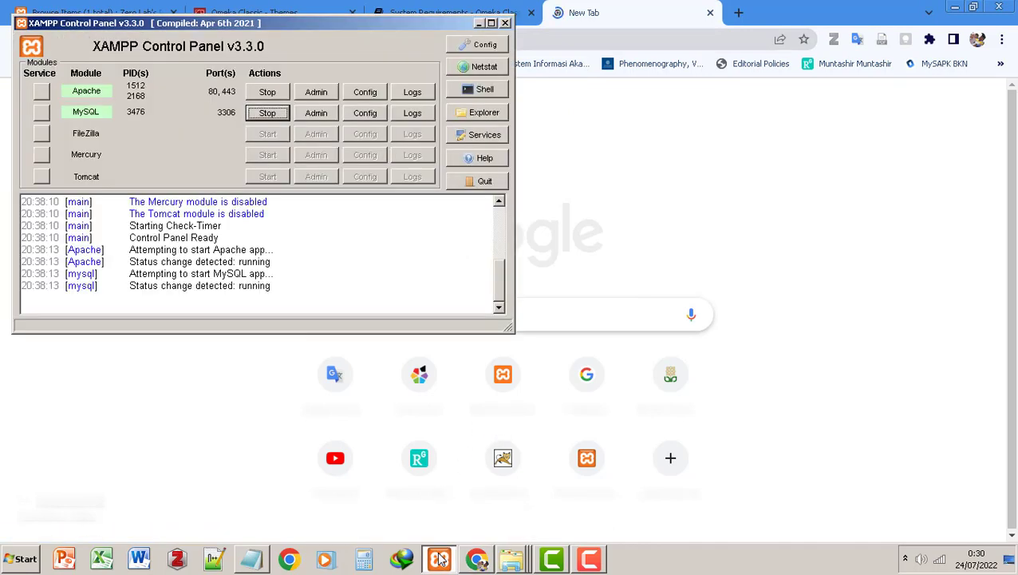
{"action": "left_click", "coordinate": [439, 560]}
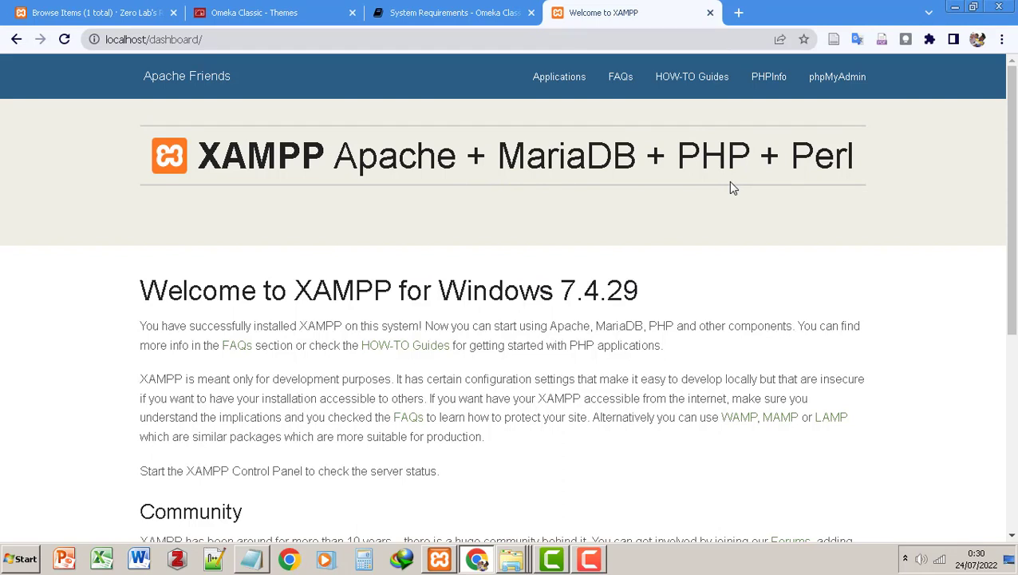
Open the PHPInfo page from the XAMPP dashboard and look for an imagick section between iconv and json
{"action": "left_click", "coordinate": [769, 77]}
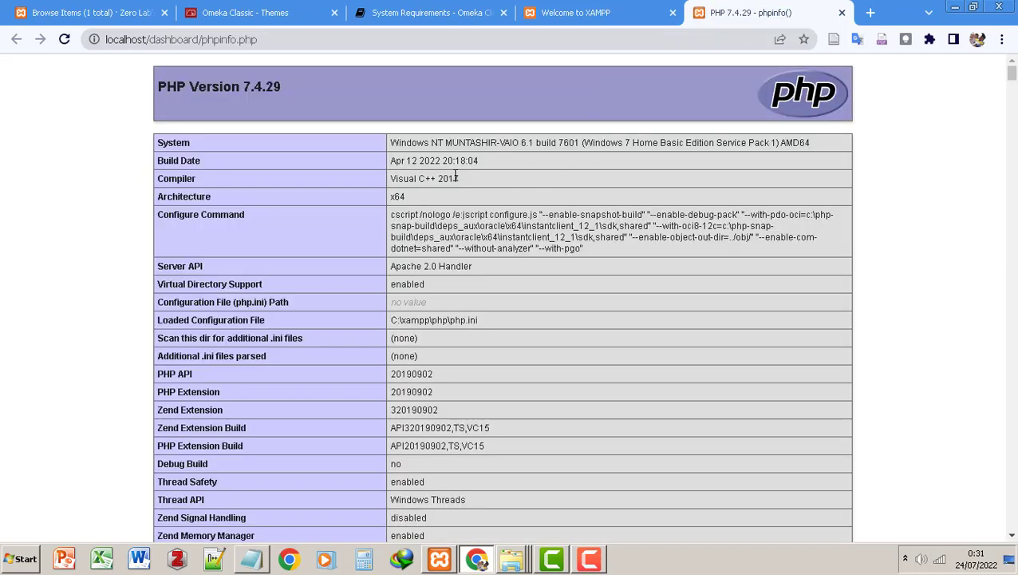
{"action": "scroll", "coordinate": [801, 194], "scroll_direction": "down", "scroll_amount": 15}
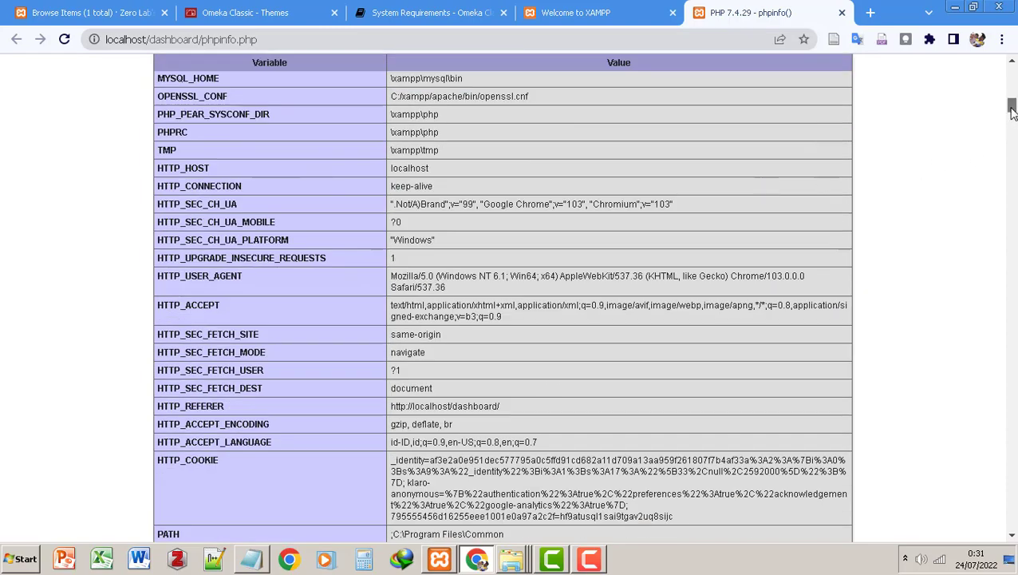
{"action": "left_click_drag", "start_coordinate": [1012, 112], "coordinate": [1012, 142]}
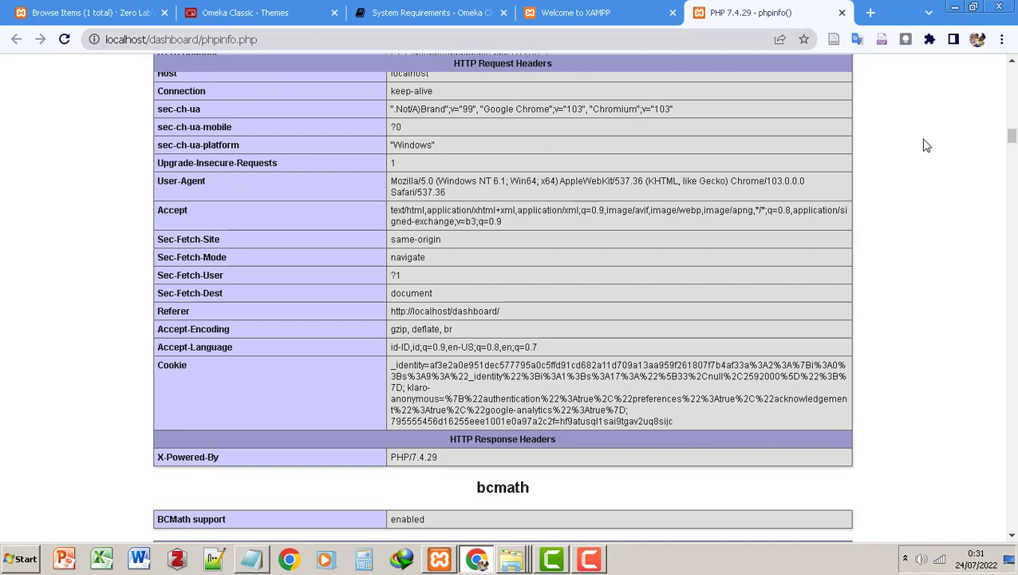
{"action": "left_click_drag", "start_coordinate": [1012, 142], "coordinate": [1012, 275]}
{"action": "scroll", "coordinate": [697, 214], "scroll_direction": "down", "scroll_amount": 1}
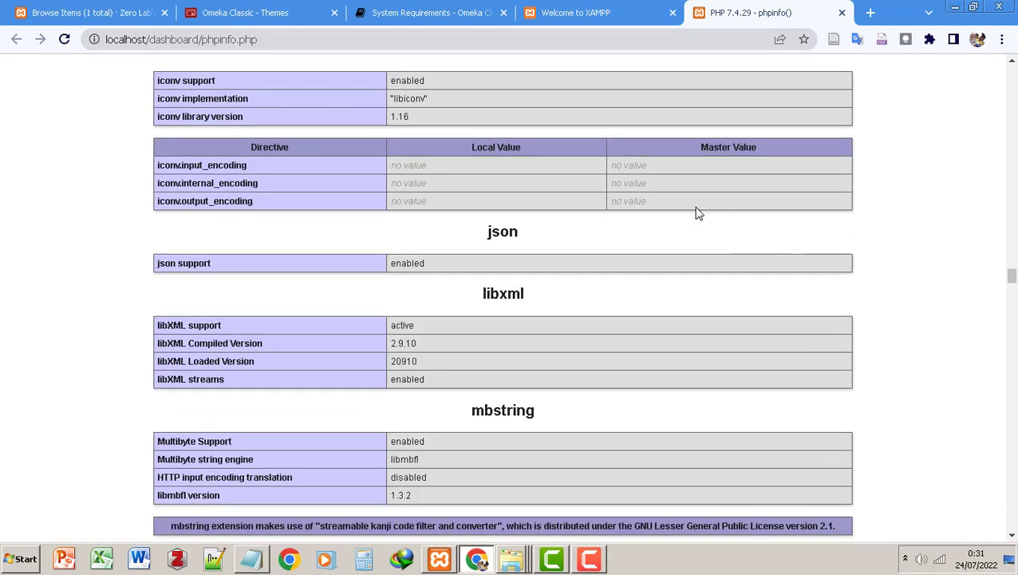
{"action": "scroll", "coordinate": [639, 193], "scroll_direction": "up", "scroll_amount": 3}
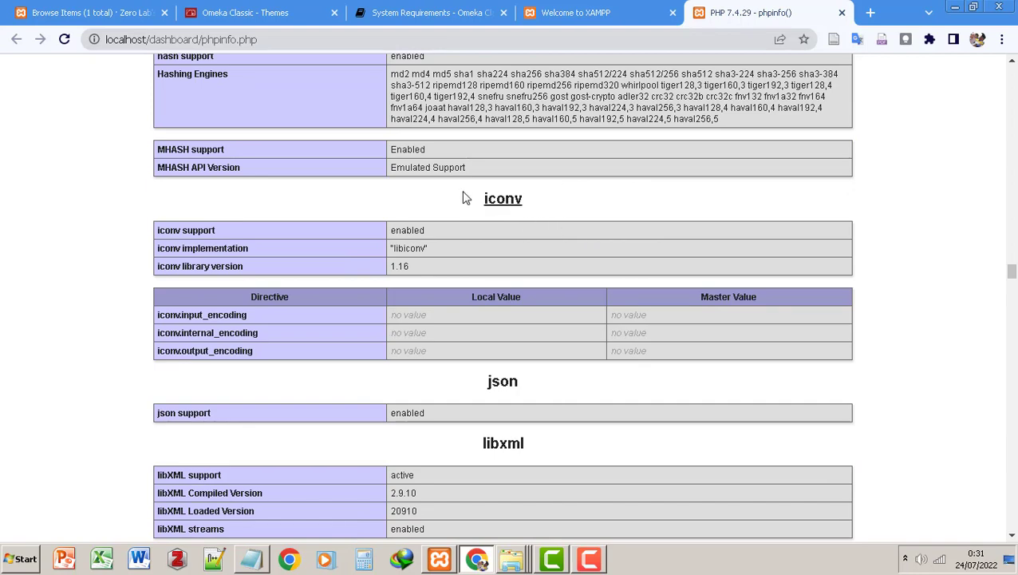
{"action": "scroll", "coordinate": [559, 203], "scroll_direction": "up", "scroll_amount": 2}
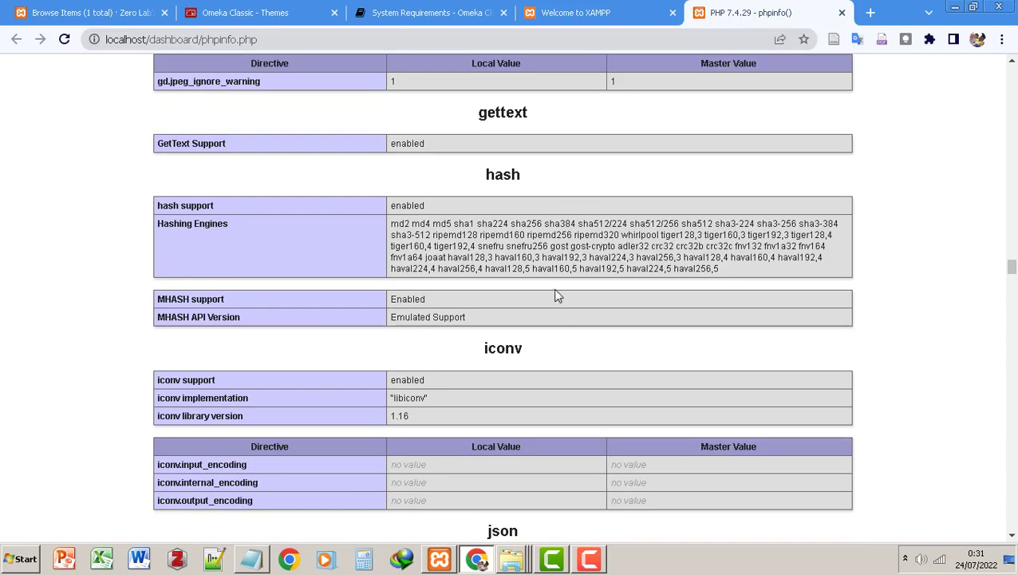
{"action": "scroll", "coordinate": [526, 350], "scroll_direction": "down", "scroll_amount": 2}
{"action": "scroll", "coordinate": [469, 381], "scroll_direction": "down", "scroll_amount": 3}
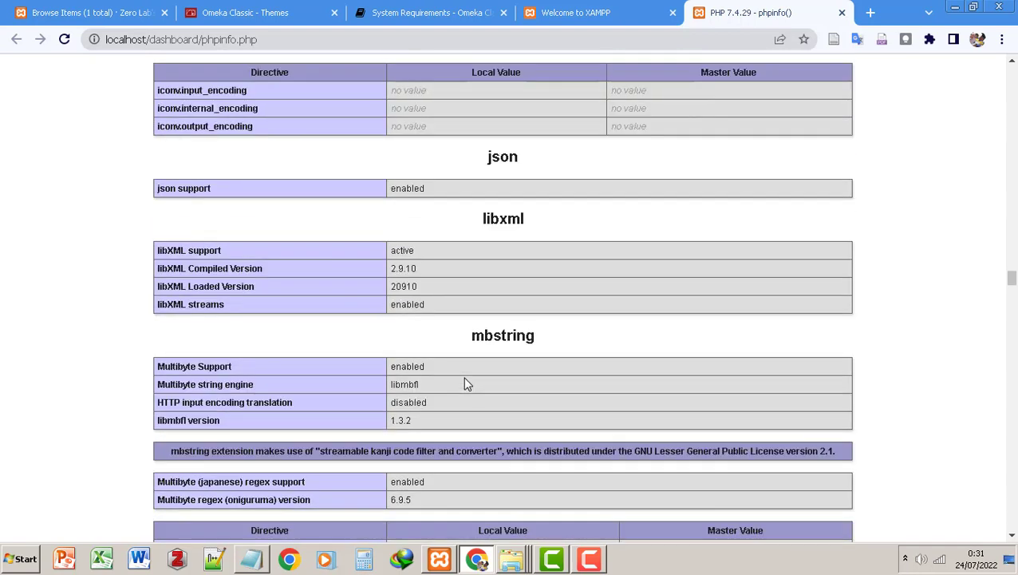
{"action": "scroll", "coordinate": [465, 384], "scroll_direction": "up", "scroll_amount": 3}
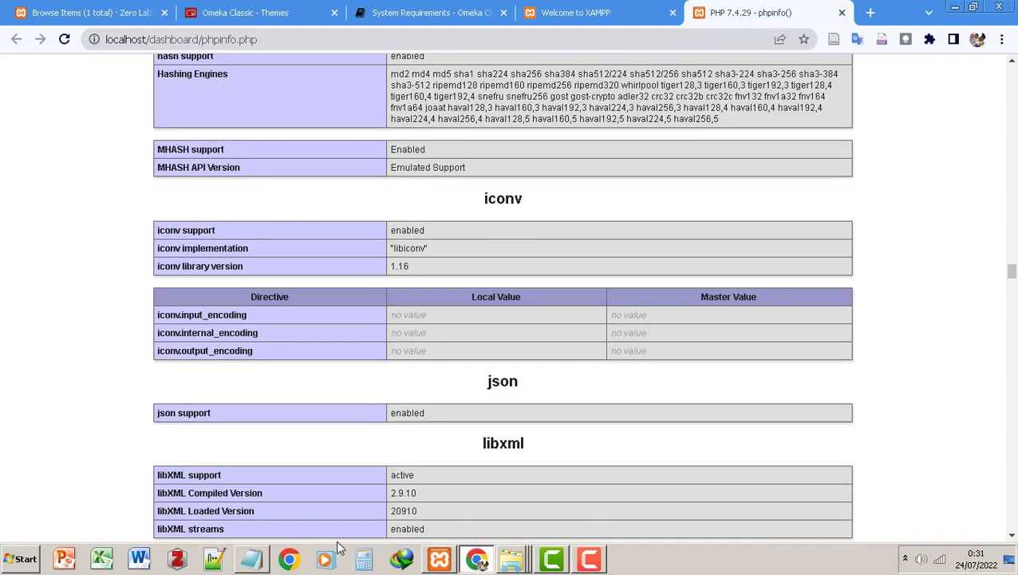
Recheck the restart instruction in the notes, then stop and start Apache in the XAMPP Control Panel and return to the notes
{"action": "left_click", "coordinate": [449, 561]}
{"action": "left_click", "coordinate": [254, 557]}
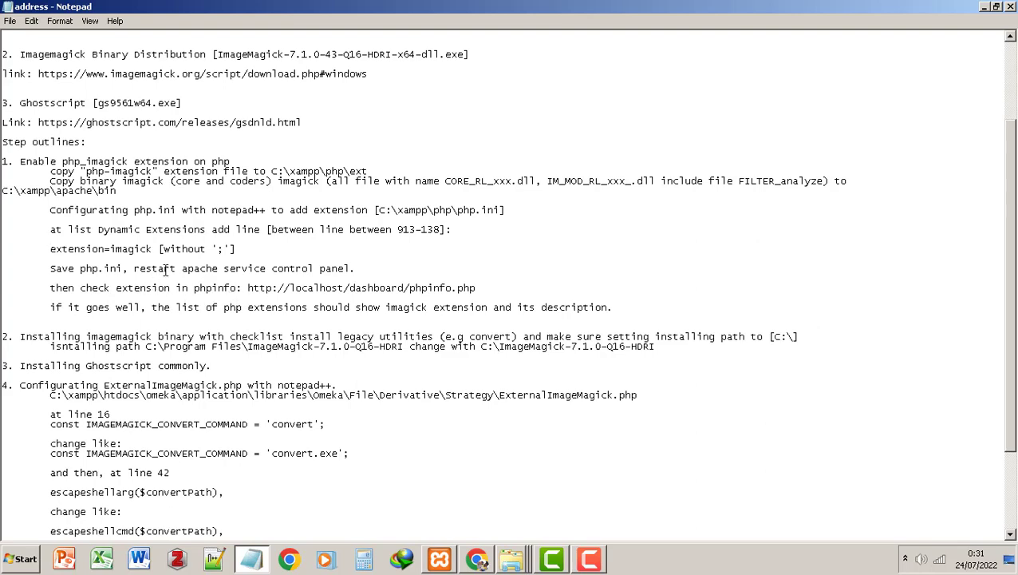
{"action": "left_click", "coordinate": [444, 559]}
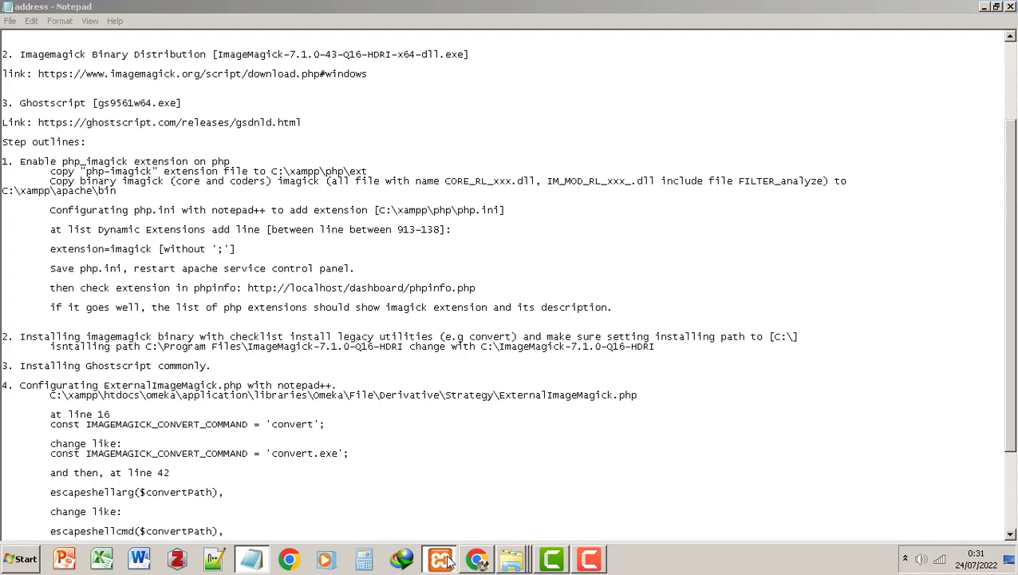
{"action": "left_click", "coordinate": [266, 95]}
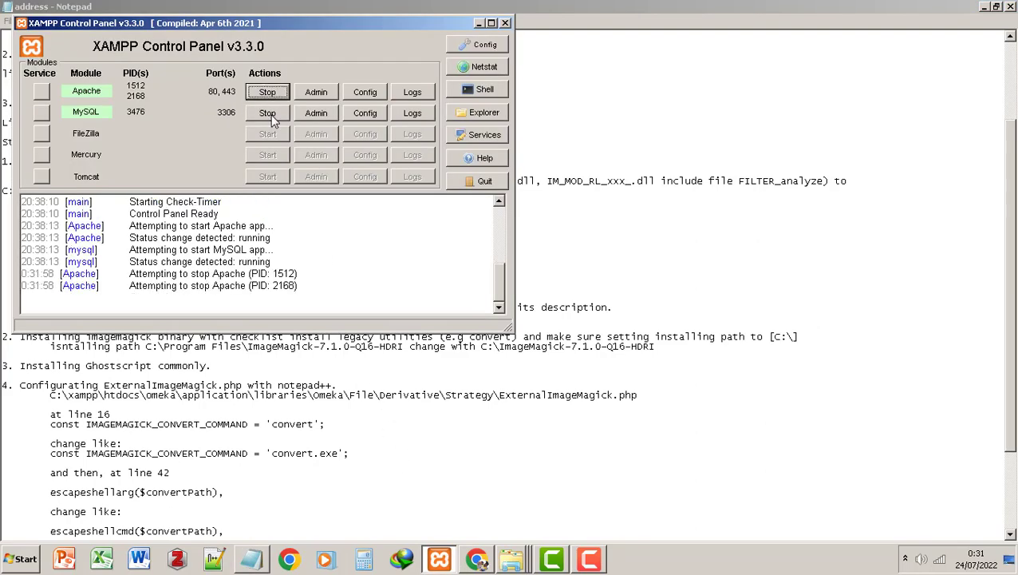
{"action": "left_click", "coordinate": [267, 91]}
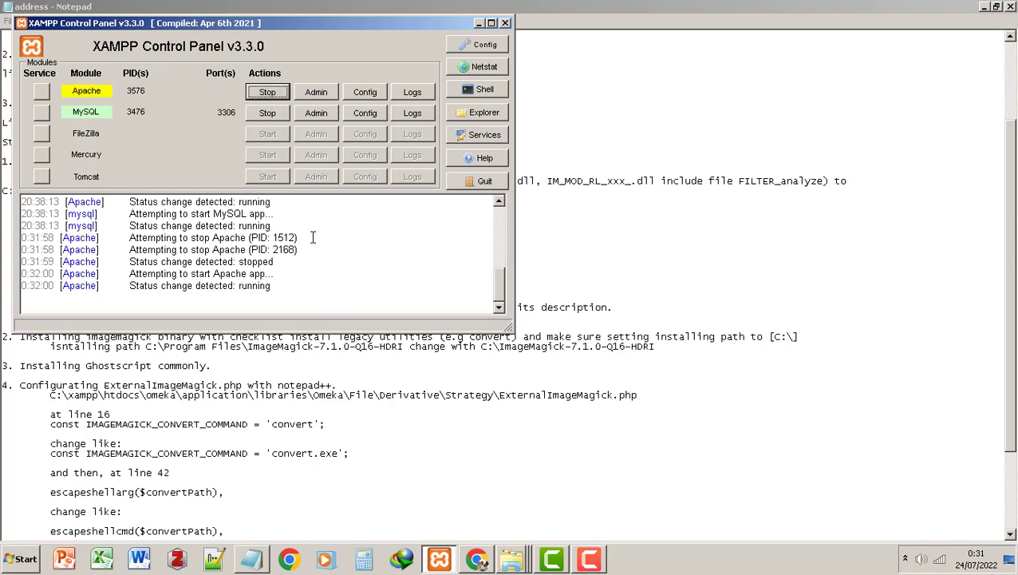
{"action": "left_click", "coordinate": [656, 253]}
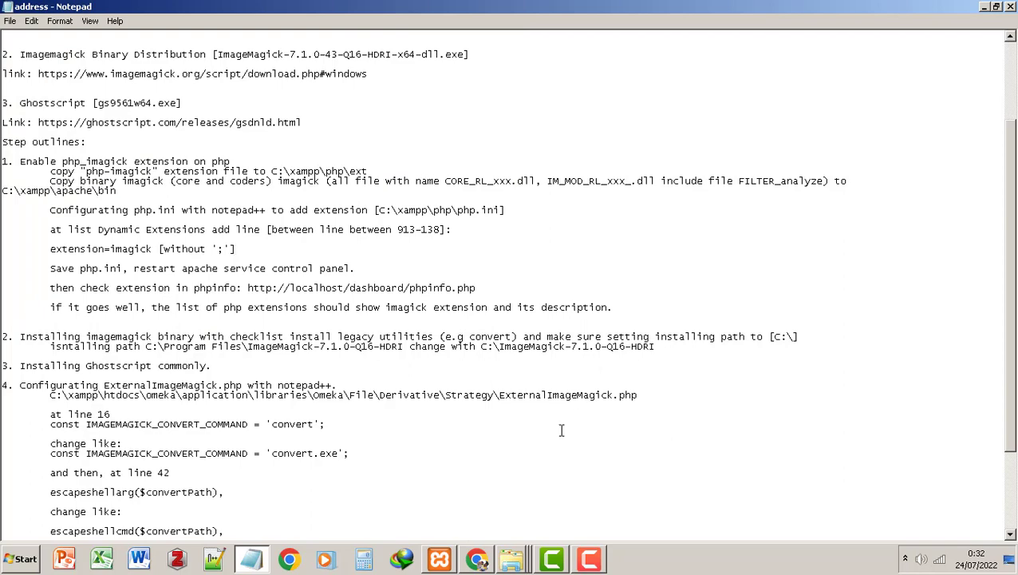
Switch to Chrome, reload the phpinfo page and check the imagick section below iconv
{"action": "left_click", "coordinate": [477, 558]}
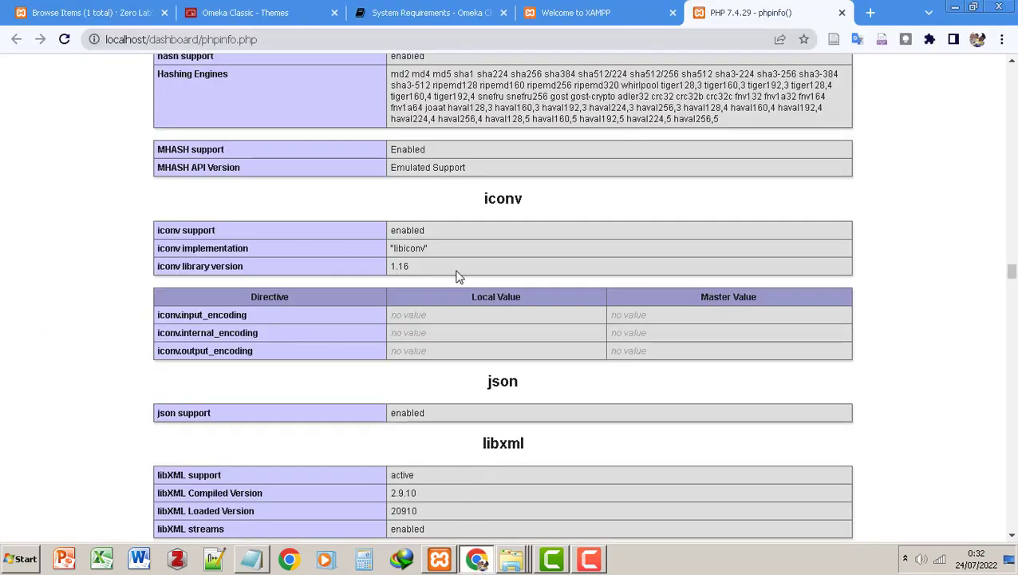
{"action": "left_click", "coordinate": [64, 40]}
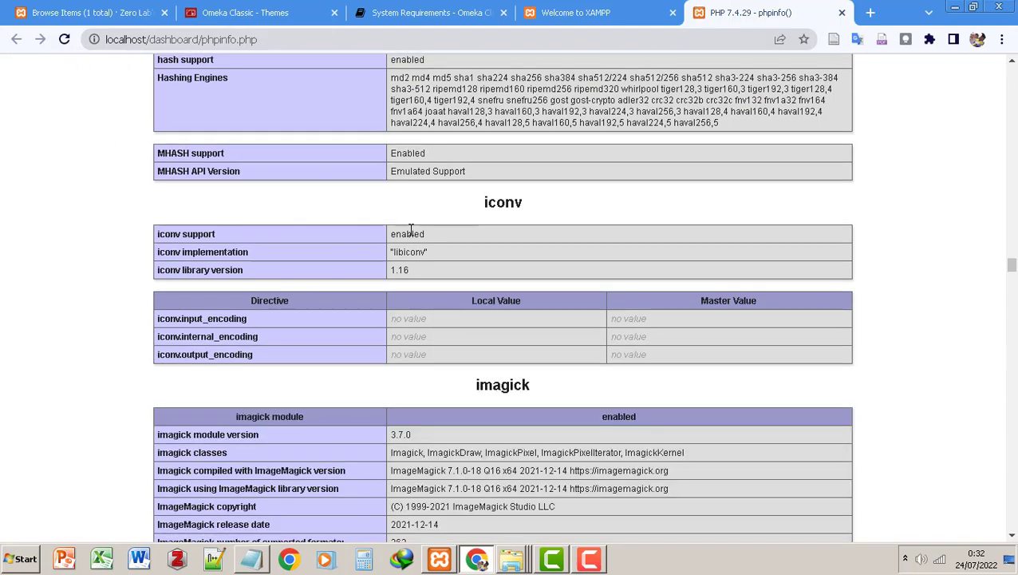
{"action": "scroll", "coordinate": [490, 243], "scroll_direction": "down", "scroll_amount": 4}
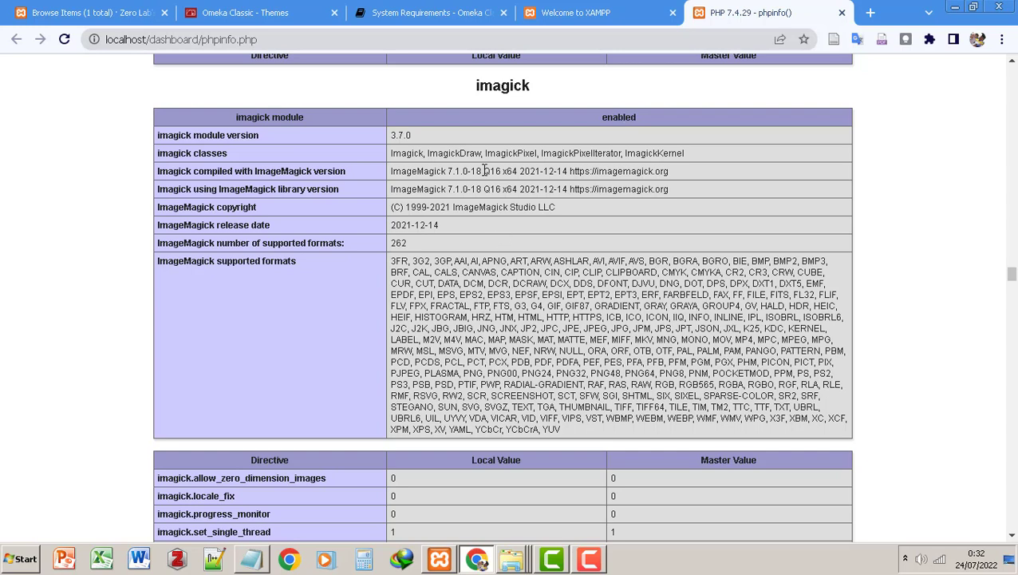
{"action": "scroll", "coordinate": [473, 257], "scroll_direction": "down", "scroll_amount": 1}
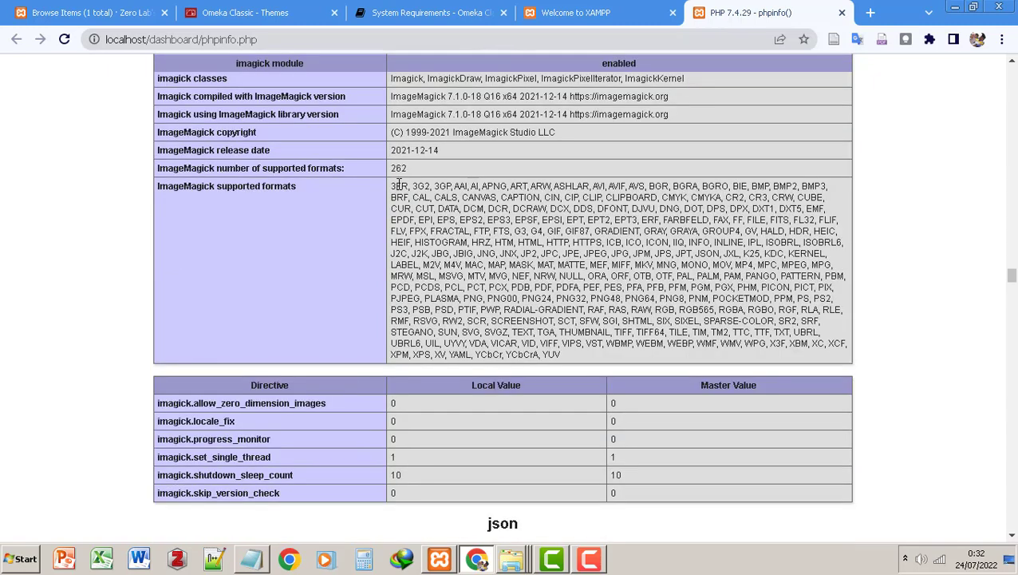
Examine the list of ImageMagick supported formats in the imagick section of phpinfo
{"action": "left_click_drag", "start_coordinate": [391, 187], "coordinate": [587, 365]}
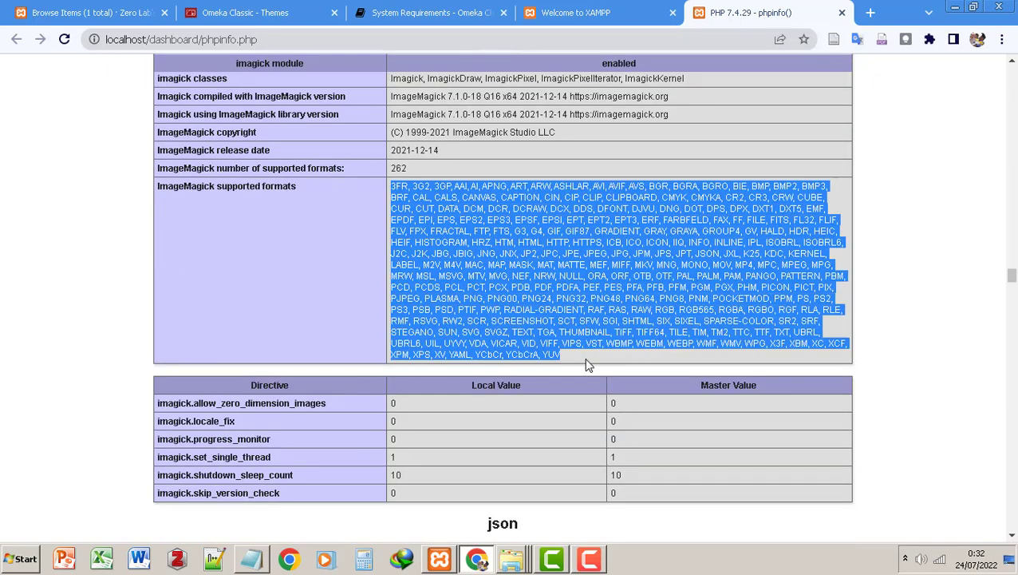
{"action": "scroll", "coordinate": [595, 313], "scroll_direction": "up", "scroll_amount": 4}
{"action": "scroll", "coordinate": [560, 312], "scroll_direction": "down", "scroll_amount": 3}
{"action": "left_click", "coordinate": [528, 308]}
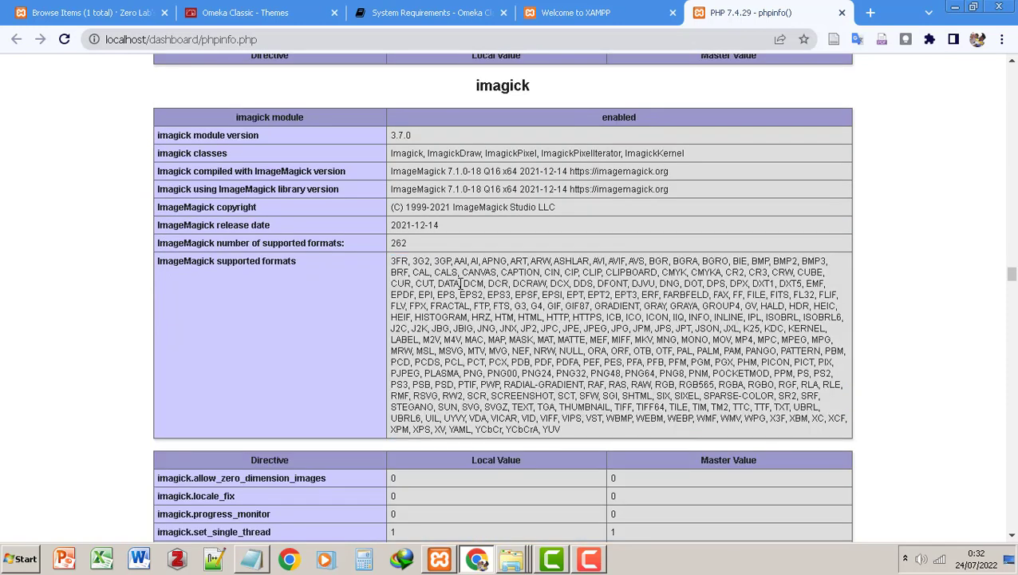
{"action": "left_click_drag", "start_coordinate": [393, 261], "coordinate": [578, 438]}
{"action": "left_click", "coordinate": [578, 437]}
Return to the address notes in Notepad and review the step 1 instructions for enabling the php_imagick extension
{"action": "left_click", "coordinate": [251, 559]}
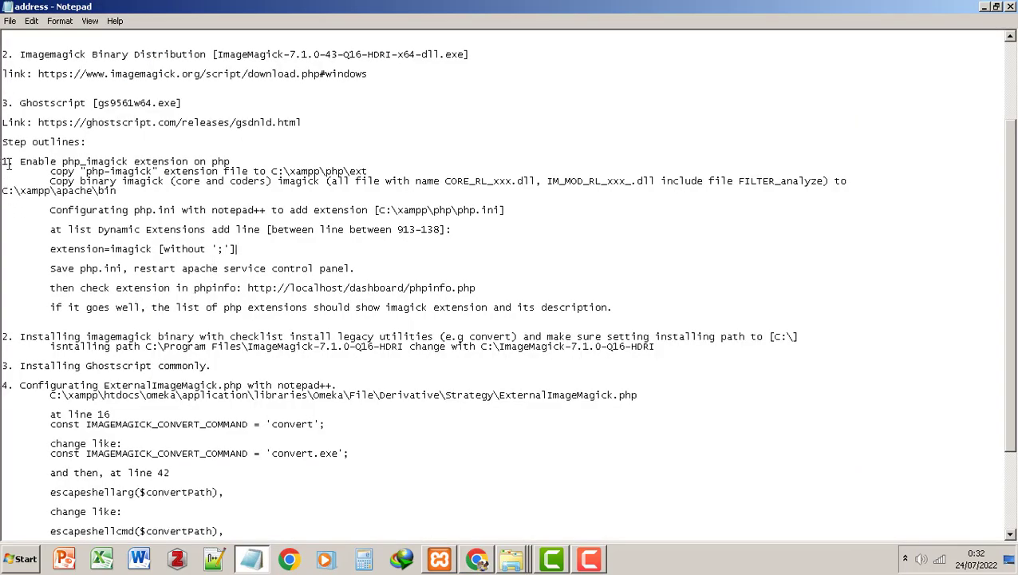
{"action": "left_click_drag", "start_coordinate": [7, 162], "coordinate": [555, 317]}
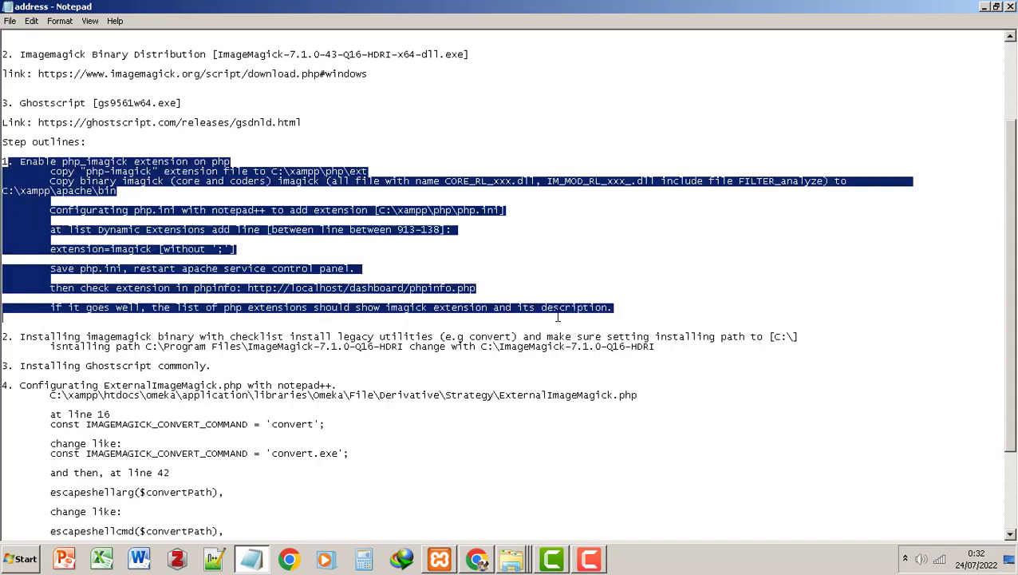
{"action": "scroll", "coordinate": [237, 328], "scroll_direction": "down", "scroll_amount": 2}
{"action": "scroll", "coordinate": [205, 304], "scroll_direction": "down", "scroll_amount": 2}
{"action": "left_click", "coordinate": [194, 244]}
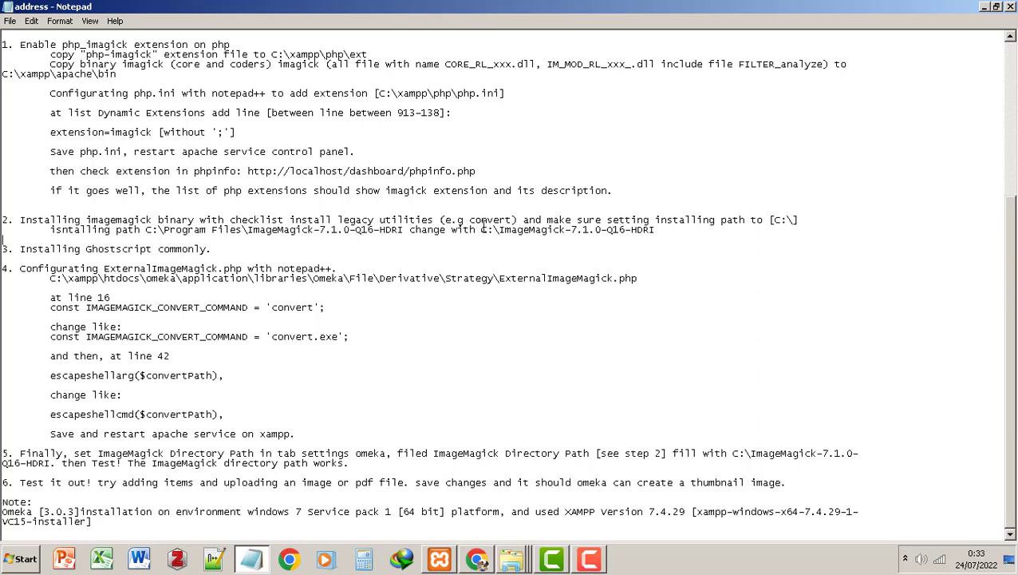
Read step 2 of the notes, covering the legacy utilities (convert) option and the replacement installation path for ImageMagick
{"action": "left_click_drag", "start_coordinate": [512, 220], "coordinate": [3, 219]}
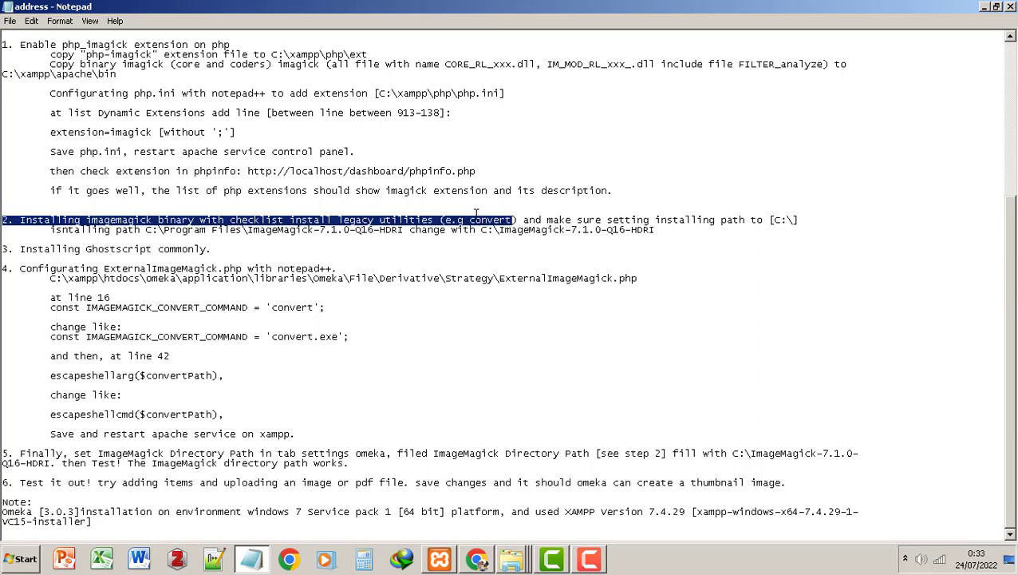
{"action": "double_click", "coordinate": [472, 219]}
{"action": "left_click", "coordinate": [469, 220]}
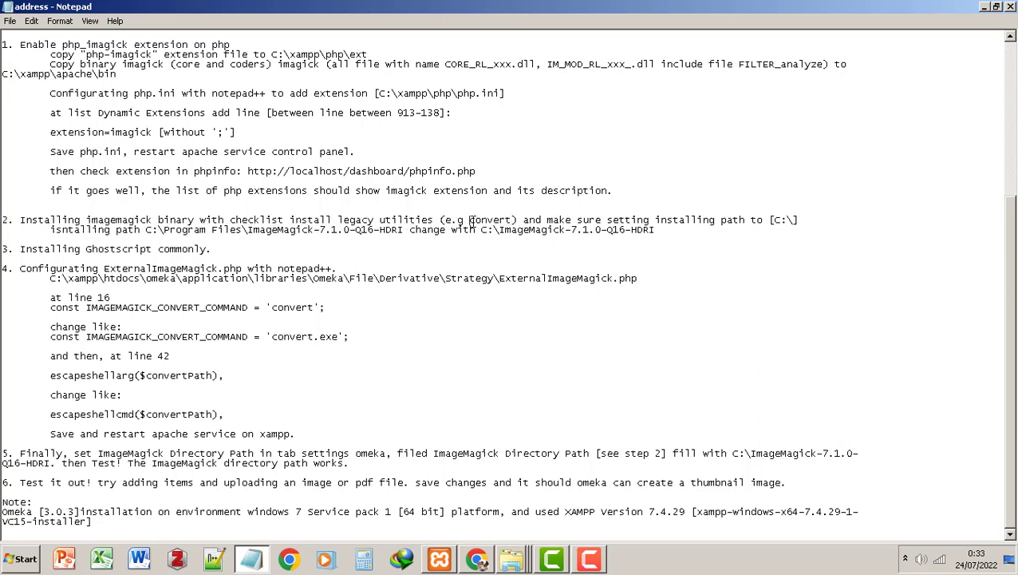
{"action": "left_click_drag", "start_coordinate": [471, 220], "coordinate": [518, 221]}
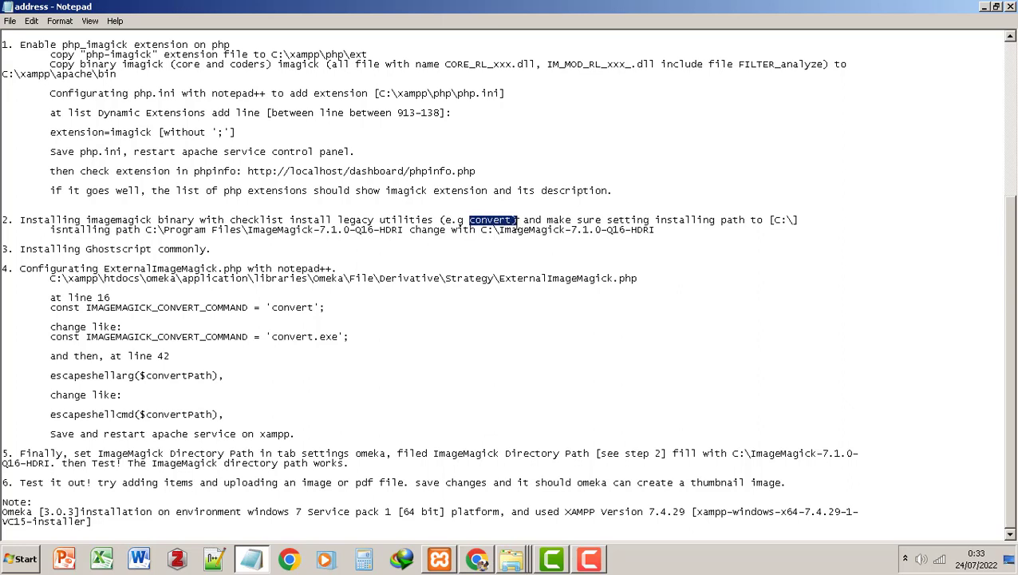
{"action": "left_click", "coordinate": [482, 244]}
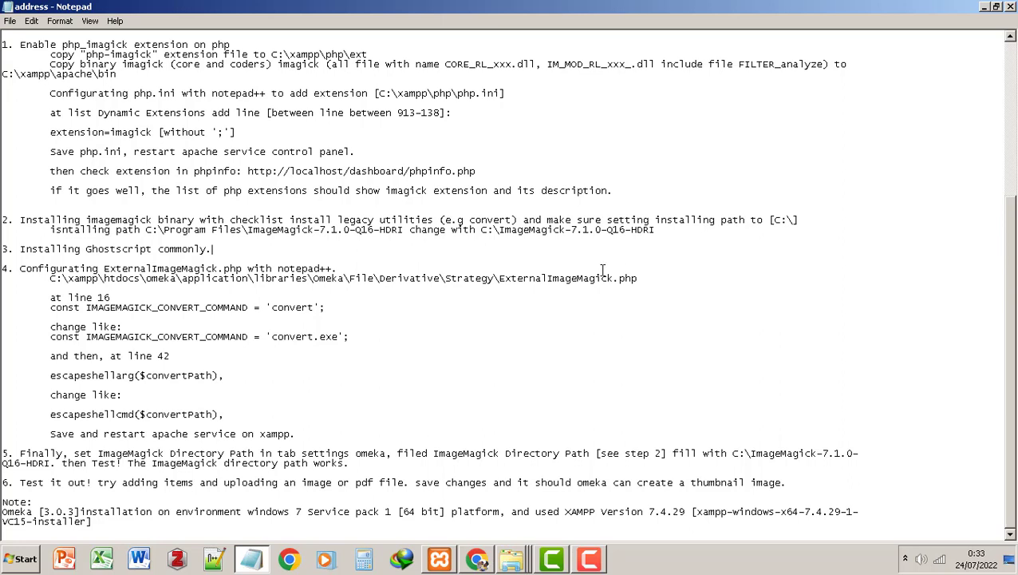
{"action": "left_click_drag", "start_coordinate": [169, 232], "coordinate": [404, 231]}
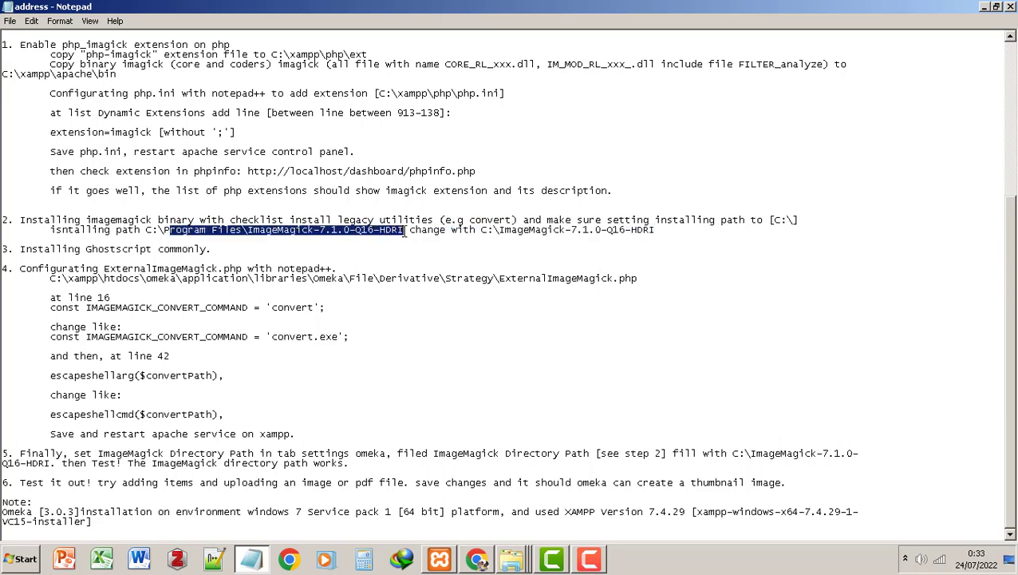
{"action": "left_click", "coordinate": [467, 241]}
{"action": "left_click_drag", "start_coordinate": [487, 231], "coordinate": [655, 233]}
{"action": "left_click", "coordinate": [663, 237]}
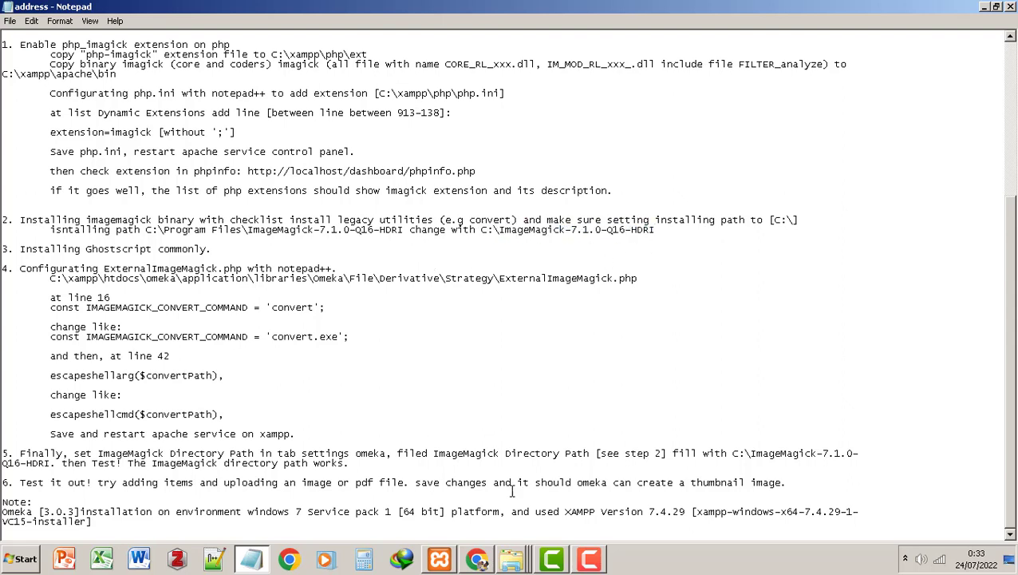
Run the ImageMagick-7.1.0-43-Q16-HDRI-x64-dll installer from the Imagemagick Compiler_64bit folder as administrator
{"action": "right_click", "coordinate": [512, 558]}
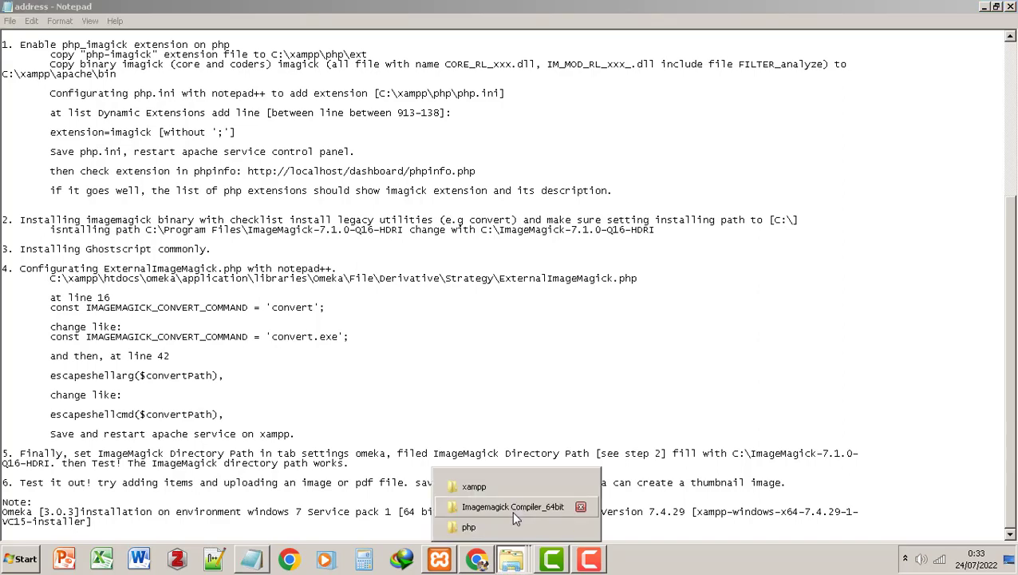
{"action": "left_click", "coordinate": [514, 509]}
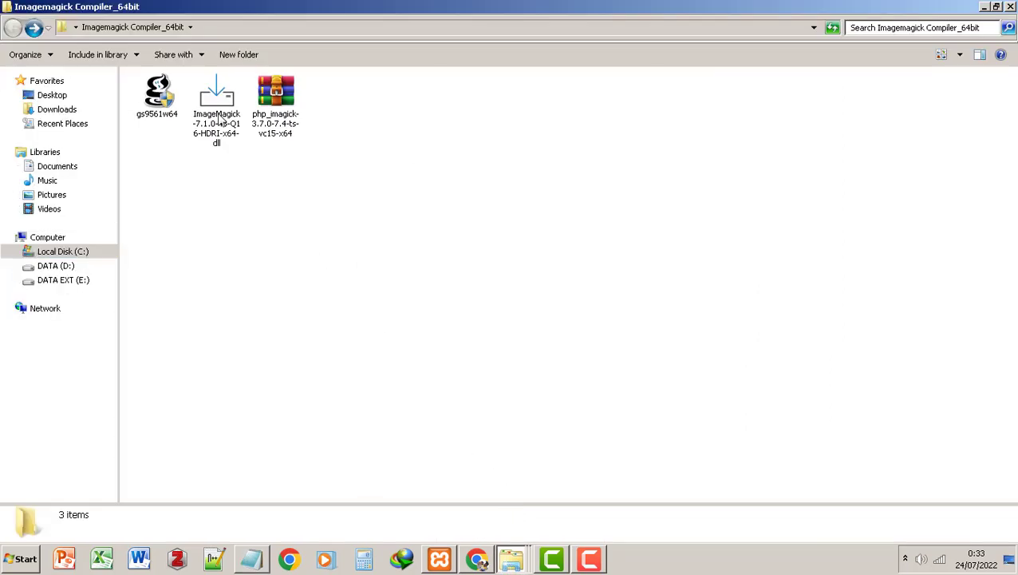
{"action": "left_click", "coordinate": [229, 134]}
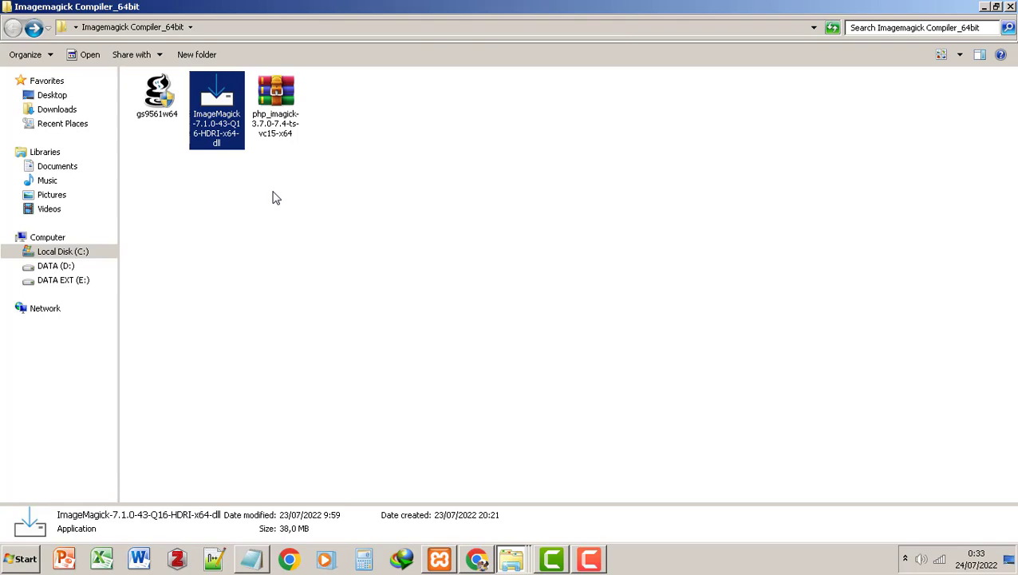
{"action": "right_click", "coordinate": [221, 115]}
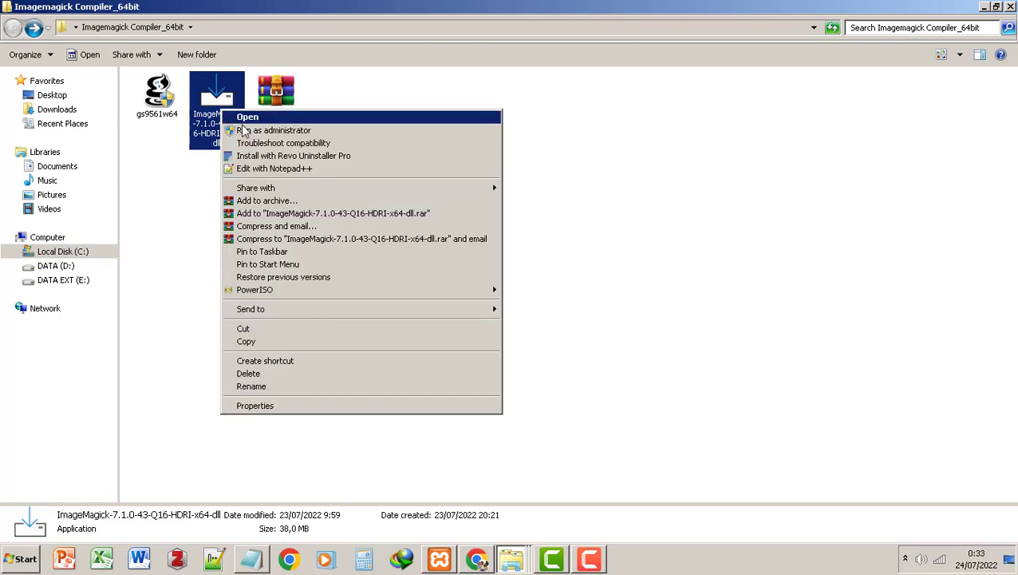
{"action": "left_click", "coordinate": [252, 130]}
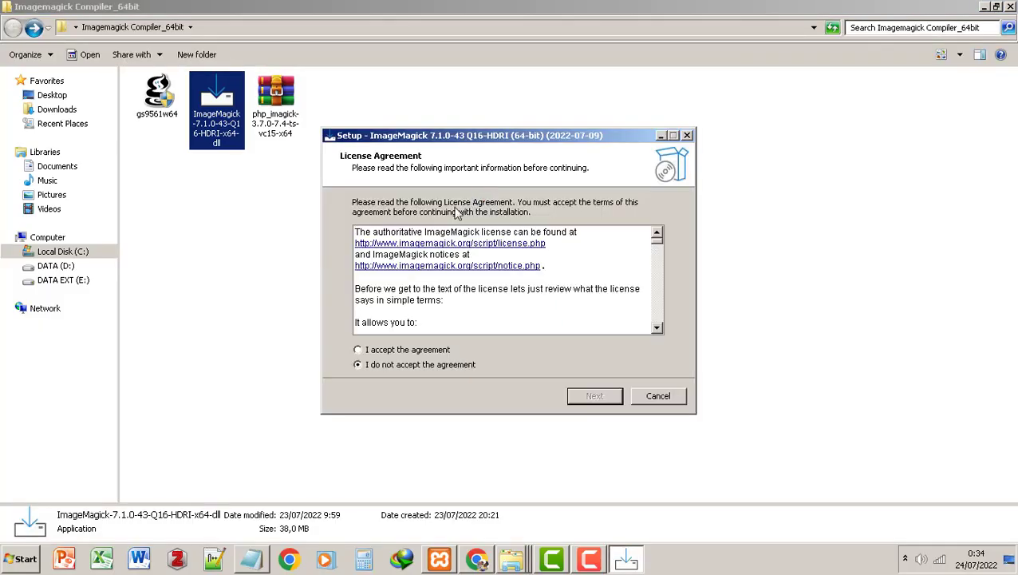
Accept the ImageMagick license agreement and continue past the information page to the destination location page
{"action": "left_click", "coordinate": [401, 353]}
{"action": "left_click", "coordinate": [594, 396]}
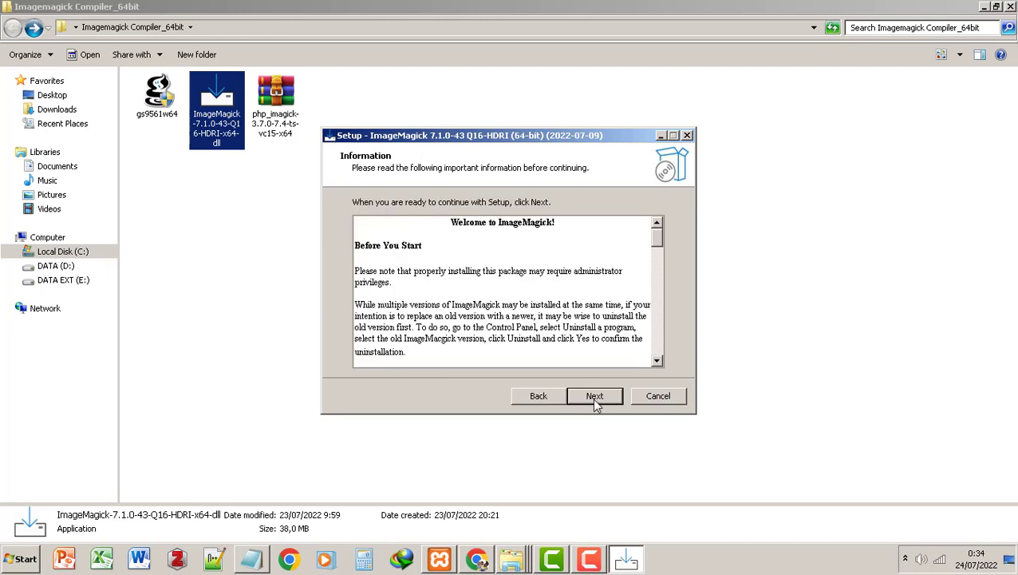
{"action": "left_click", "coordinate": [594, 396]}
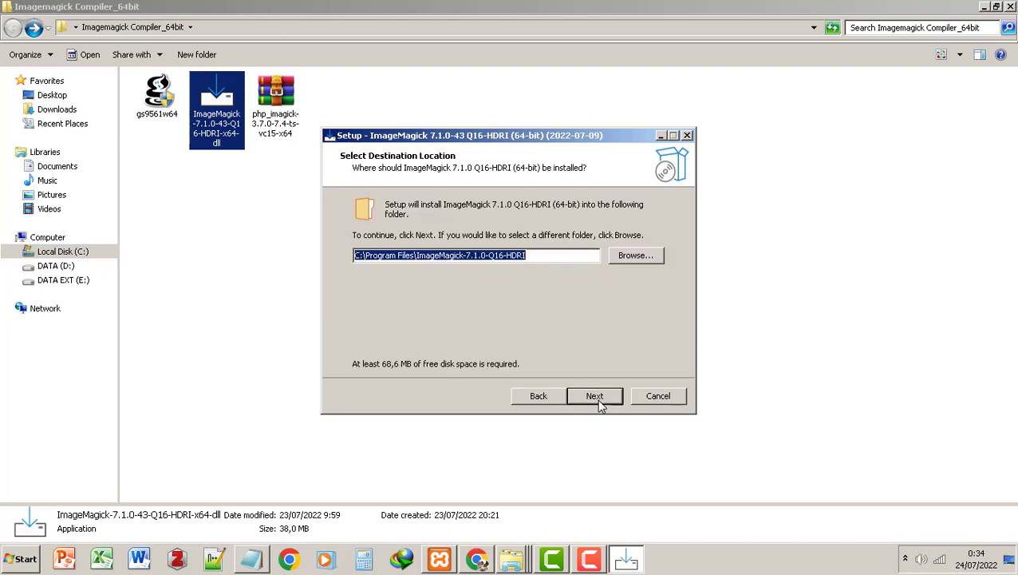
Set the ImageMagick destination folder to C:\ImageMagick-7.1.0-Q16-HDRI and continue to the Start Menu folder page
{"action": "left_click", "coordinate": [487, 257]}
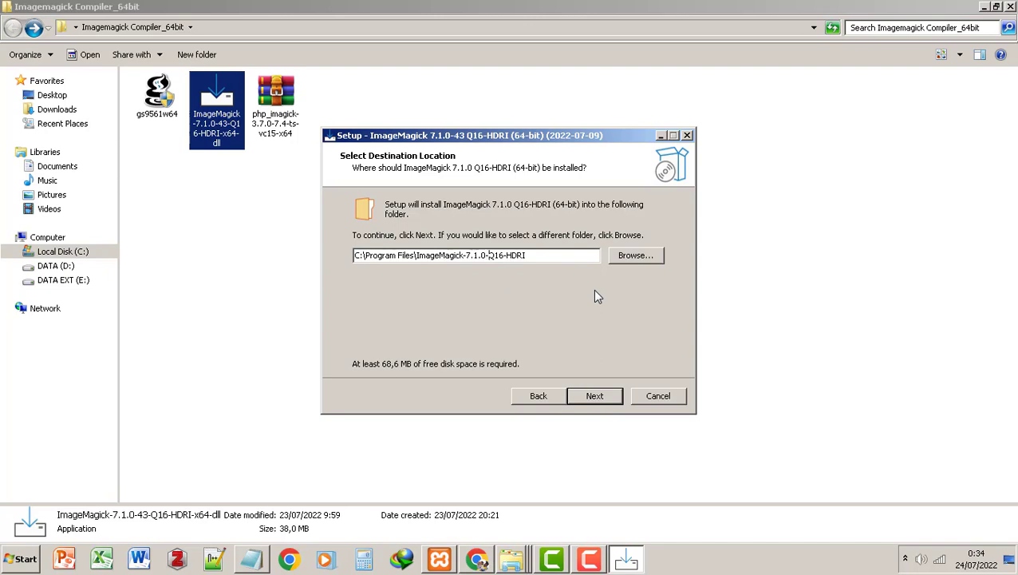
{"action": "key", "text": "End"}
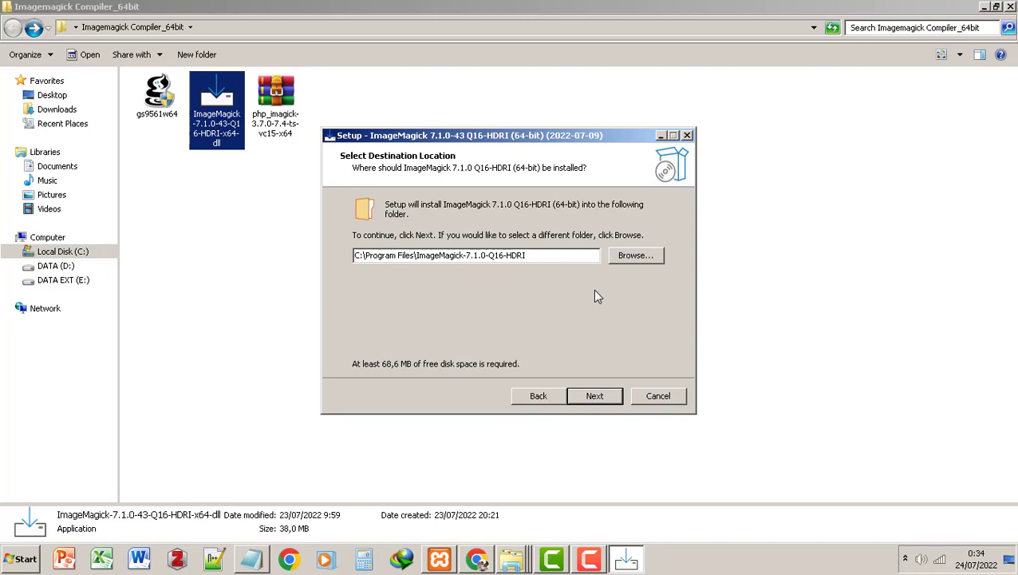
{"action": "key", "text": "Left"}
{"action": "key", "text": "Left"}
{"action": "key", "text": "Left"}
{"action": "key", "text": "Left"}
{"action": "key", "text": "Left"}
{"action": "key", "text": "Left"}
{"action": "key", "text": "Left"}
{"action": "key", "text": "Left"}
{"action": "key", "text": "Left"}
{"action": "key", "text": "Left"}
{"action": "key", "text": "Left"}
{"action": "key", "text": "Left"}
{"action": "key", "text": "Left"}
{"action": "key", "text": "Left"}
{"action": "key", "text": "Left"}
{"action": "key", "text": "Left"}
{"action": "key", "text": "Left"}
{"action": "key", "text": "Left"}
{"action": "key", "text": "Left"}
{"action": "key", "text": "Left"}
{"action": "key", "text": "BackSpace"}
{"action": "key", "text": "BackSpace"}
{"action": "key", "text": "BackSpace"}
{"action": "key", "text": "BackSpace"}
{"action": "key", "text": "BackSpace"}
{"action": "key", "text": "BackSpace"}
{"action": "key", "text": "BackSpace"}
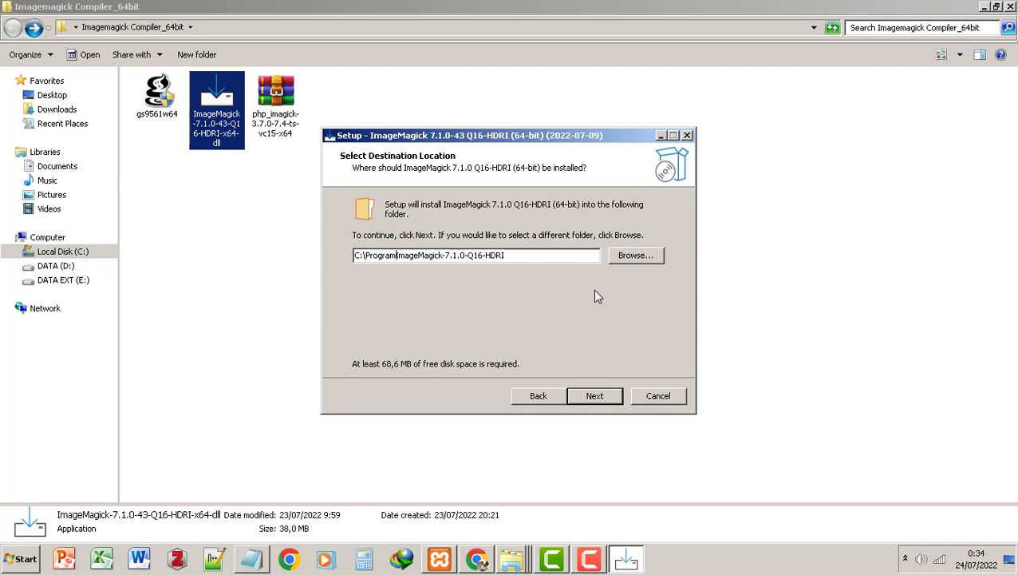
{"action": "key", "text": "BackSpace"}
{"action": "key", "text": "BackSpace"}
{"action": "key", "text": "BackSpace"}
{"action": "key", "text": "BackSpace"}
{"action": "key", "text": "BackSpace"}
{"action": "key", "text": "BackSpace"}
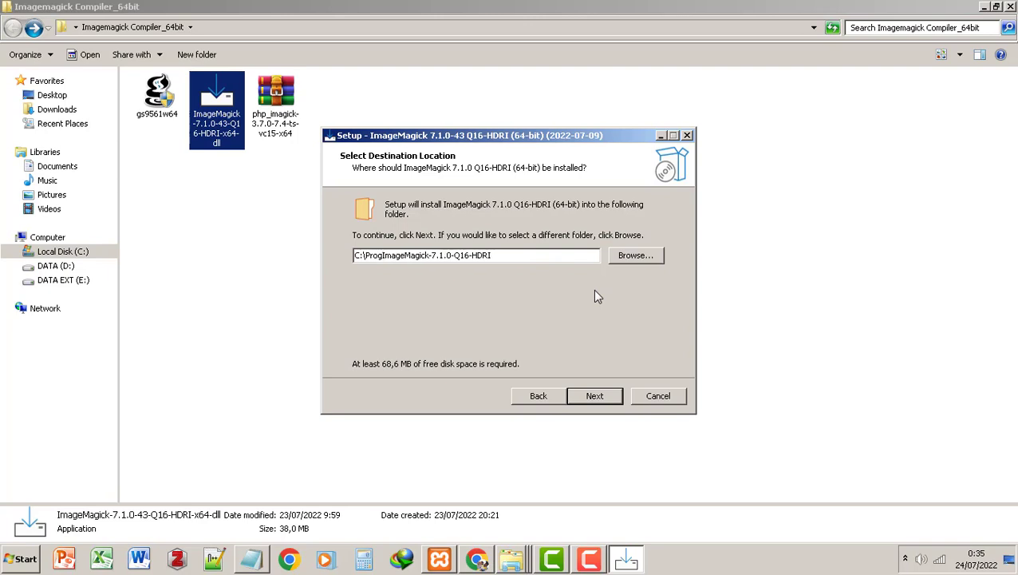
{"action": "key", "text": "BackSpace"}
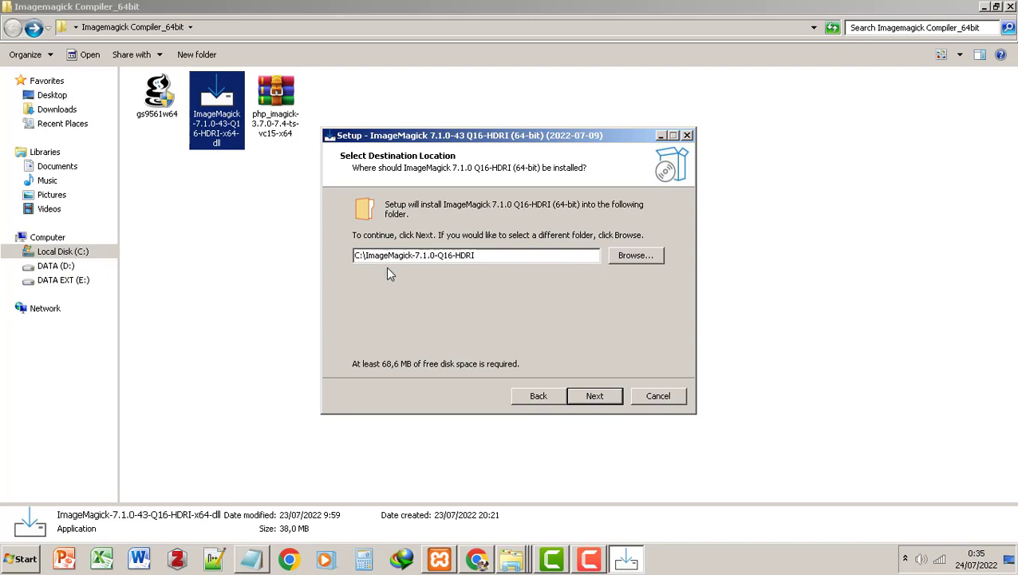
{"action": "left_click", "coordinate": [595, 397]}
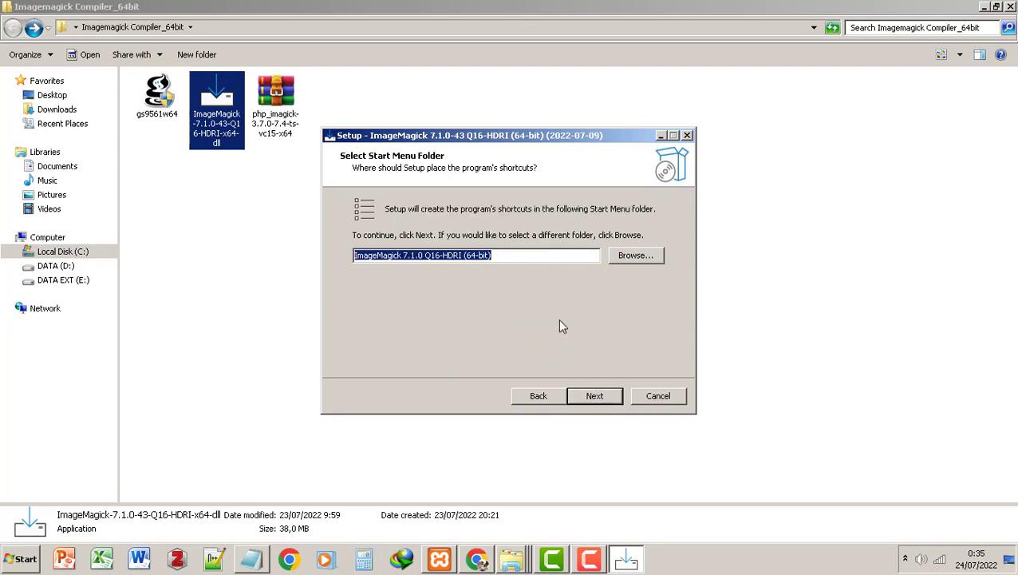
Keep the default Start Menu folder and add the "Install legacy utilities (e.g. convert)" task to the ImageMagick setup
{"action": "left_click", "coordinate": [604, 401]}
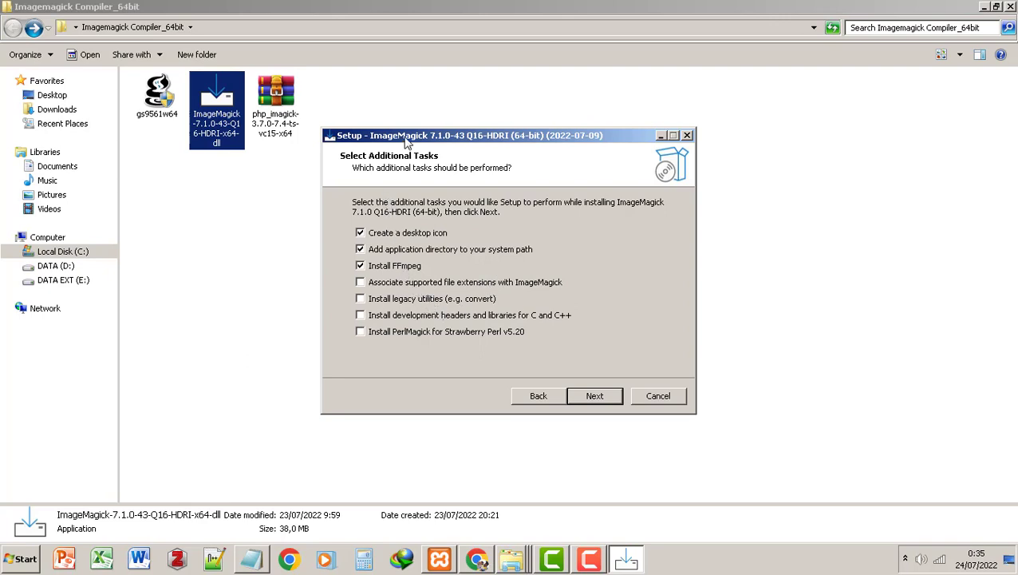
{"action": "left_click_drag", "start_coordinate": [405, 140], "coordinate": [355, 142]}
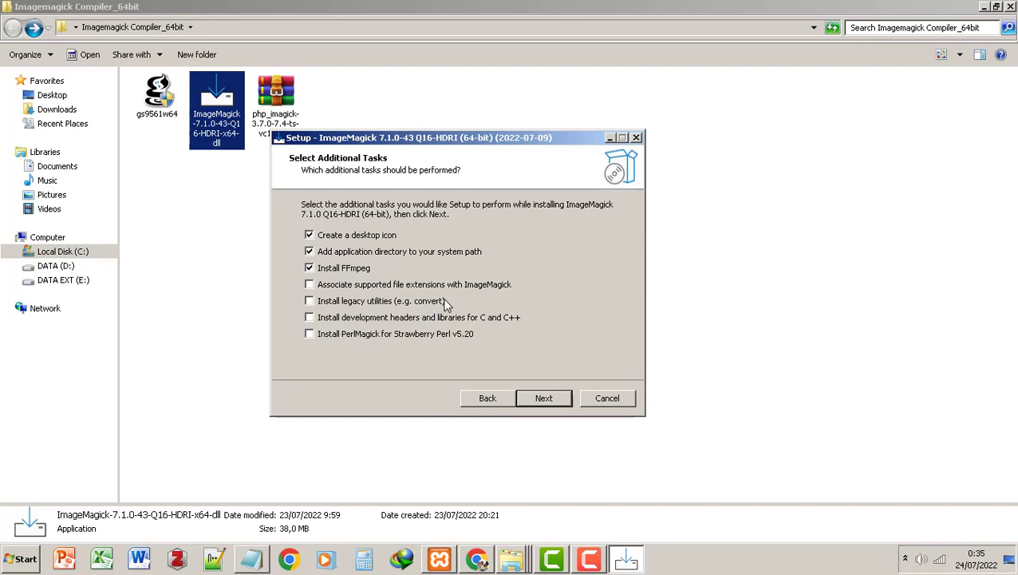
{"action": "left_click", "coordinate": [309, 302]}
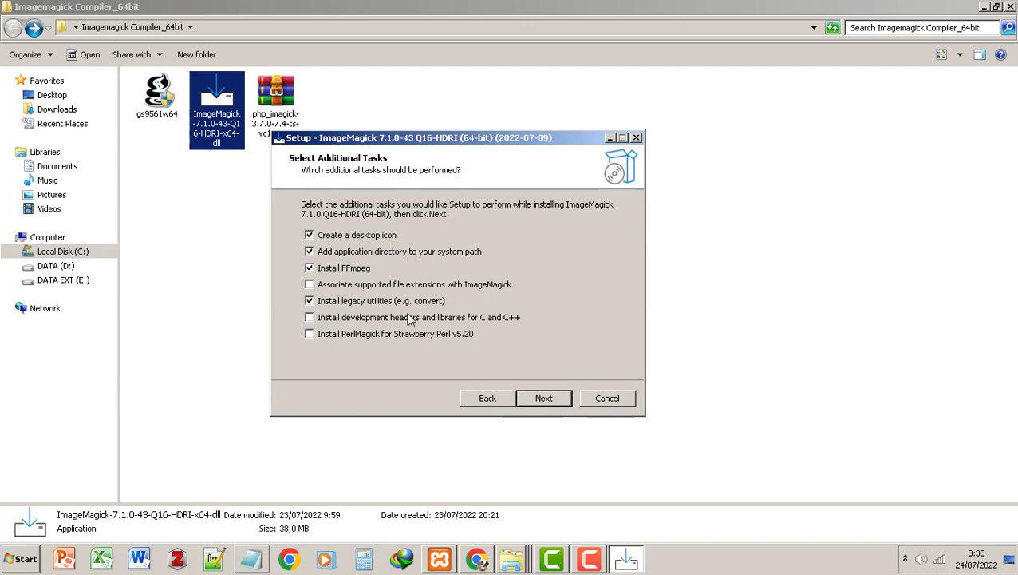
{"action": "left_click", "coordinate": [548, 397]}
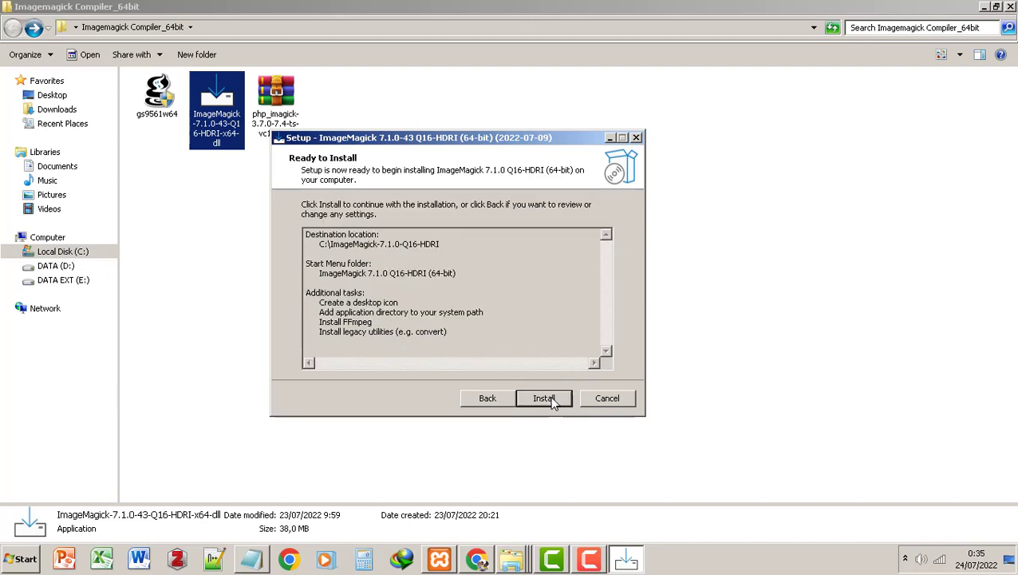
Install ImageMagick and finish its setup with the option to view index.html turned off
{"action": "left_click", "coordinate": [553, 405]}
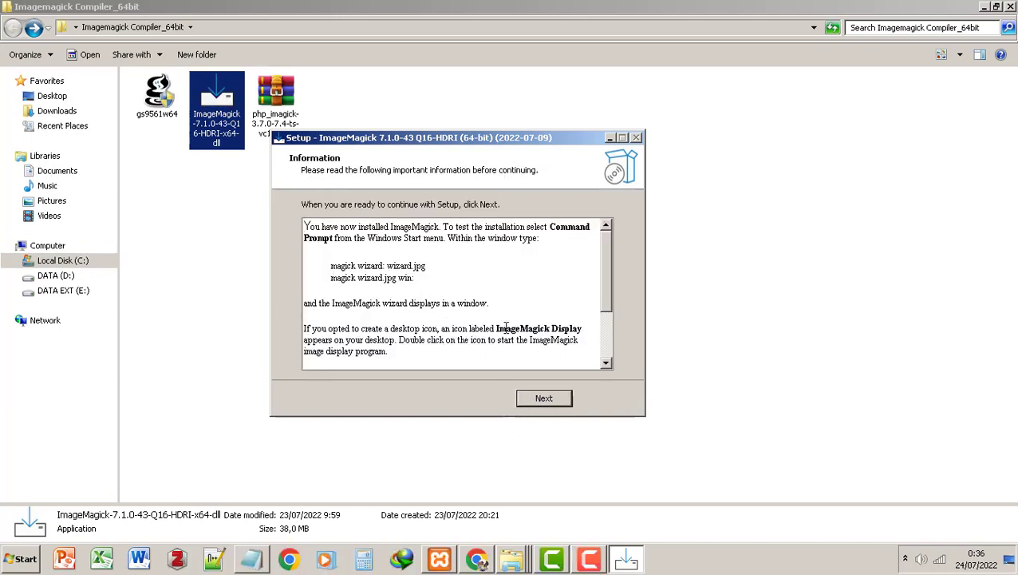
{"action": "left_click", "coordinate": [547, 404]}
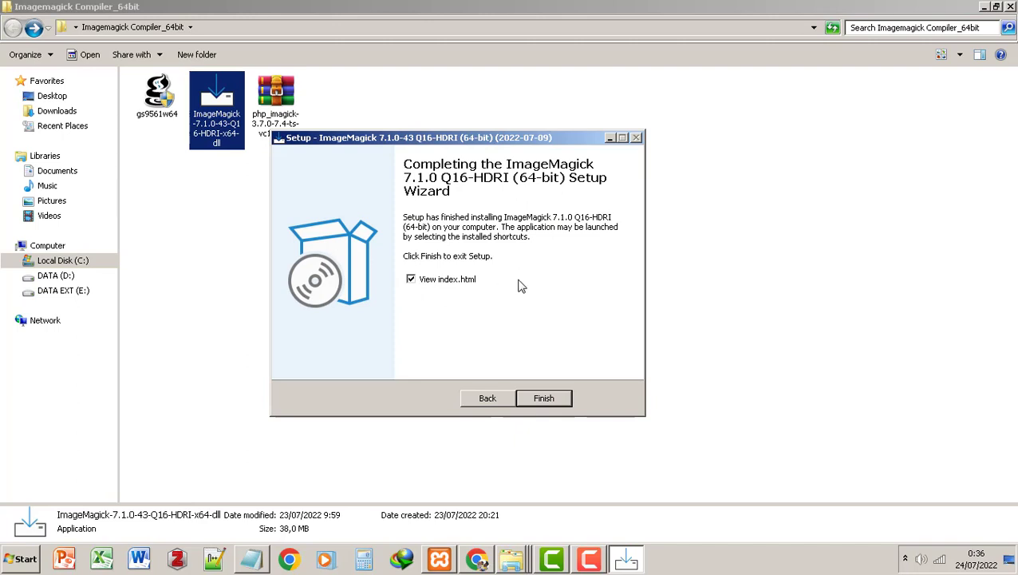
{"action": "left_click", "coordinate": [411, 281]}
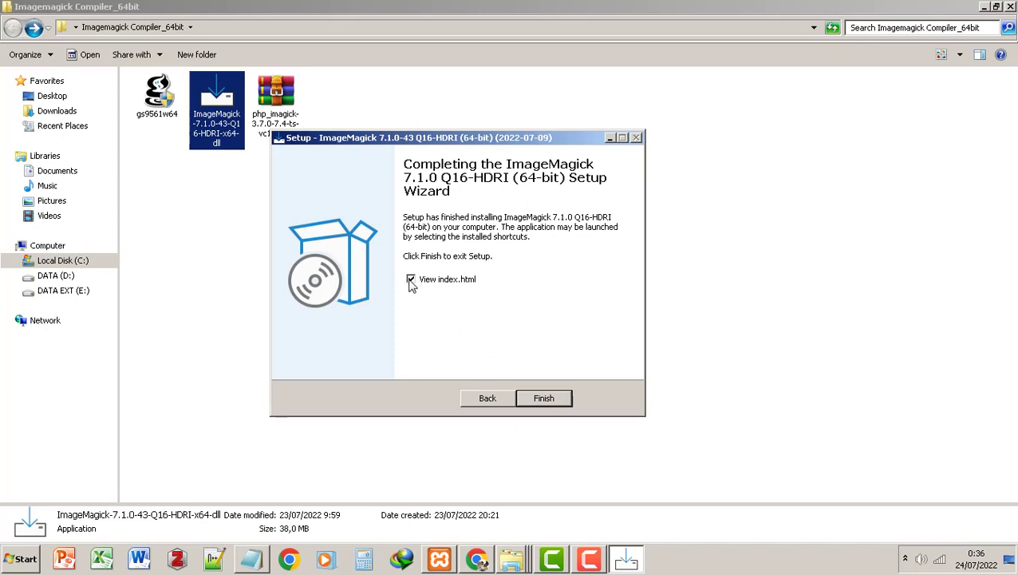
{"action": "left_click", "coordinate": [546, 399]}
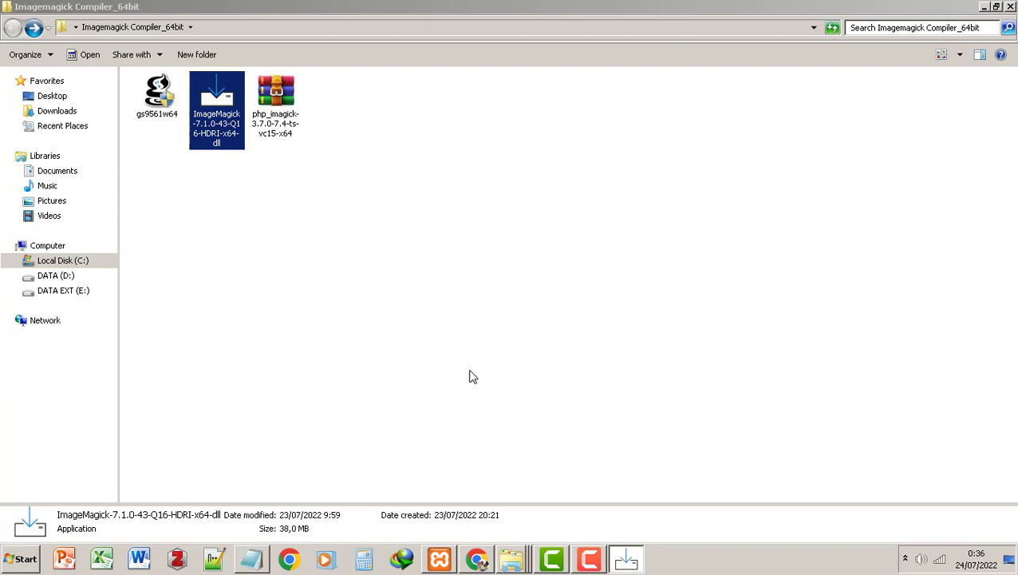
Run the gs9561w64 Ghostscript installer as administrator and accept its license agreement
{"action": "left_click", "coordinate": [289, 299]}
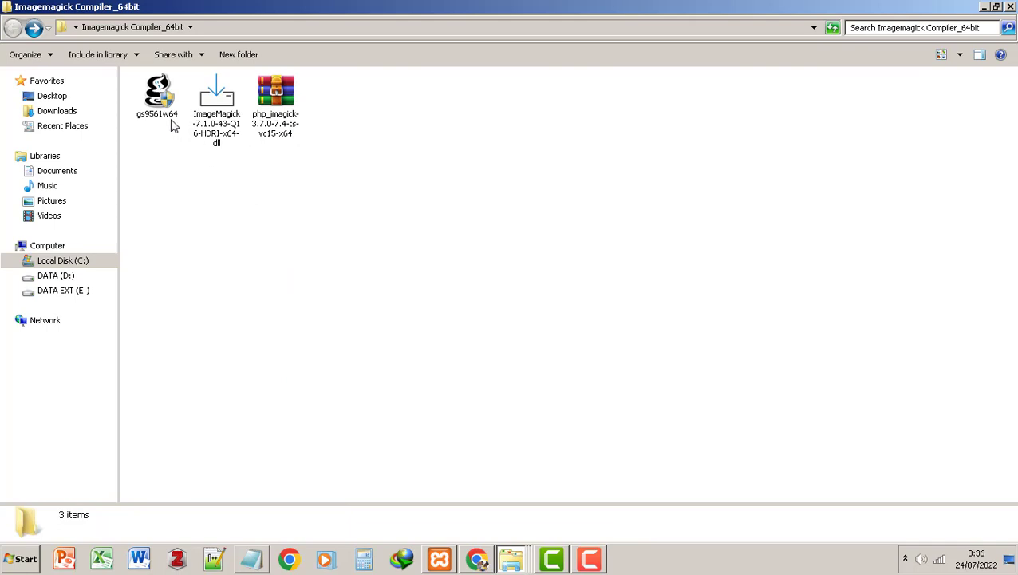
{"action": "left_click", "coordinate": [164, 104]}
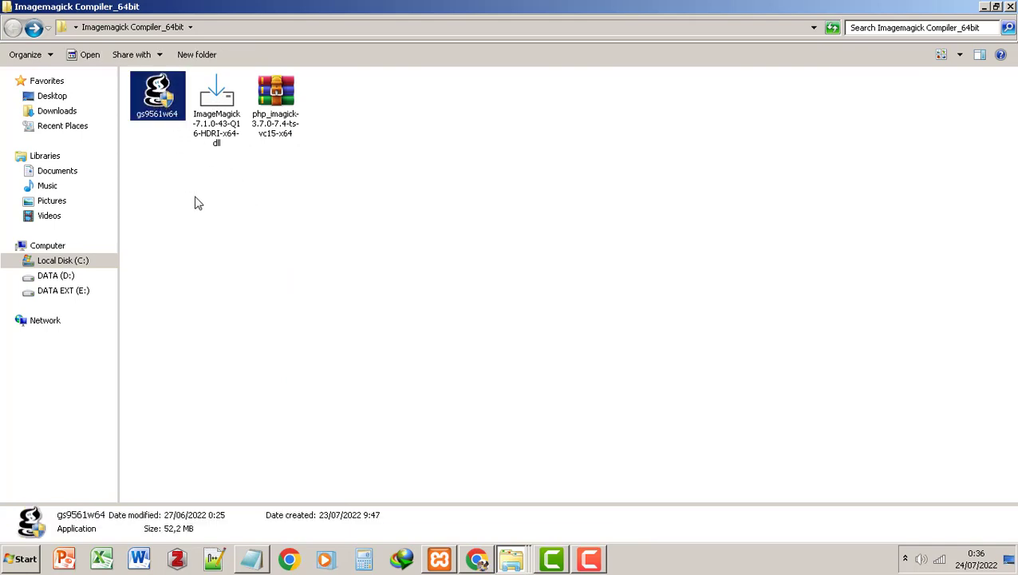
{"action": "right_click", "coordinate": [156, 97]}
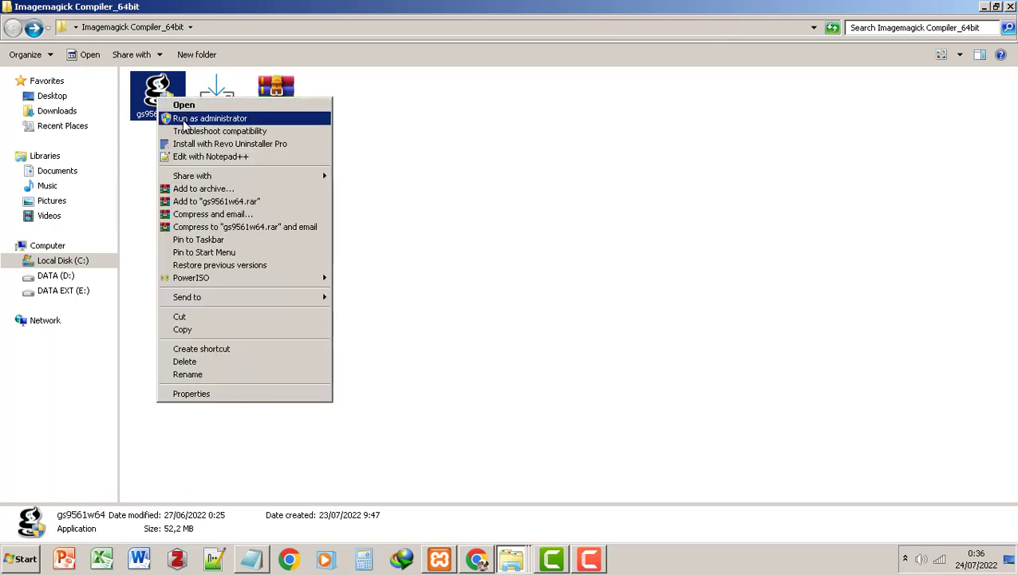
{"action": "left_click", "coordinate": [210, 118]}
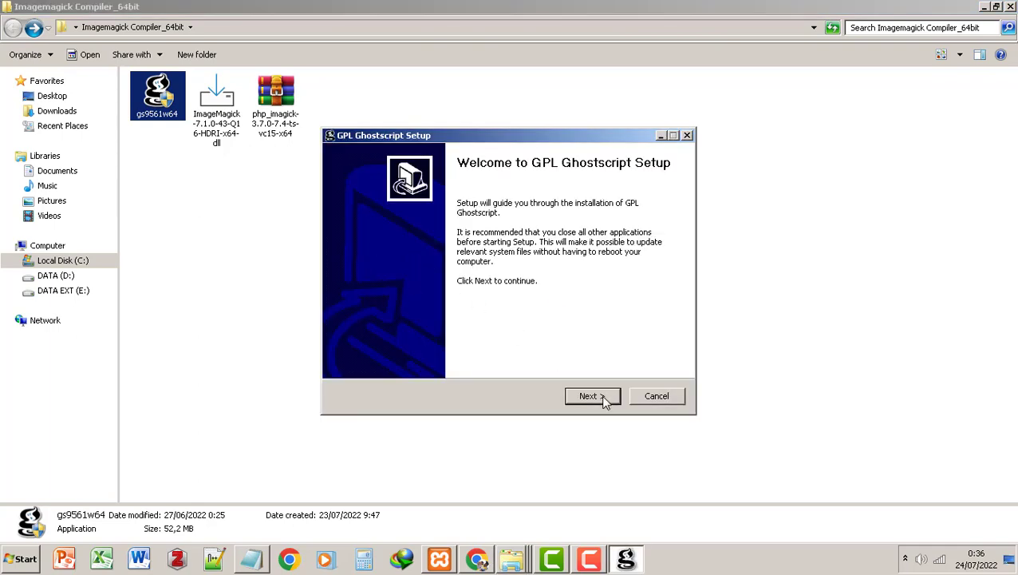
{"action": "left_click", "coordinate": [604, 401]}
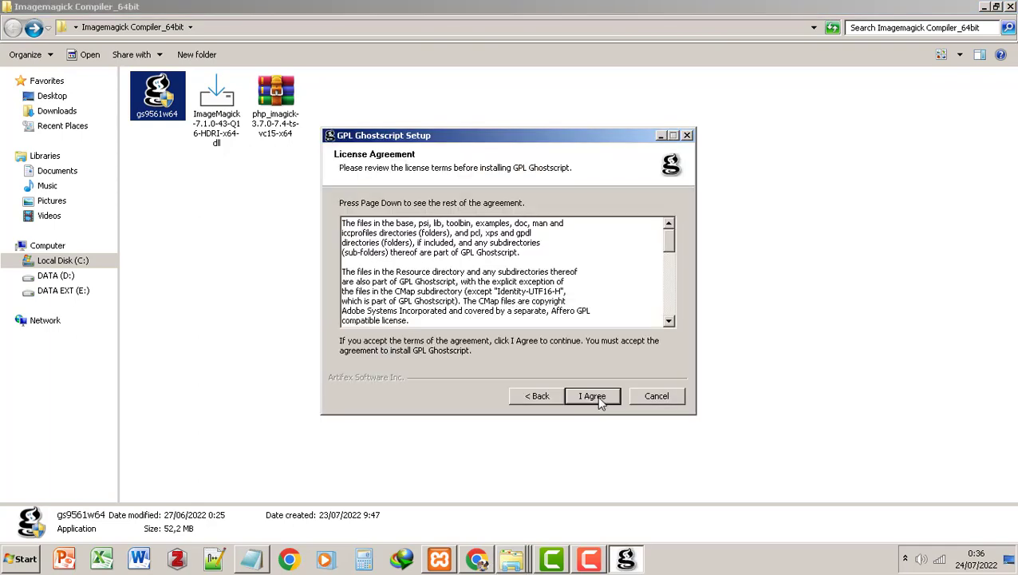
{"action": "left_click", "coordinate": [599, 401]}
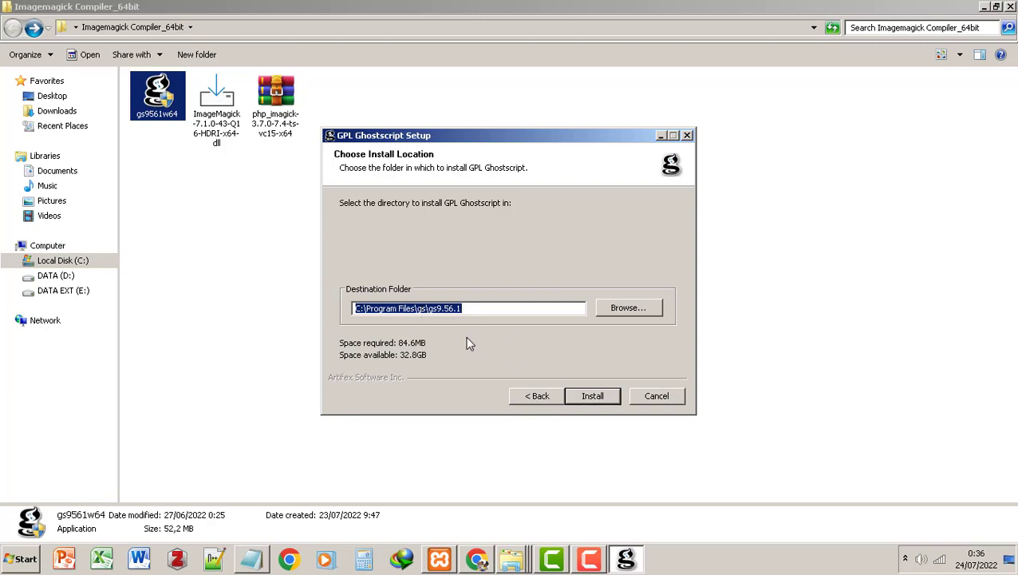
Install Ghostscript in the default folder and finish with cidfmap generation and Show Readme turned off
{"action": "left_click", "coordinate": [601, 394]}
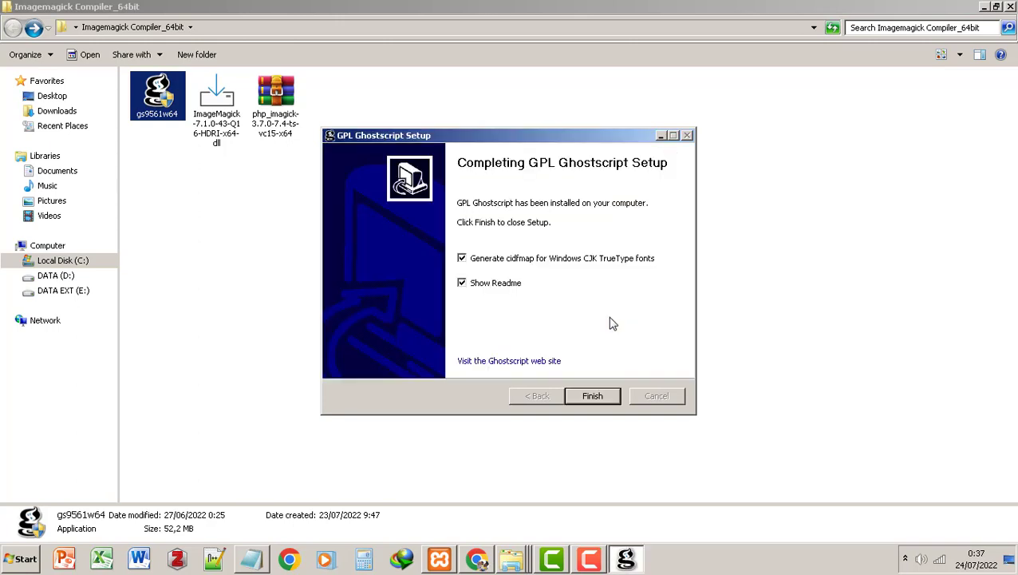
{"action": "left_click", "coordinate": [463, 284]}
{"action": "left_click", "coordinate": [462, 259]}
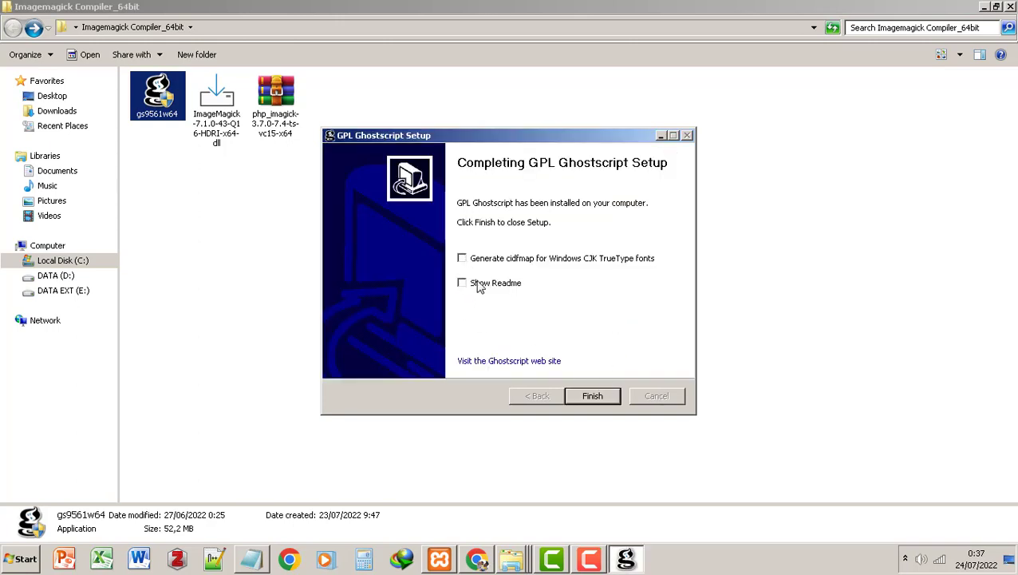
{"action": "left_click", "coordinate": [593, 399]}
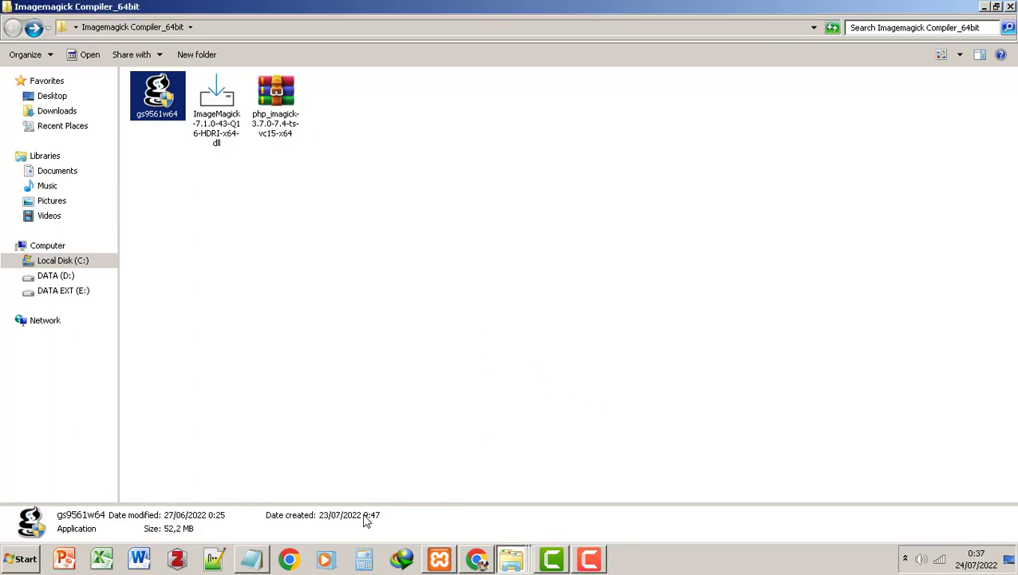
Return to the address notes in Notepad and review steps 2 to 4, including the location of ExternalImageMagick.php
{"action": "left_click", "coordinate": [251, 558]}
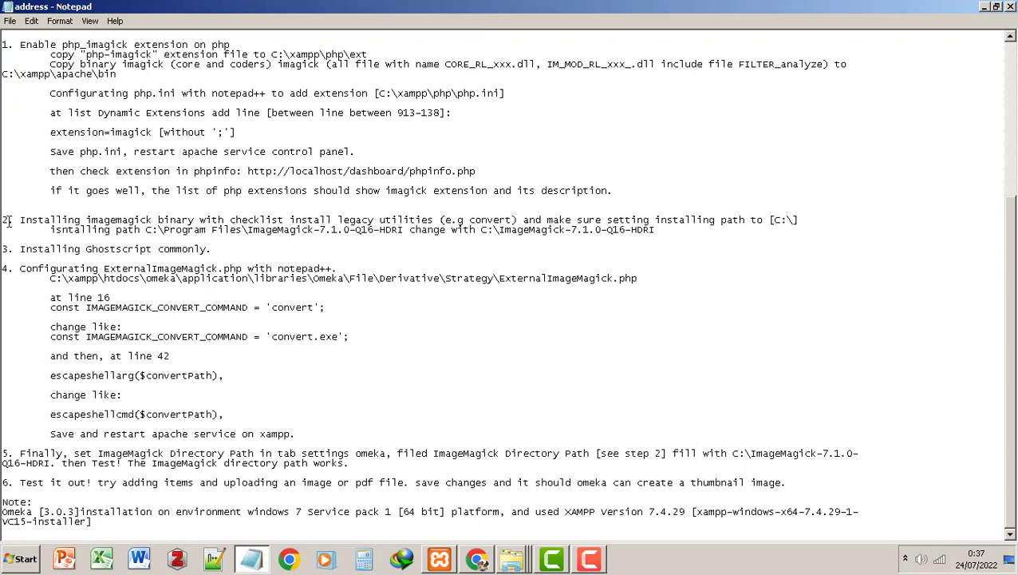
{"action": "left_click_drag", "start_coordinate": [5, 221], "coordinate": [80, 230]}
{"action": "left_click_drag", "start_coordinate": [25, 249], "coordinate": [214, 249]}
{"action": "left_click", "coordinate": [199, 278]}
{"action": "left_click", "coordinate": [114, 281]}
{"action": "left_click_drag", "start_coordinate": [105, 270], "coordinate": [205, 269]}
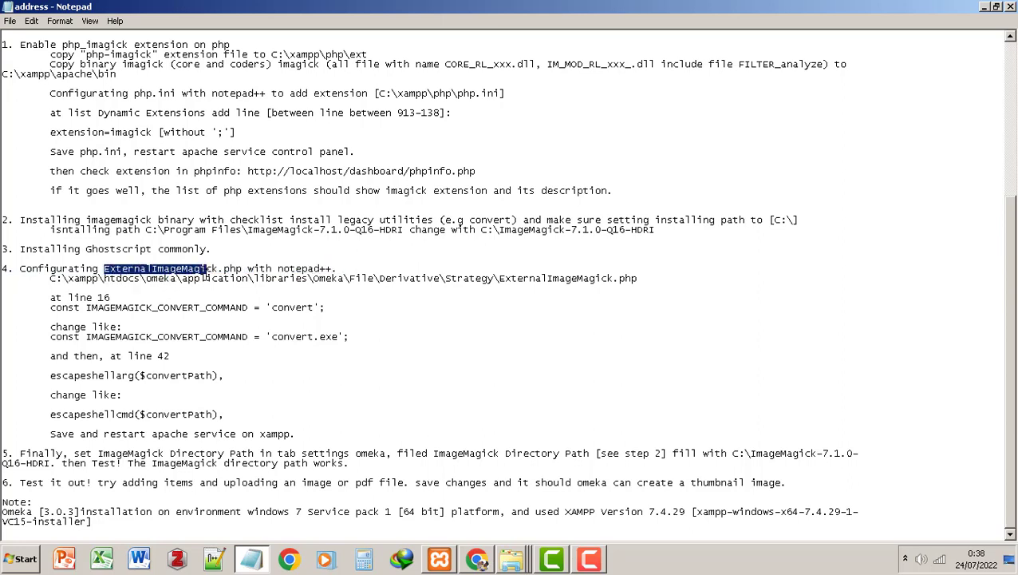
{"action": "left_click", "coordinate": [202, 288]}
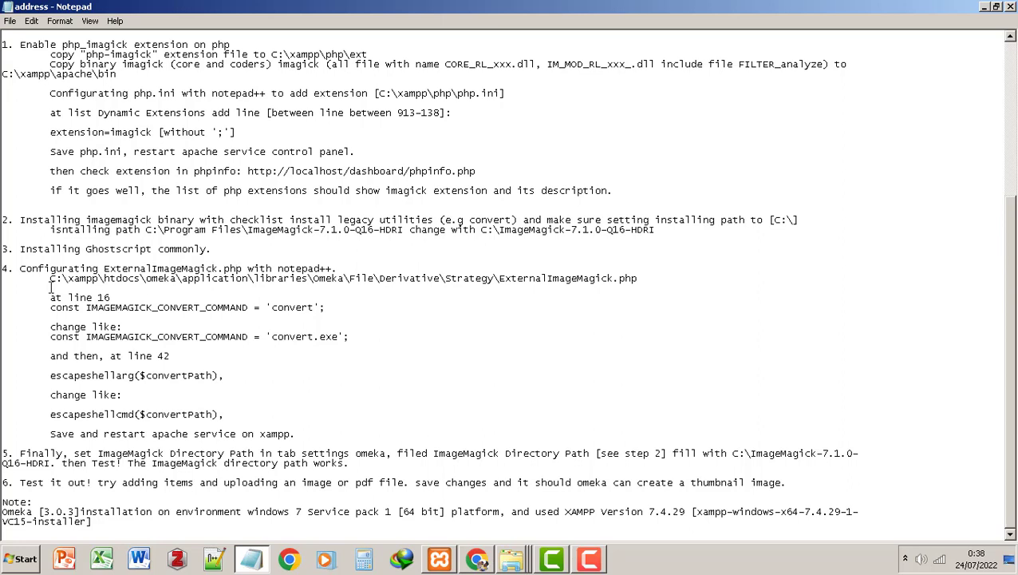
{"action": "left_click_drag", "start_coordinate": [51, 280], "coordinate": [500, 279]}
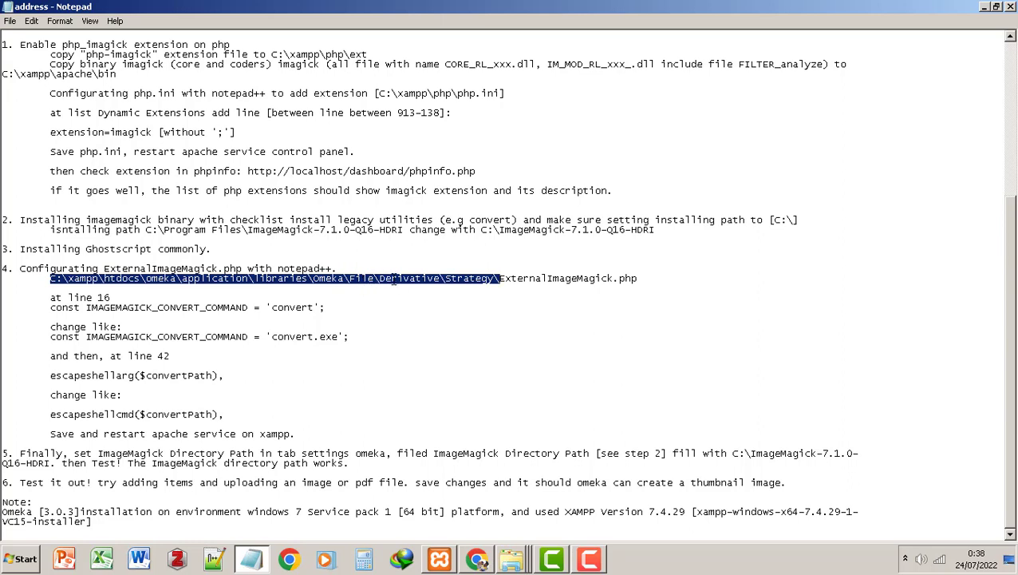
{"action": "left_click", "coordinate": [503, 280]}
{"action": "left_click_drag", "start_coordinate": [501, 281], "coordinate": [626, 277]}
{"action": "left_click", "coordinate": [271, 285]}
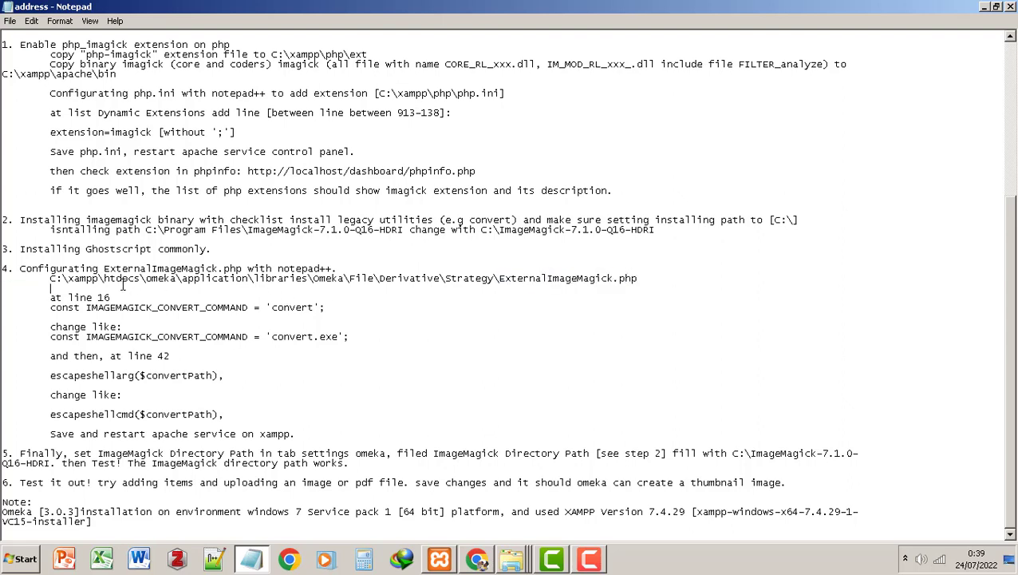
Copy the folder path C:\xampp\htdocs\omeka\application\libraries\Omeka\File\Derivative\Strategy\ from step 4 of the notes
{"action": "left_click_drag", "start_coordinate": [50, 279], "coordinate": [501, 279]}
{"action": "right_click", "coordinate": [487, 281]}
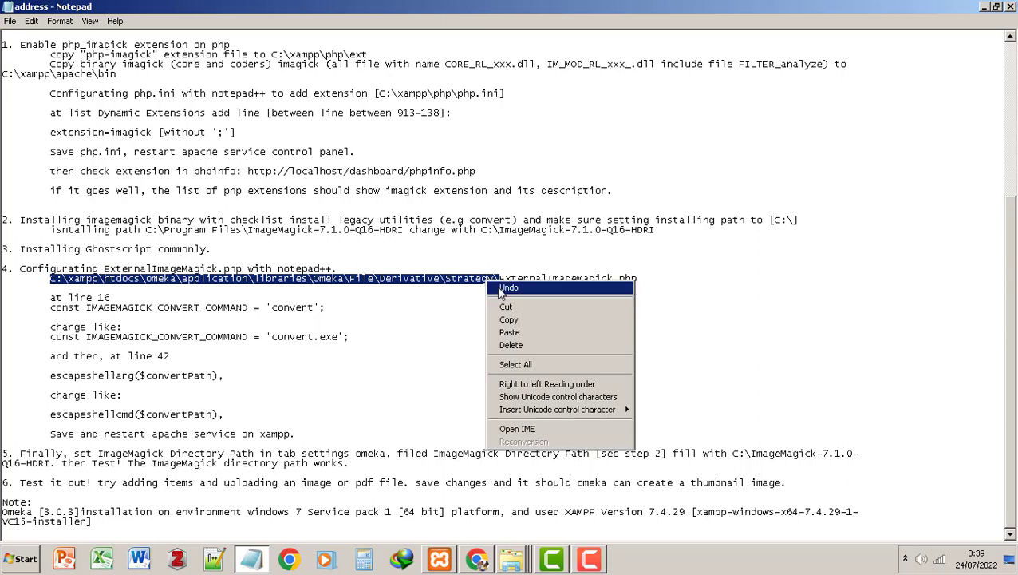
{"action": "left_click", "coordinate": [512, 319]}
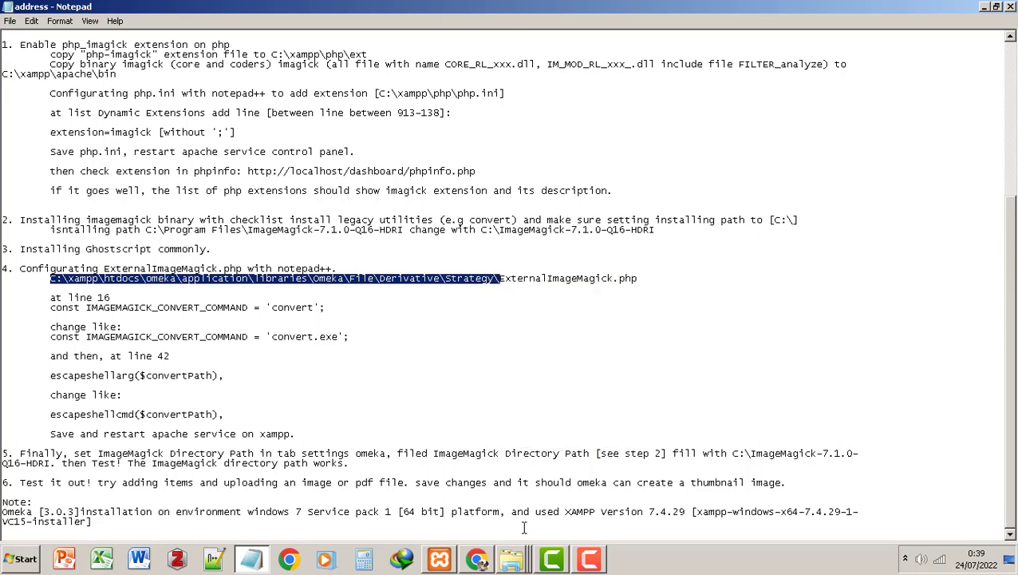
Switch to the xampp folder window and go to the copied path C:\xampp\htdocs\omeka\application\libraries\Omeka\File\Derivative\Strategy\
{"action": "left_click", "coordinate": [513, 563]}
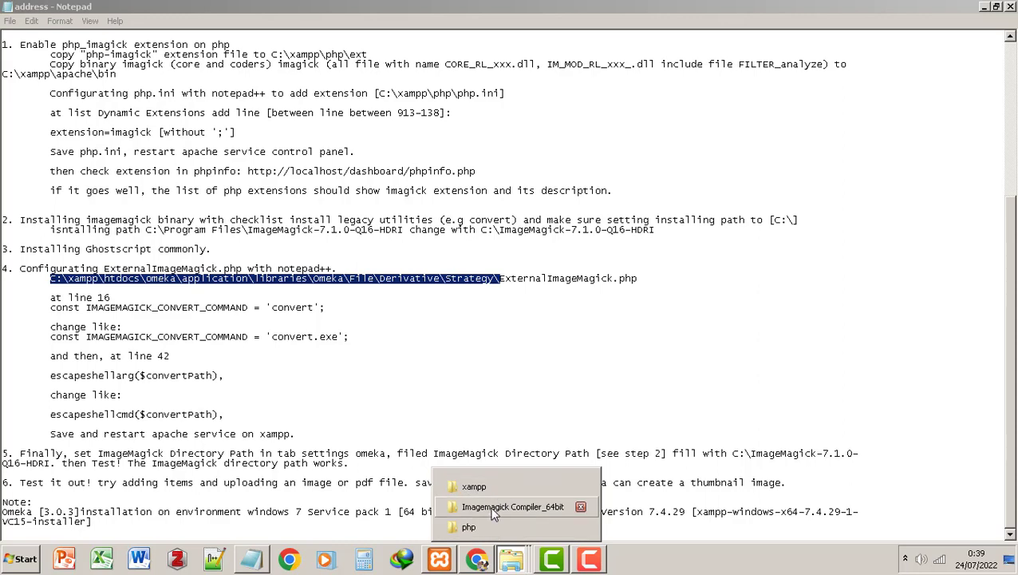
{"action": "left_click", "coordinate": [478, 486]}
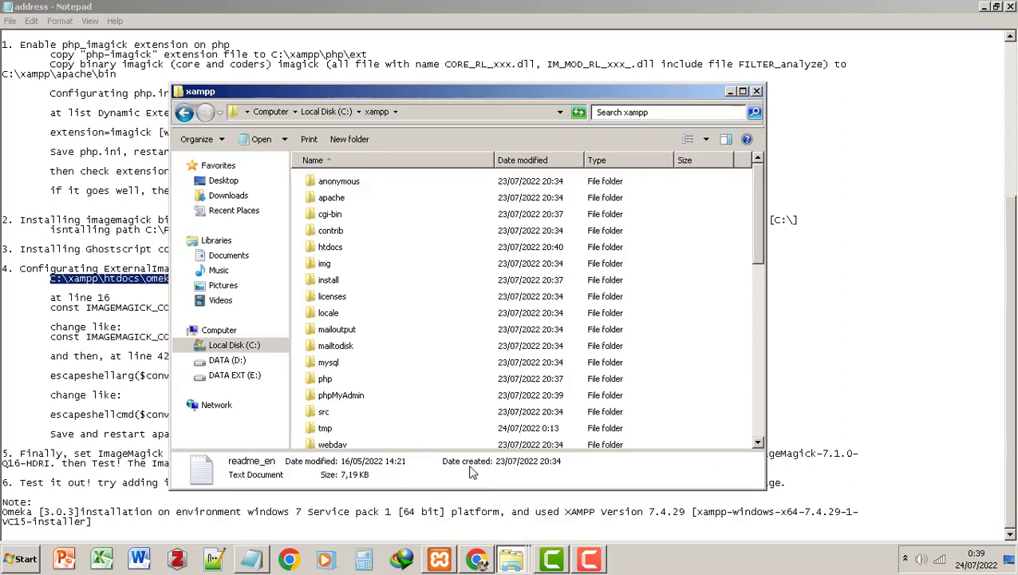
{"action": "double_click", "coordinate": [566, 91]}
{"action": "left_click", "coordinate": [243, 27]}
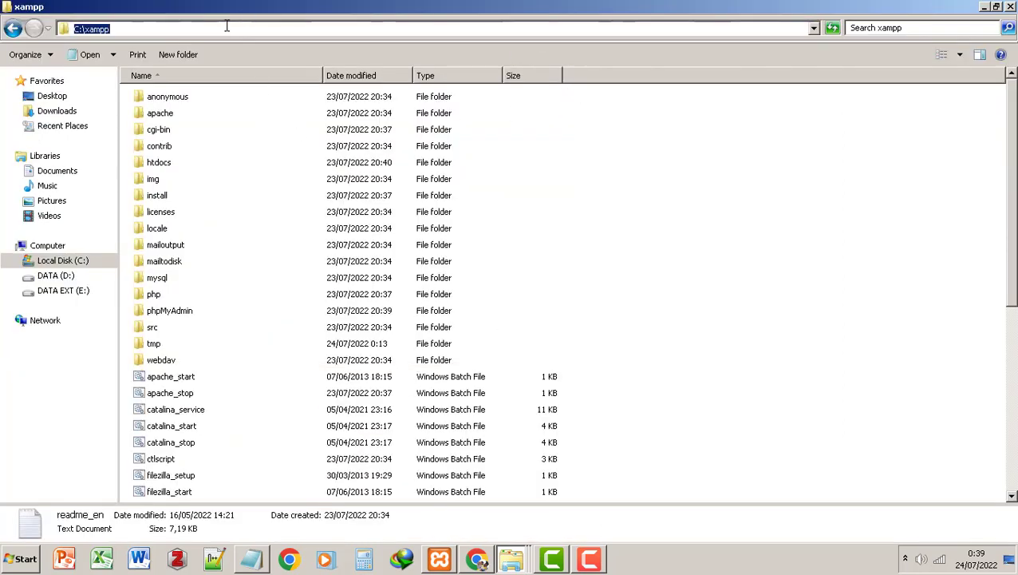
{"action": "right_click", "coordinate": [225, 30]}
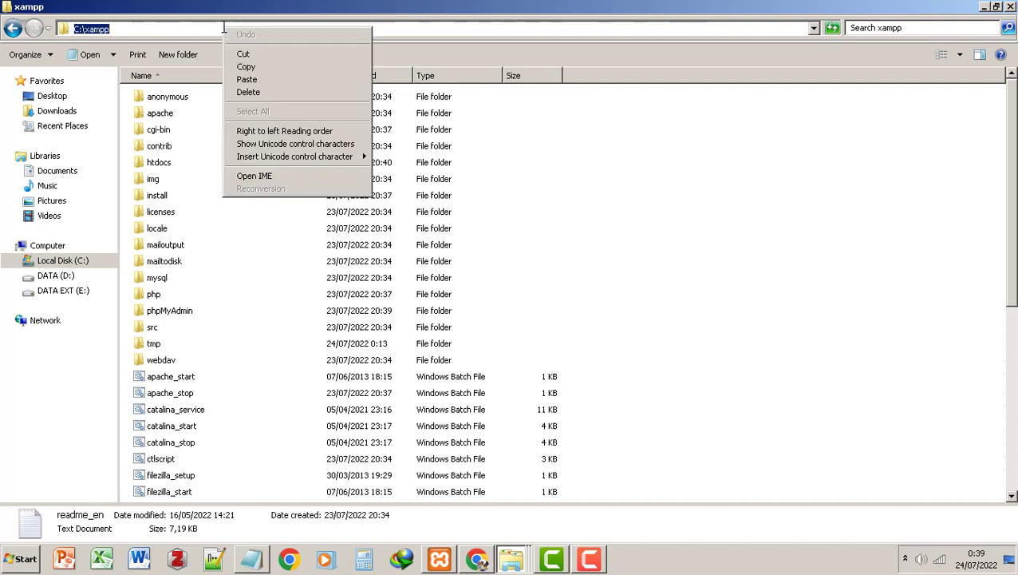
{"action": "left_click", "coordinate": [249, 79]}
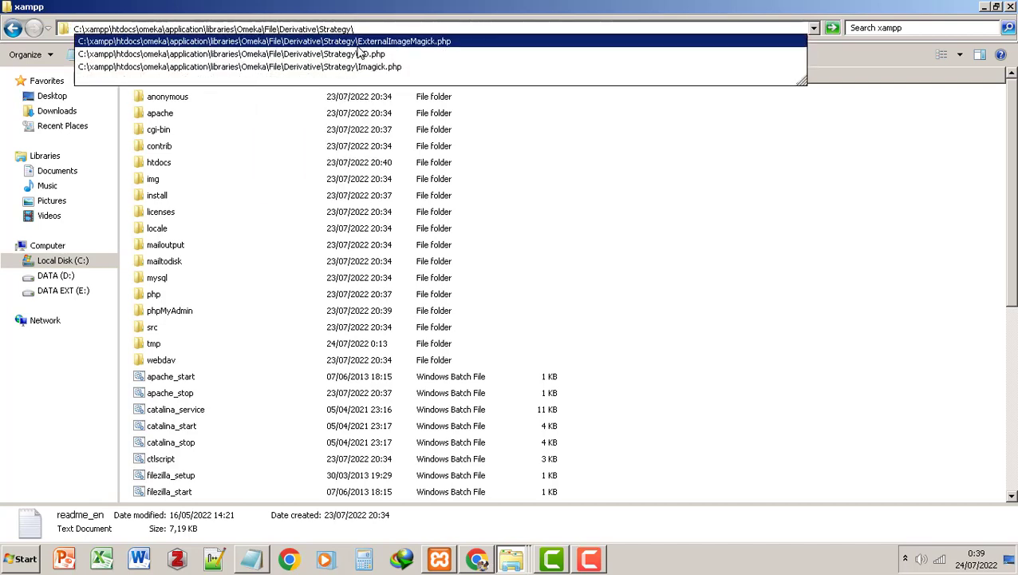
{"action": "key", "text": "Return"}
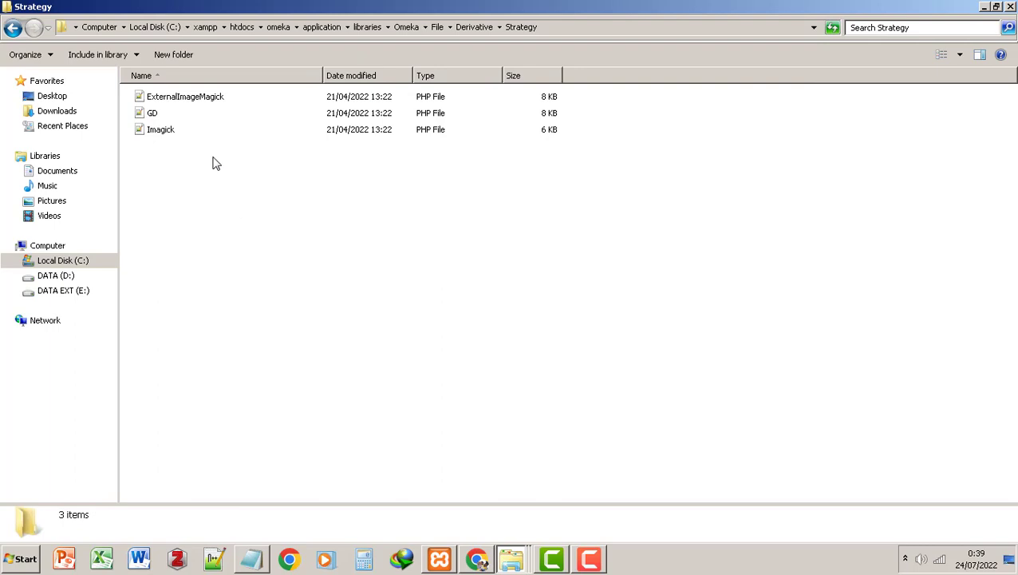
Open the ExternalImageMagick PHP file from the Strategy folder in Notepad++ for editing
{"action": "left_click", "coordinate": [174, 99]}
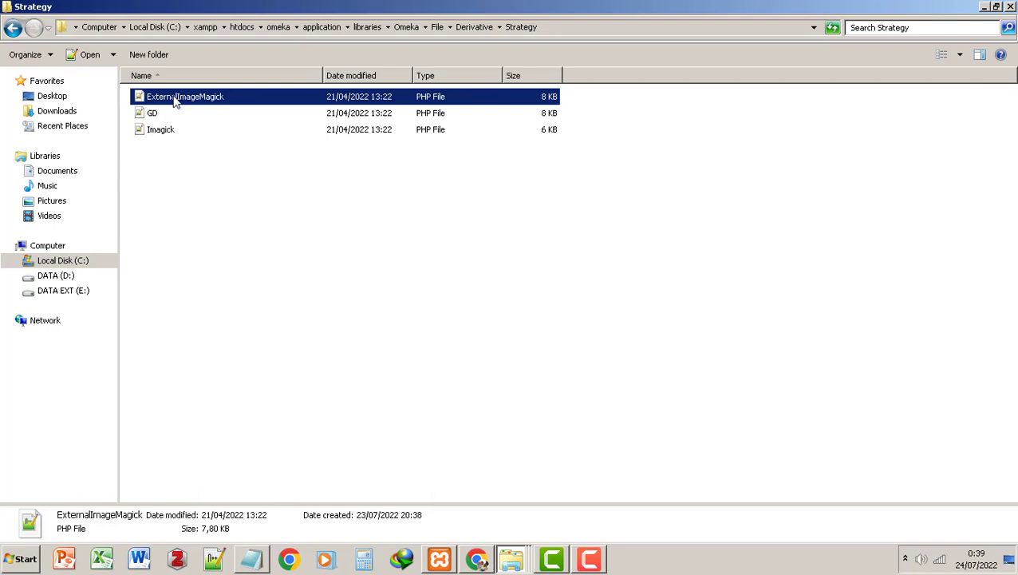
{"action": "right_click", "coordinate": [175, 99]}
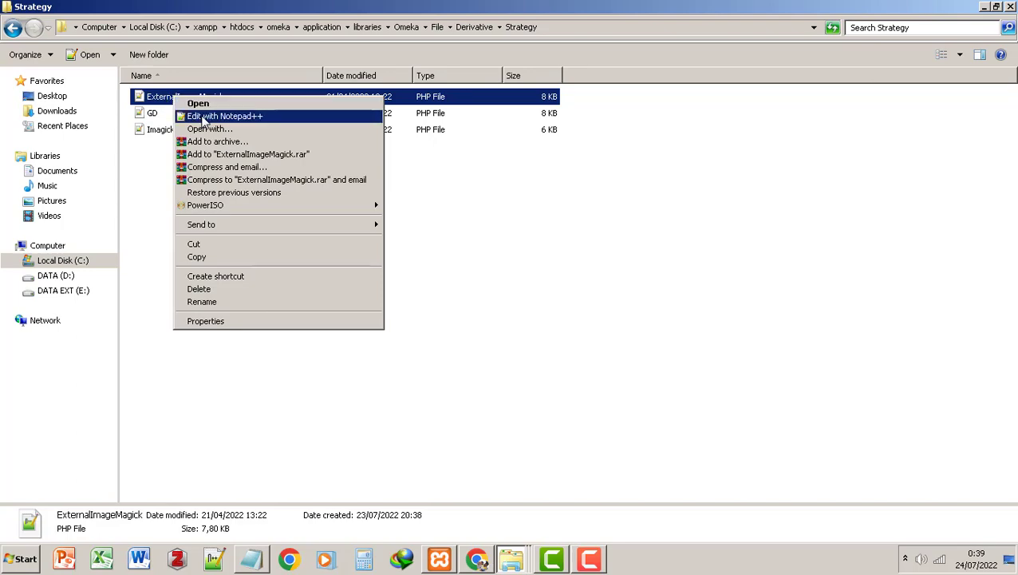
{"action": "left_click", "coordinate": [203, 118]}
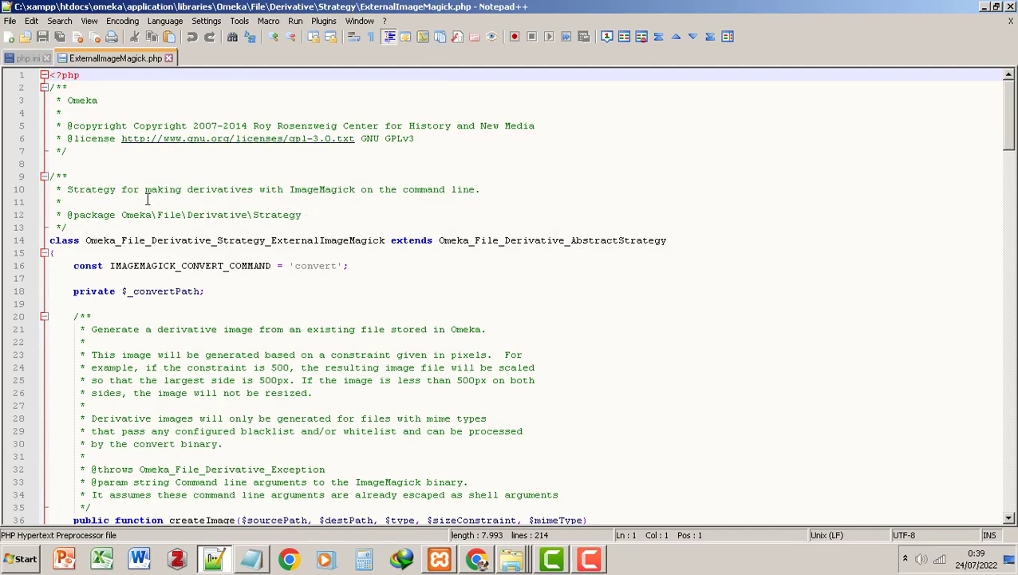
Change the IMAGEMAGICK_CONVERT_COMMAND constant on line 16 to 'convert.exe'
{"action": "scroll", "coordinate": [155, 199], "scroll_direction": "down", "scroll_amount": 1}
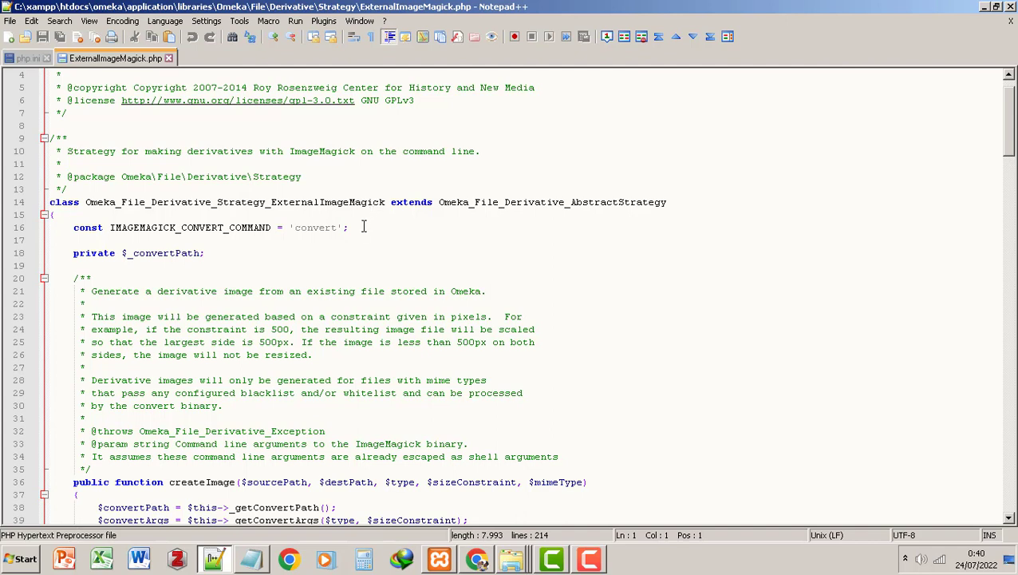
{"action": "scroll", "coordinate": [266, 243], "scroll_direction": "down", "scroll_amount": 1}
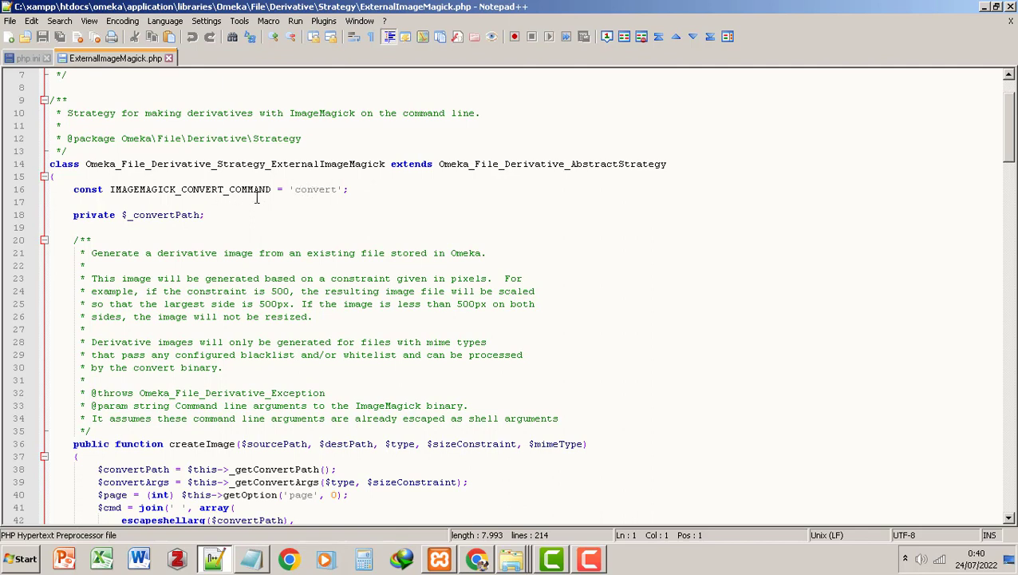
{"action": "left_click", "coordinate": [336, 190]}
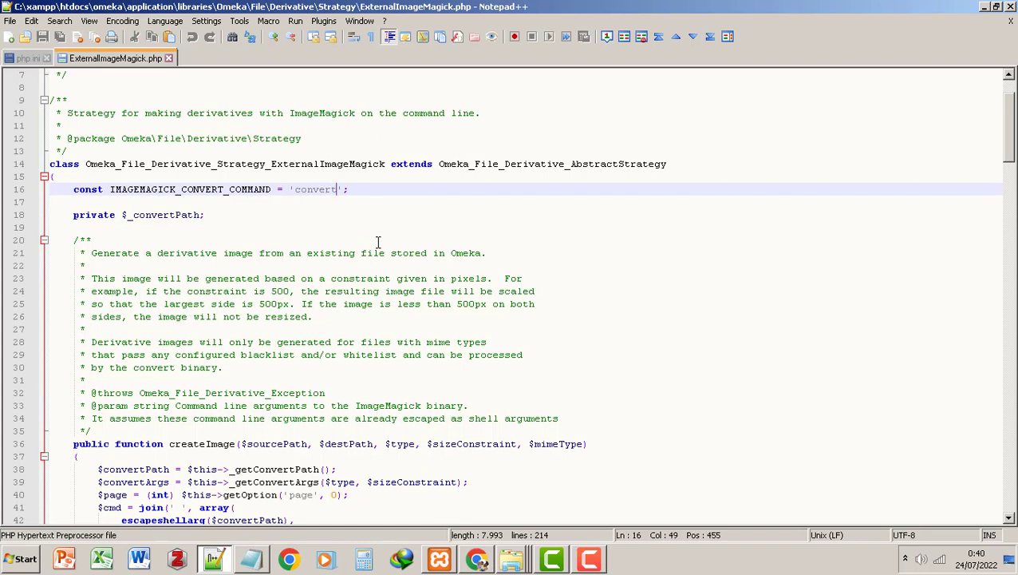
{"action": "key", "text": "Left"}
{"action": "key", "text": "Left"}
{"action": "key", "text": "Left"}
{"action": "key", "text": "Left"}
{"action": "key", "text": "Left"}
{"action": "key", "text": "Left"}
{"action": "key", "text": "Right"}
{"action": "key", "text": "Right"}
{"action": "key", "text": "Right"}
{"action": "key", "text": "Right"}
{"action": "key", "text": "Right"}
{"action": "key", "text": "Right"}
{"action": "type", "text": "."}
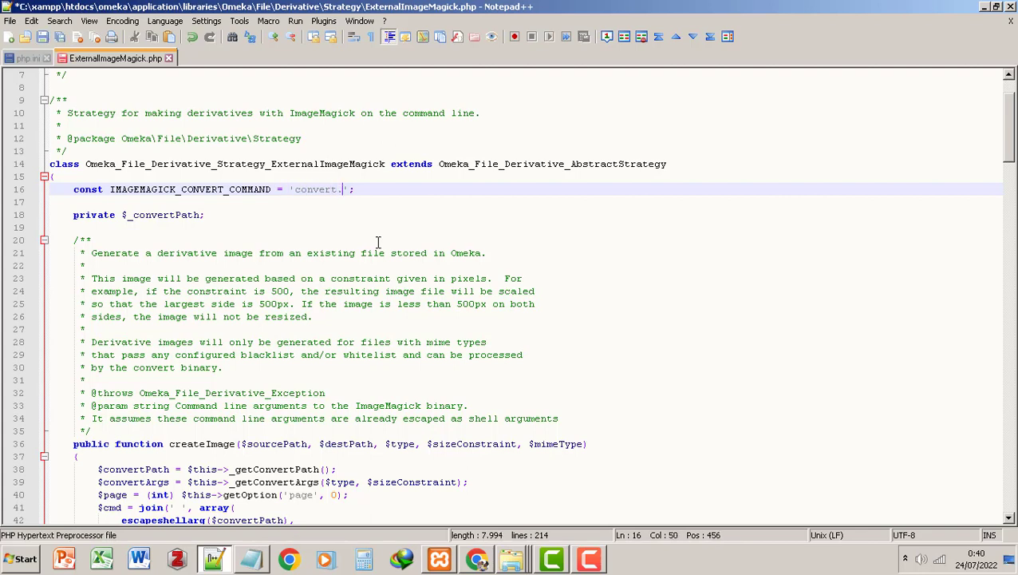
{"action": "type", "text": "exe"}
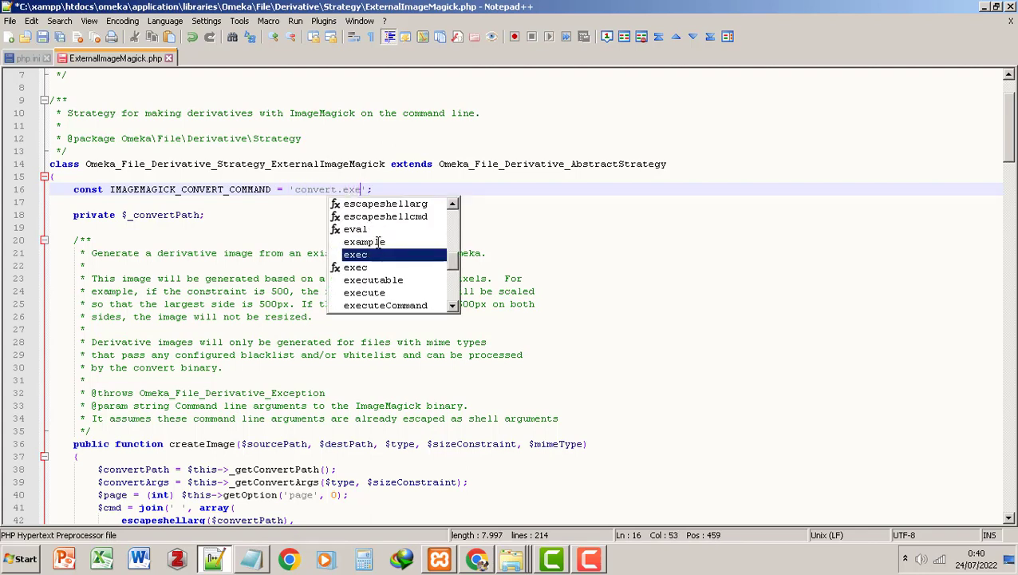
{"action": "left_click", "coordinate": [279, 215]}
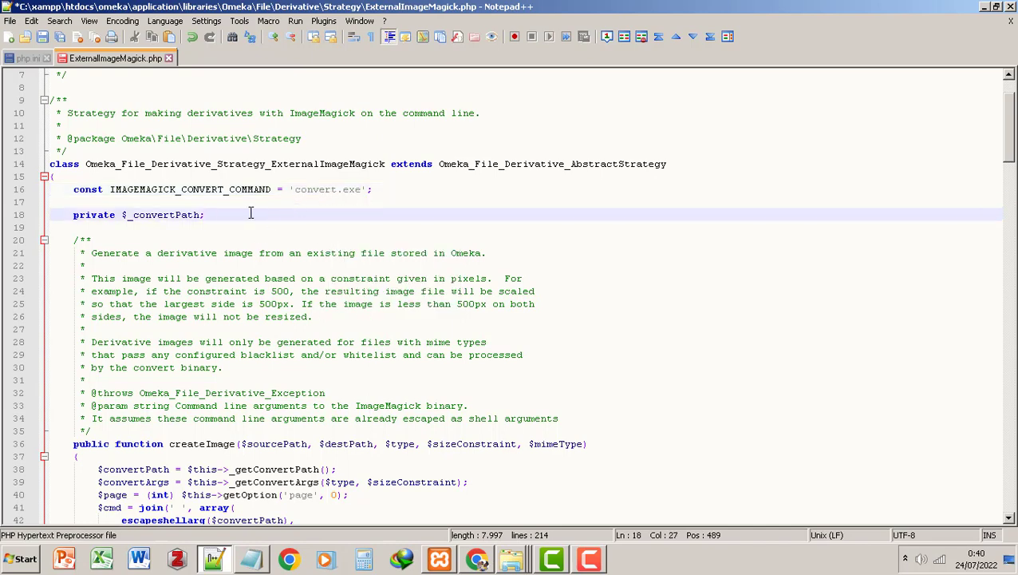
Replace escapeshellarg with escapeshellcmd for $convertPath on line 42, save ExternalImageMagick.php and close the editor
{"action": "scroll", "coordinate": [251, 214], "scroll_direction": "down", "scroll_amount": 3}
{"action": "scroll", "coordinate": [252, 201], "scroll_direction": "down", "scroll_amount": 3}
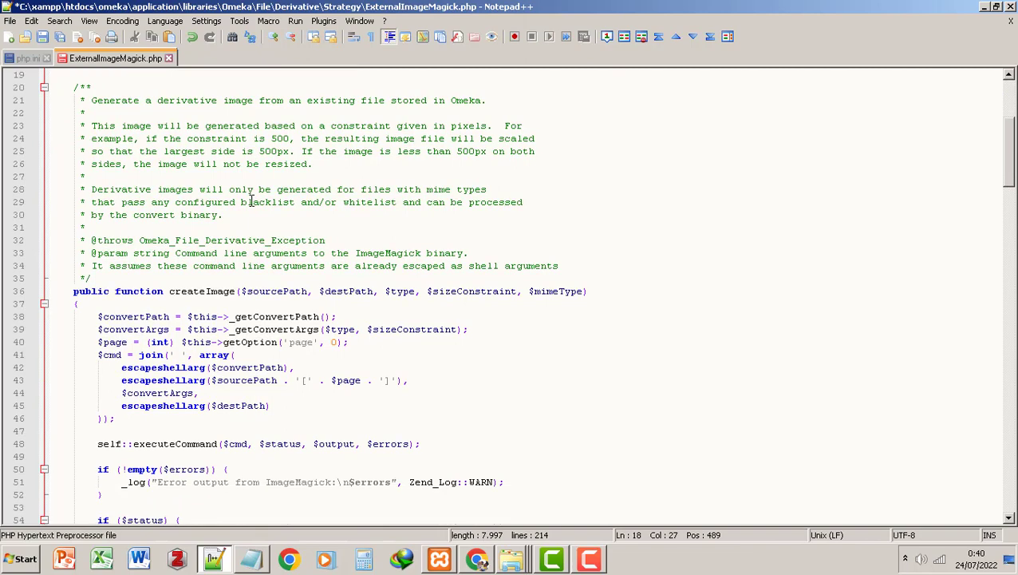
{"action": "scroll", "coordinate": [251, 201], "scroll_direction": "down", "scroll_amount": 1}
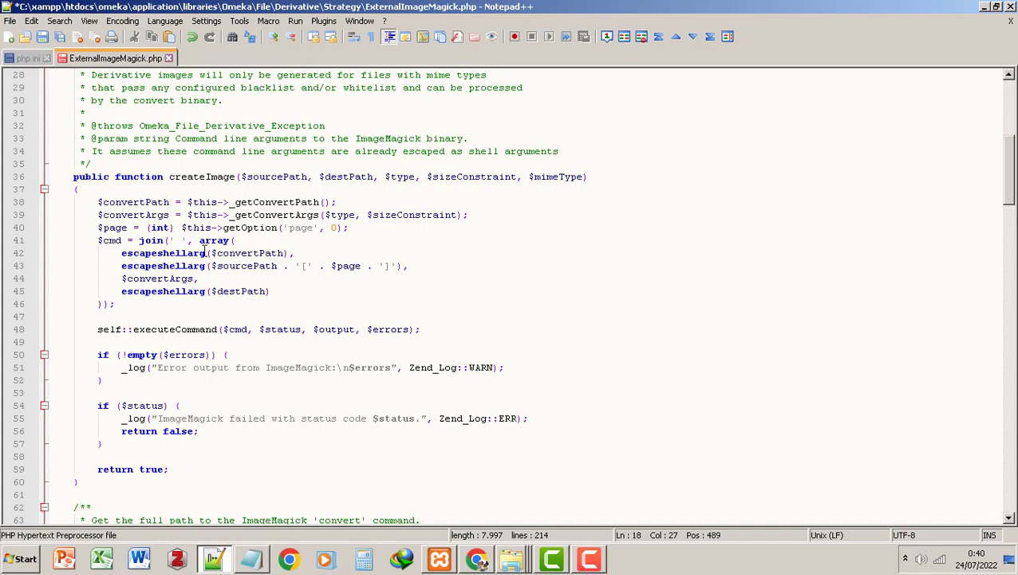
{"action": "left_click", "coordinate": [205, 253]}
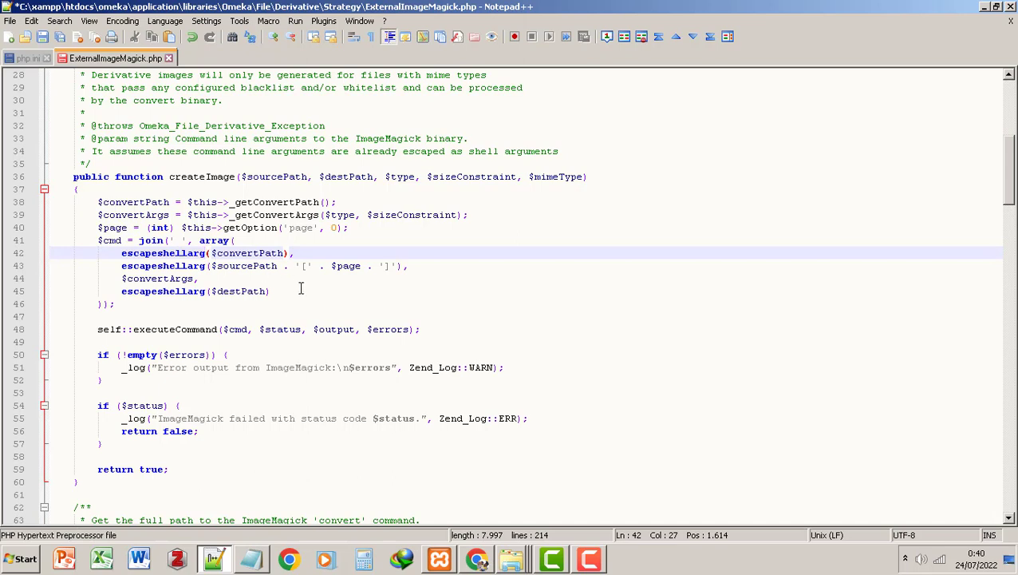
{"action": "key", "text": "Left"}
{"action": "key", "text": "Left"}
{"action": "key", "text": "Right"}
{"action": "key", "text": "Left"}
{"action": "key", "text": "Left"}
{"action": "key", "text": "Left"}
{"action": "key", "text": "Left"}
{"action": "key", "text": "Left"}
{"action": "key", "text": "Left"}
{"action": "key", "text": "Left"}
{"action": "key", "text": "Right"}
{"action": "key", "text": "Right"}
{"action": "key", "text": "Right"}
{"action": "key", "text": "Right"}
{"action": "key", "text": "Right"}
{"action": "key", "text": "Right"}
{"action": "key", "text": "Right"}
{"action": "key", "text": "BackSpace"}
{"action": "key", "text": "BackSpace"}
{"action": "key", "text": "BackSpace"}
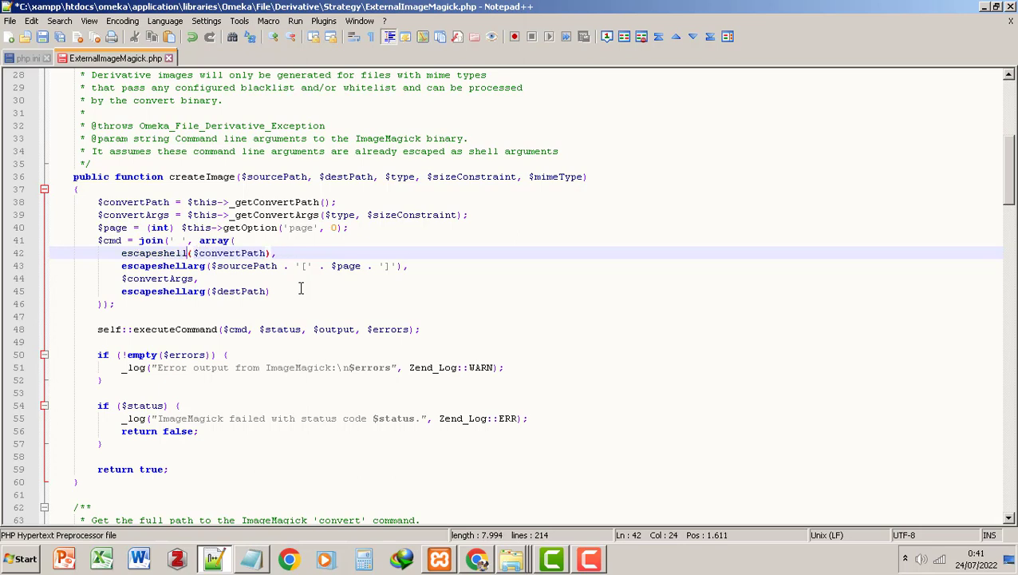
{"action": "type", "text": "c"}
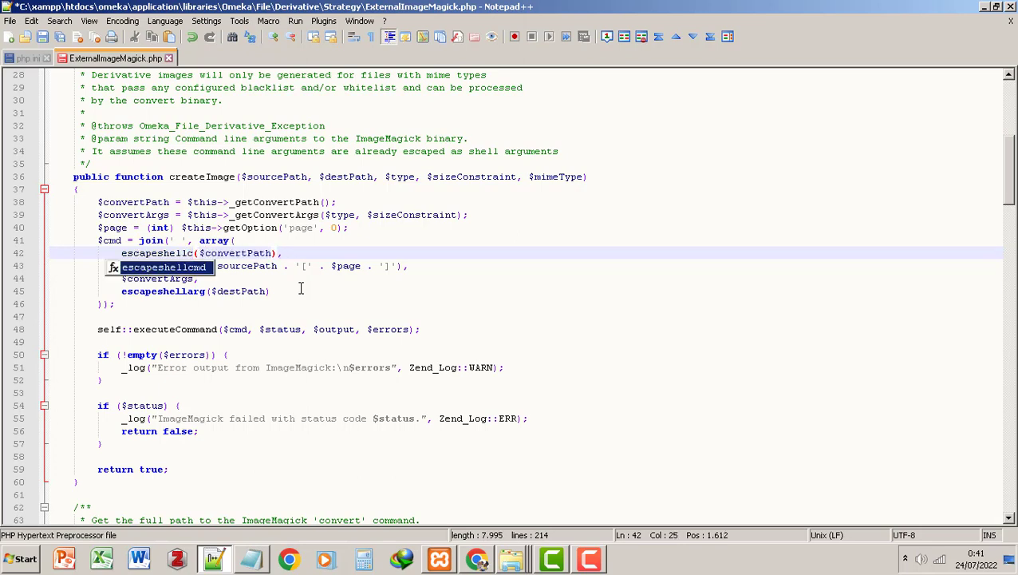
{"action": "type", "text": "md"}
{"action": "left_click", "coordinate": [300, 288]}
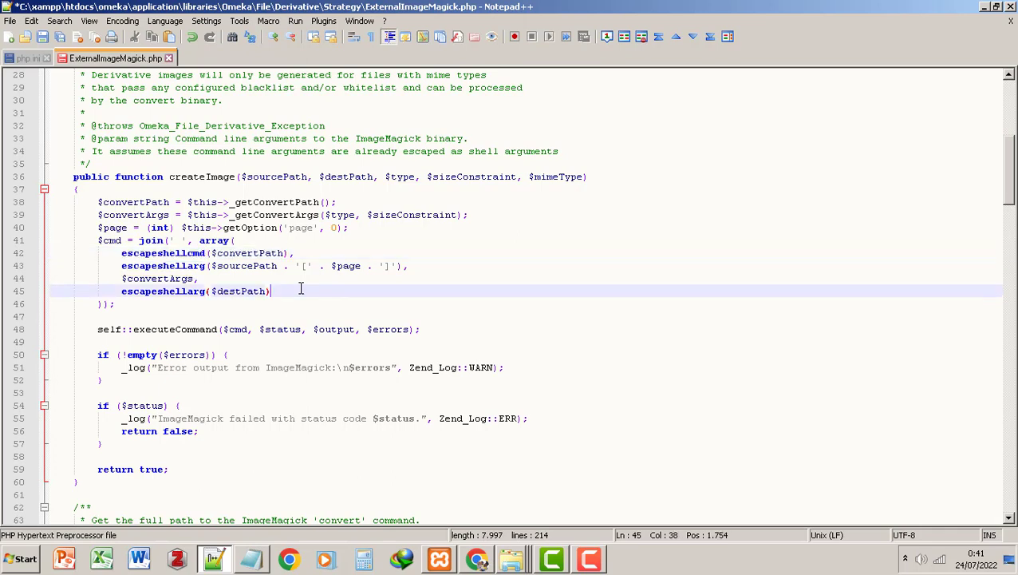
{"action": "left_click", "coordinate": [44, 37]}
{"action": "left_click", "coordinate": [1011, 8]}
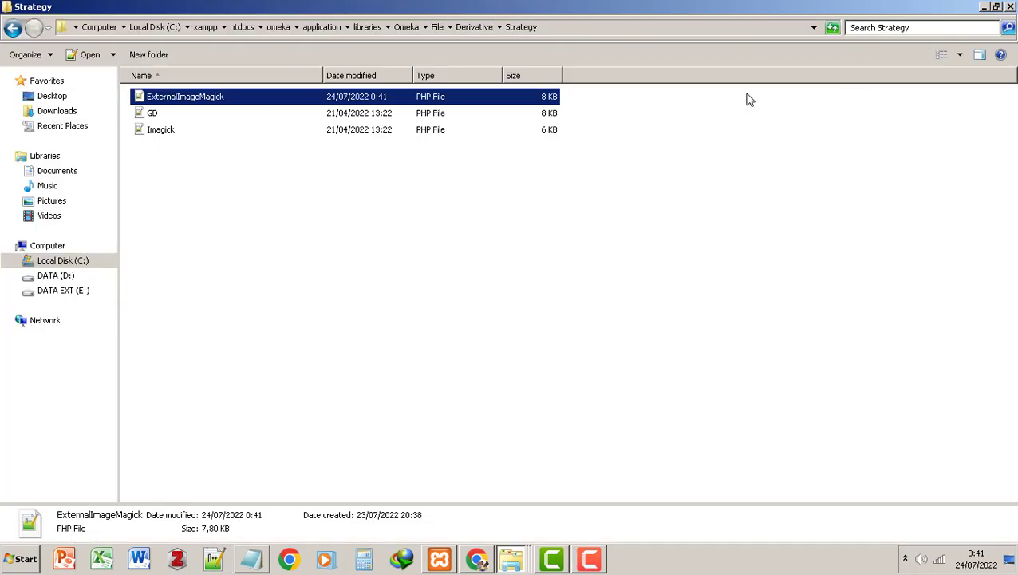
Return to the address notes in Notepad and review the line 16 and line 42 changes described in step 4
{"action": "left_click", "coordinate": [253, 561]}
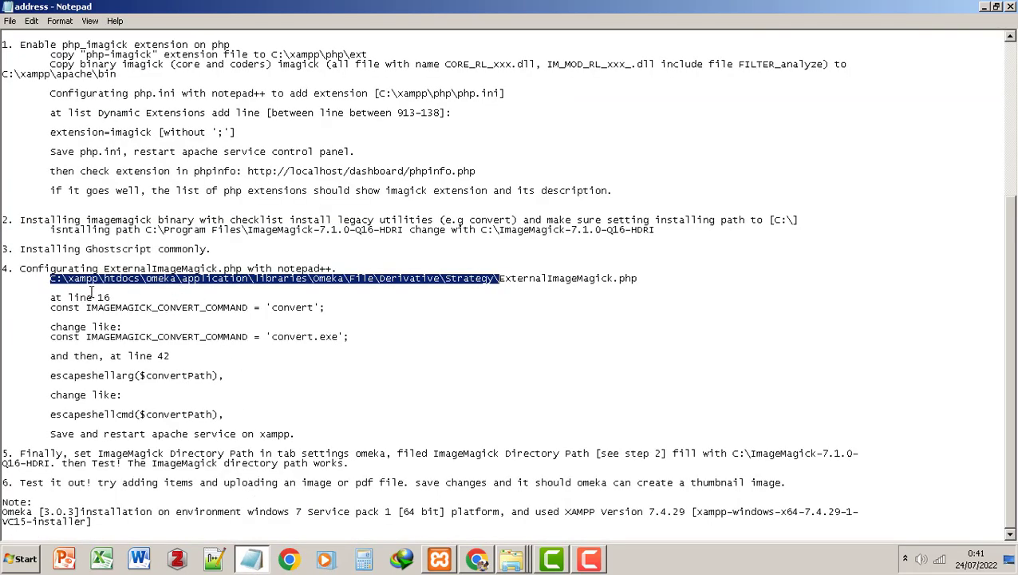
{"action": "left_click_drag", "start_coordinate": [50, 296], "coordinate": [191, 414]}
{"action": "left_click", "coordinate": [253, 432]}
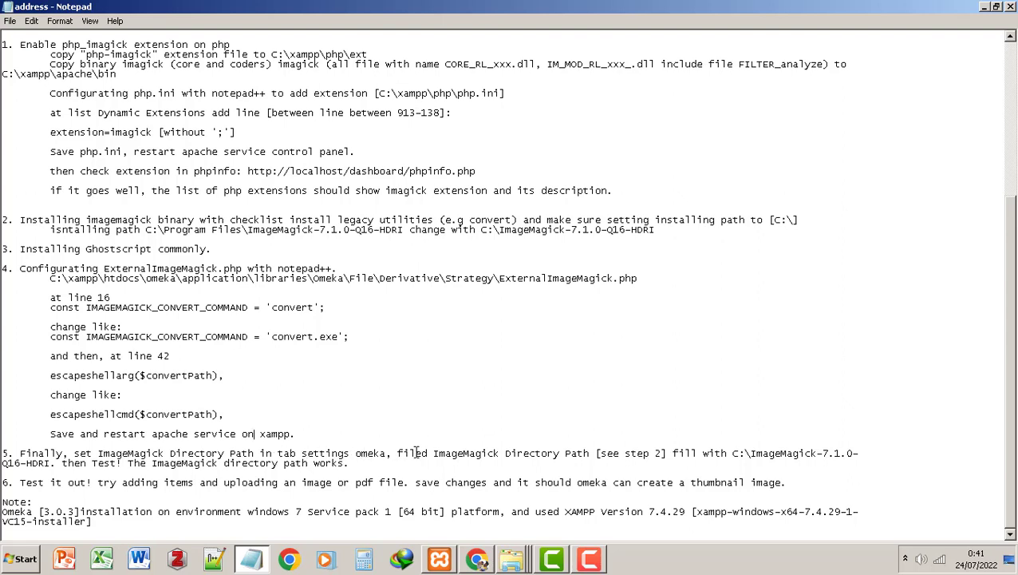
Switch to the Omeka admin page in Chrome and open the site settings at the ImageMagick Directory Path field
{"action": "left_click", "coordinate": [476, 559]}
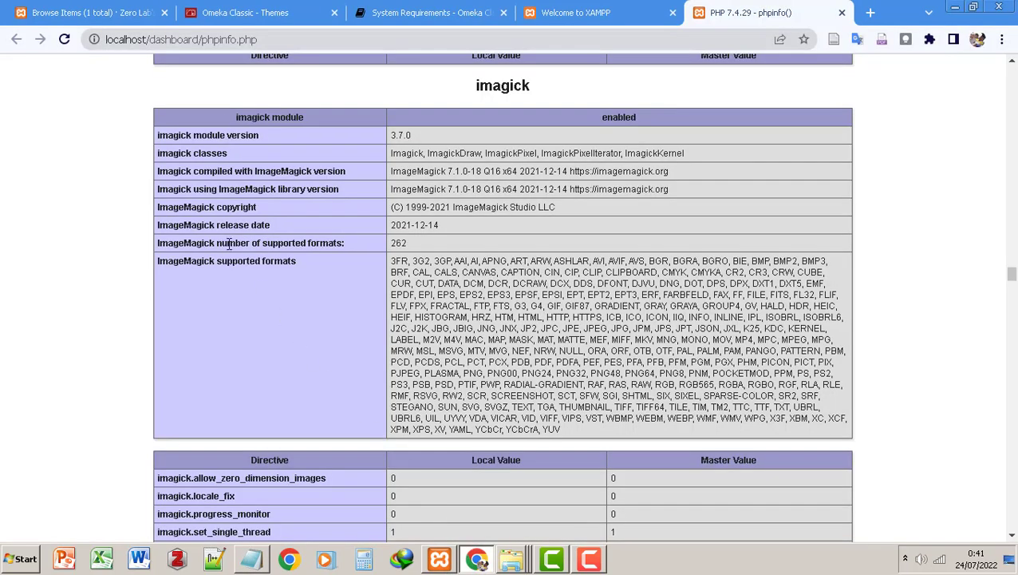
{"action": "left_click", "coordinate": [88, 13]}
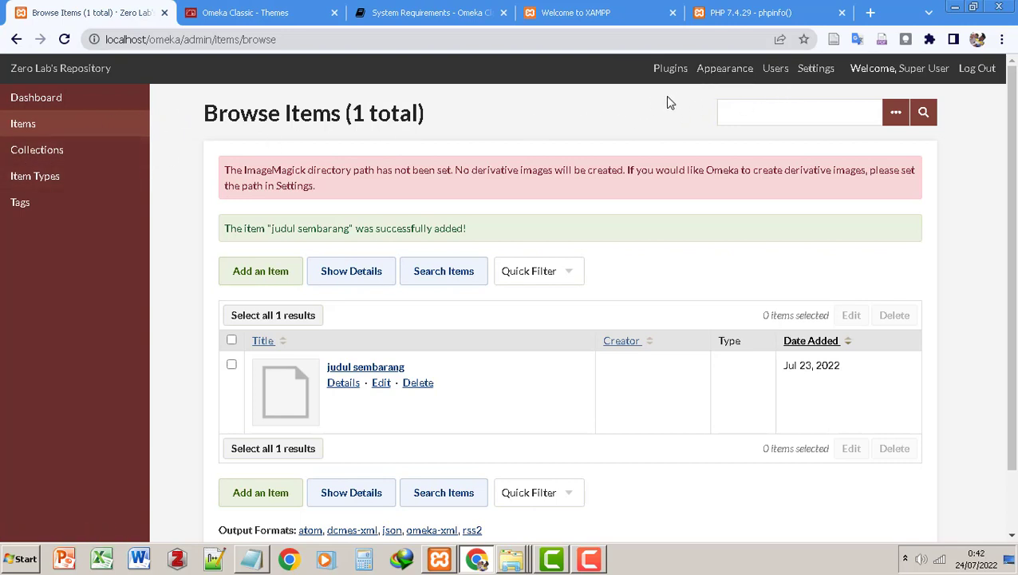
{"action": "left_click", "coordinate": [816, 69]}
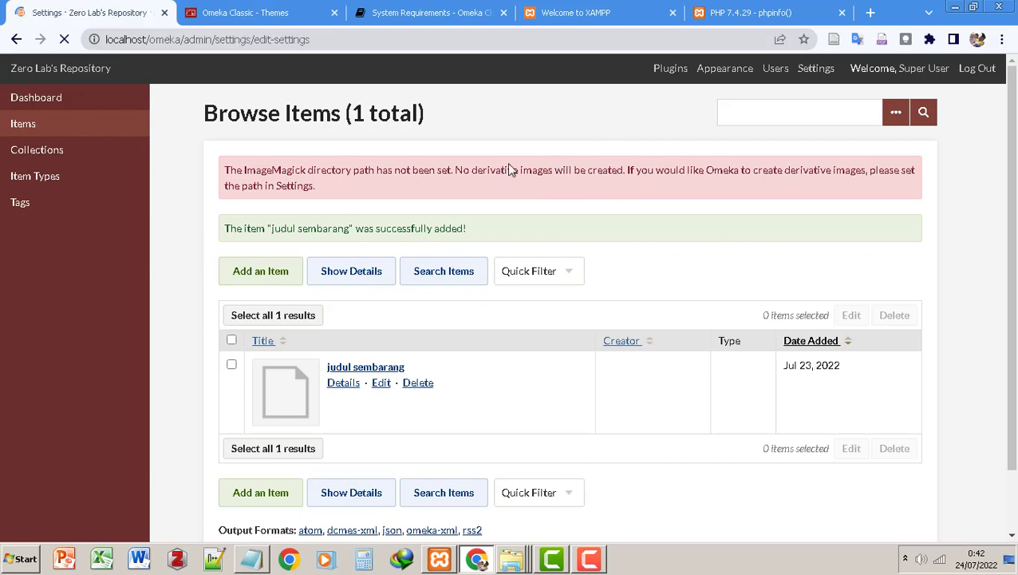
{"action": "scroll", "coordinate": [312, 216], "scroll_direction": "down", "scroll_amount": 3}
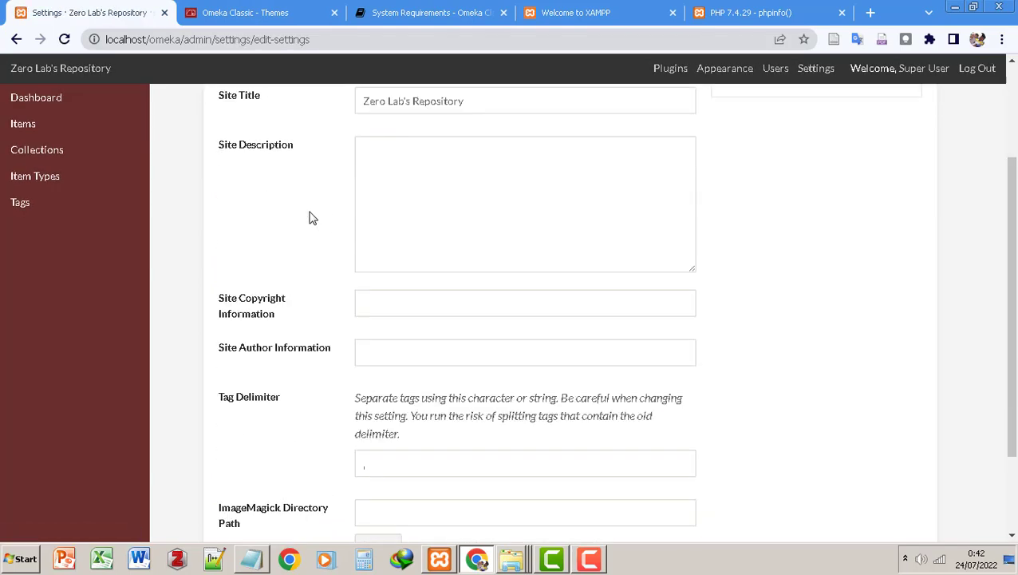
{"action": "scroll", "coordinate": [314, 193], "scroll_direction": "down", "scroll_amount": 1}
{"action": "scroll", "coordinate": [313, 128], "scroll_direction": "up", "scroll_amount": 5}
{"action": "scroll", "coordinate": [309, 230], "scroll_direction": "down", "scroll_amount": 5}
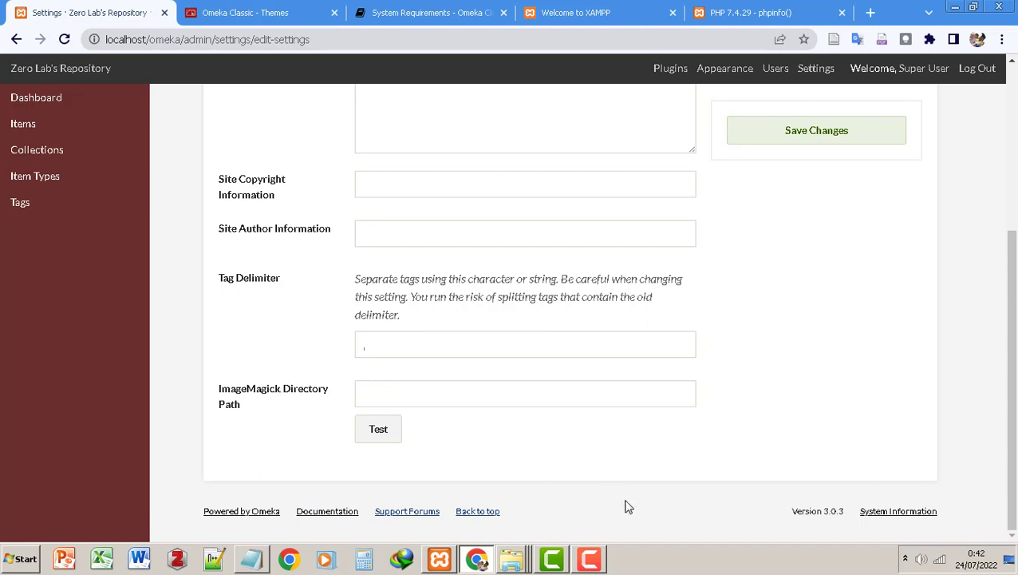
Open the ImageMagick-7.1.0-Q16-HDRI folder on drive C: in File Explorer and select the convert application in it
{"action": "mouse_move", "coordinate": [511, 542]}
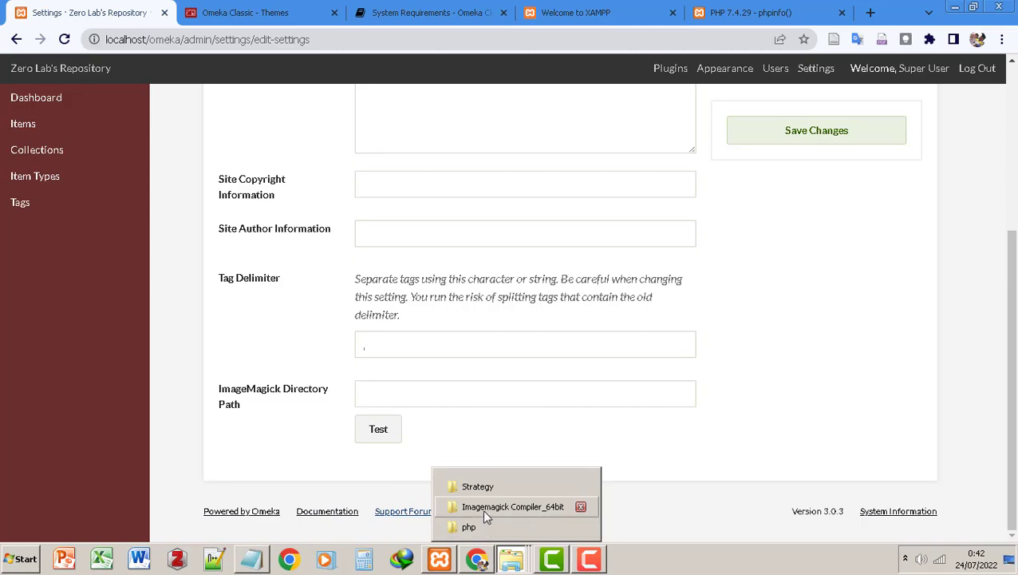
{"action": "left_click", "coordinate": [467, 526]}
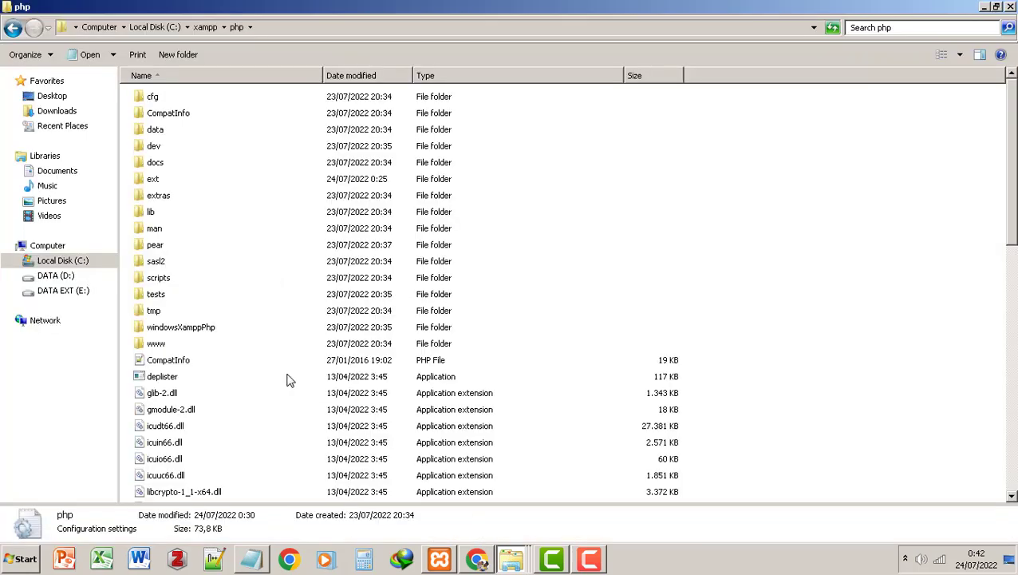
{"action": "left_click", "coordinate": [72, 263]}
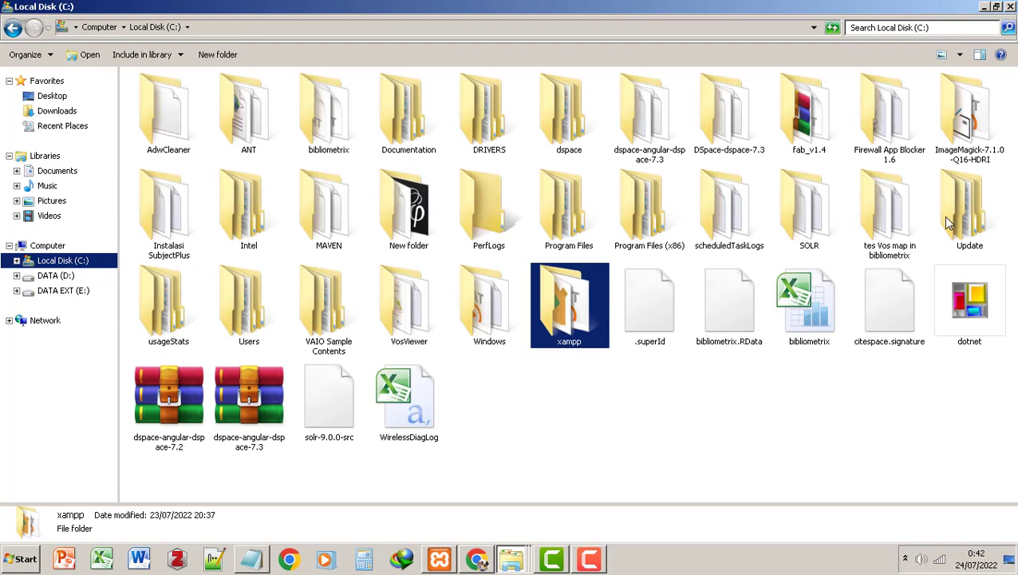
{"action": "left_click", "coordinate": [969, 150]}
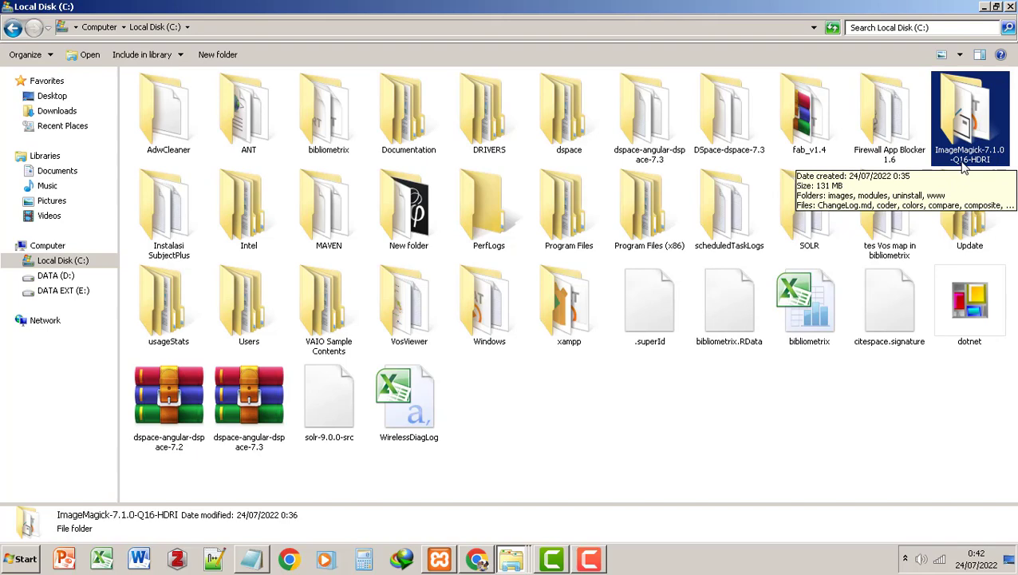
{"action": "double_click", "coordinate": [968, 120]}
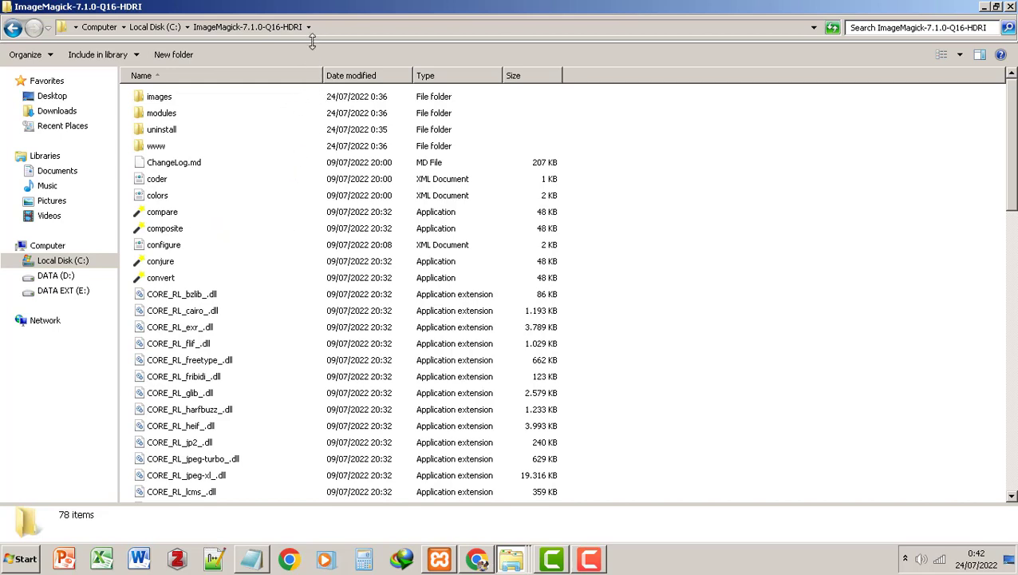
{"action": "left_click", "coordinate": [169, 280]}
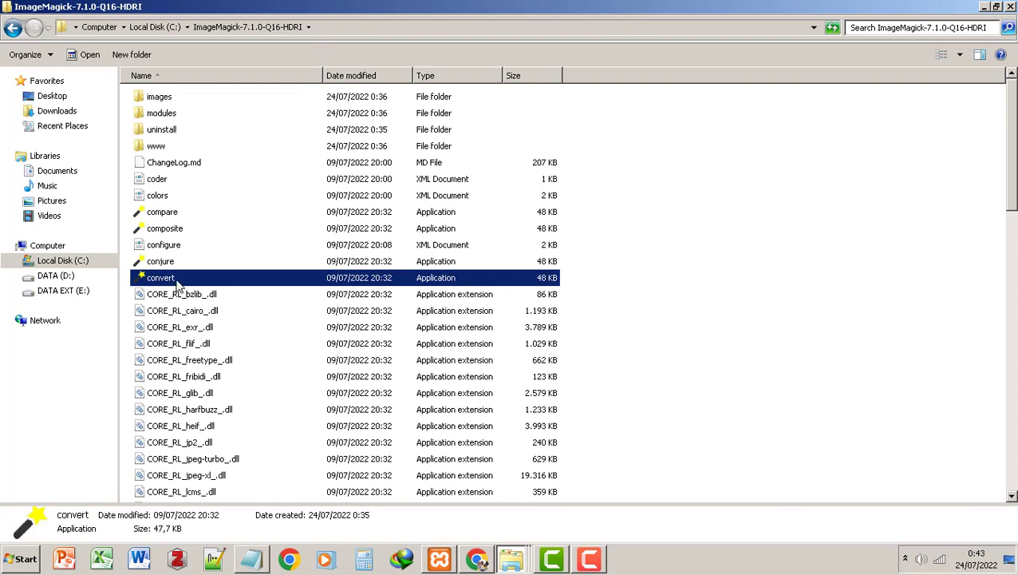
{"action": "left_click", "coordinate": [167, 295]}
{"action": "left_click", "coordinate": [165, 281]}
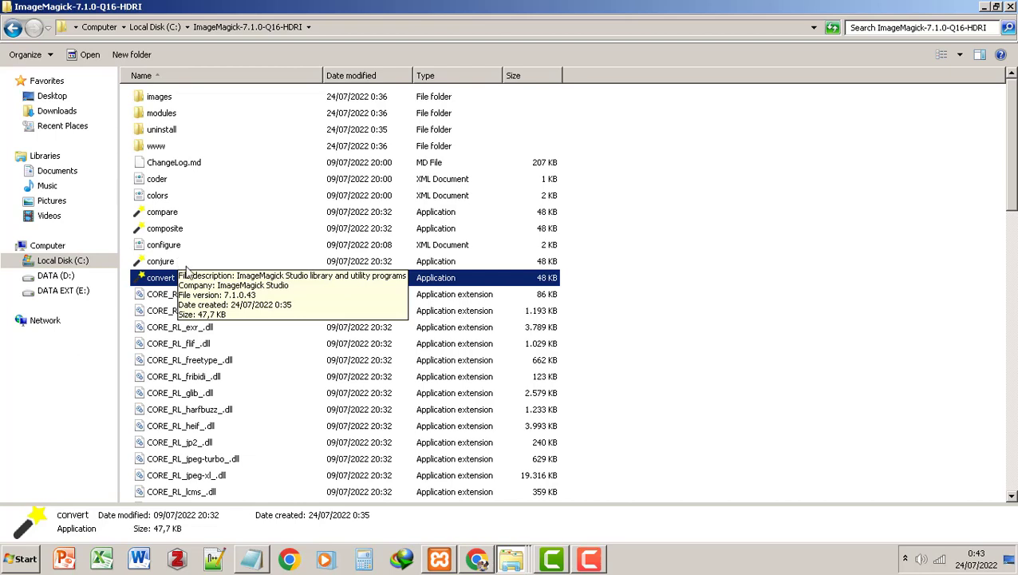
{"action": "left_click", "coordinate": [184, 311]}
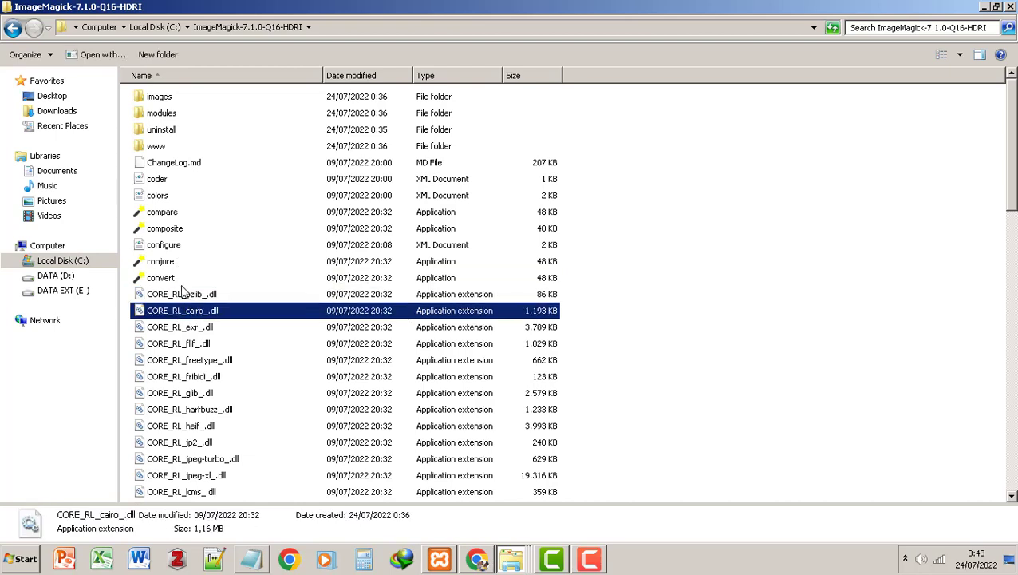
{"action": "left_click", "coordinate": [176, 279]}
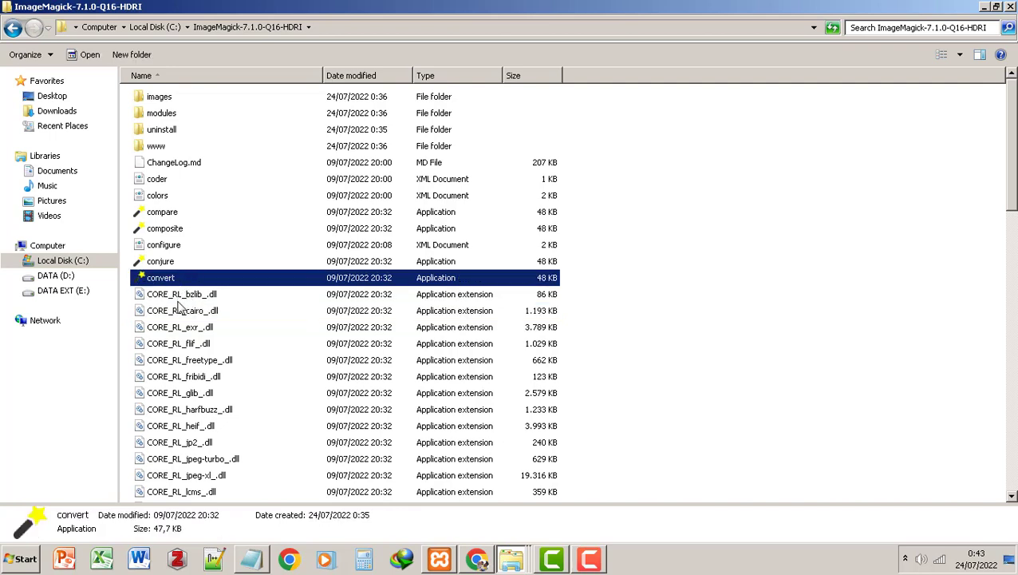
Copy the full path of the ImageMagick-7.1.0-Q16-HDRI folder
{"action": "left_click", "coordinate": [320, 26]}
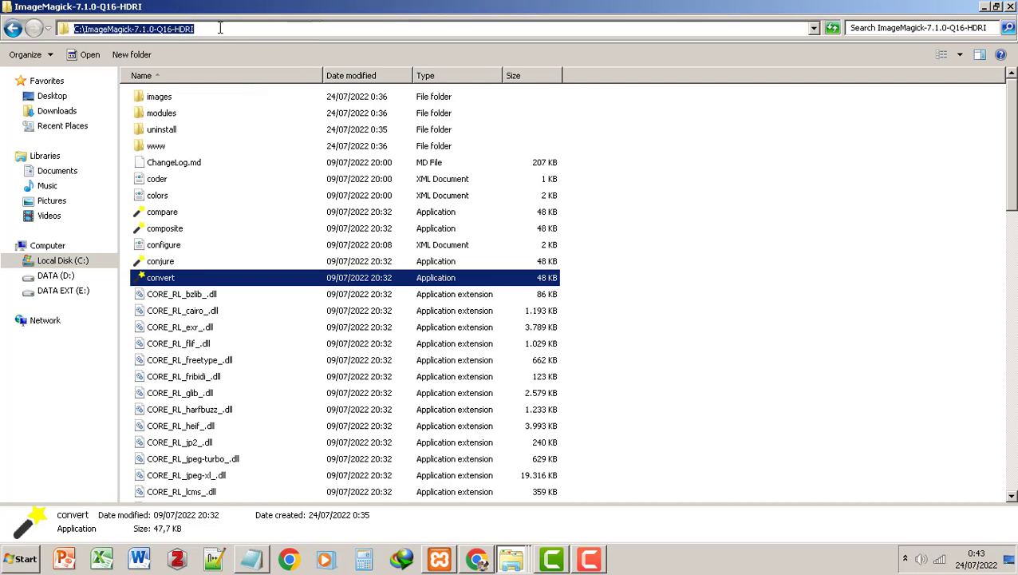
{"action": "right_click", "coordinate": [170, 32]}
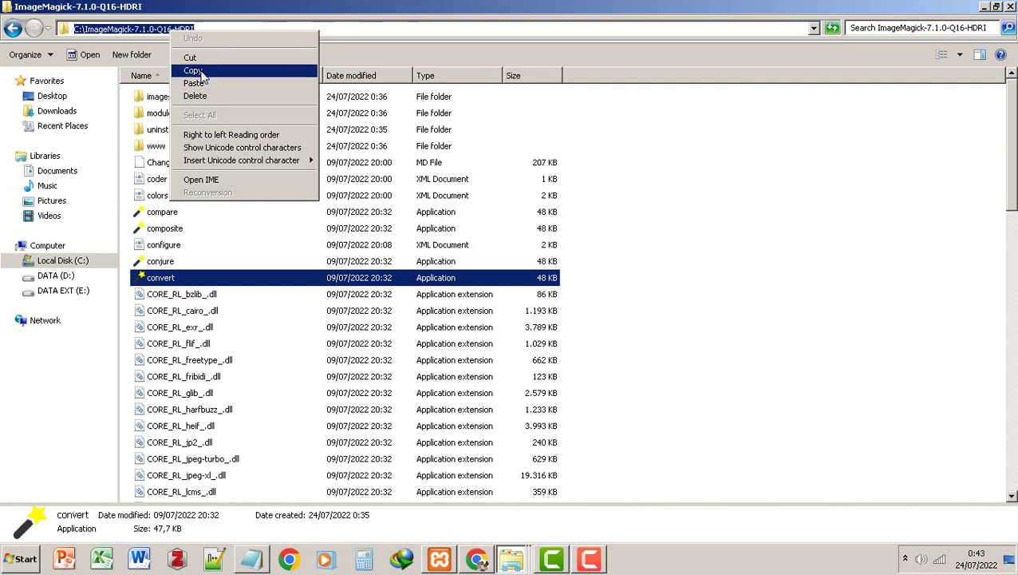
{"action": "left_click", "coordinate": [193, 71]}
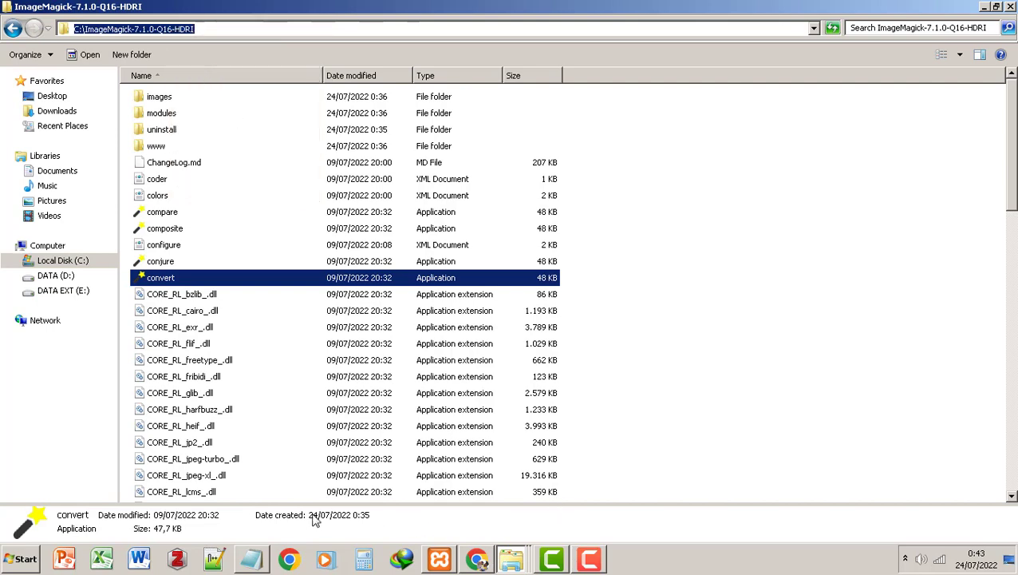
Switch to Omeka in Chrome, set the ImageMagick Directory Path to C:\ImageMagick-7.1.0-Q16-HDRI and test it
{"action": "left_click", "coordinate": [478, 563]}
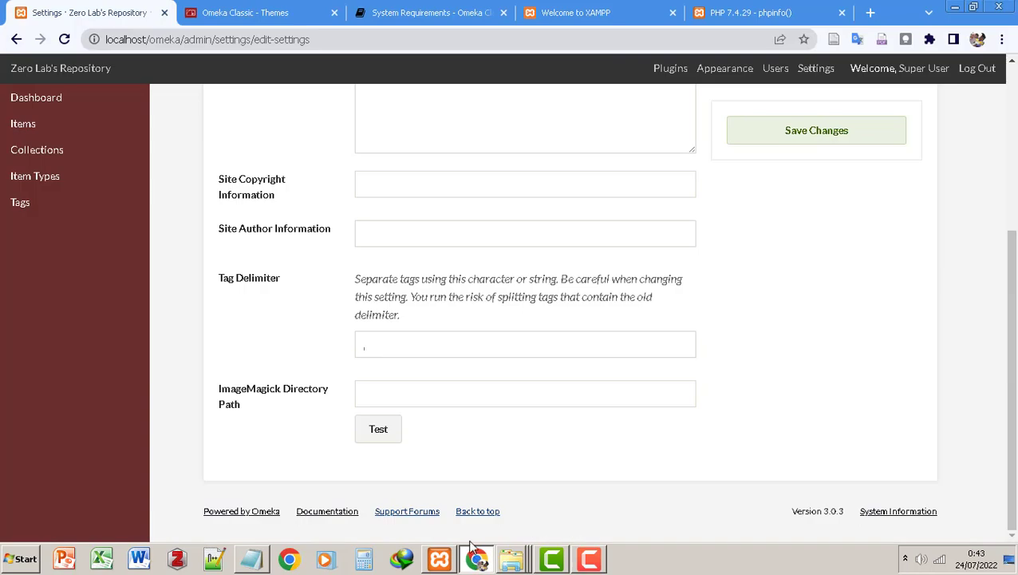
{"action": "left_click", "coordinate": [372, 393]}
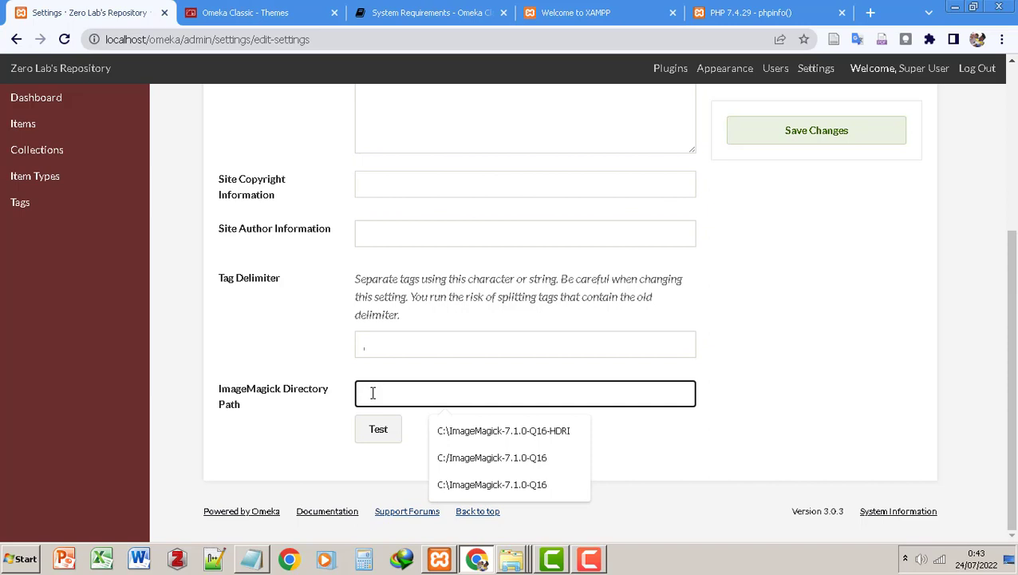
{"action": "key", "text": "ctrl+v"}
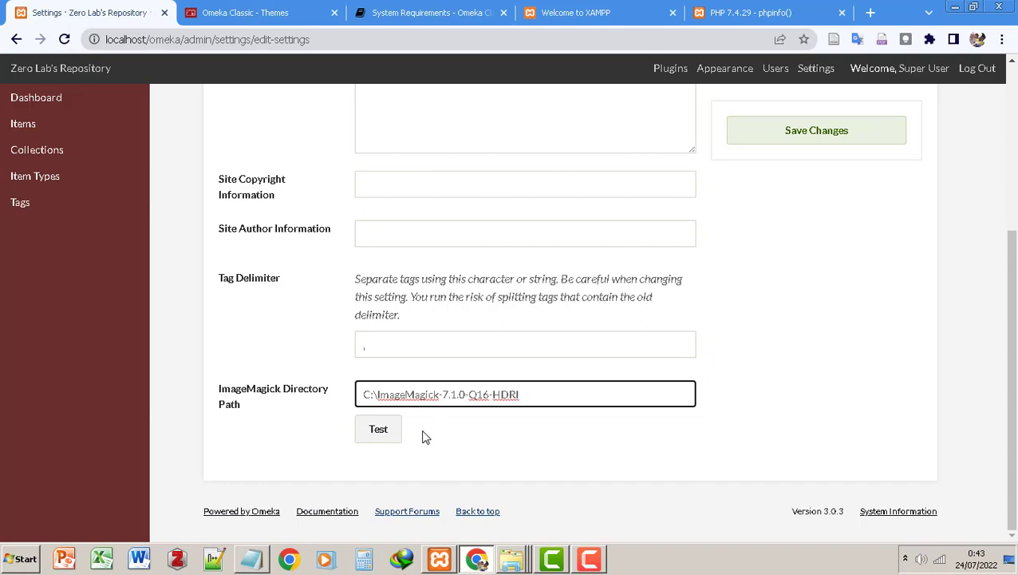
{"action": "left_click", "coordinate": [378, 435]}
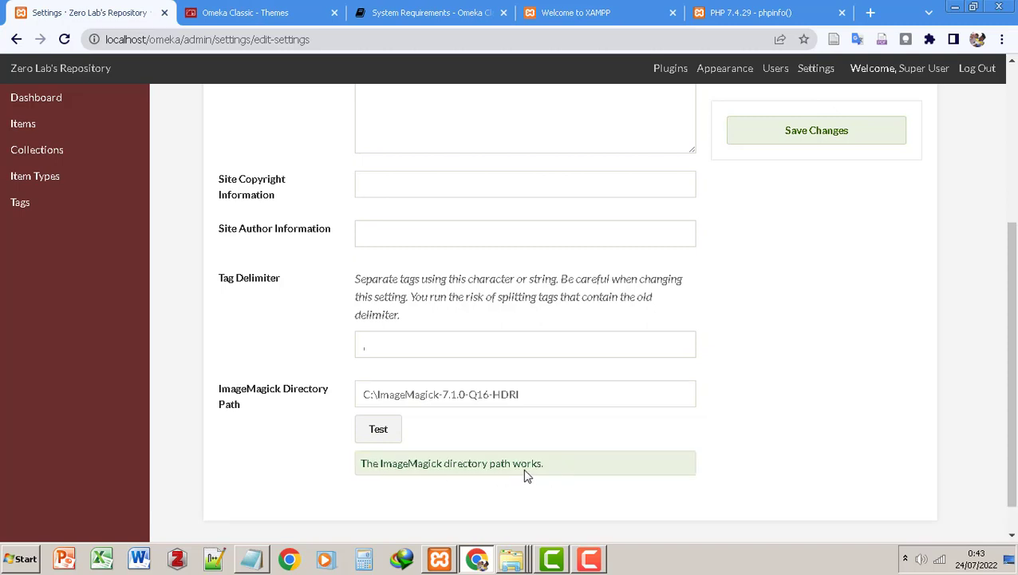
Save the changes to Omeka's general settings
{"action": "scroll", "coordinate": [680, 338], "scroll_direction": "up", "scroll_amount": 4}
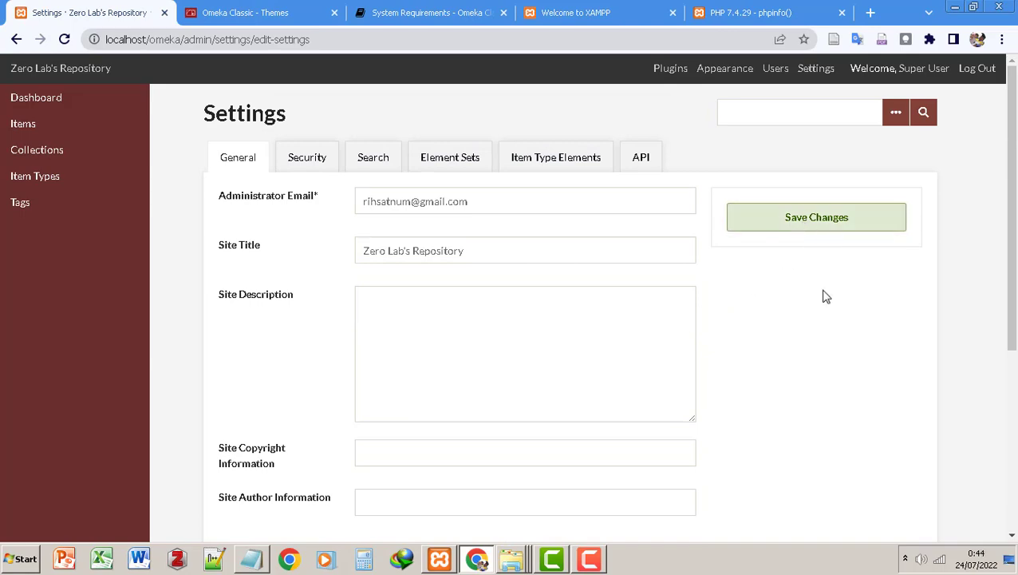
{"action": "scroll", "coordinate": [812, 311], "scroll_direction": "down", "scroll_amount": 4}
{"action": "scroll", "coordinate": [810, 307], "scroll_direction": "up", "scroll_amount": 2}
{"action": "scroll", "coordinate": [810, 304], "scroll_direction": "up", "scroll_amount": 2}
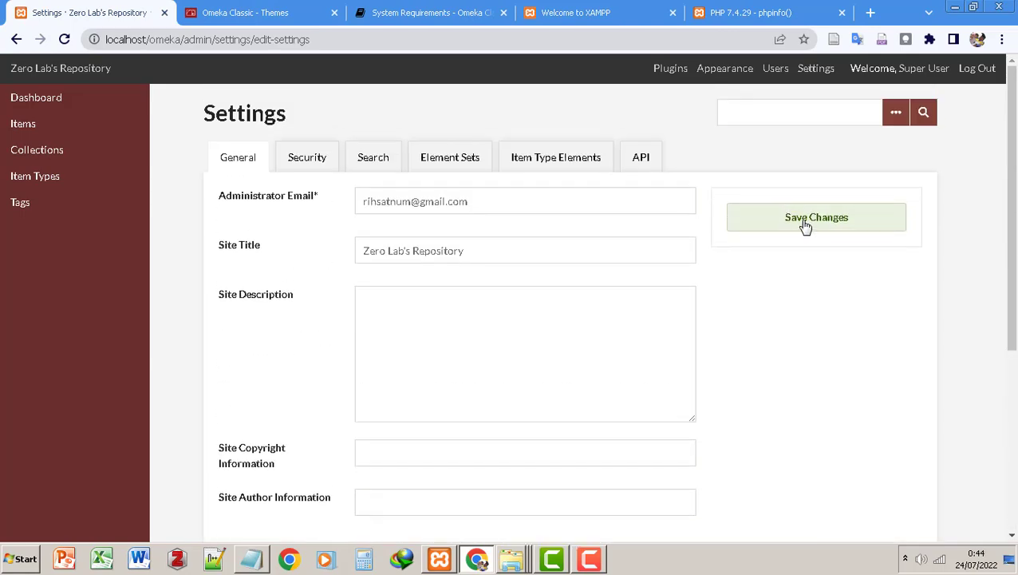
{"action": "left_click", "coordinate": [811, 222]}
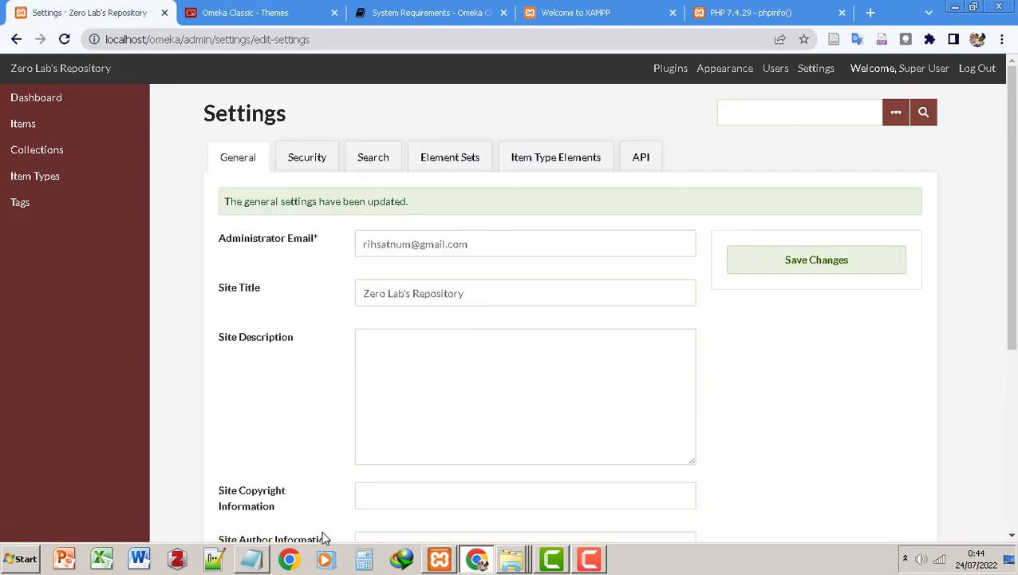
Check the final steps in the Notepad notes, return to Omeka and start a new item titled Information Literacy Concepts
{"action": "left_click", "coordinate": [251, 558]}
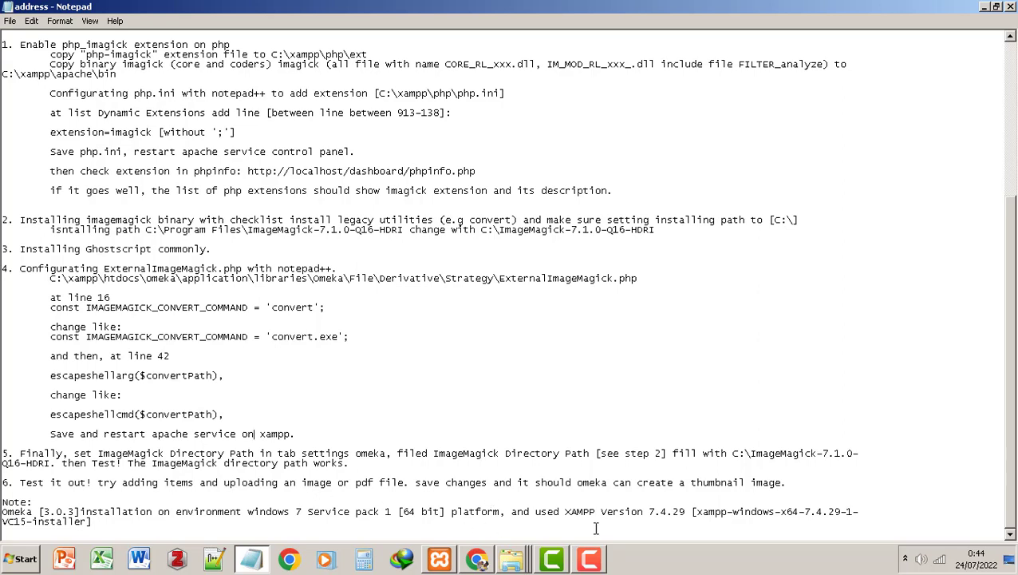
{"action": "left_click", "coordinate": [479, 557]}
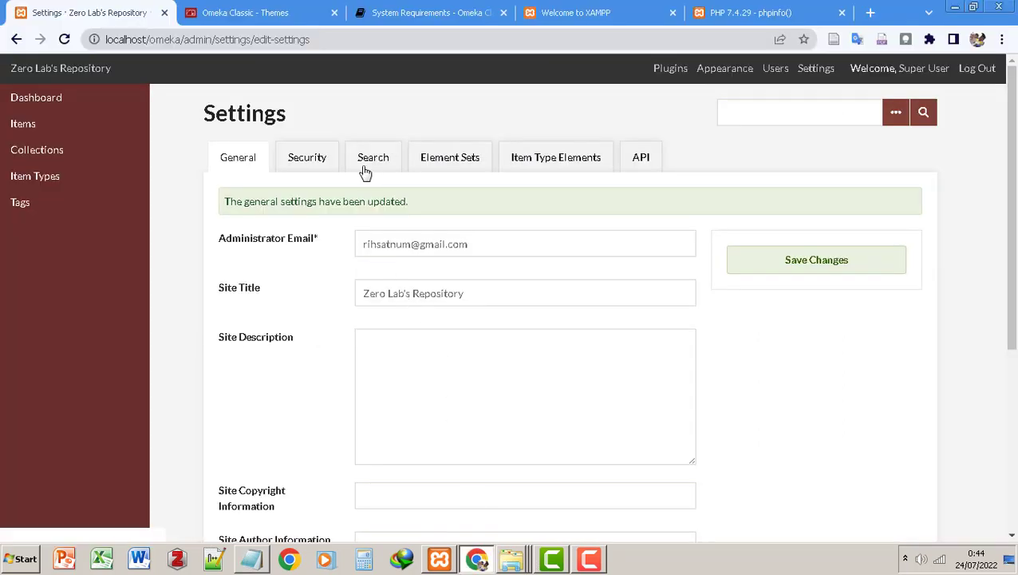
{"action": "left_click", "coordinate": [26, 126]}
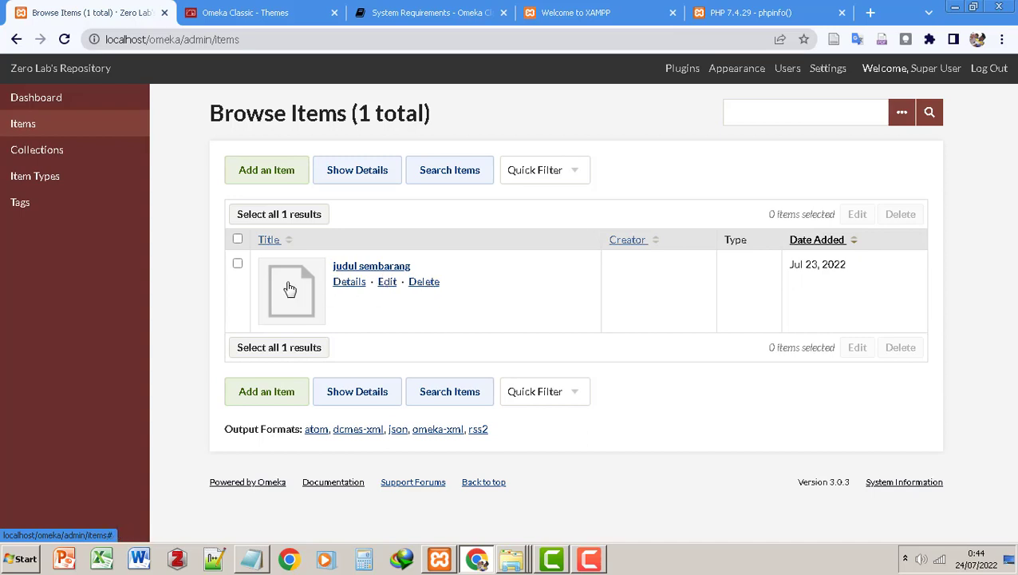
{"action": "left_click", "coordinate": [289, 171]}
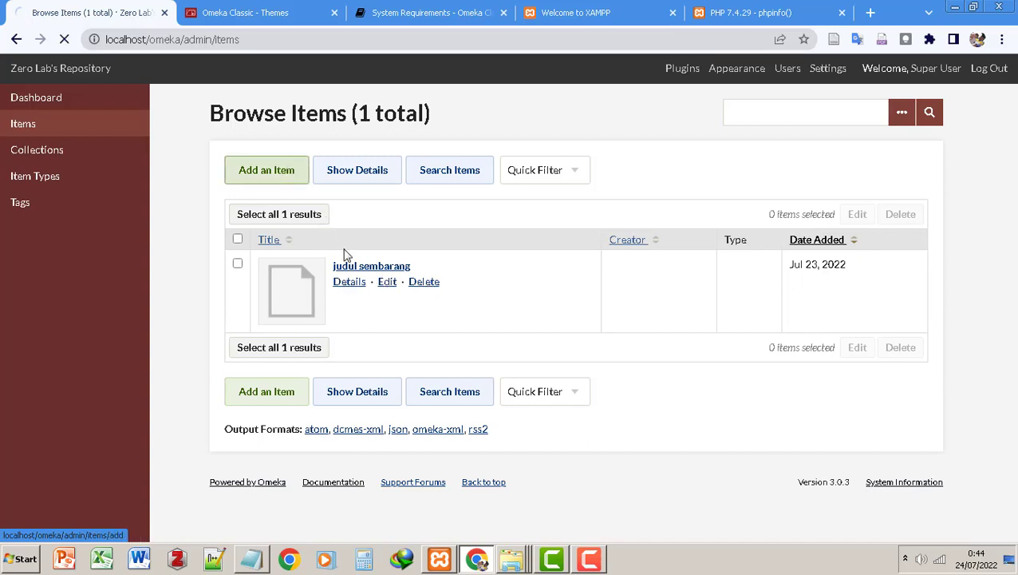
{"action": "left_click", "coordinate": [407, 327]}
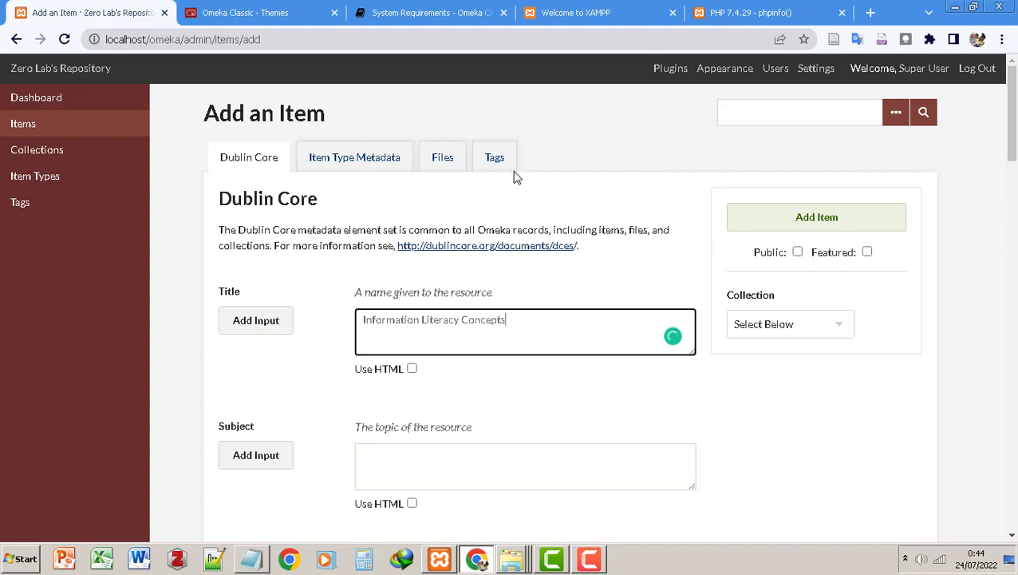
Attach the Information Literacy Concepts PDF from the uploads file sample_omeka folder, mark the item as public and add it
{"action": "left_click", "coordinate": [444, 159]}
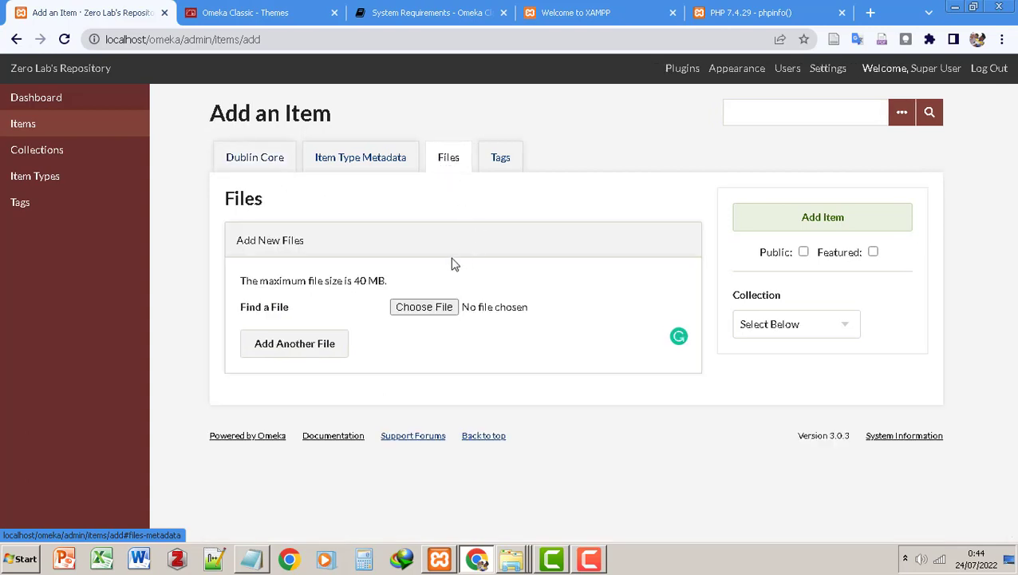
{"action": "left_click", "coordinate": [425, 310]}
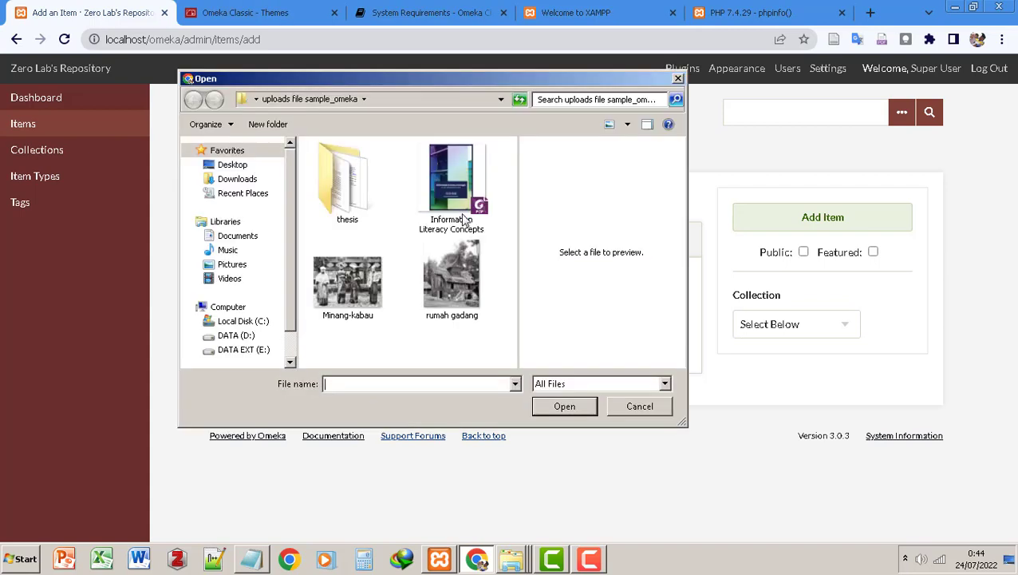
{"action": "left_click", "coordinate": [447, 188]}
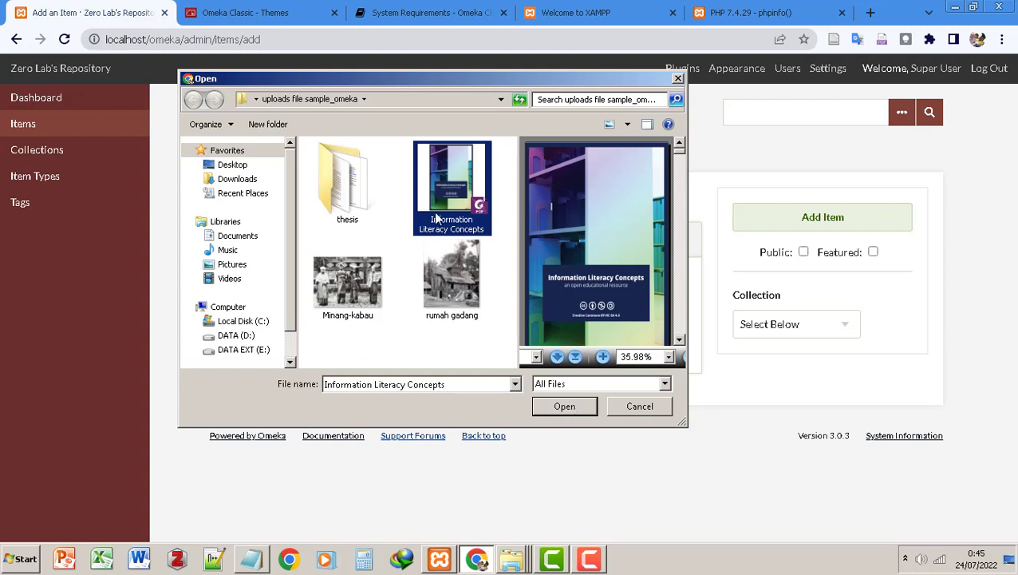
{"action": "left_click", "coordinate": [564, 407]}
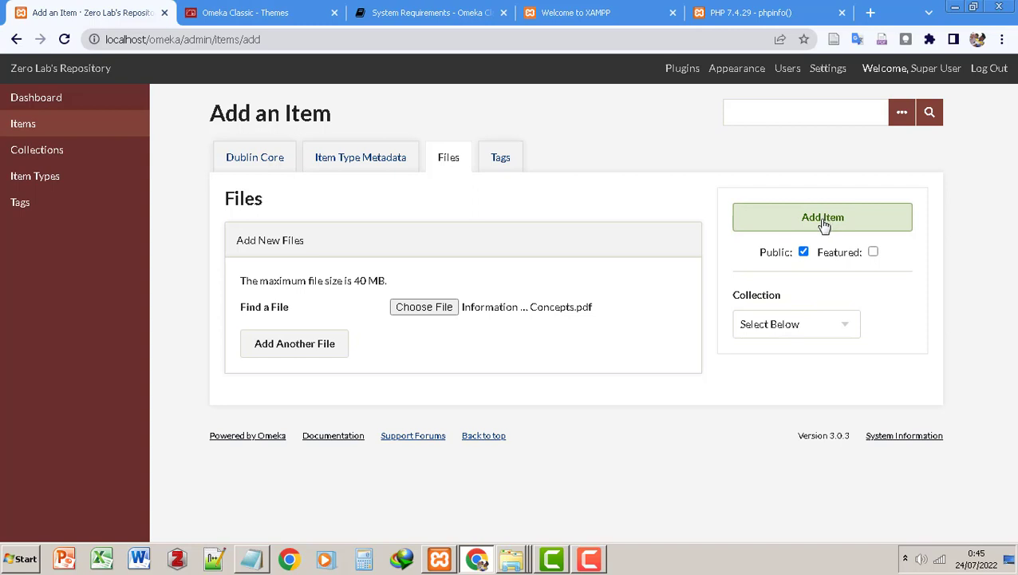
{"action": "left_click", "coordinate": [824, 225]}
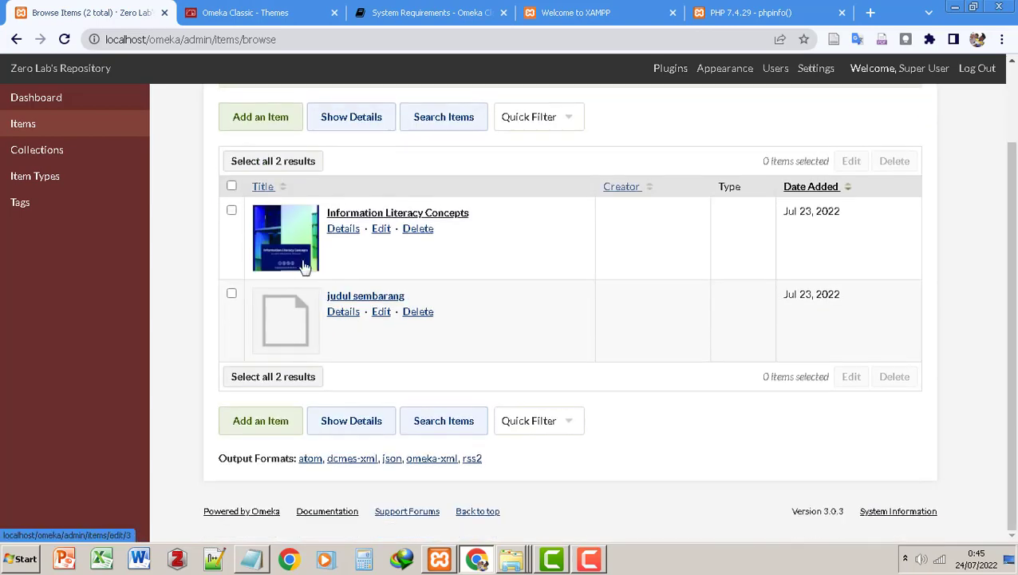
Check the new item's thumbnail in the item list and on the public site, opened in a new tab
{"action": "scroll", "coordinate": [302, 265], "scroll_direction": "down", "scroll_amount": 2}
{"action": "scroll", "coordinate": [403, 249], "scroll_direction": "up", "scroll_amount": 2}
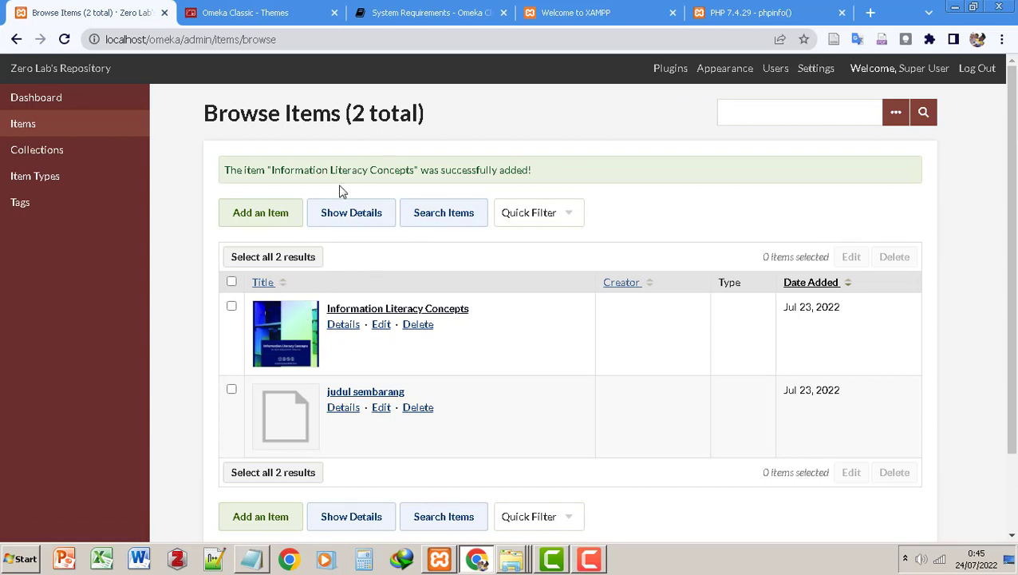
{"action": "right_click", "coordinate": [98, 74]}
{"action": "left_click", "coordinate": [149, 81]}
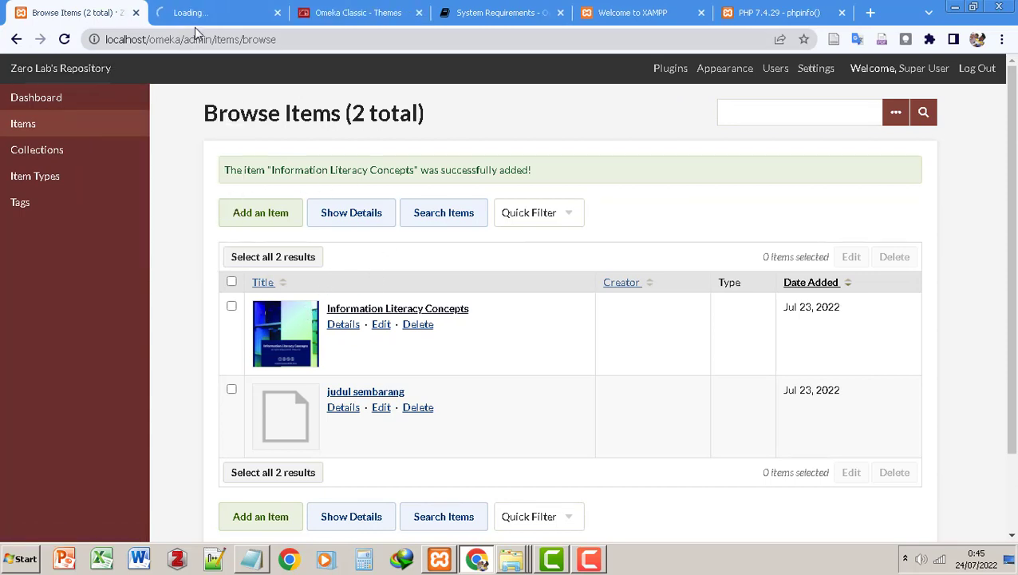
{"action": "left_click", "coordinate": [207, 14]}
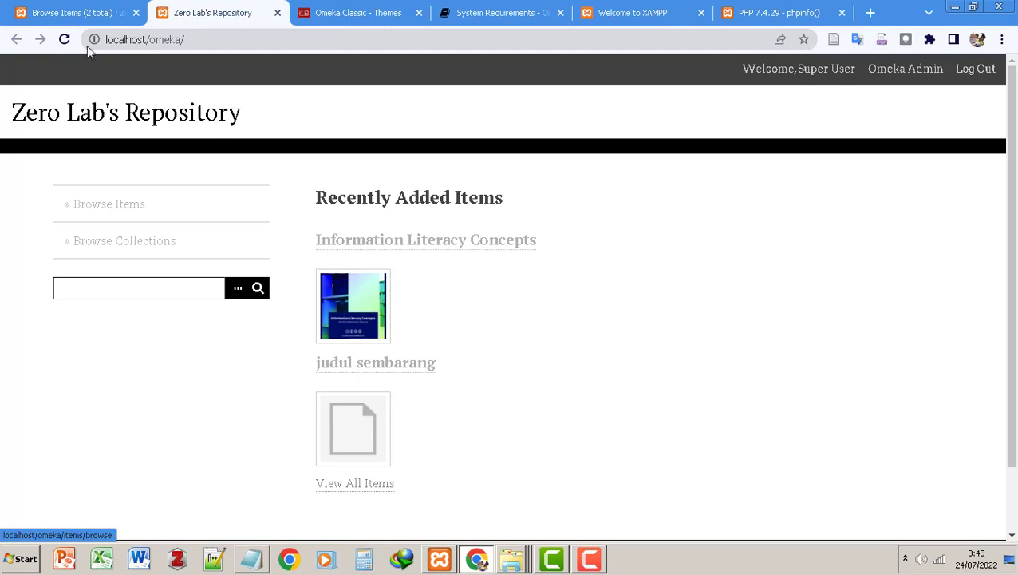
Return to the Omeka admin items page and start a new item titled Minangkabau
{"action": "left_click", "coordinate": [77, 14]}
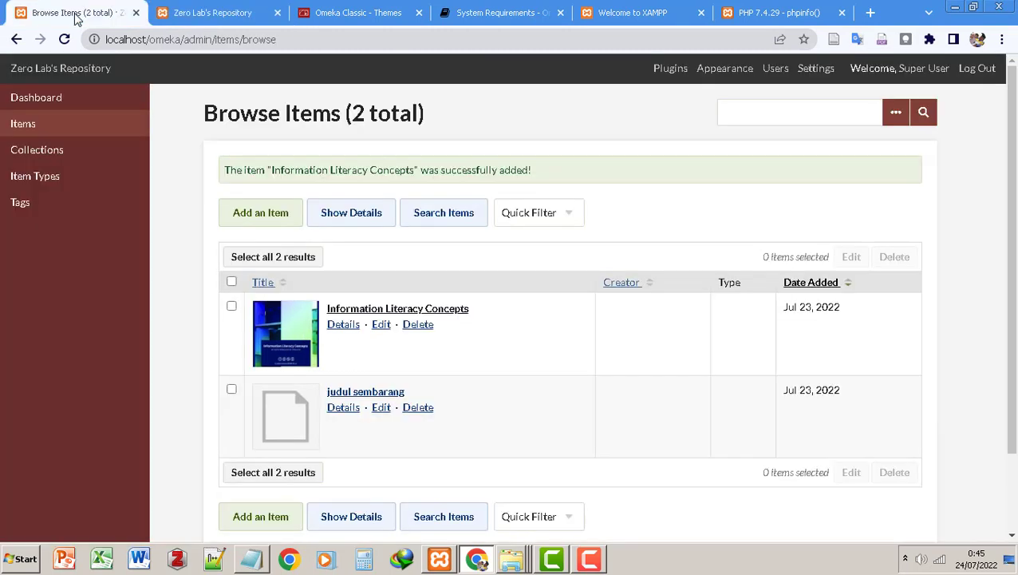
{"action": "left_click", "coordinate": [271, 222]}
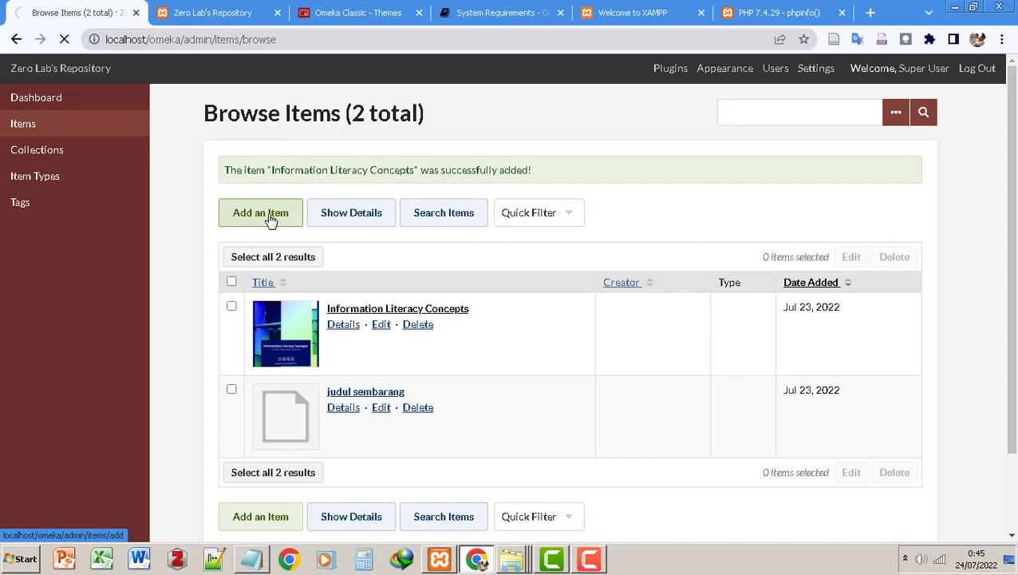
{"action": "left_click", "coordinate": [413, 335]}
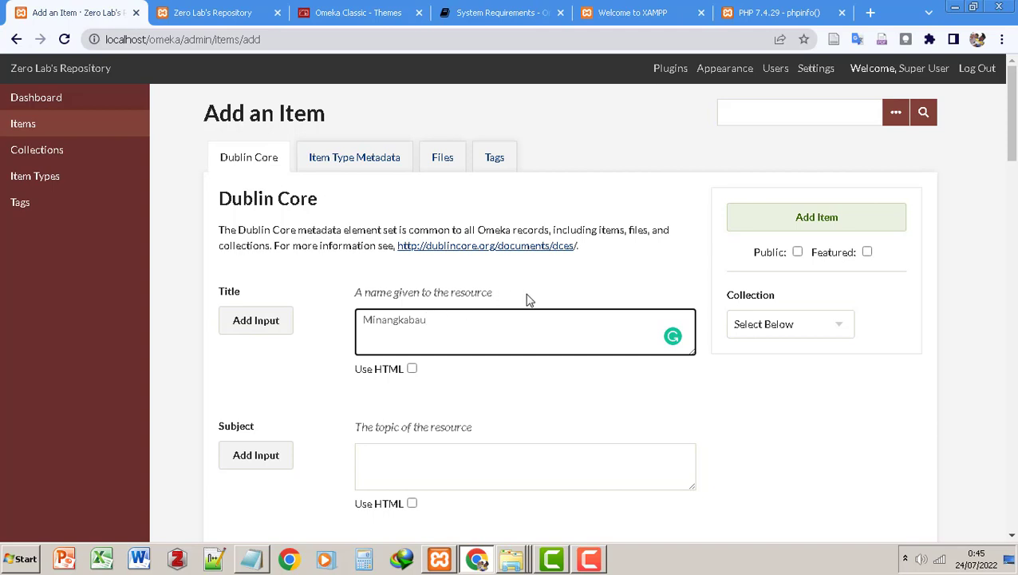
Attach the image Minang-kabau.jpg to the Minangkabau item
{"action": "left_click", "coordinate": [442, 160]}
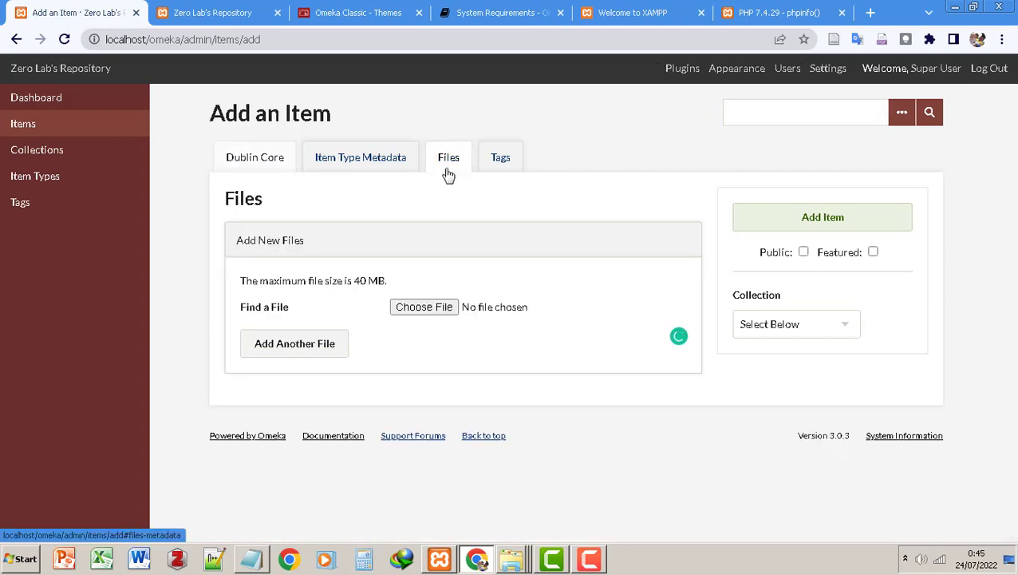
{"action": "left_click", "coordinate": [431, 308]}
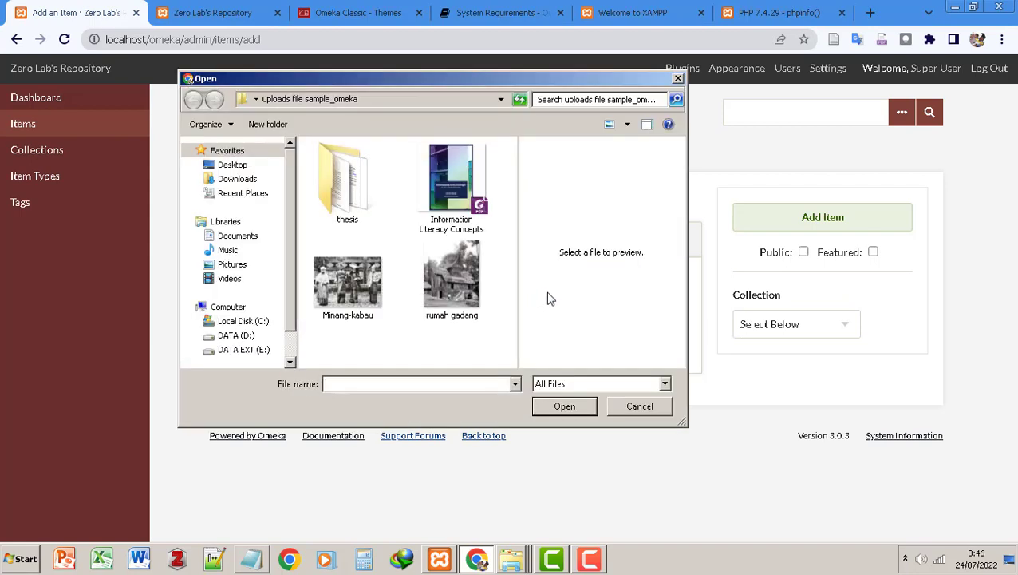
{"action": "left_click", "coordinate": [349, 295]}
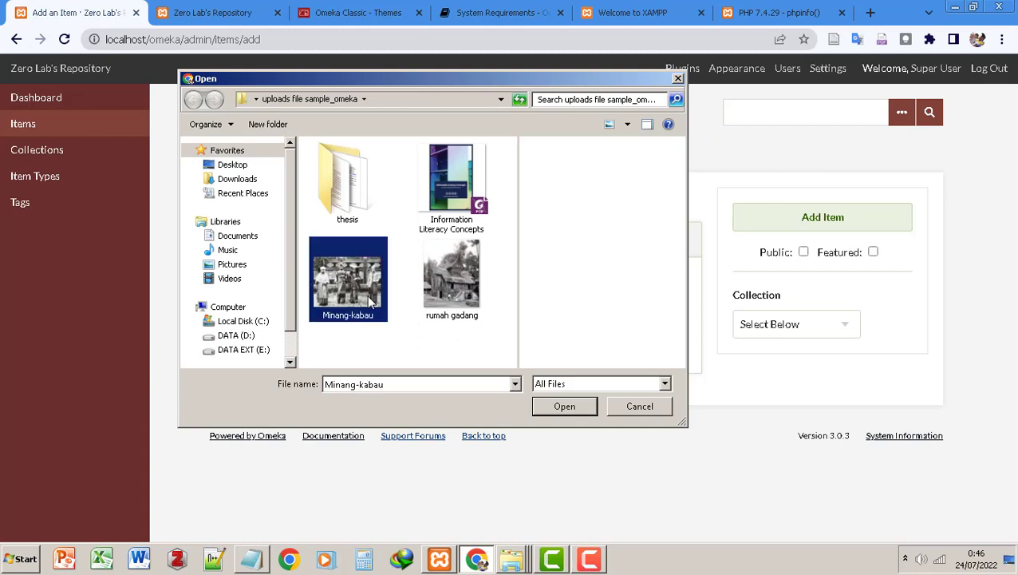
{"action": "left_click", "coordinate": [564, 409]}
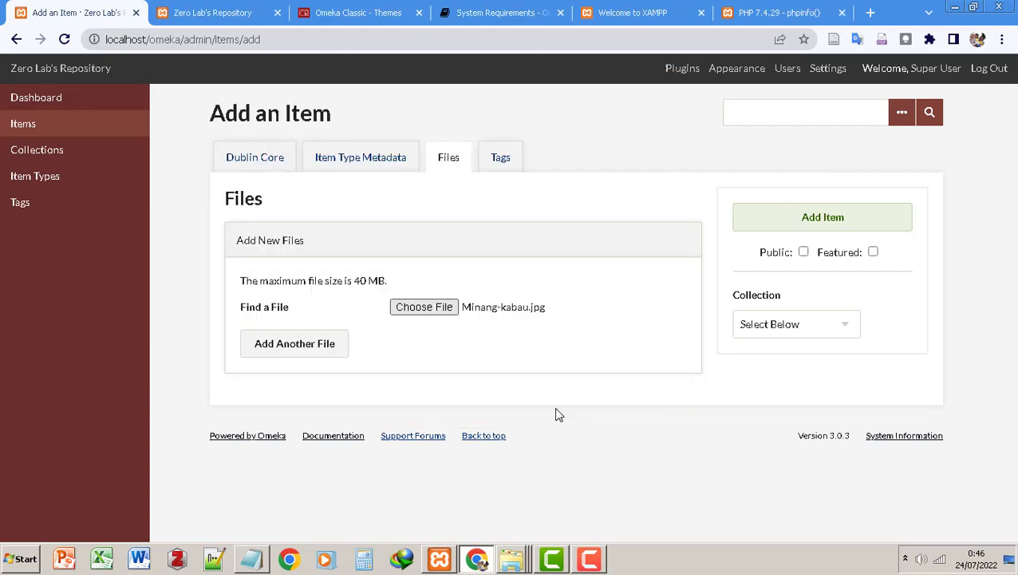
Attach rumah gadang.jpg as a second file to the Minangkabau item, mark the item as public and add it
{"action": "left_click", "coordinate": [310, 351]}
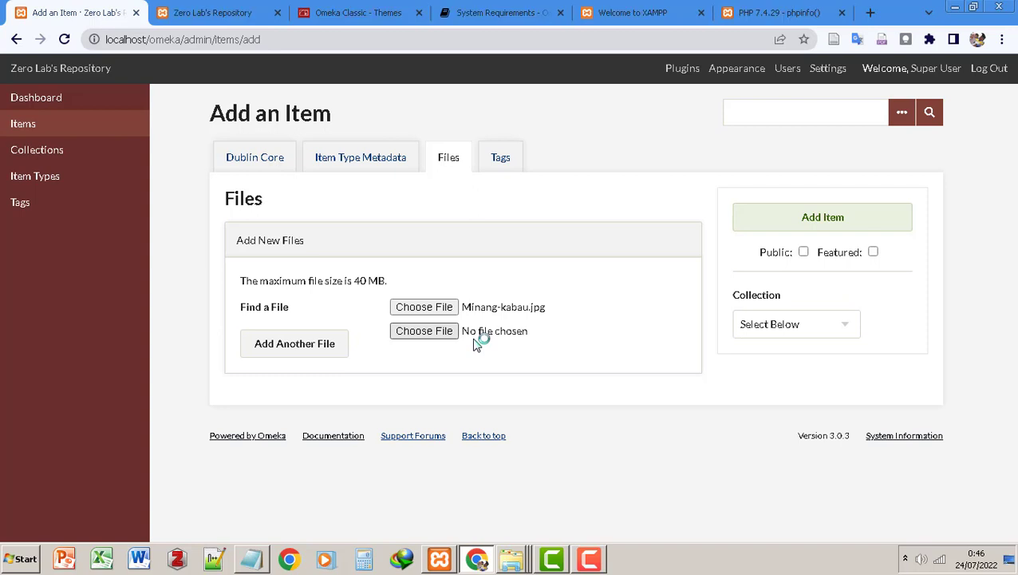
{"action": "left_click", "coordinate": [455, 292]}
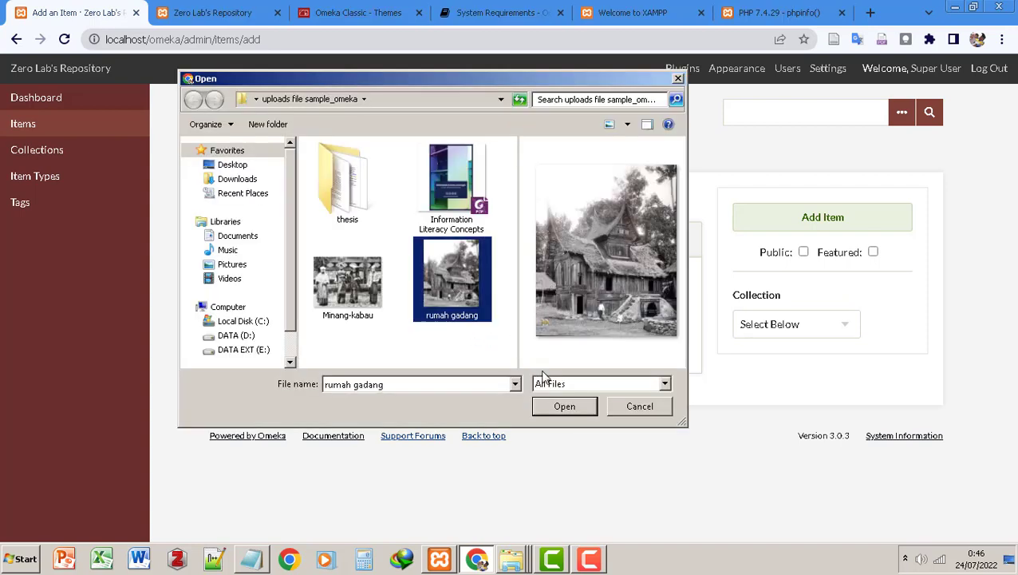
{"action": "left_click", "coordinate": [564, 407]}
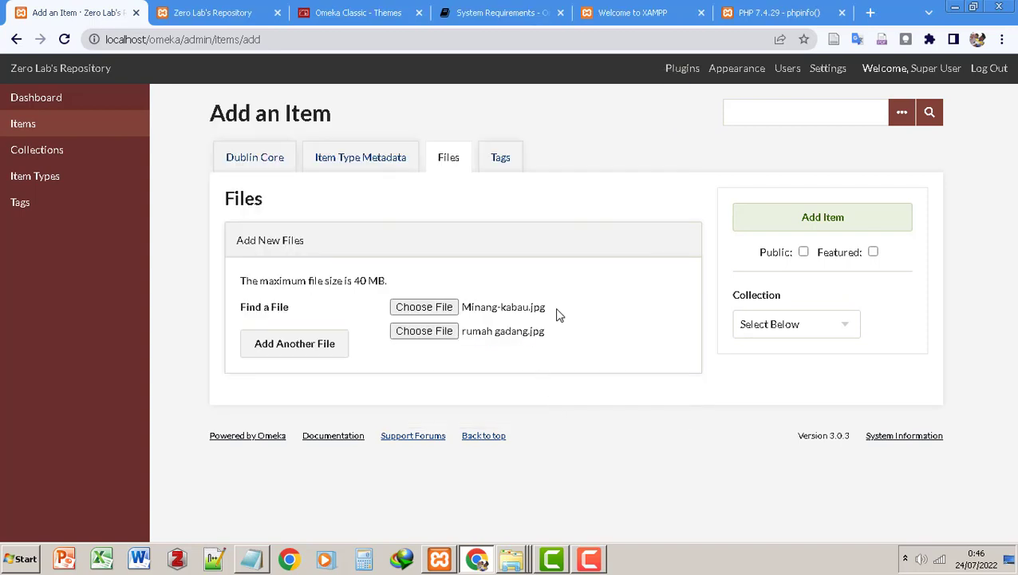
{"action": "left_click", "coordinate": [804, 252]}
{"action": "left_click", "coordinate": [809, 223]}
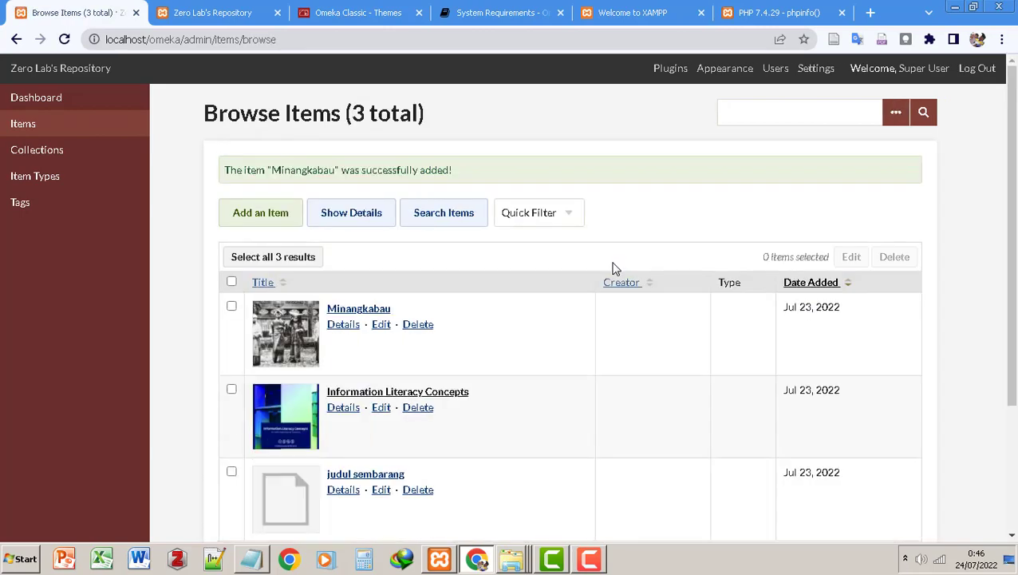
Open the file record of the judul sembarang item's attached PDF for editing and examine its Dublin Core fields
{"action": "scroll", "coordinate": [533, 288], "scroll_direction": "down", "scroll_amount": 3}
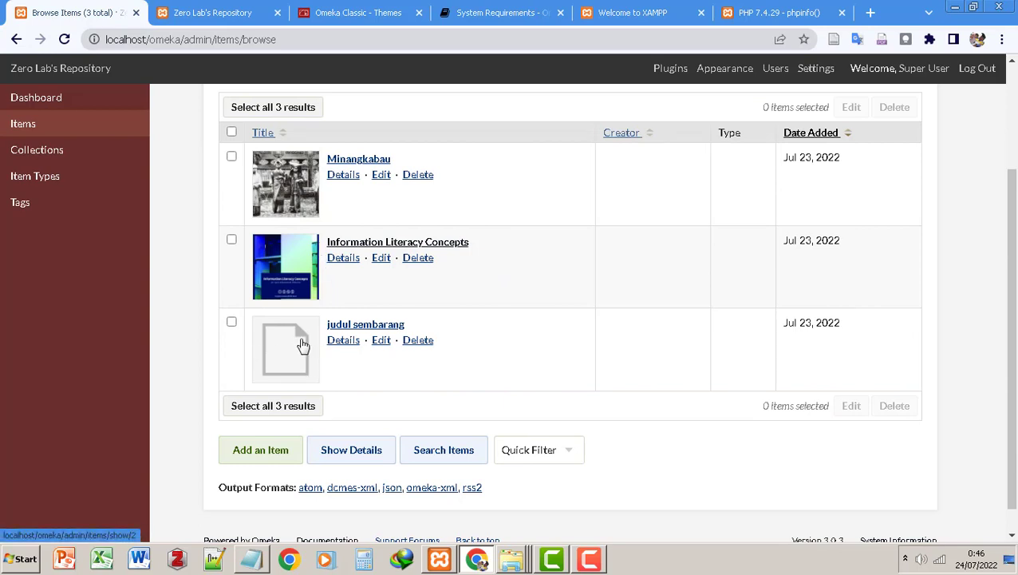
{"action": "left_click", "coordinate": [383, 344]}
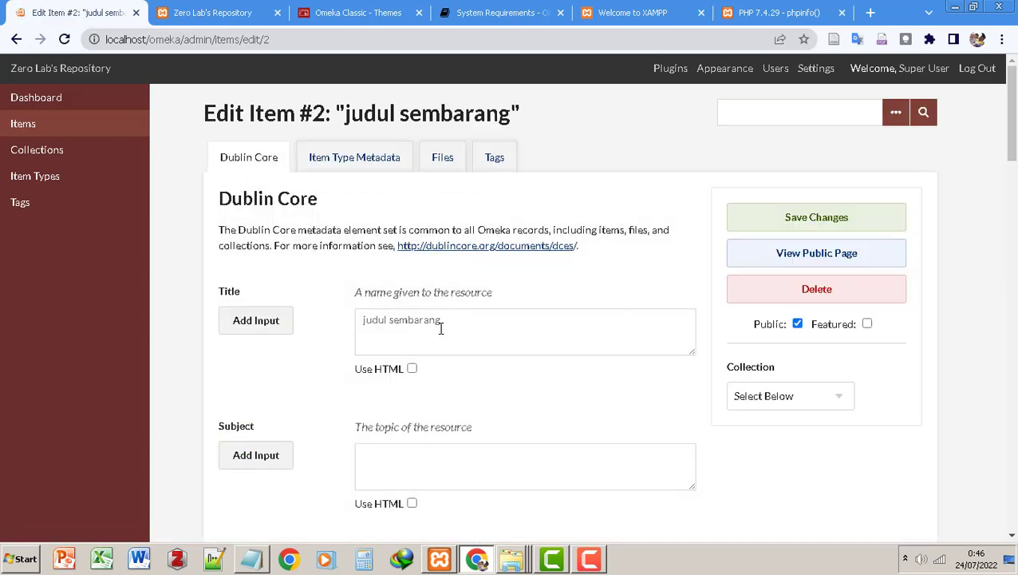
{"action": "left_click", "coordinate": [441, 159]}
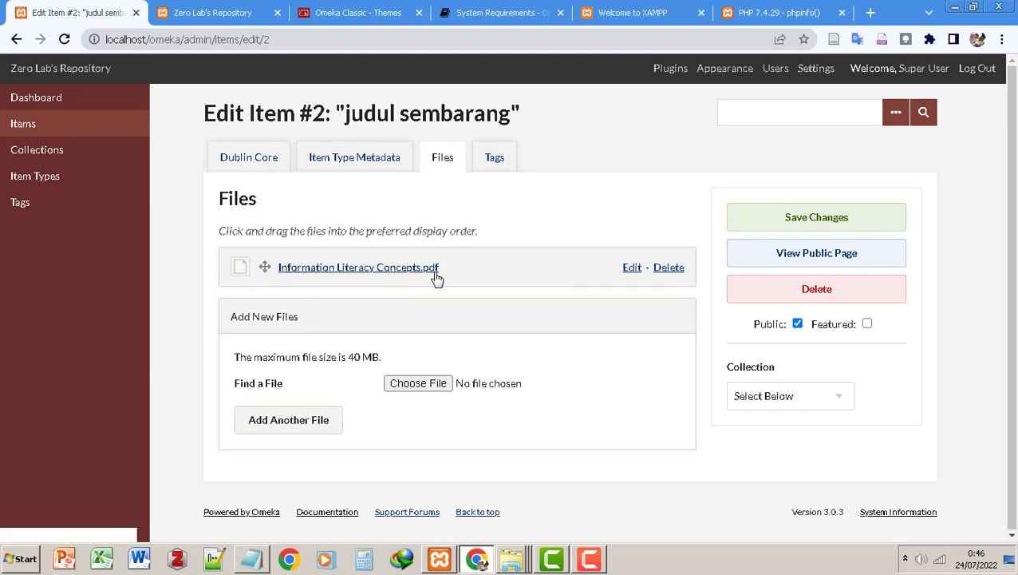
{"action": "left_click", "coordinate": [632, 268]}
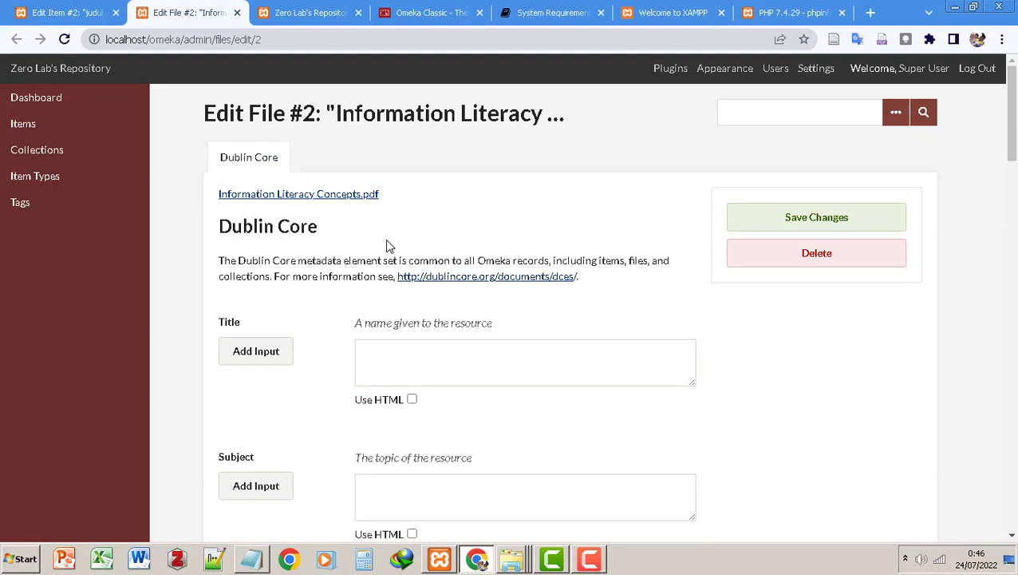
{"action": "scroll", "coordinate": [405, 346], "scroll_direction": "down", "scroll_amount": 3}
{"action": "scroll", "coordinate": [423, 320], "scroll_direction": "up", "scroll_amount": 3}
{"action": "scroll", "coordinate": [298, 266], "scroll_direction": "down", "scroll_amount": 17}
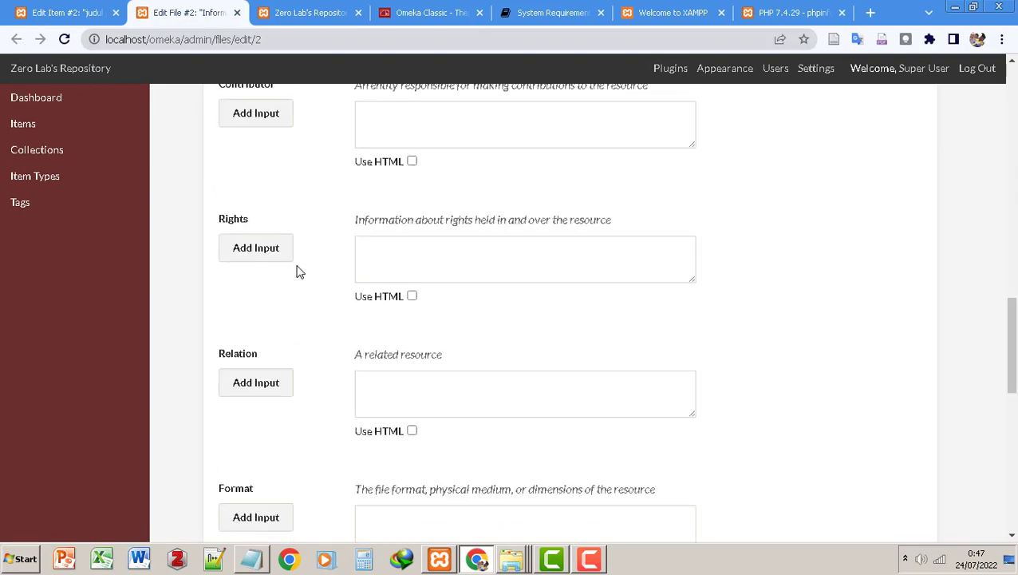
{"action": "scroll", "coordinate": [966, 271], "scroll_direction": "down", "scroll_amount": 6}
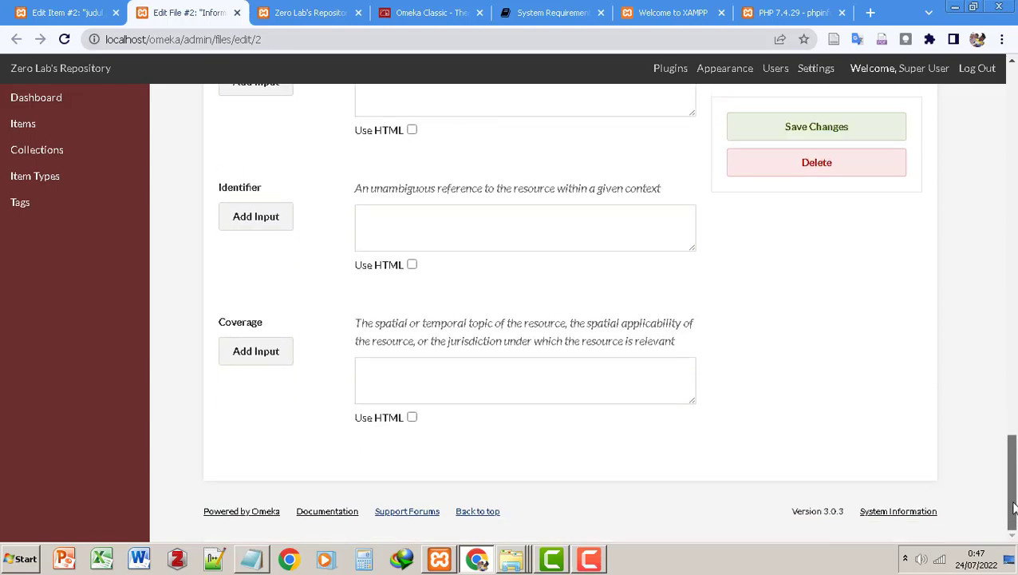
{"action": "scroll", "coordinate": [966, 271], "scroll_direction": "up", "scroll_amount": 12}
{"action": "scroll", "coordinate": [966, 271], "scroll_direction": "up", "scroll_amount": 12}
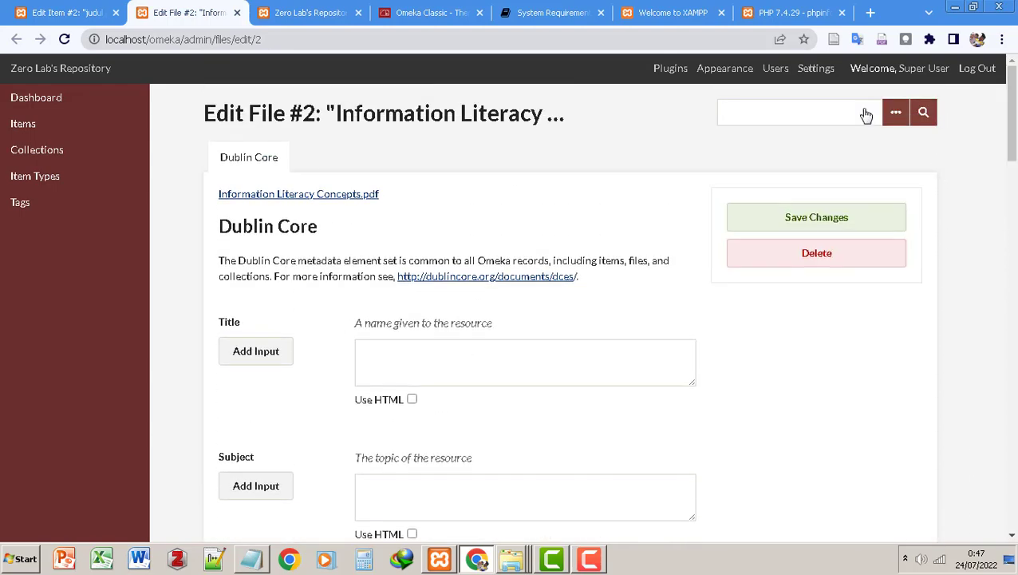
{"action": "left_click", "coordinate": [348, 195]}
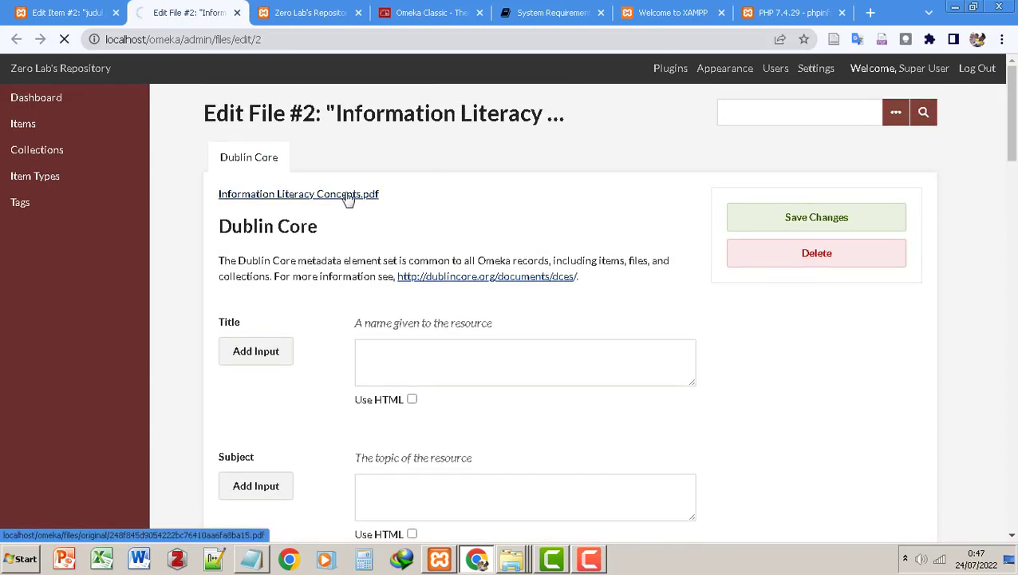
{"action": "left_click", "coordinate": [576, 343]}
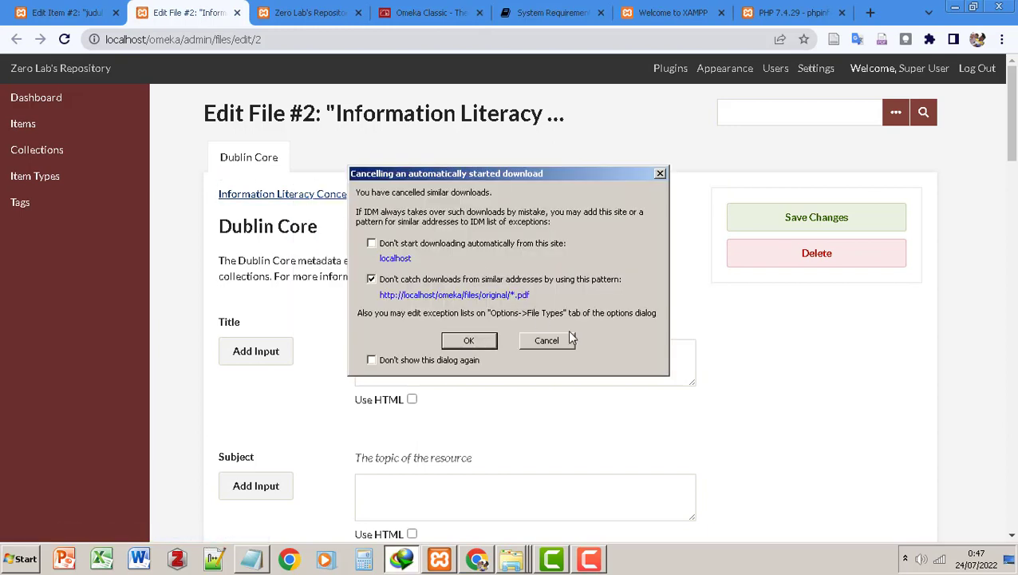
{"action": "left_click", "coordinate": [570, 340]}
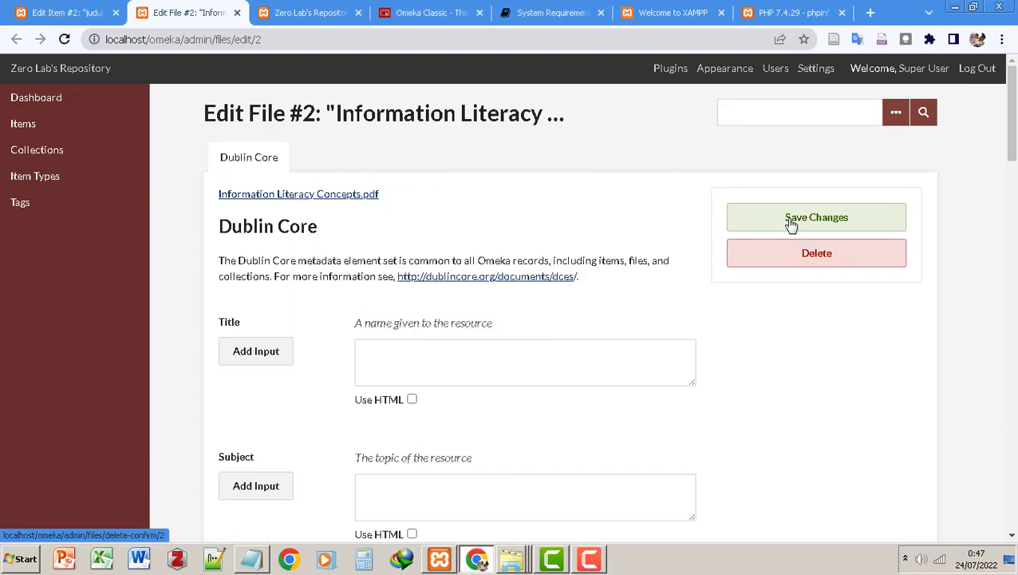
Save the file record of Information Literacy Concepts.pdf twice without edits and check its details page for a thumbnail
{"action": "left_click", "coordinate": [790, 223]}
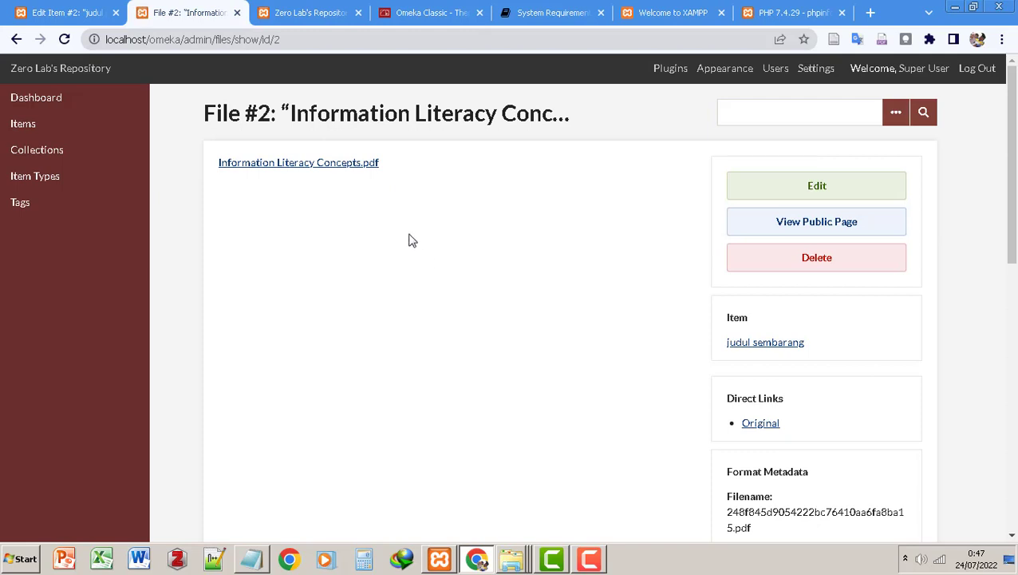
{"action": "left_click", "coordinate": [808, 195]}
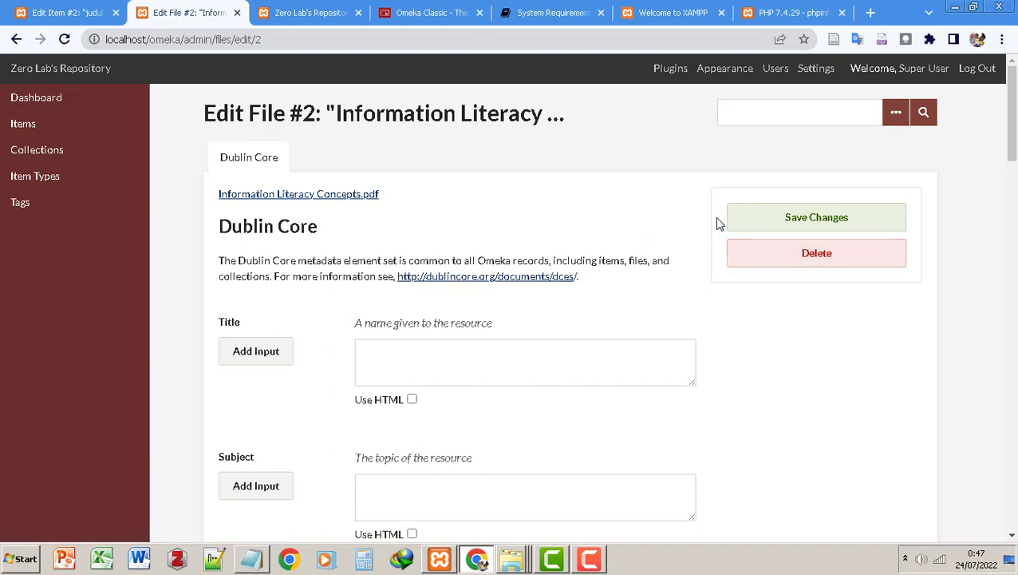
{"action": "left_click", "coordinate": [769, 223]}
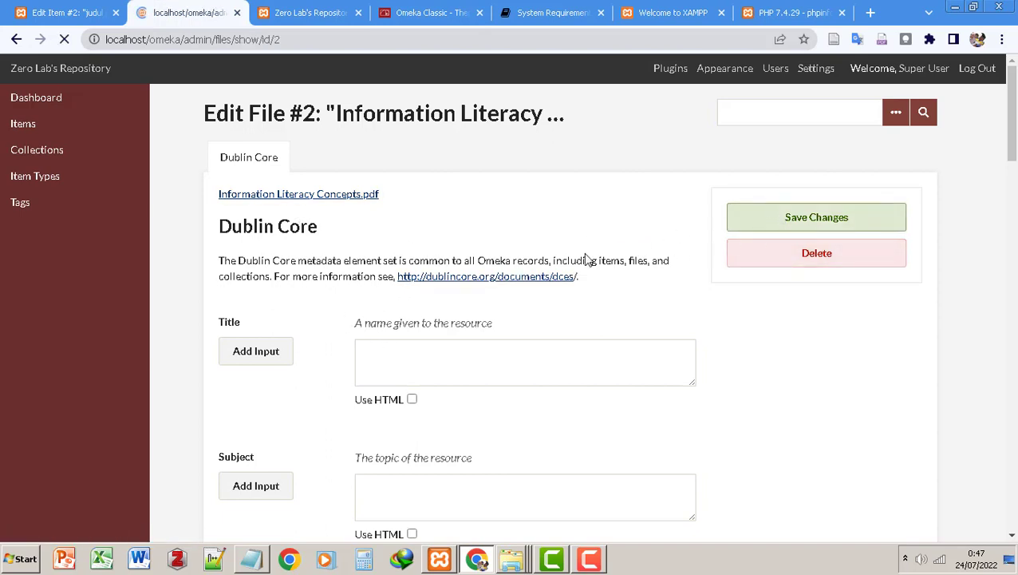
{"action": "scroll", "coordinate": [770, 320], "scroll_direction": "down", "scroll_amount": 3}
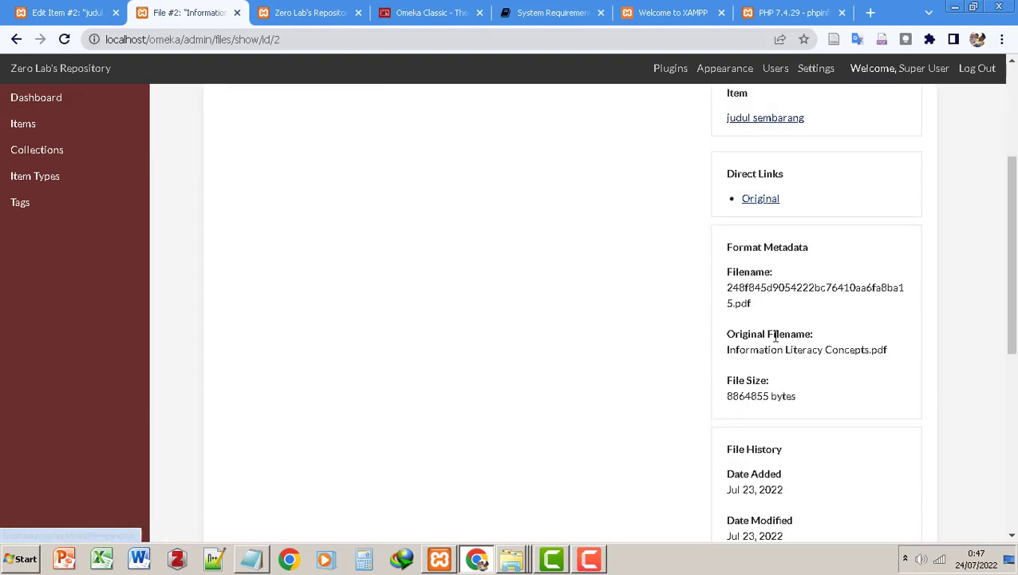
{"action": "scroll", "coordinate": [766, 327], "scroll_direction": "up", "scroll_amount": 3}
Reopen the judul sembarang item for editing from the item list and mark its existing Information Literacy Concepts.pdf for deletion
{"action": "left_click", "coordinate": [32, 125]}
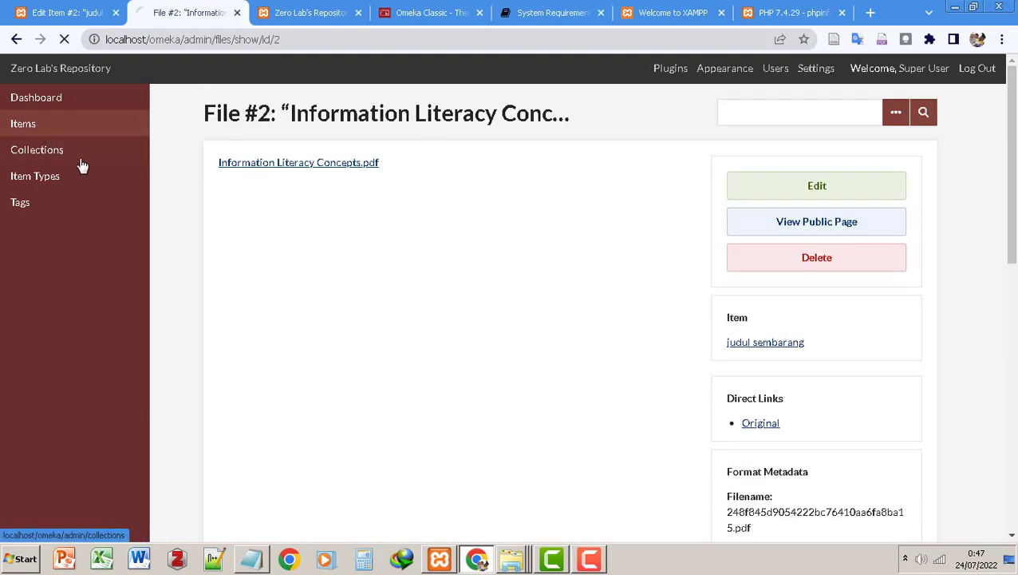
{"action": "scroll", "coordinate": [336, 357], "scroll_direction": "down", "scroll_amount": 3}
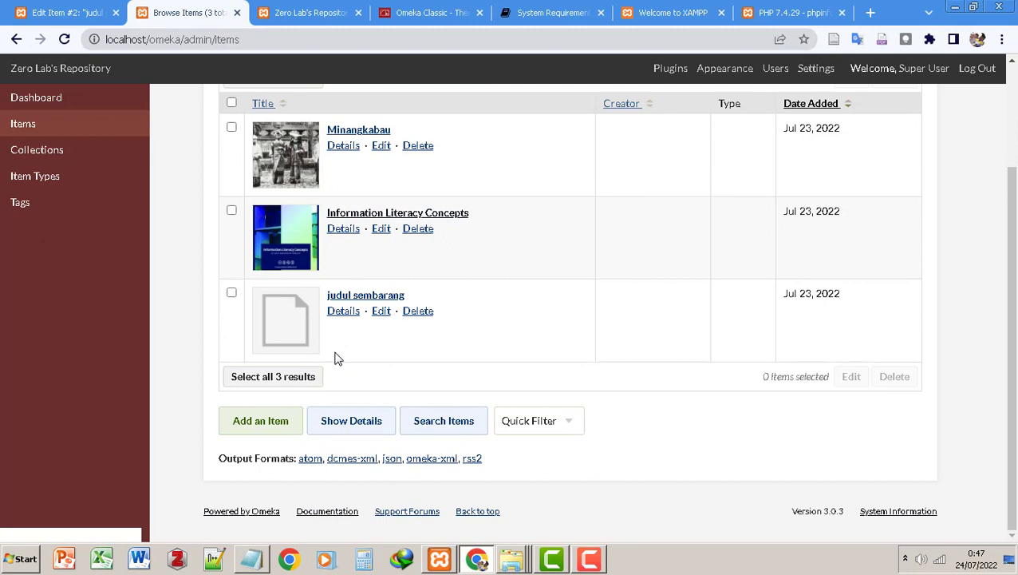
{"action": "left_click", "coordinate": [381, 312]}
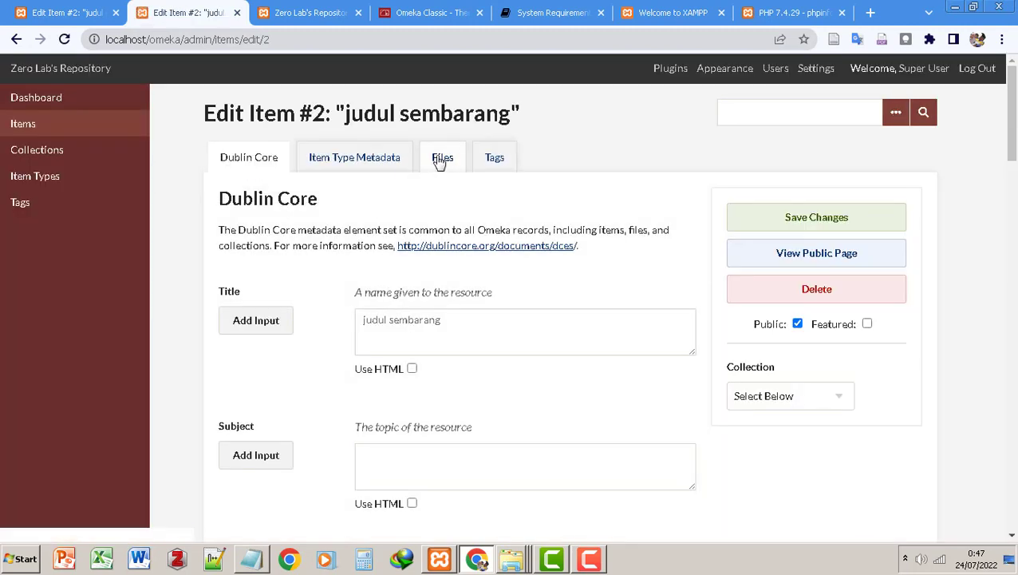
{"action": "left_click", "coordinate": [440, 159]}
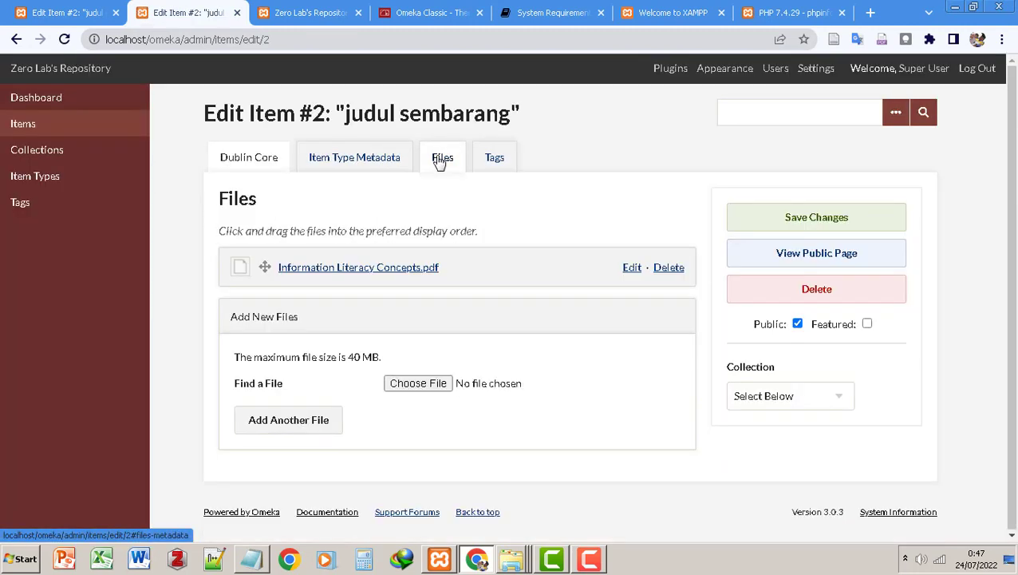
{"action": "left_click", "coordinate": [666, 270]}
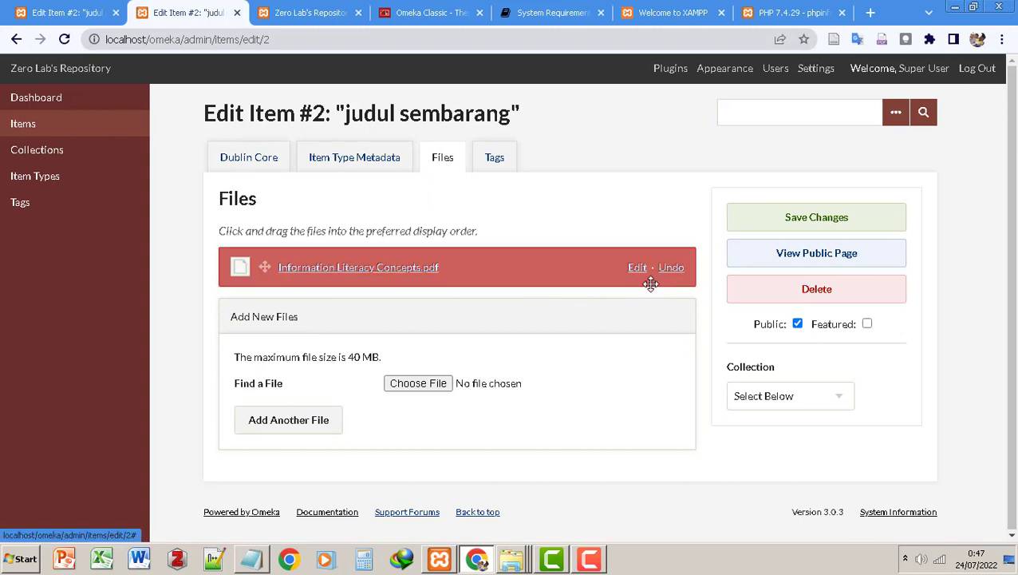
Attach the Information Literacy Concepts PDF from the uploads file sample_omeka folder again and save the judul sembarang item
{"action": "left_click", "coordinate": [418, 384]}
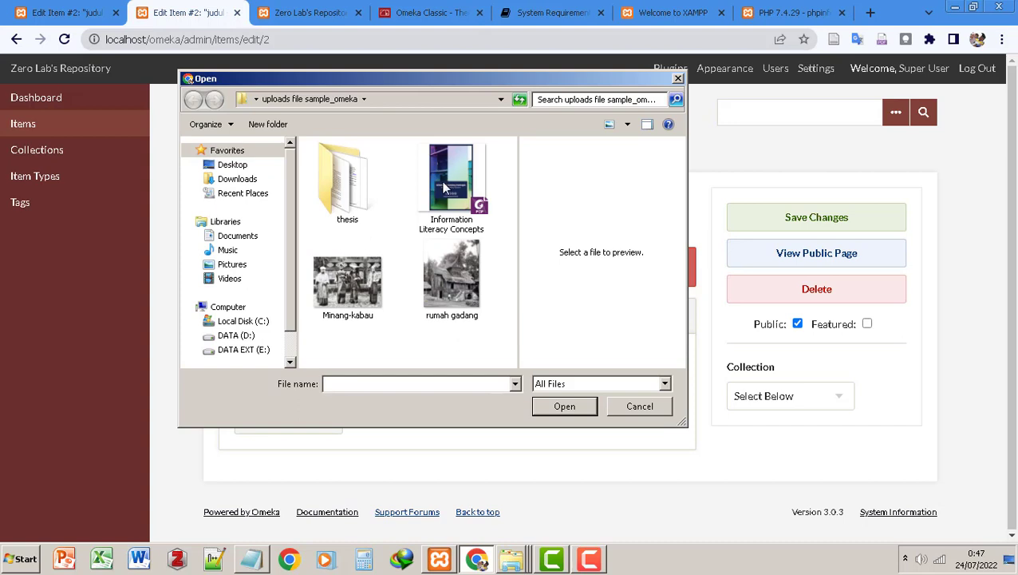
{"action": "left_click", "coordinate": [444, 187]}
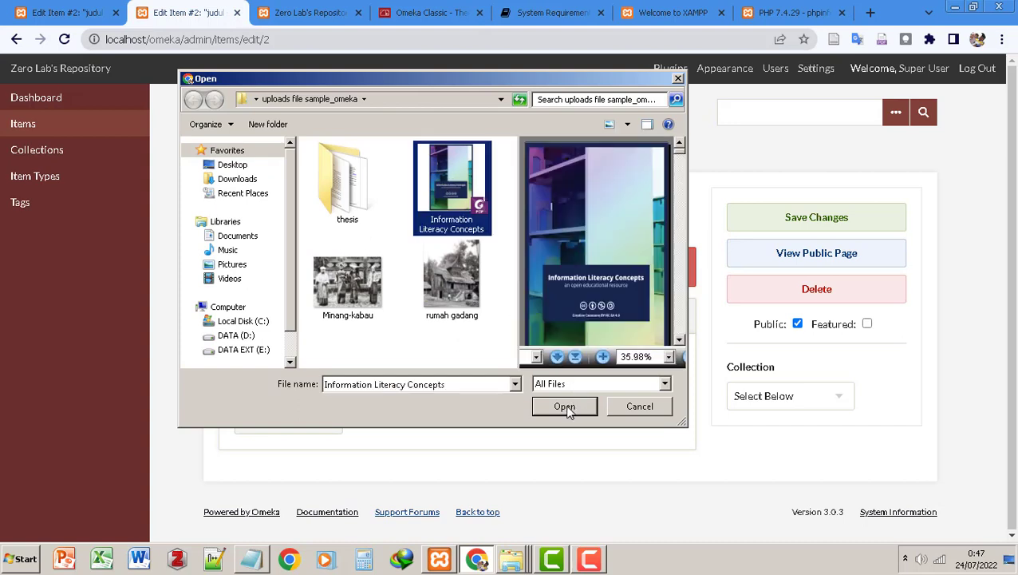
{"action": "left_click", "coordinate": [566, 408]}
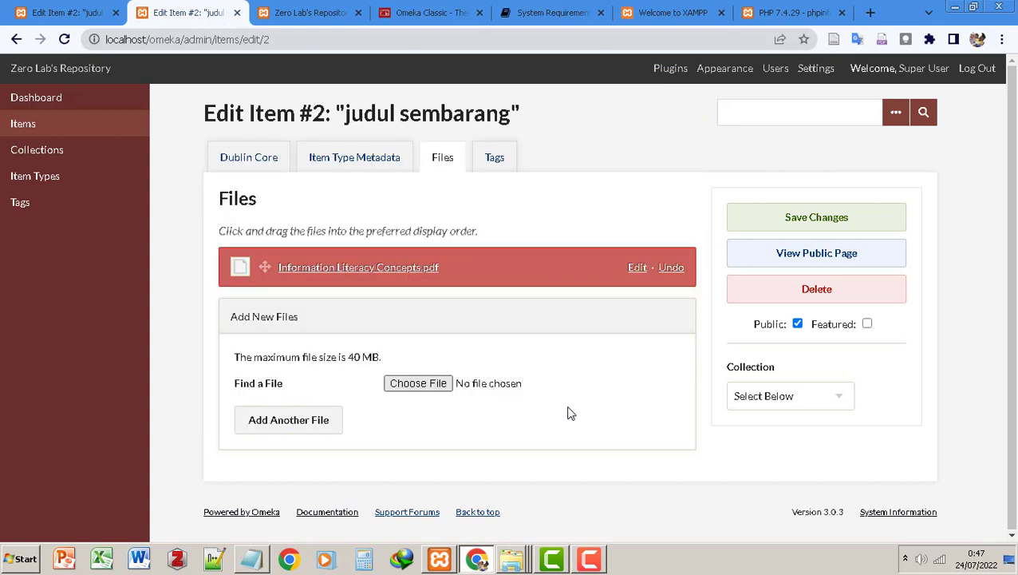
{"action": "left_click", "coordinate": [802, 228]}
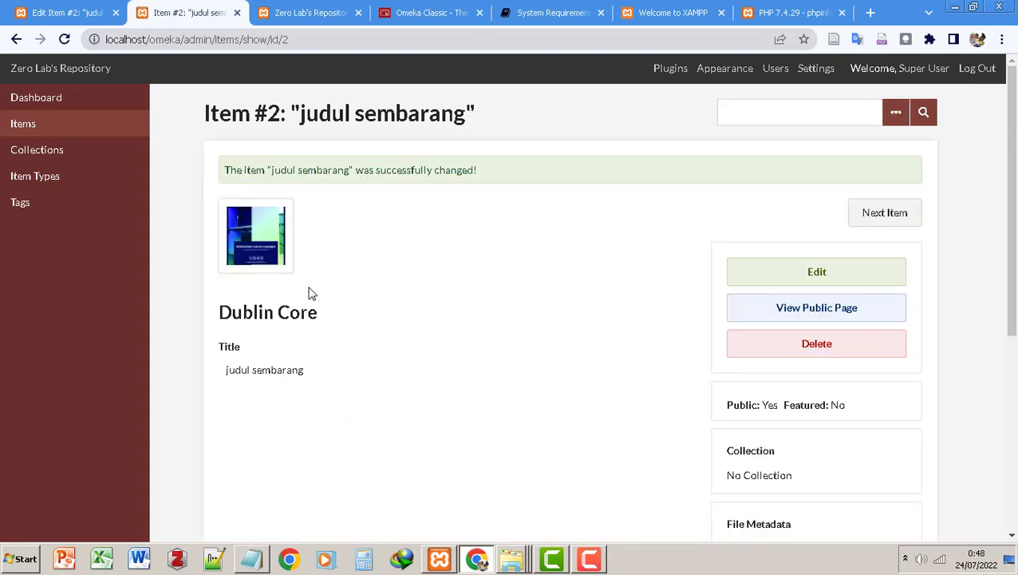
Check the thumbnails of all items in the admin item list and on the reloaded public homepage
{"action": "left_click", "coordinate": [31, 124]}
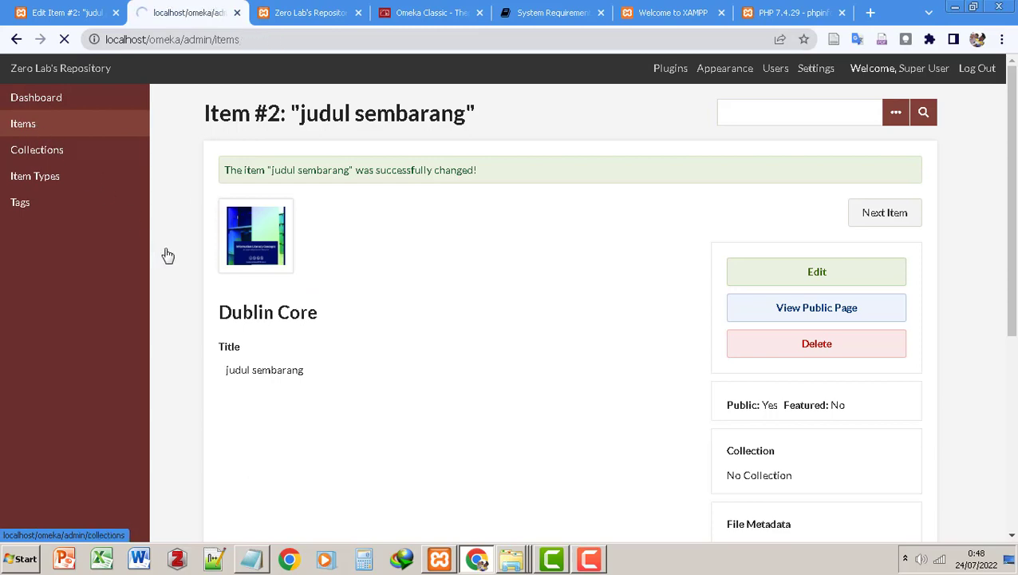
{"action": "scroll", "coordinate": [292, 257], "scroll_direction": "down", "scroll_amount": 3}
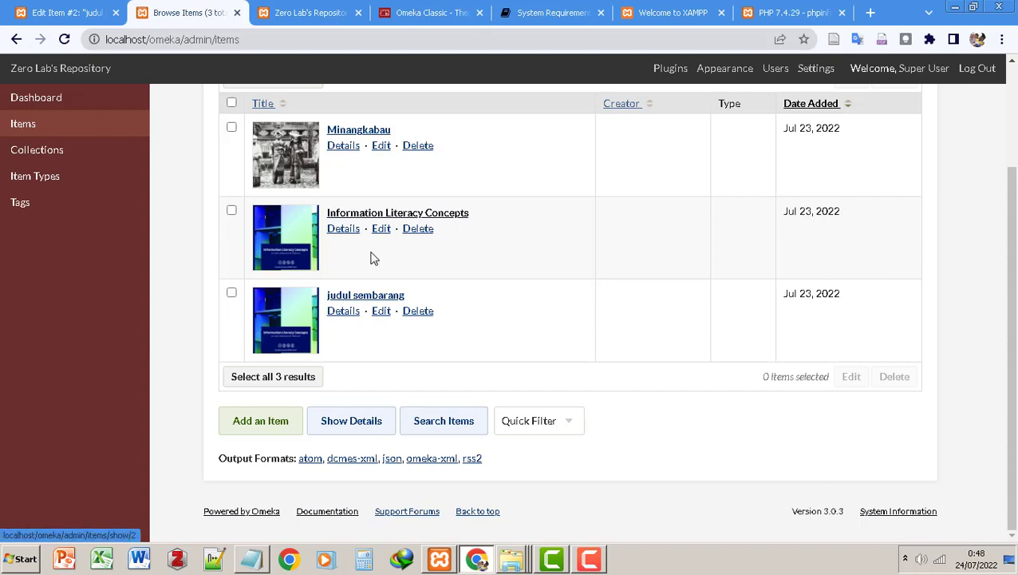
{"action": "scroll", "coordinate": [368, 260], "scroll_direction": "up", "scroll_amount": 2}
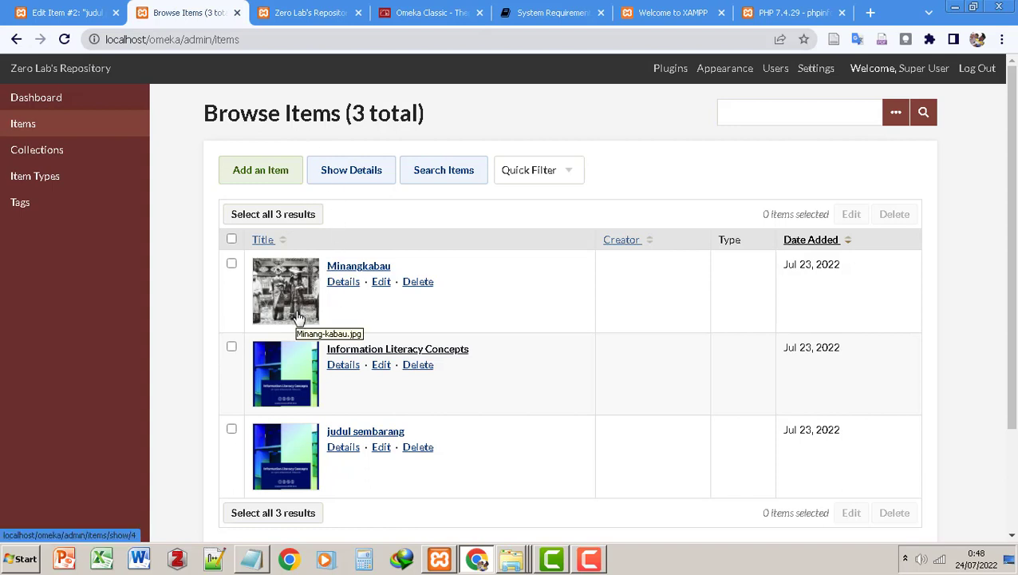
{"action": "left_click", "coordinate": [297, 16]}
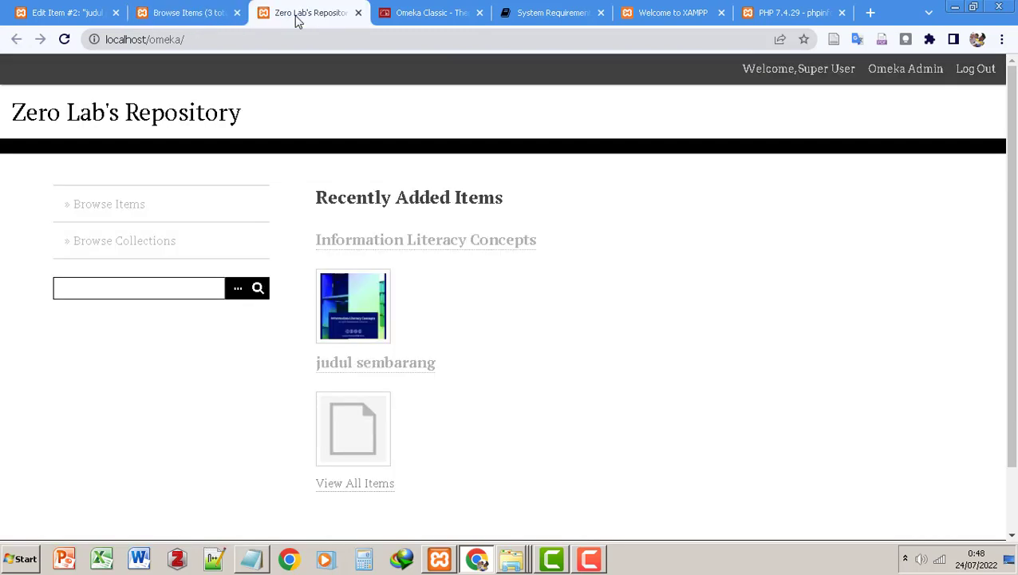
{"action": "left_click", "coordinate": [65, 42]}
{"action": "scroll", "coordinate": [364, 352], "scroll_direction": "down", "scroll_amount": 3}
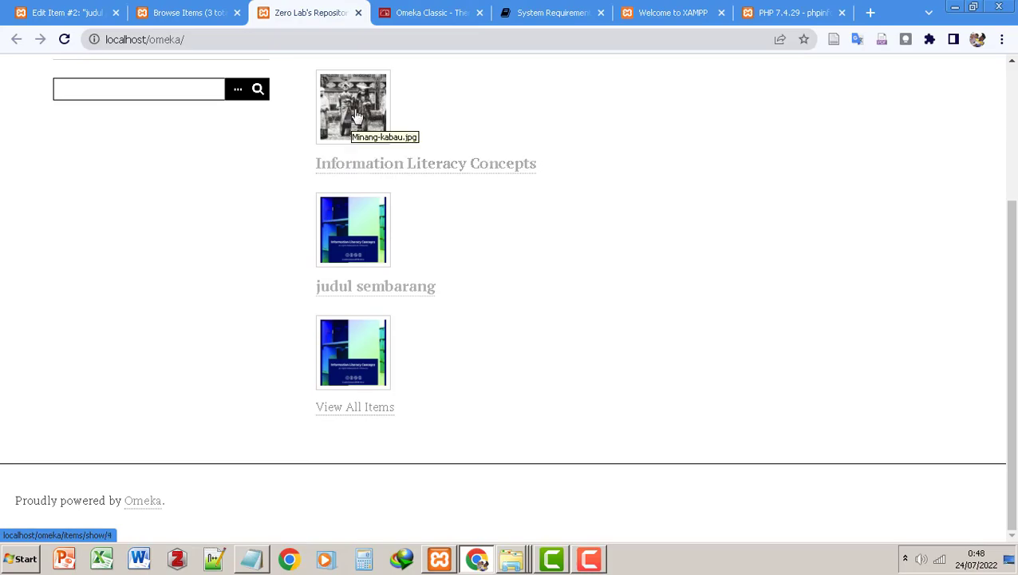
{"action": "scroll", "coordinate": [364, 138], "scroll_direction": "up", "scroll_amount": 2}
Open the Minangkabau item on the public site and examine its two attached images
{"action": "left_click", "coordinate": [356, 260]}
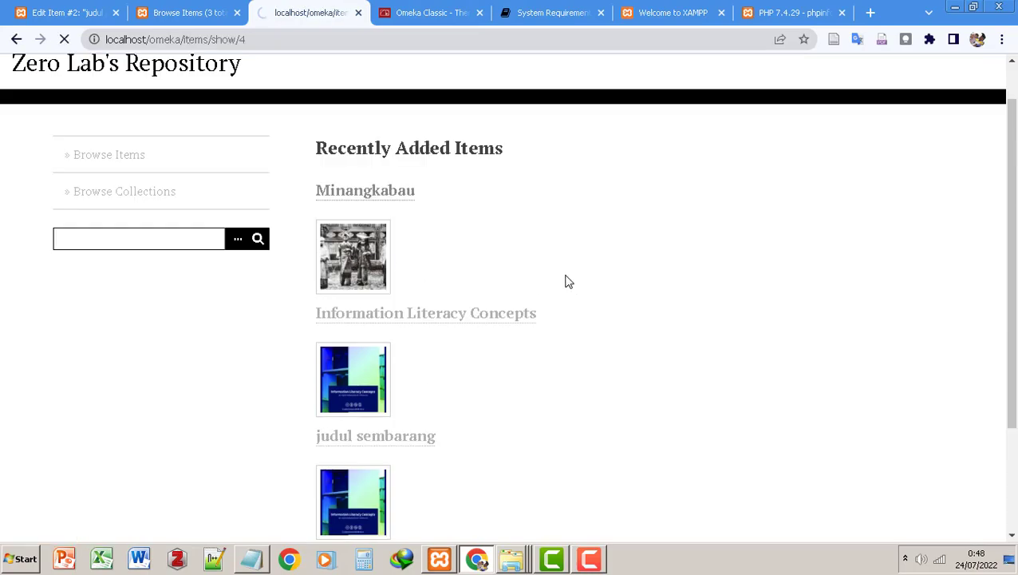
{"action": "scroll", "coordinate": [493, 231], "scroll_direction": "down", "scroll_amount": 7}
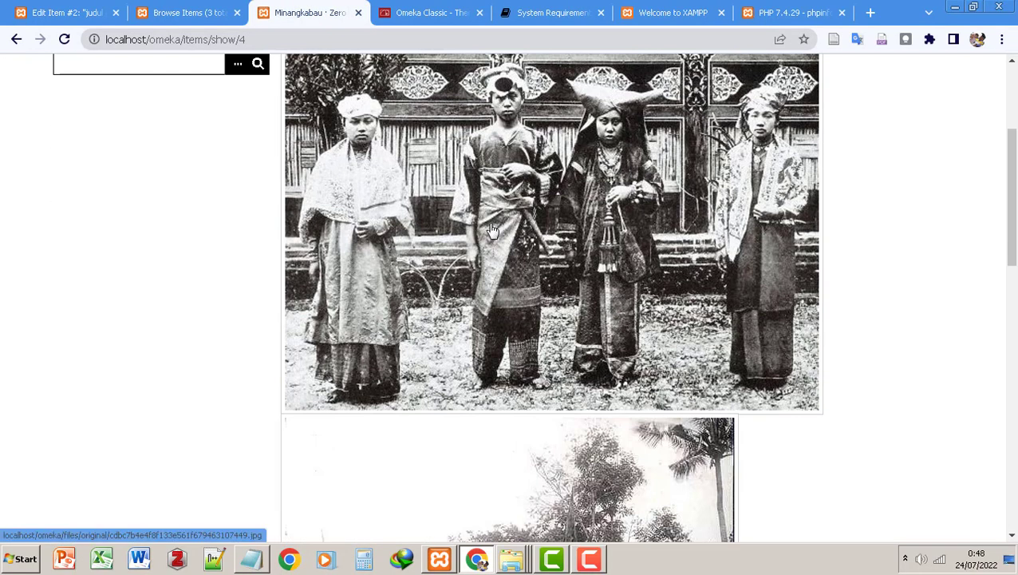
{"action": "scroll", "coordinate": [493, 230], "scroll_direction": "down", "scroll_amount": 3}
{"action": "scroll", "coordinate": [487, 231], "scroll_direction": "up", "scroll_amount": 10}
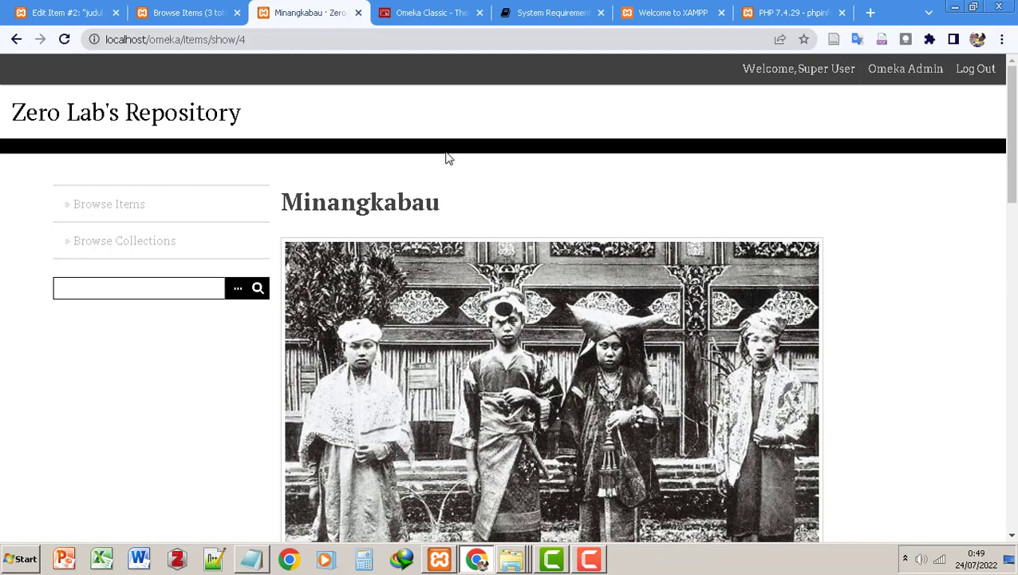
{"action": "left_click", "coordinate": [588, 559]}
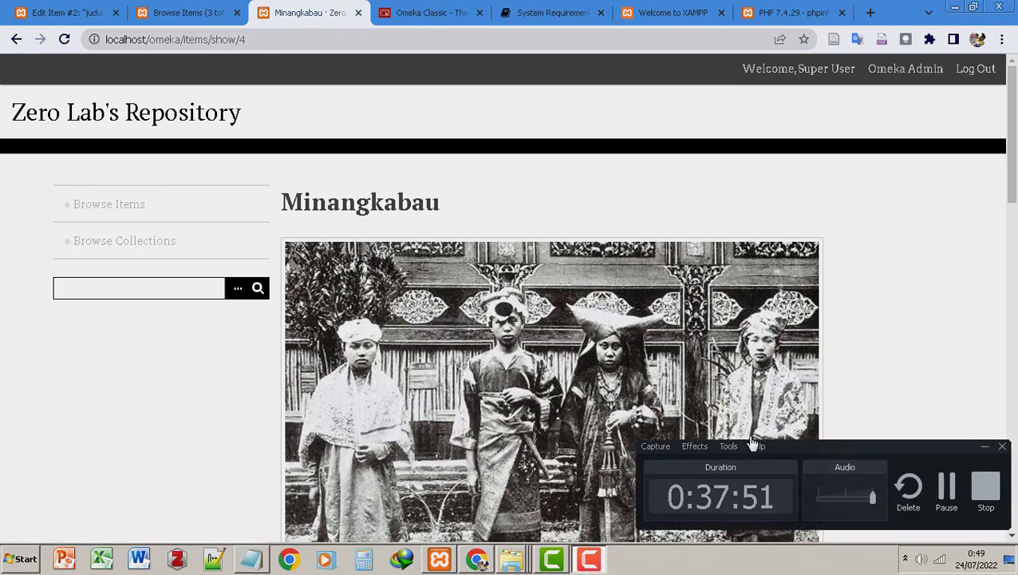